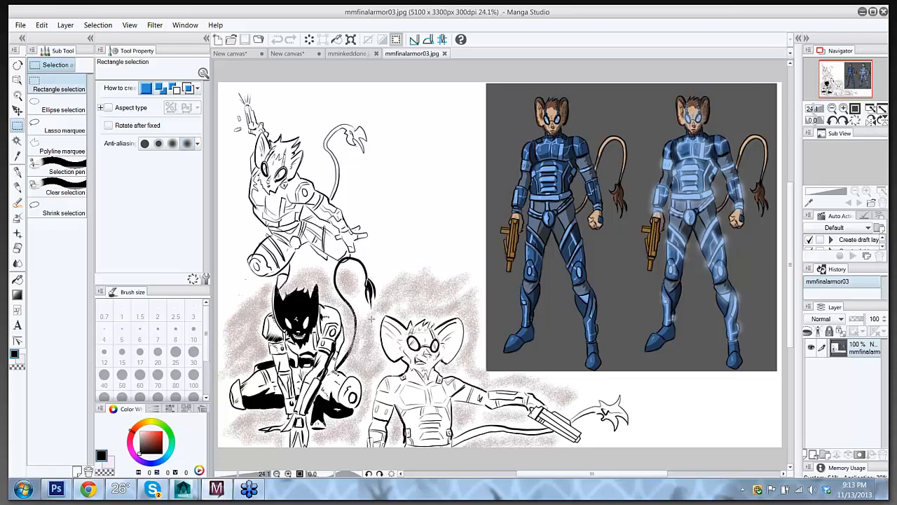
# Step: Switch to Chrome, bring up the Wikipedia article on Character class and close the Digital-Tutors page
pyautogui.click(88, 489)
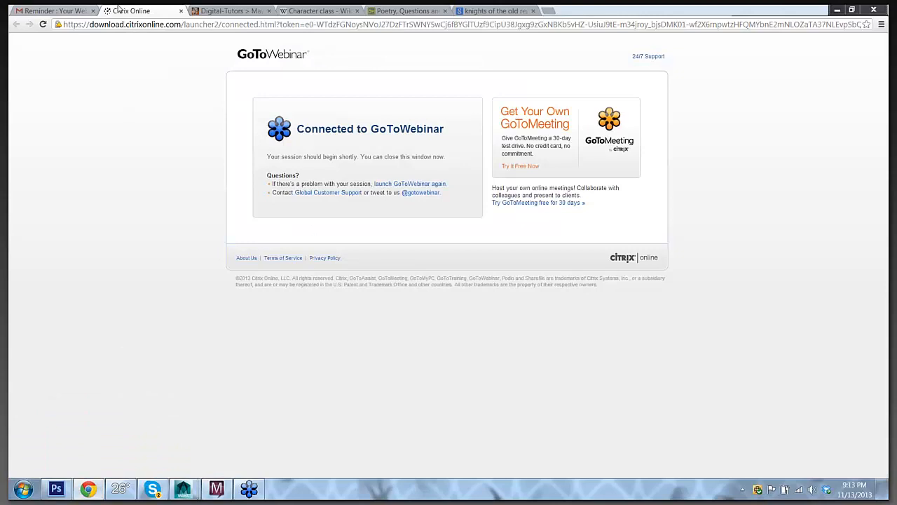
pyautogui.click(307, 12)
pyautogui.click(267, 12)
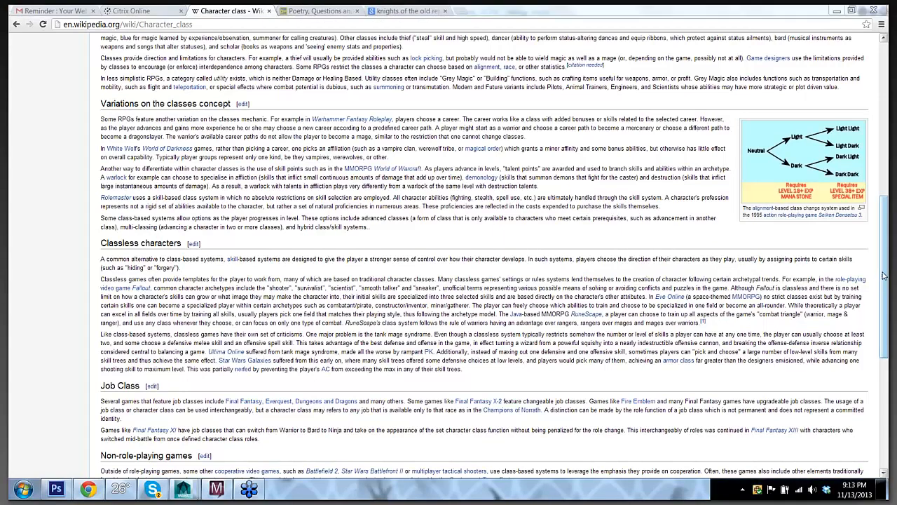
# Step: Review the Character class article, covering common class types, class variations, classless characters, job classes and tactical-shooter classes
pyautogui.moveTo(885, 276); pyautogui.dragTo(886, 116)
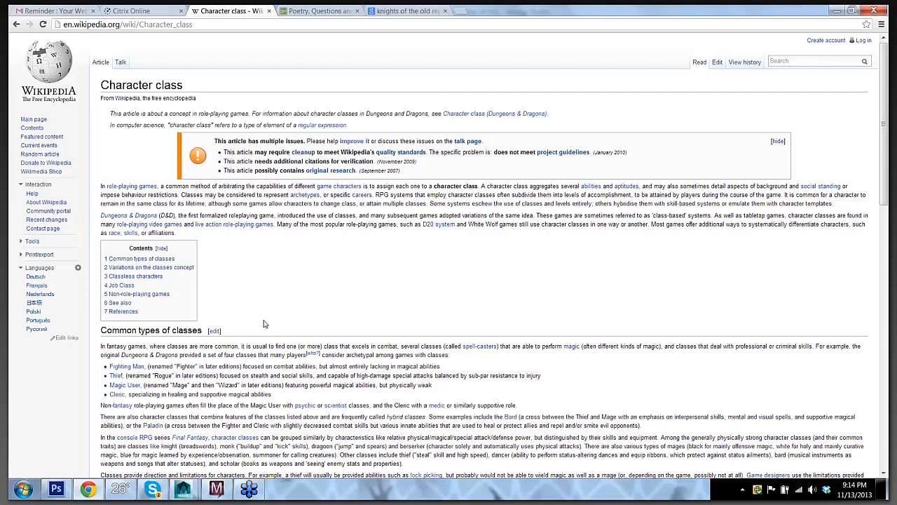
pyautogui.scroll(-1, 263, 324)
pyautogui.scroll(-2, 267, 321)
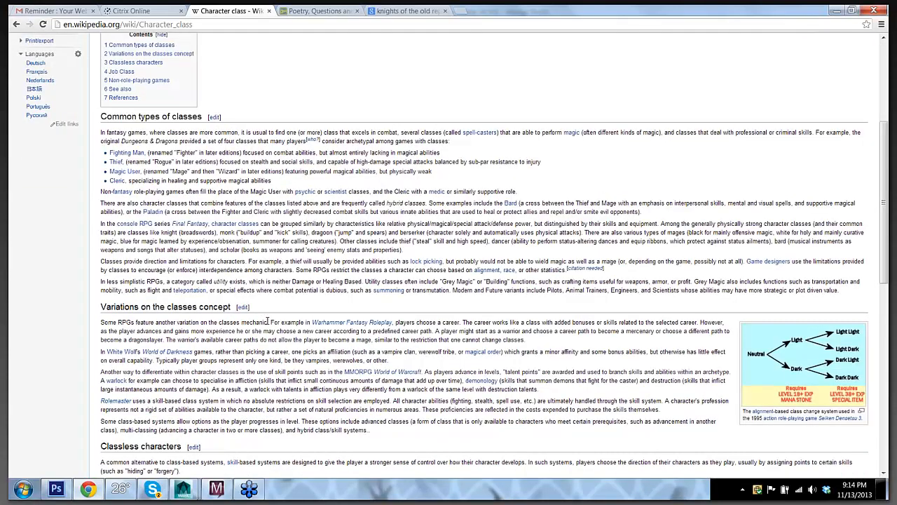
pyautogui.scroll(-2, 267, 321)
pyautogui.scroll(-3, 270, 322)
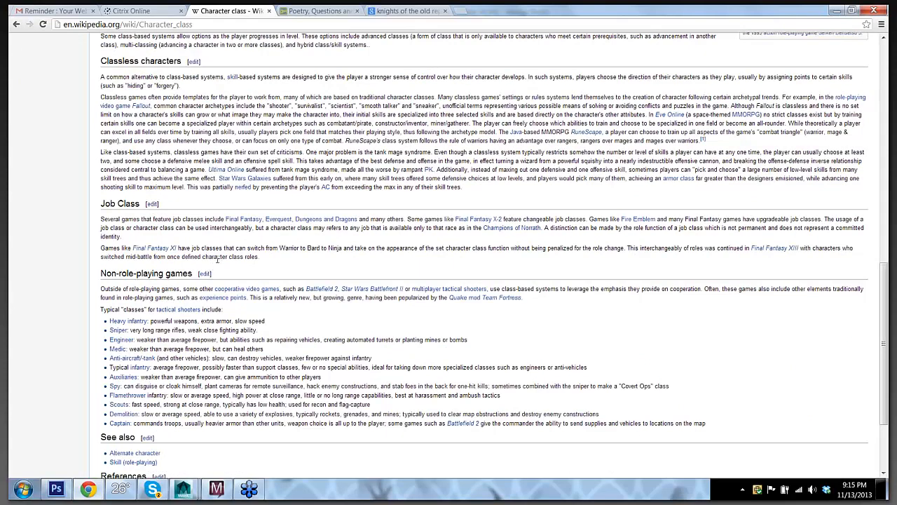
pyautogui.scroll(1, 220, 257)
pyautogui.scroll(1, 220, 257)
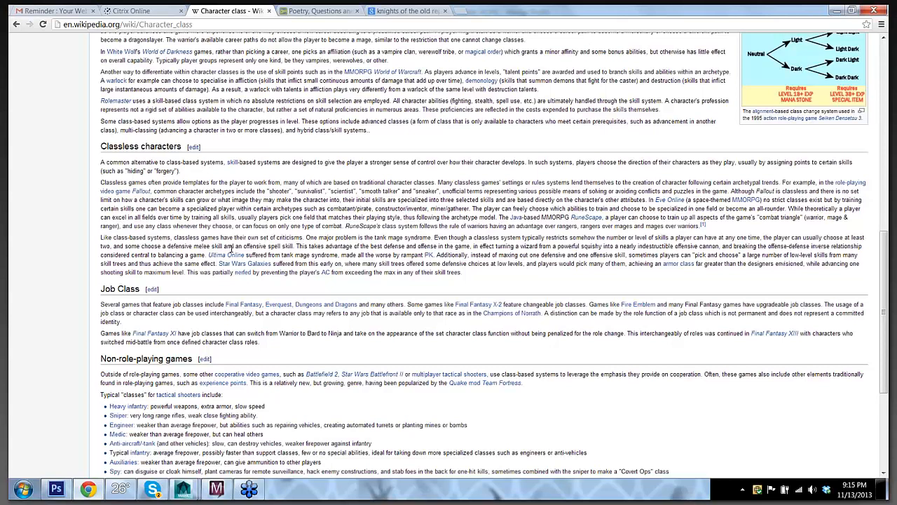
pyautogui.scroll(1, 232, 249)
pyautogui.scroll(4, 278, 252)
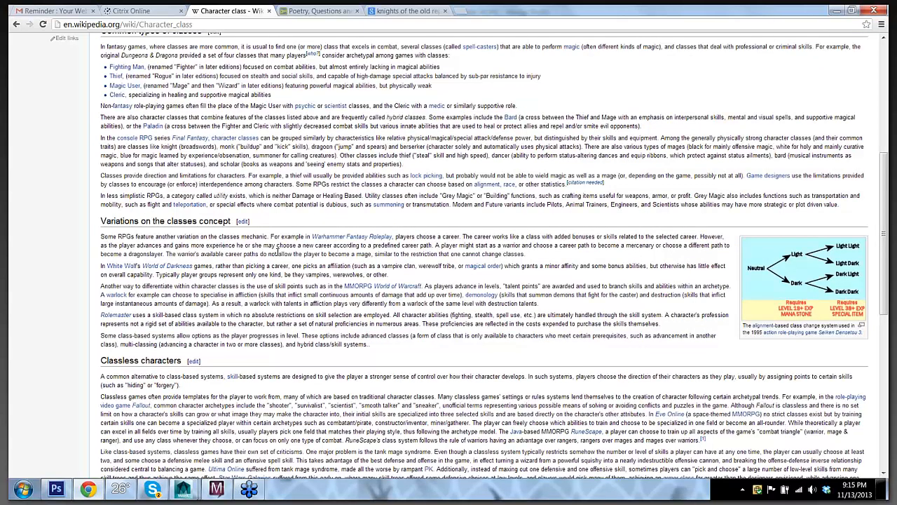
pyautogui.scroll(1, 278, 250)
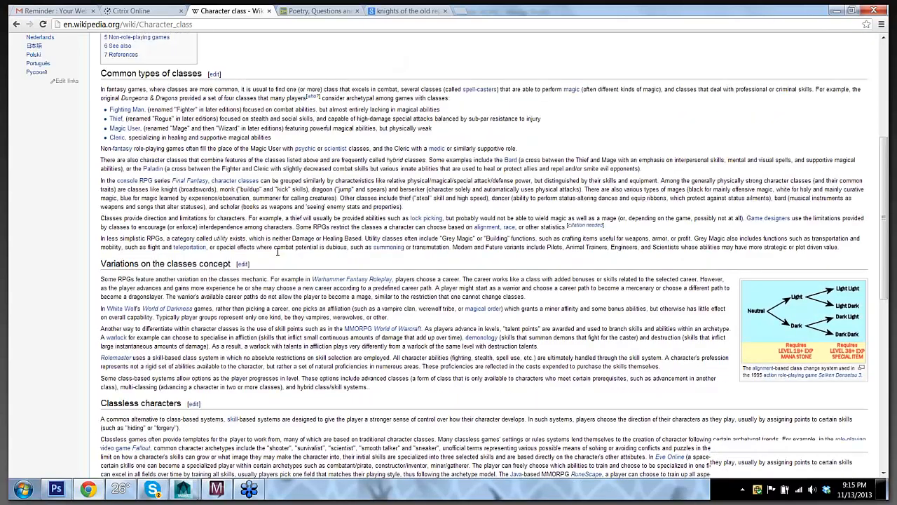
pyautogui.scroll(2, 278, 252)
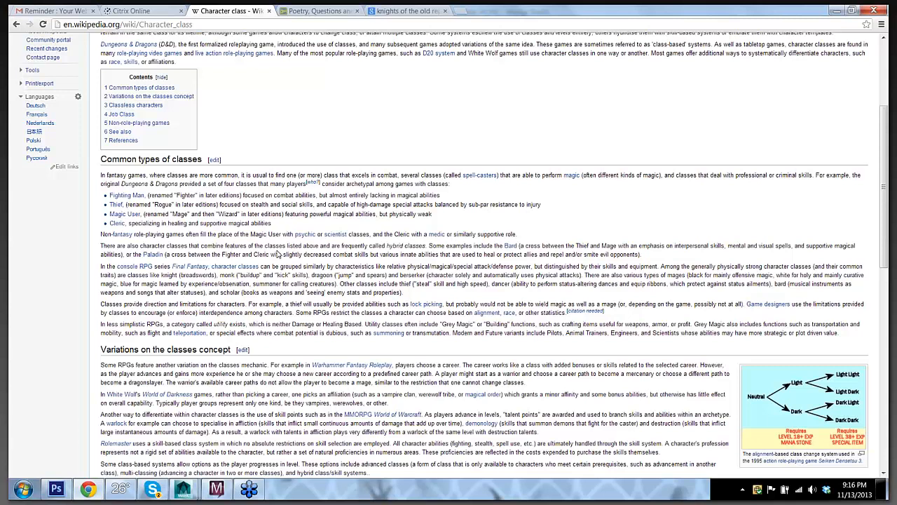
pyautogui.scroll(-2, 278, 254)
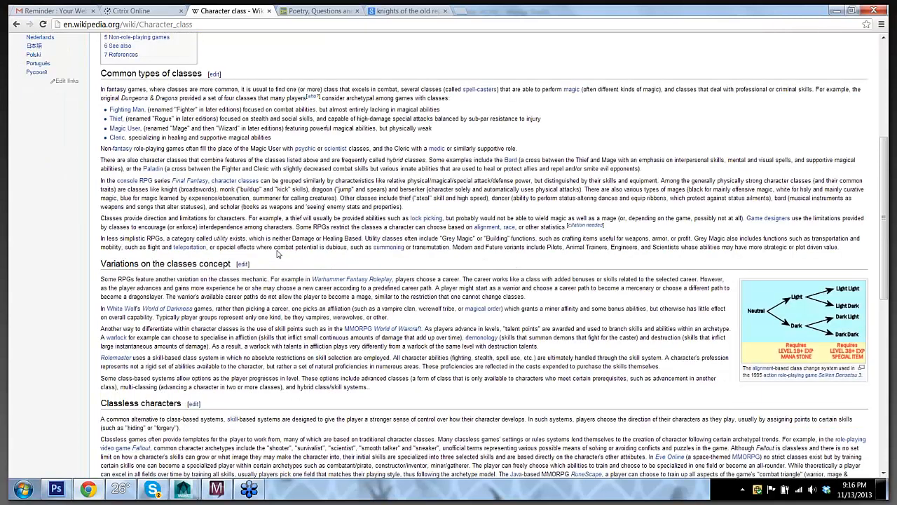
pyautogui.scroll(-2, 278, 254)
pyautogui.scroll(-7, 278, 252)
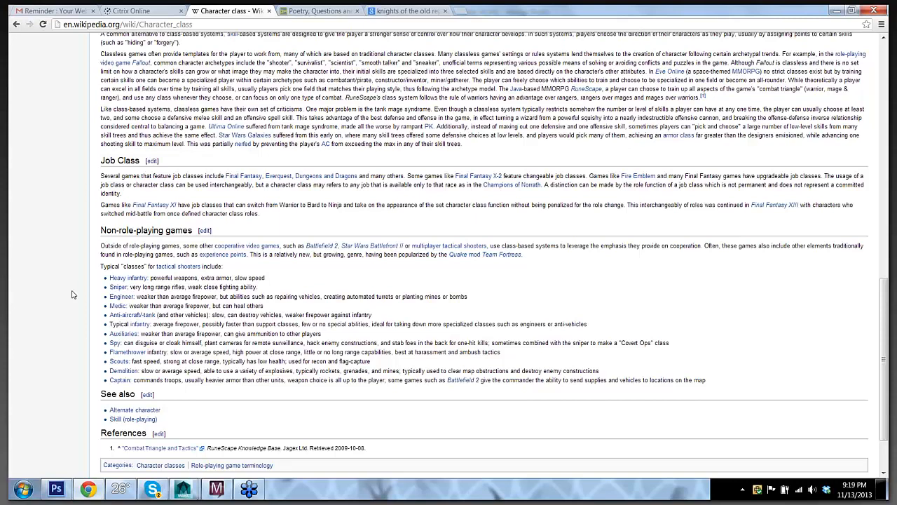
pyautogui.click(806, 468)
pyautogui.moveTo(728, 480); pyautogui.dragTo(670, 480)
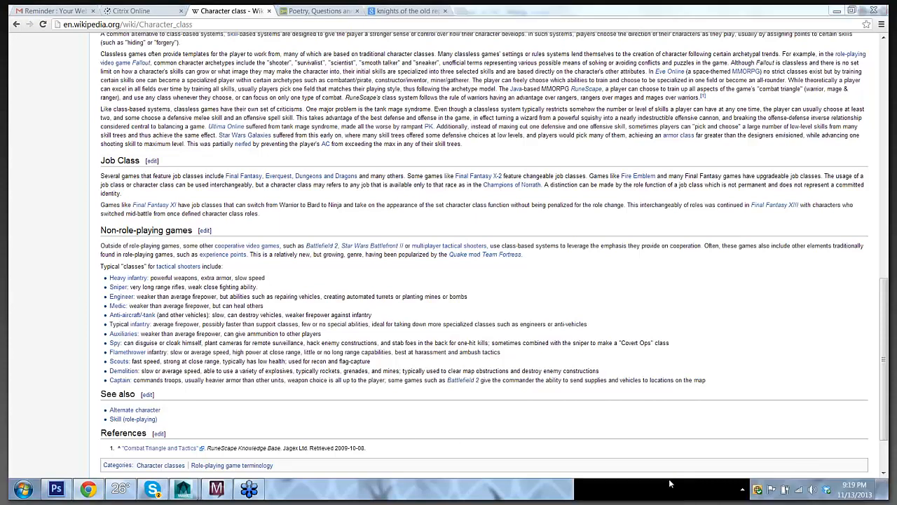
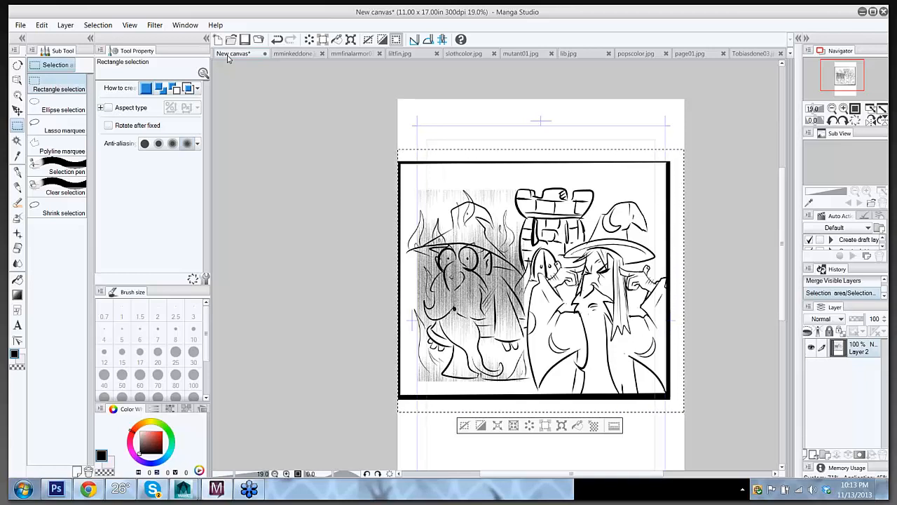
# Step: Deselect the marquee around the wizard comic panel in Manga Studio and switch to the creature01.mb scene in Maya
pyautogui.hotkey('ctrl', 'd')
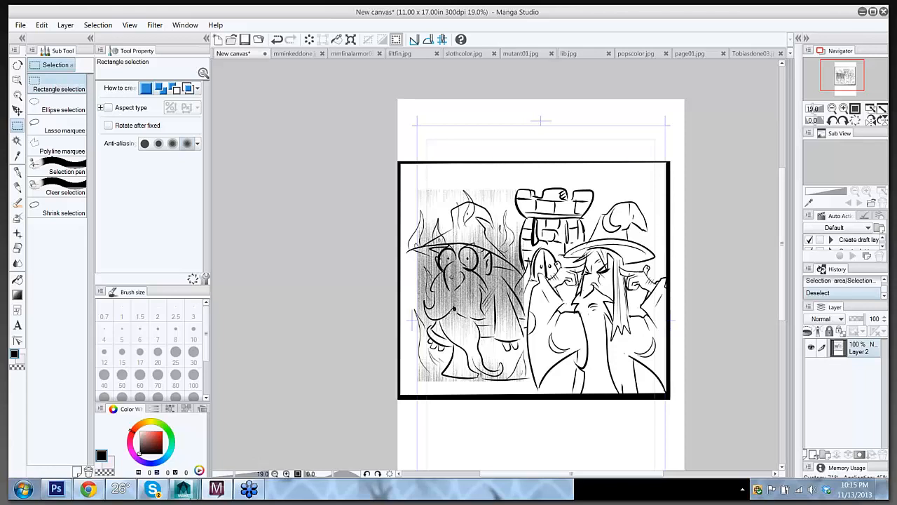
pyautogui.moveTo(218, 495)
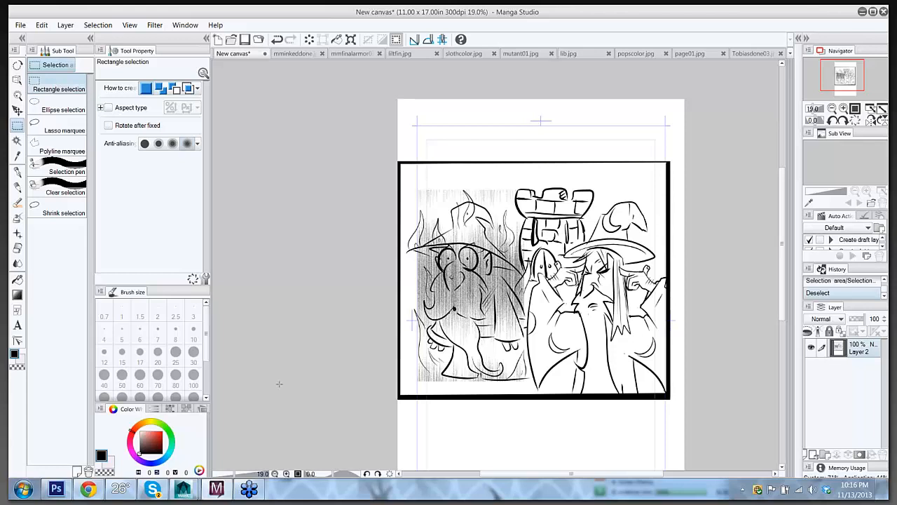
pyautogui.moveTo(190, 494)
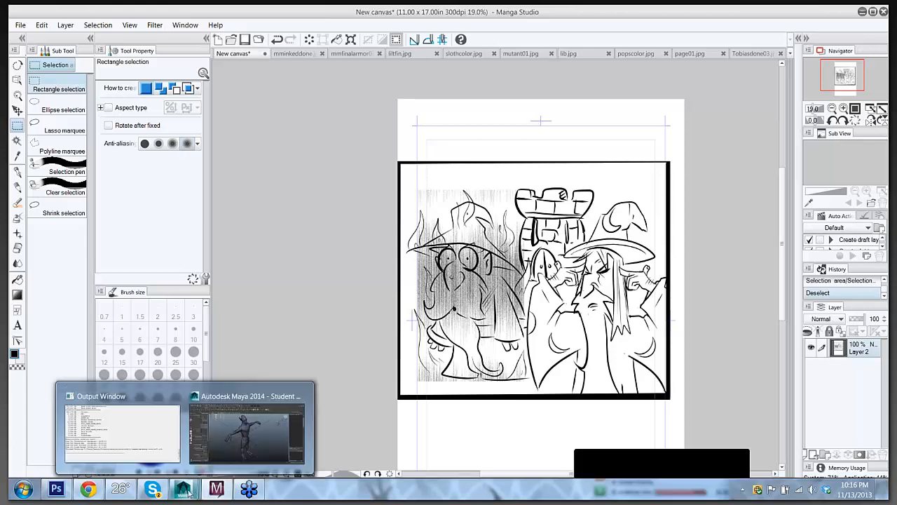
pyautogui.click(220, 442)
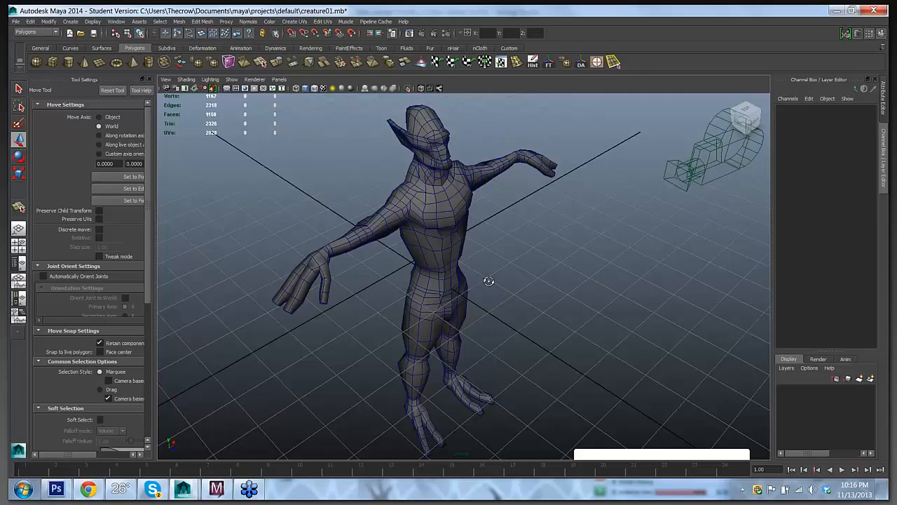
# Step: Examine the creature mesh from the front and back in perspective, and its head and torso in the side view
pyautogui.moveTo(489, 280); pyautogui.dragTo(416, 271)
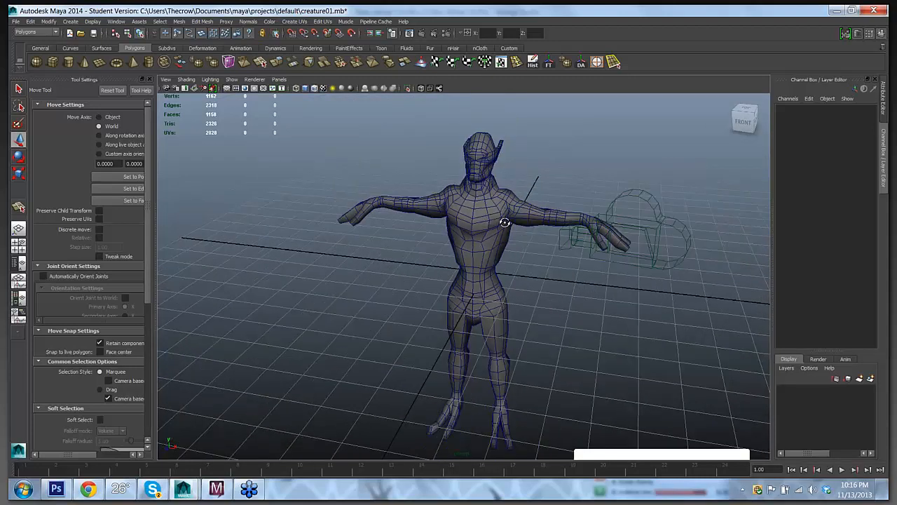
pyautogui.moveTo(504, 219); pyautogui.dragTo(491, 271)
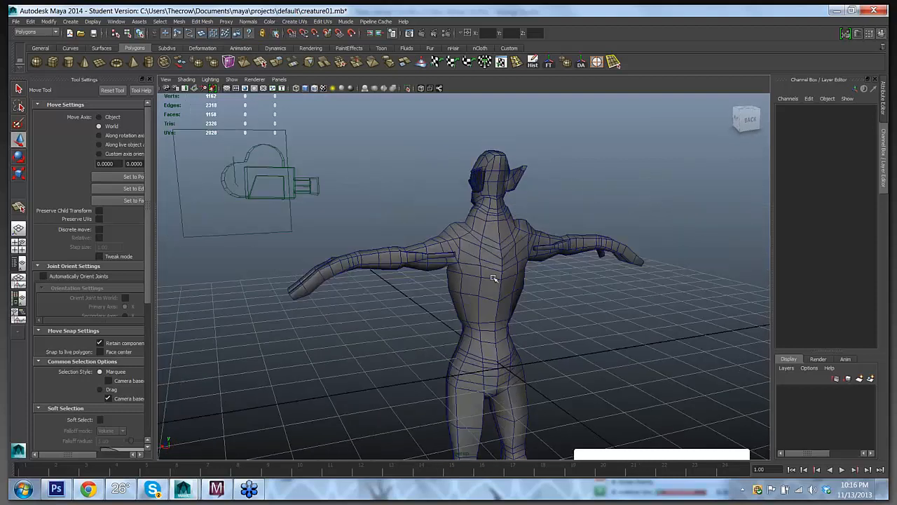
pyautogui.moveTo(466, 328); pyautogui.dragTo(575, 309)
pyautogui.press('space')
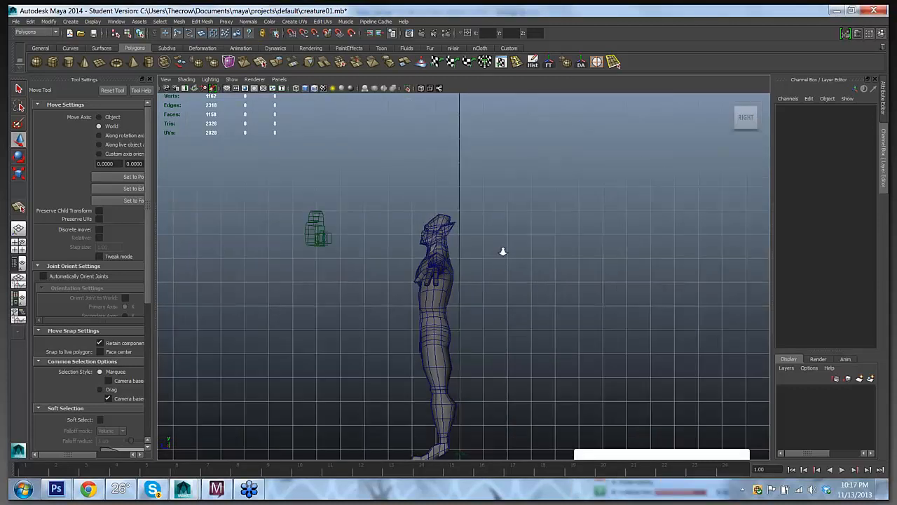
pyautogui.scroll(3, 499, 239)
pyautogui.scroll(3, 498, 232)
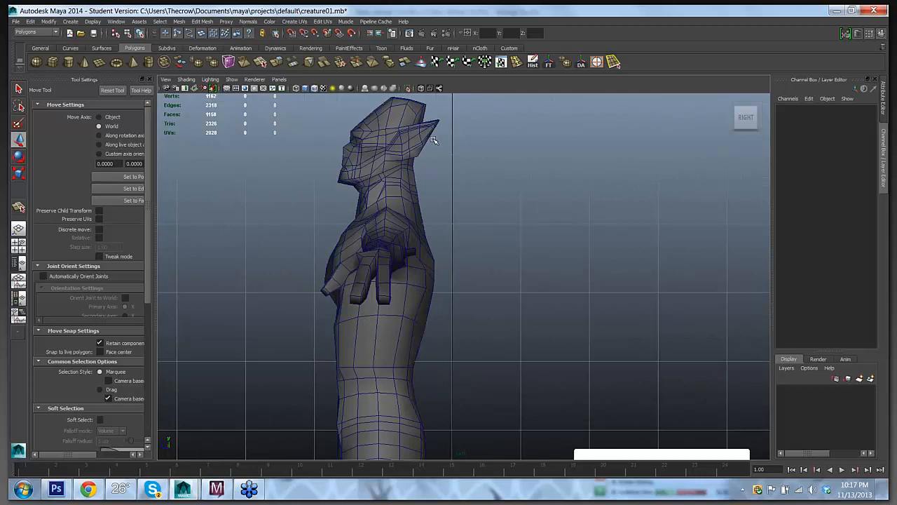
pyautogui.moveTo(485, 159); pyautogui.dragTo(486, 188)
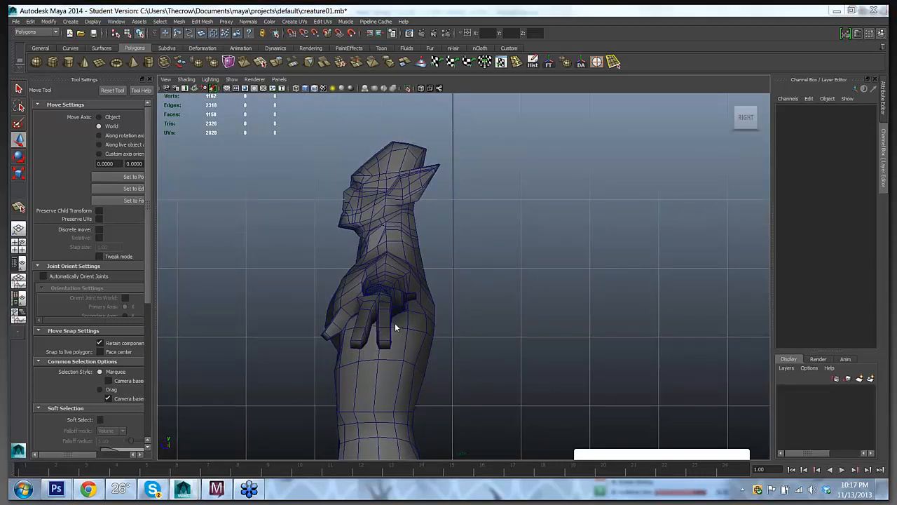
# Step: Return to the perspective view and inspect the creature's head, torso and arms from several angles
pyautogui.press('space')
pyautogui.moveTo(395, 319); pyautogui.dragTo(436, 330)
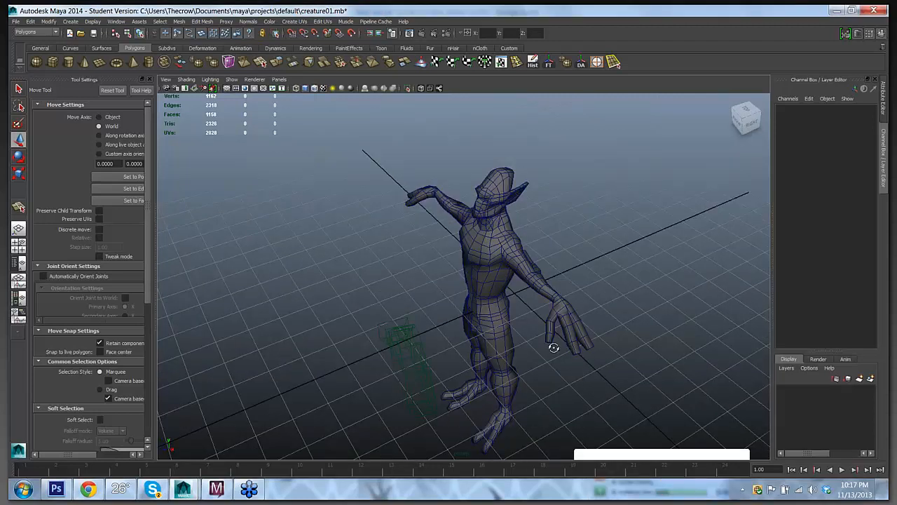
pyautogui.moveTo(549, 345); pyautogui.dragTo(372, 230)
pyautogui.scroll(-4, 407, 253)
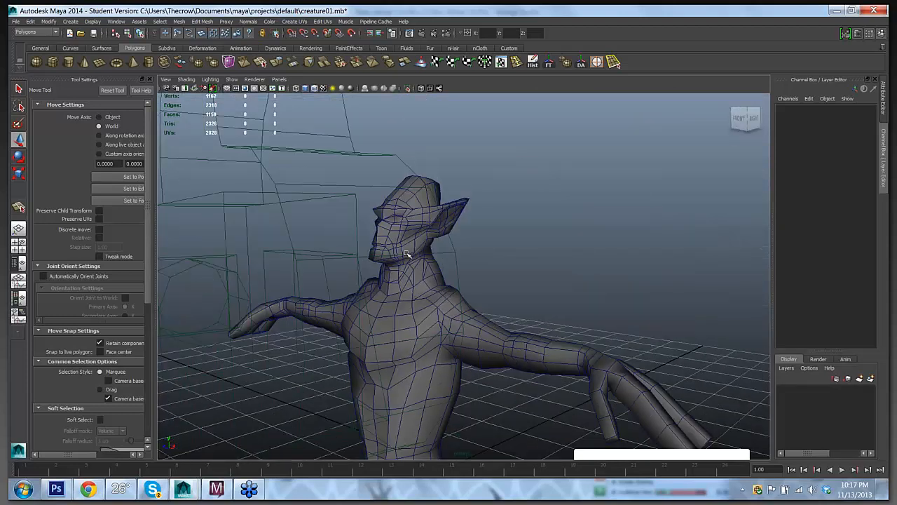
pyautogui.moveTo(403, 308); pyautogui.dragTo(448, 315)
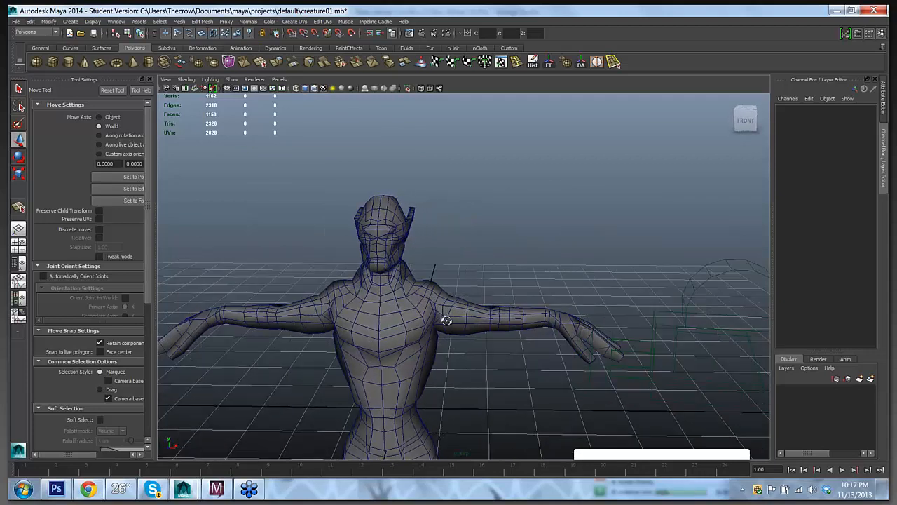
pyautogui.moveTo(446, 320); pyautogui.dragTo(553, 208)
pyautogui.scroll(-2, 484, 313)
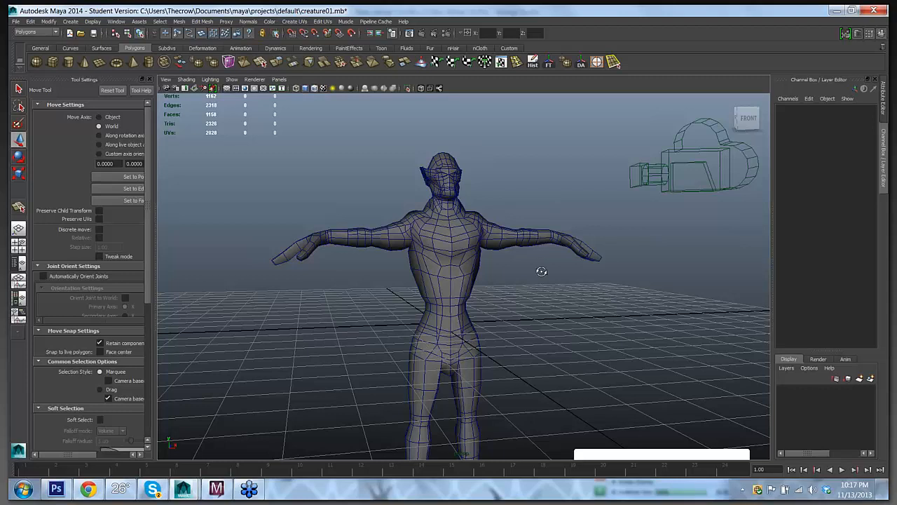
pyautogui.moveTo(541, 270); pyautogui.dragTo(479, 256)
# Step: Show the creature mesh in vertex mode in the front orthographic view and examine the whole figure
pyautogui.press('space')
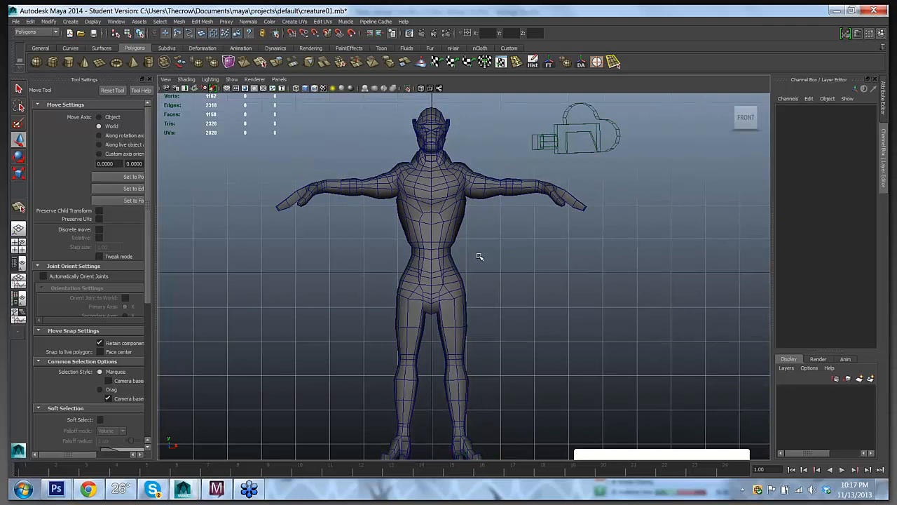
pyautogui.click(451, 234)
pyautogui.rightClick(447, 230)
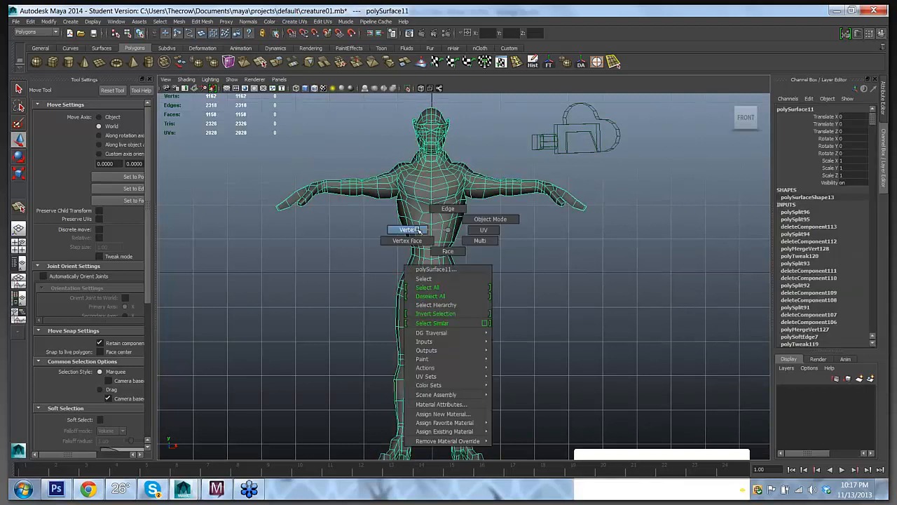
pyautogui.click(414, 230)
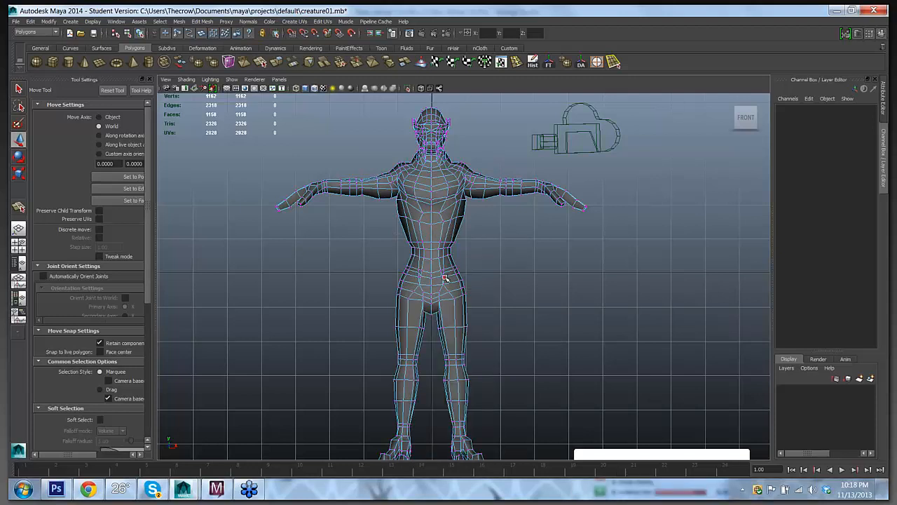
pyautogui.rightClick(446, 259)
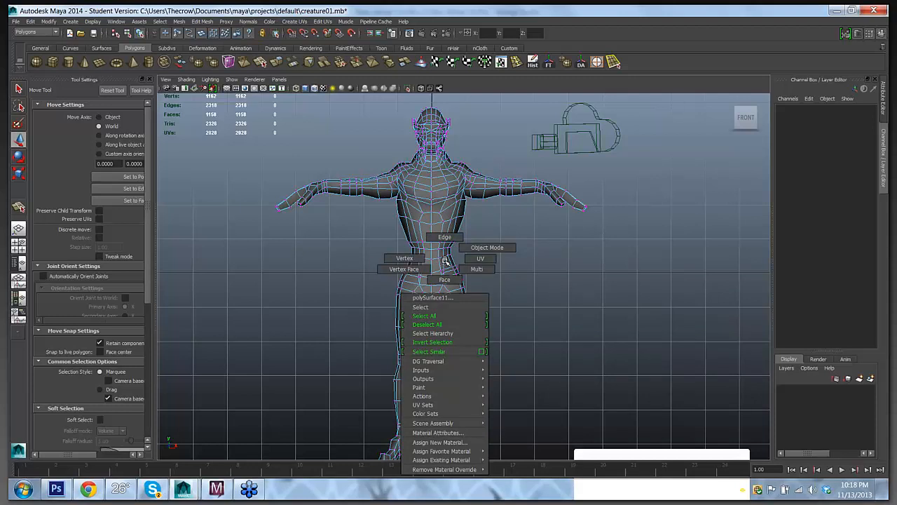
pyautogui.click(445, 260)
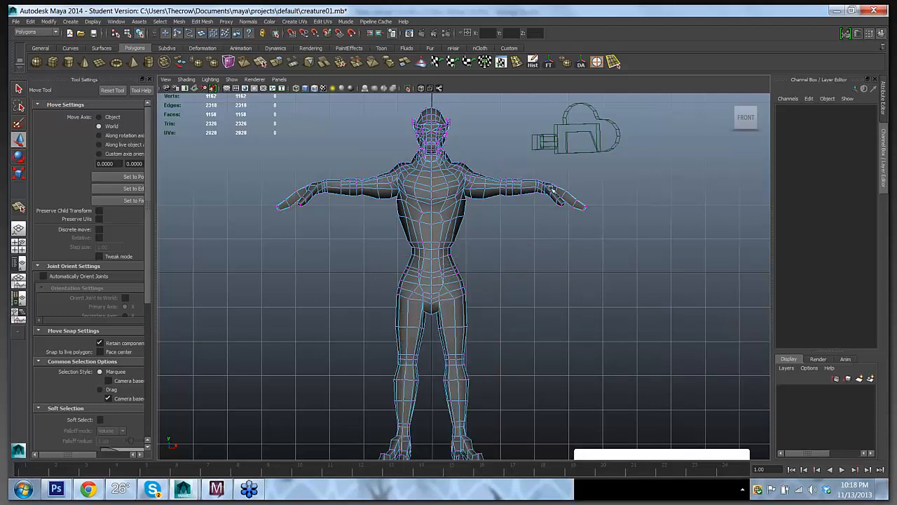
pyautogui.scroll(-2, 524, 286)
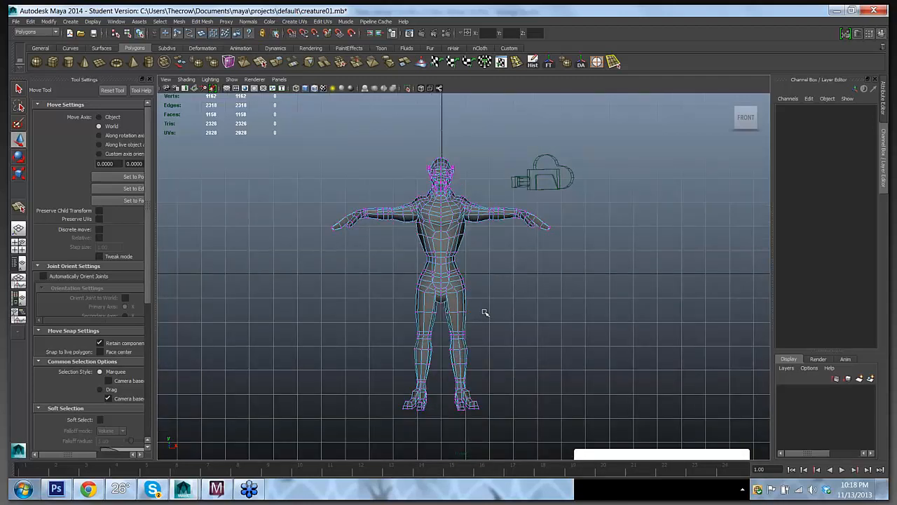
# Step: Return the creature mesh to object mode in the perspective view and examine its upper body from the front and side
pyautogui.press('space')
pyautogui.moveTo(485, 313); pyautogui.dragTo(573, 299)
pyautogui.scroll(-3, 490, 289)
pyautogui.rightClick(490, 243)
pyautogui.click(532, 233)
pyautogui.scroll(5, 566, 287)
pyautogui.moveTo(529, 232); pyautogui.dragTo(448, 213)
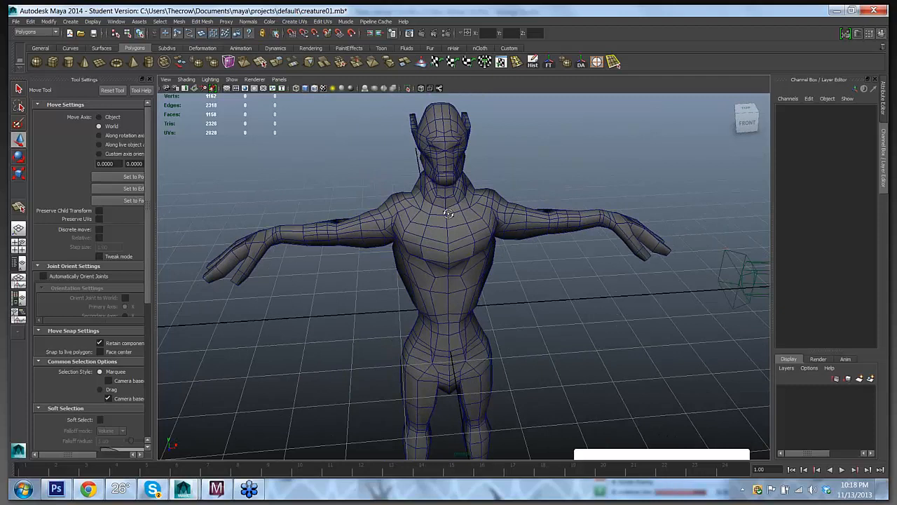
pyautogui.moveTo(445, 213); pyautogui.dragTo(480, 210)
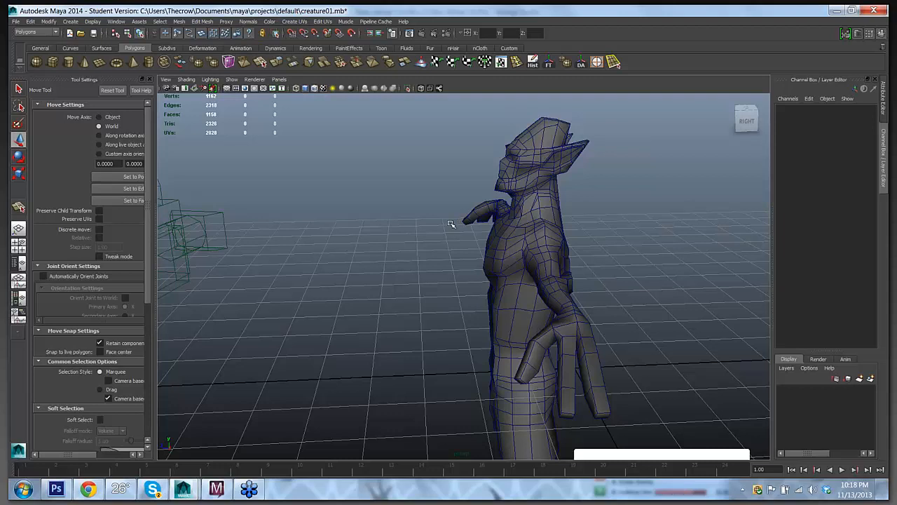
pyautogui.moveTo(447, 228); pyautogui.dragTo(541, 254)
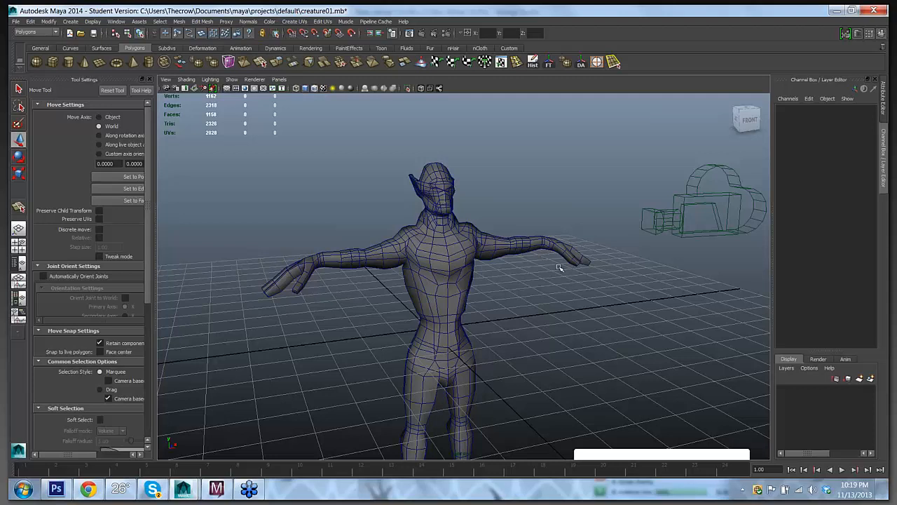
# Step: Examine the creature mesh's legs and feet, and its whole figure from both sides of the front
pyautogui.moveTo(558, 286); pyautogui.dragTo(563, 113)
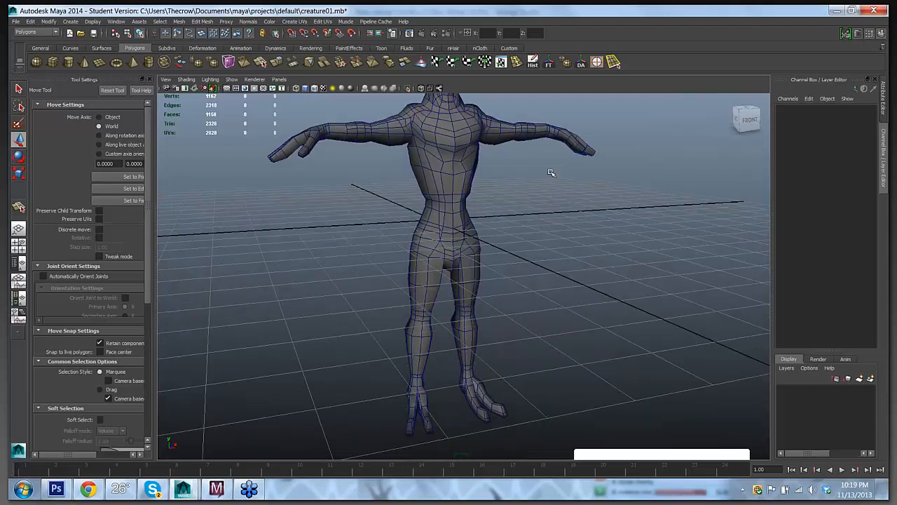
pyautogui.moveTo(550, 203); pyautogui.dragTo(549, 219)
pyautogui.scroll(-5, 550, 222)
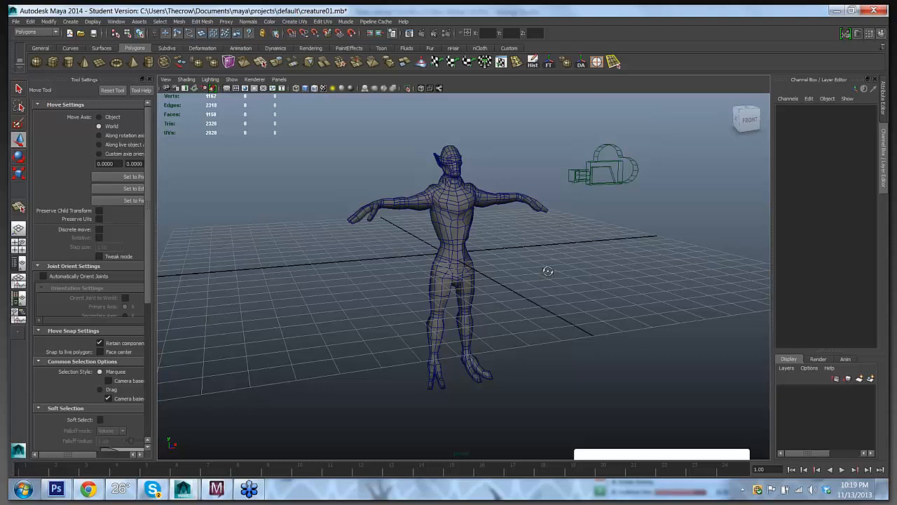
pyautogui.moveTo(547, 268); pyautogui.dragTo(502, 277)
pyautogui.scroll(5, 511, 257)
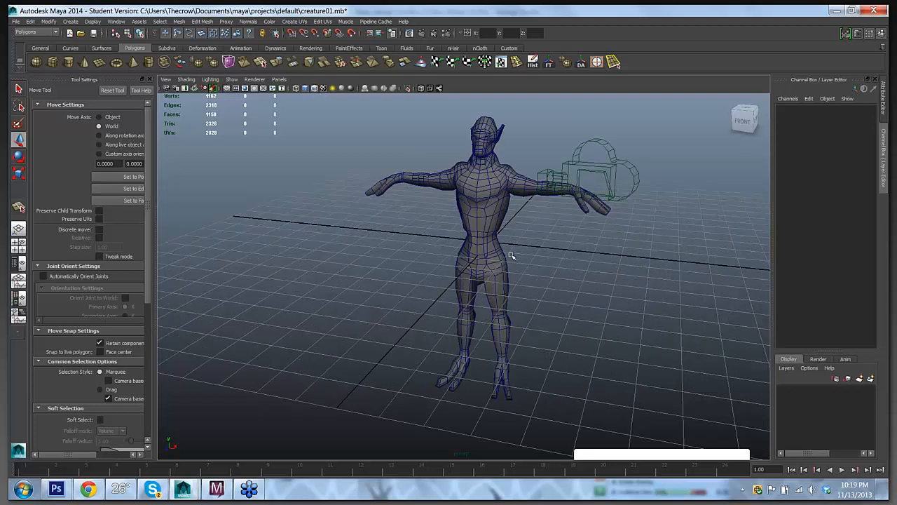
pyautogui.moveTo(513, 218); pyautogui.dragTo(510, 261)
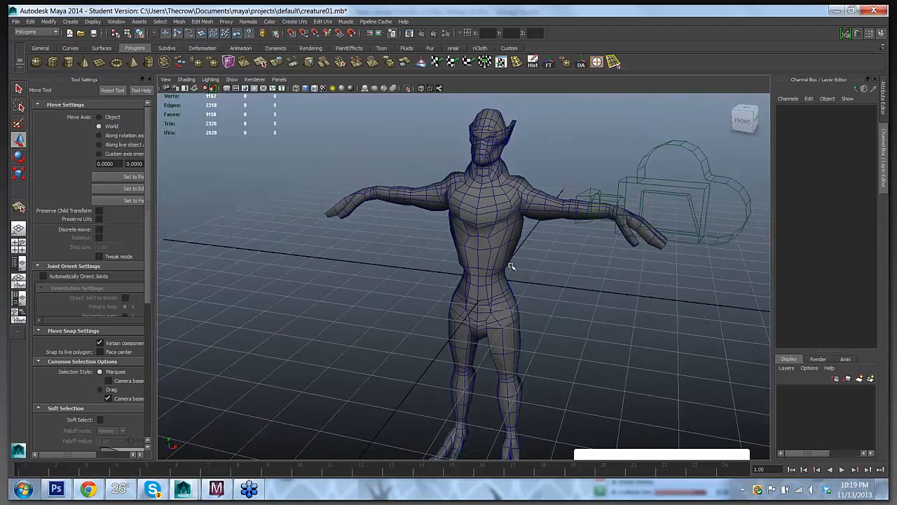
# Step: Highlight the creature mesh's wireframe by selecting it, clear the selection and view the figure from the opposite front angle
pyautogui.click(506, 242)
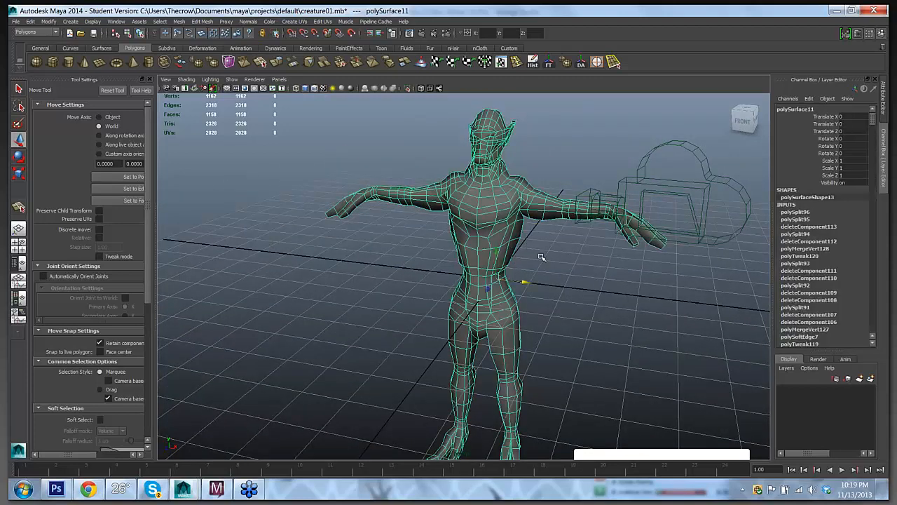
pyautogui.click(535, 216)
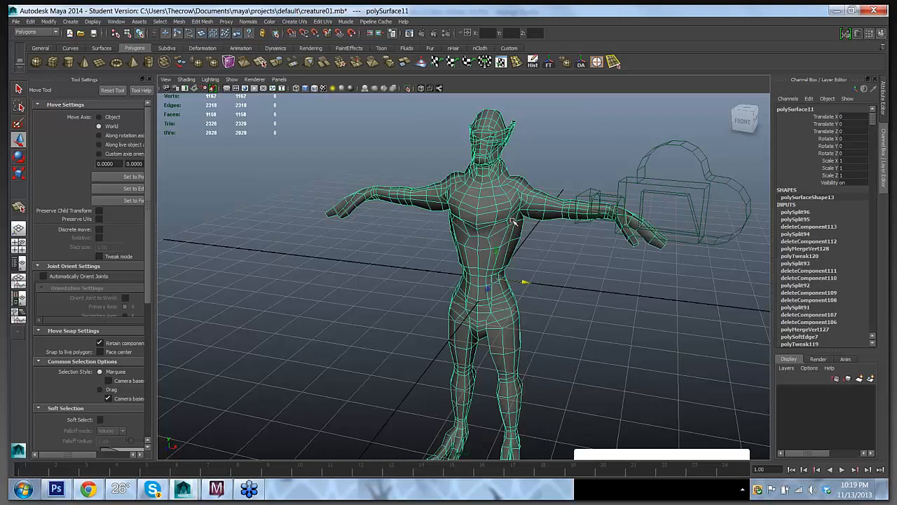
pyautogui.moveTo(567, 245); pyautogui.dragTo(568, 247)
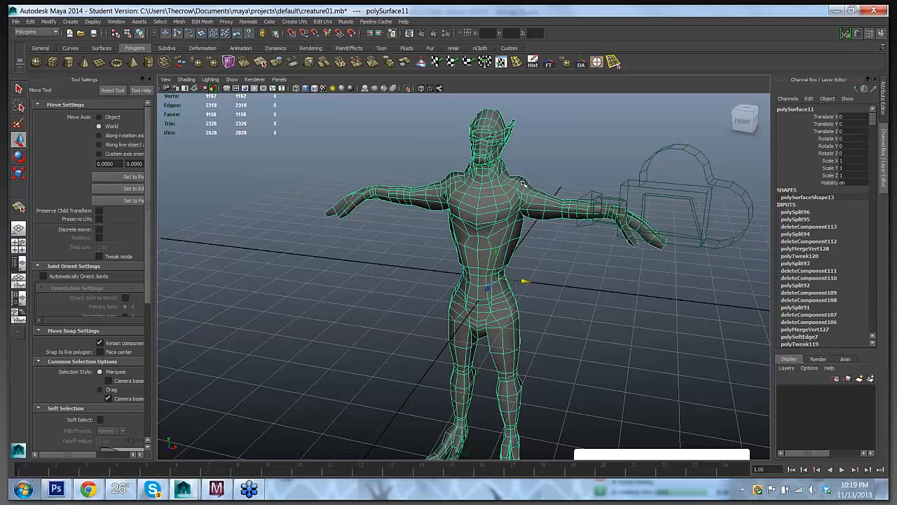
pyautogui.click(569, 278)
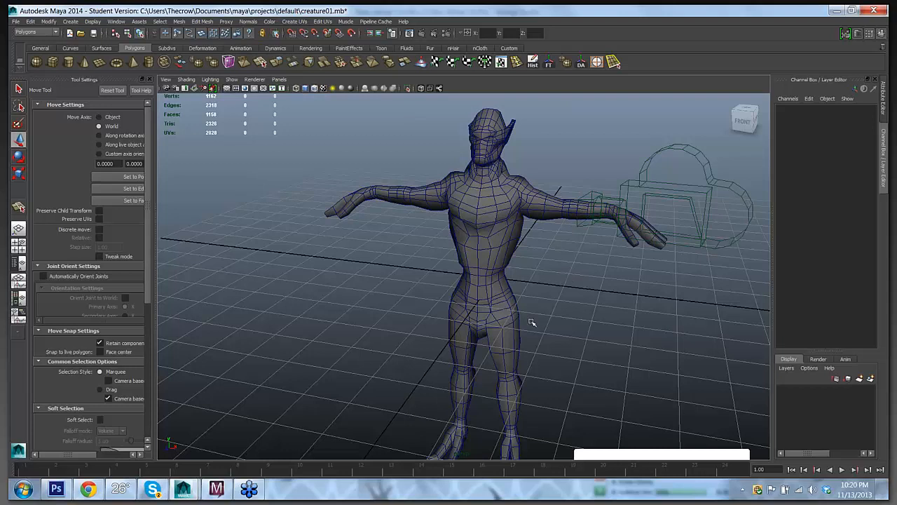
pyautogui.moveTo(529, 312); pyautogui.dragTo(592, 272)
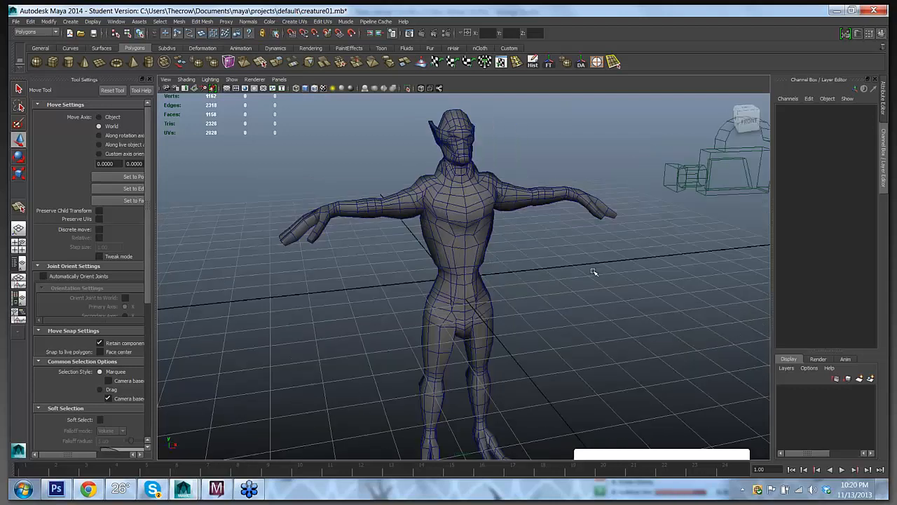
pyautogui.scroll(-3, 592, 272)
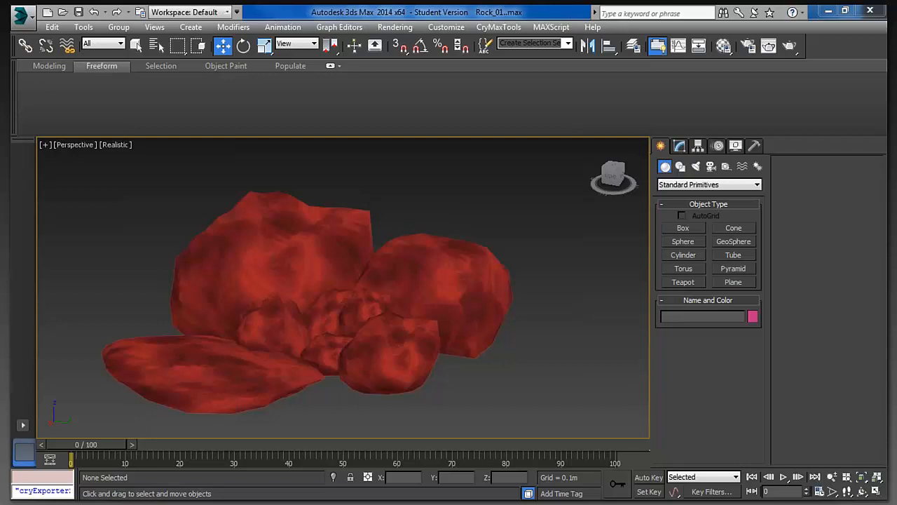
# Step: In 3ds Max, move the small rock in the middle of the cluster along Y to about 3.645 m, clear of the others
pyautogui.click(327, 313)
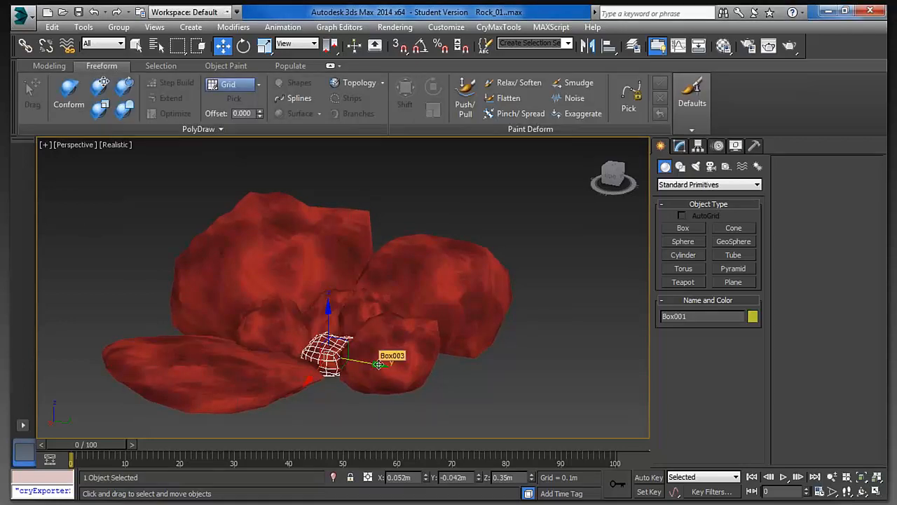
pyautogui.moveTo(368, 356); pyautogui.dragTo(579, 399)
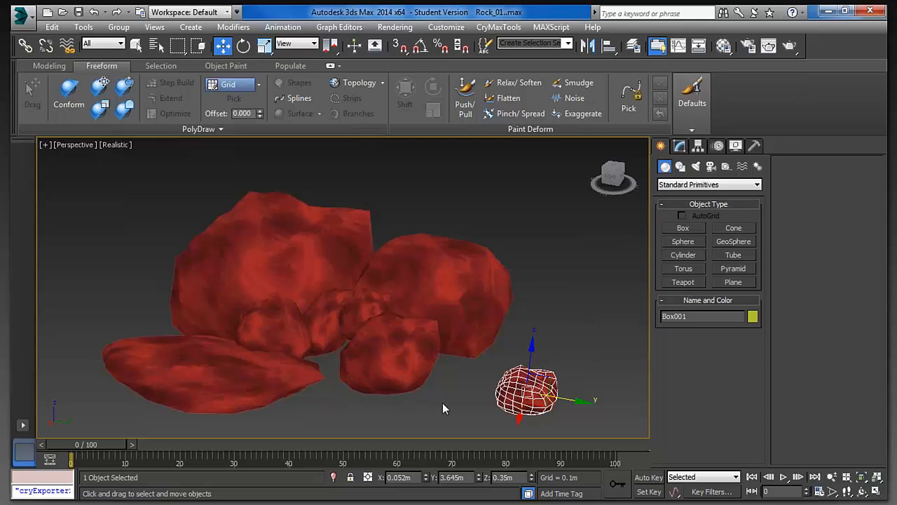
pyautogui.moveTo(456, 399); pyautogui.dragTo(260, 327)
pyautogui.scroll(4, 317, 313)
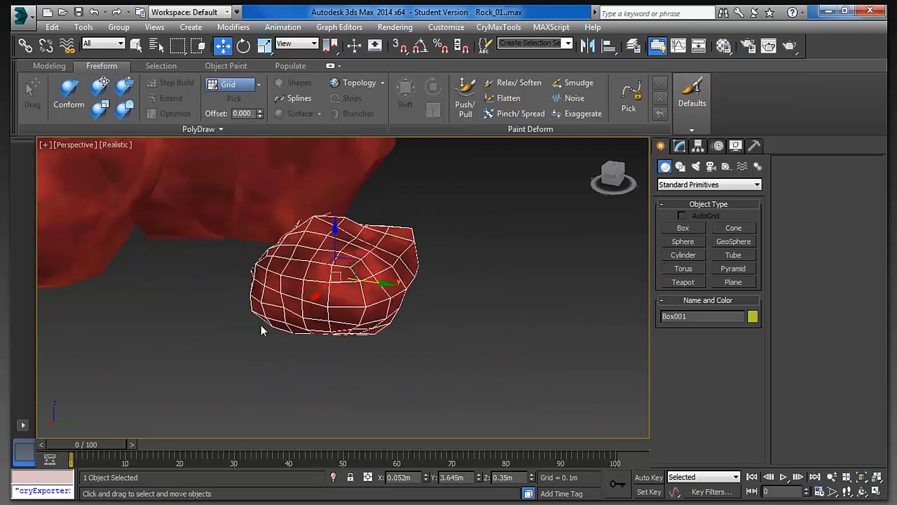
pyautogui.click(463, 322)
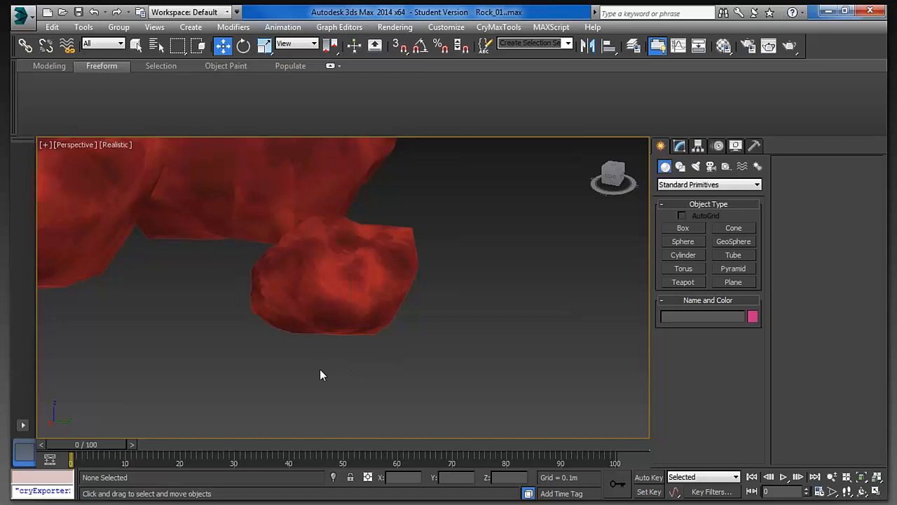
# Step: Select the separated small rock to inspect its wireframe up close, deselect it and view it beside the whole cluster
pyautogui.click(326, 300)
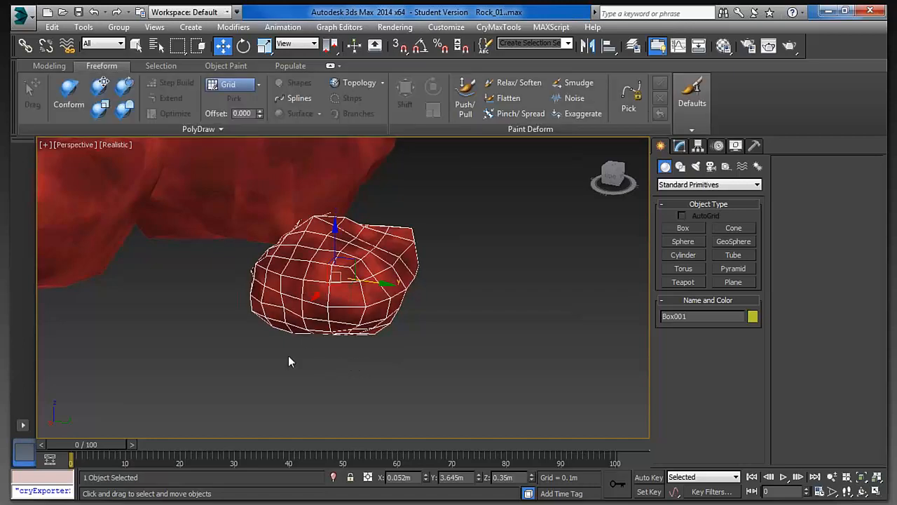
pyautogui.moveTo(288, 361); pyautogui.dragTo(305, 374)
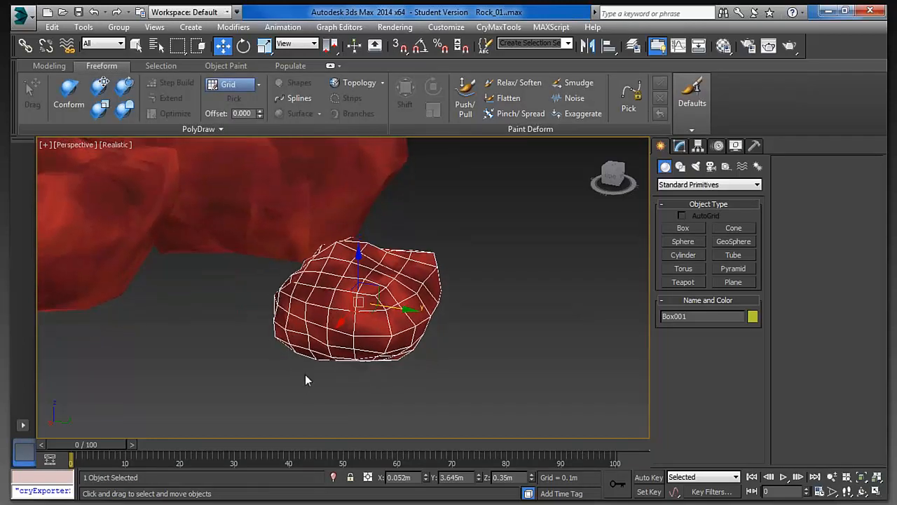
pyautogui.click(338, 381)
pyautogui.scroll(-6, 335, 375)
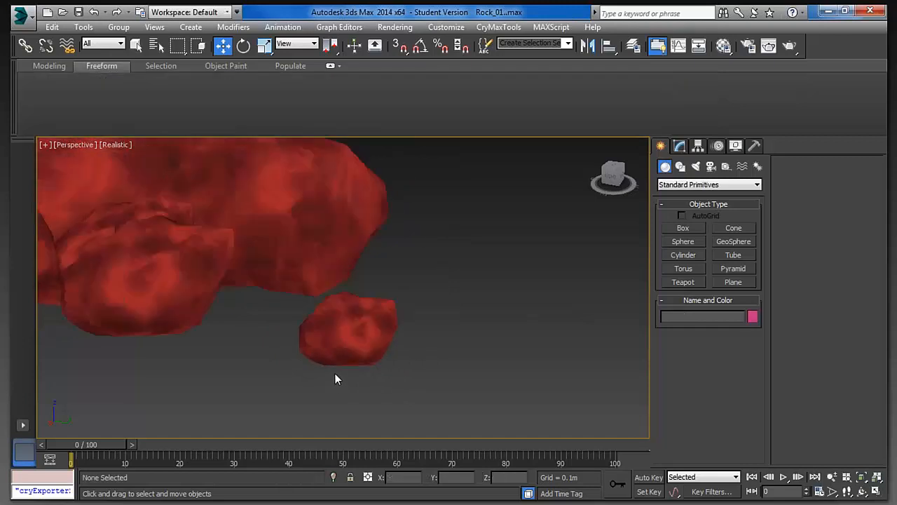
pyautogui.moveTo(257, 366); pyautogui.dragTo(387, 372)
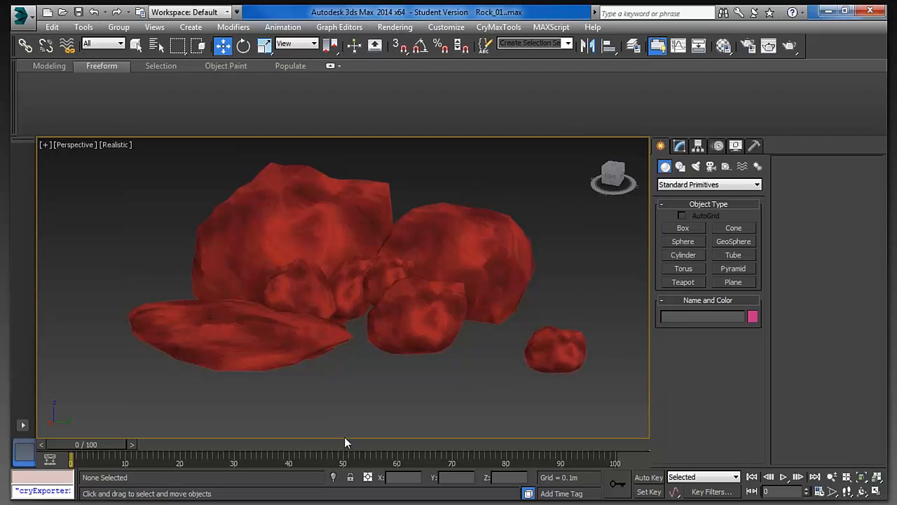
# Step: Examine the rock cluster from the front, from above and from the side
pyautogui.moveTo(340, 435); pyautogui.dragTo(358, 425)
pyautogui.moveTo(367, 375); pyautogui.dragTo(334, 415)
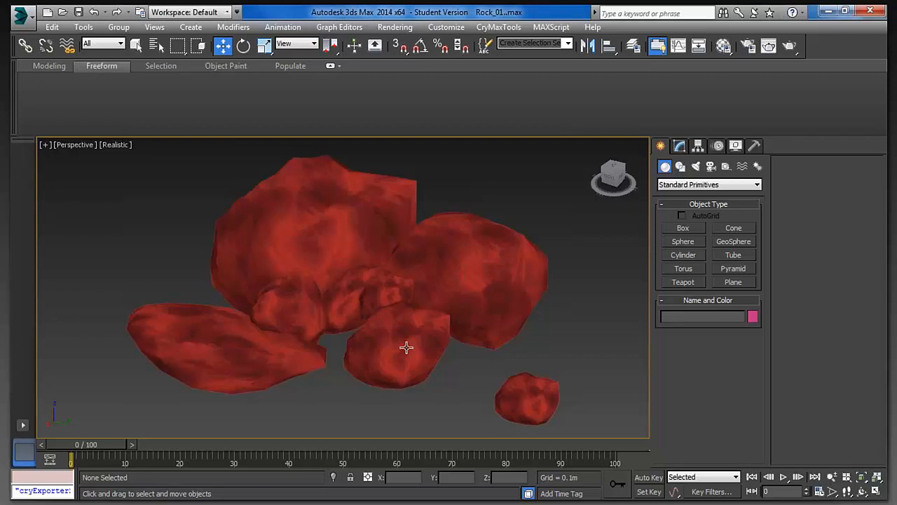
pyautogui.moveTo(395, 304); pyautogui.dragTo(338, 315)
pyautogui.moveTo(391, 301); pyautogui.dragTo(418, 281)
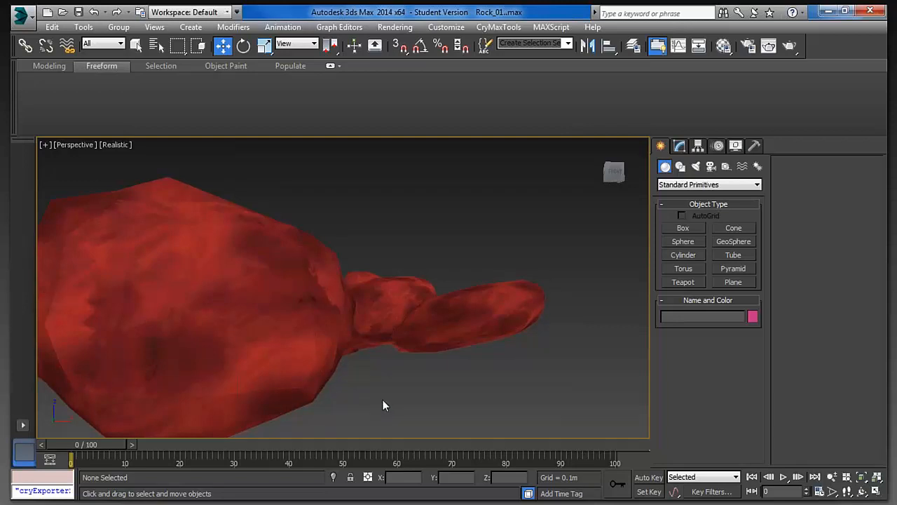
pyautogui.moveTo(383, 389); pyautogui.dragTo(371, 417)
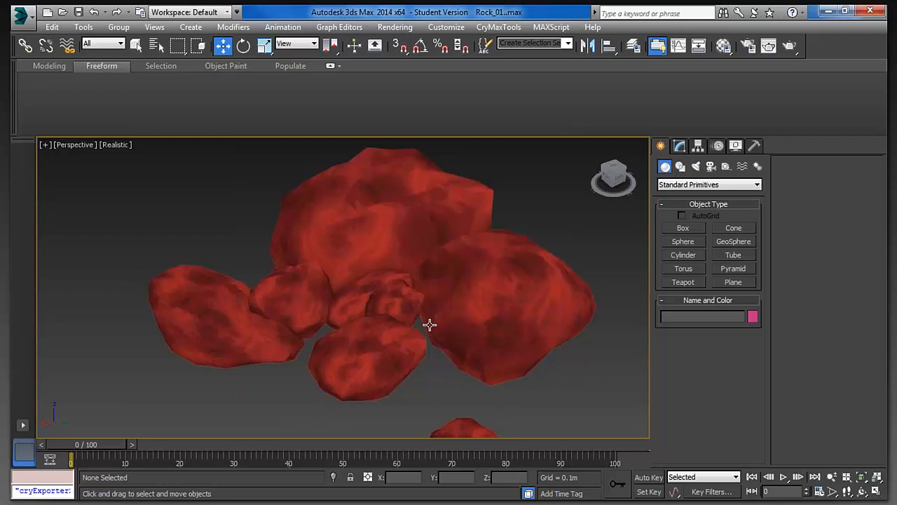
pyautogui.moveTo(429, 324); pyautogui.dragTo(453, 313)
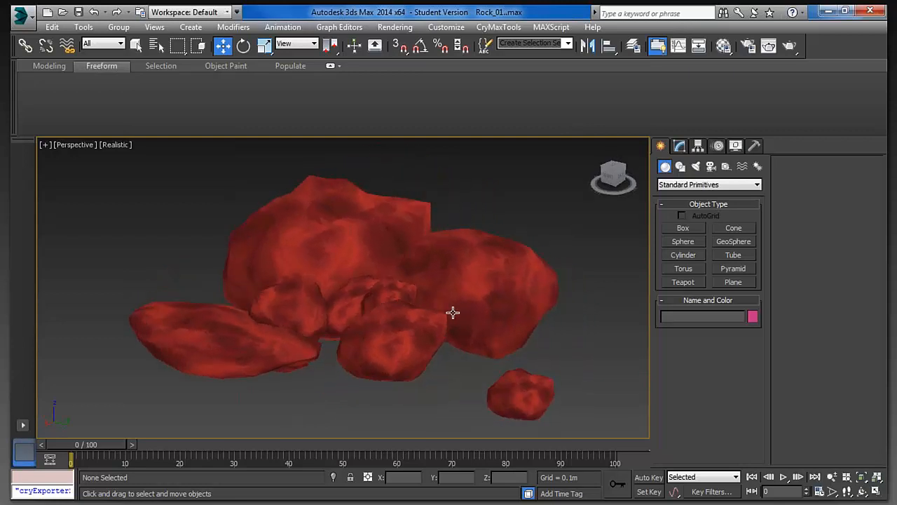
pyautogui.moveTo(392, 310); pyautogui.dragTo(412, 319)
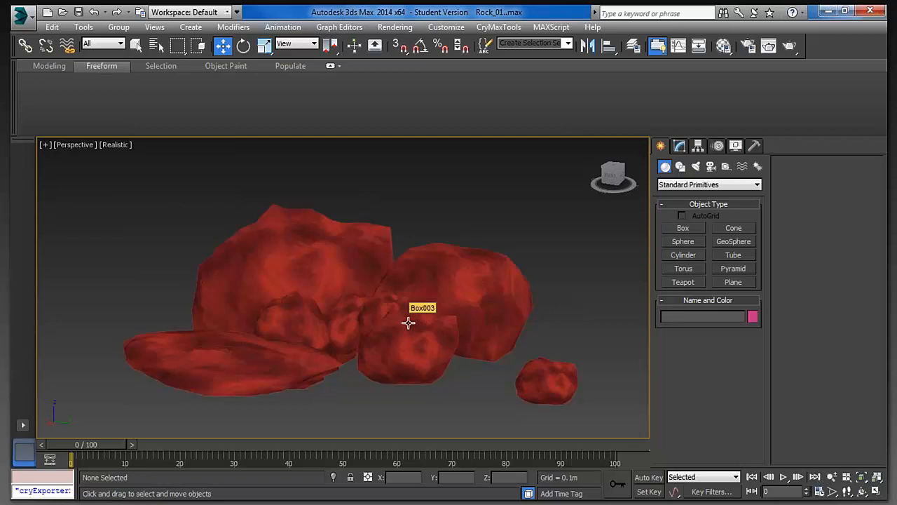
pyautogui.moveTo(408, 323); pyautogui.dragTo(399, 280)
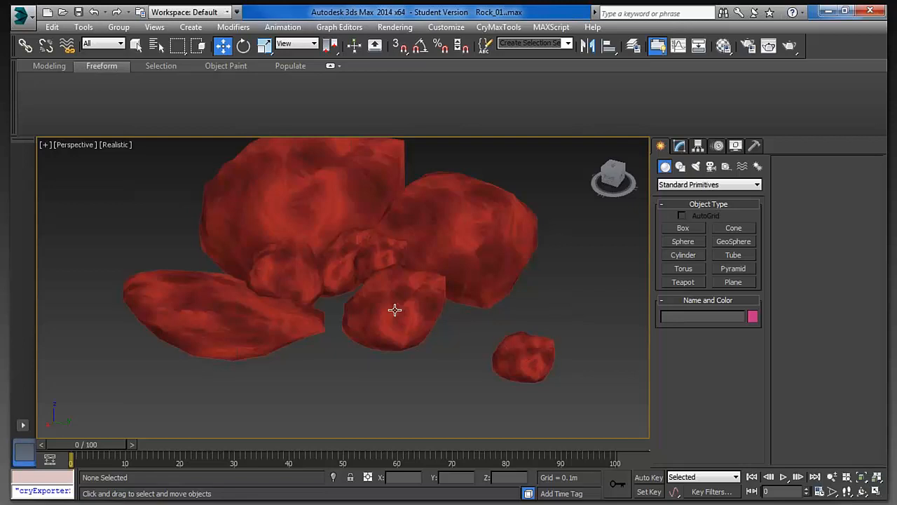
# Step: Inspect how the overlapping rocks form one formation, comparing near and distant views from slightly different angles
pyautogui.scroll(-4, 395, 309)
pyautogui.moveTo(389, 286); pyautogui.dragTo(343, 334)
pyautogui.scroll(3, 374, 317)
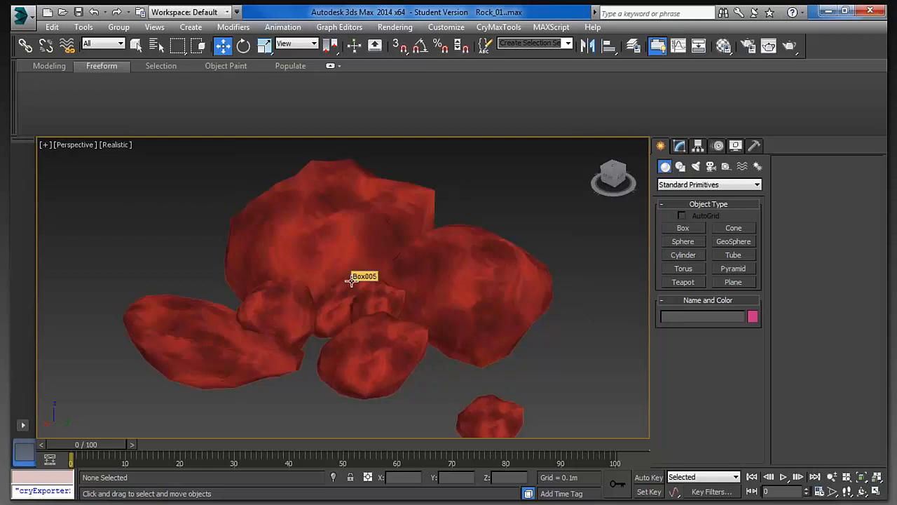
pyautogui.moveTo(351, 284)
pyautogui.mouseDown()
pyautogui.moveTo(351, 274)
pyautogui.moveTo(406, 269)
pyautogui.moveTo(341, 274)
pyautogui.moveTo(351, 276)
pyautogui.mouseUp()
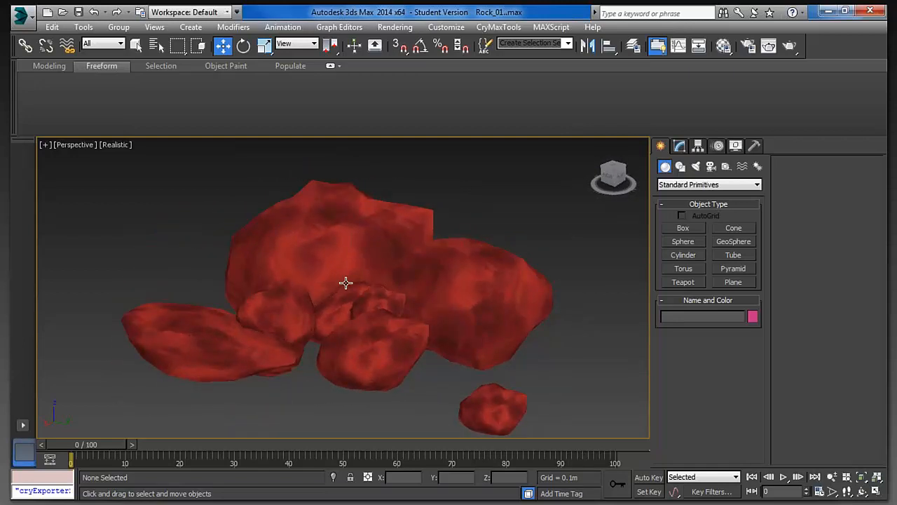
pyautogui.scroll(-4, 346, 282)
pyautogui.scroll(7, 346, 283)
pyautogui.scroll(-3, 346, 283)
pyautogui.moveTo(346, 283)
pyautogui.mouseDown()
pyautogui.moveTo(363, 287)
pyautogui.moveTo(348, 285)
pyautogui.mouseUp()
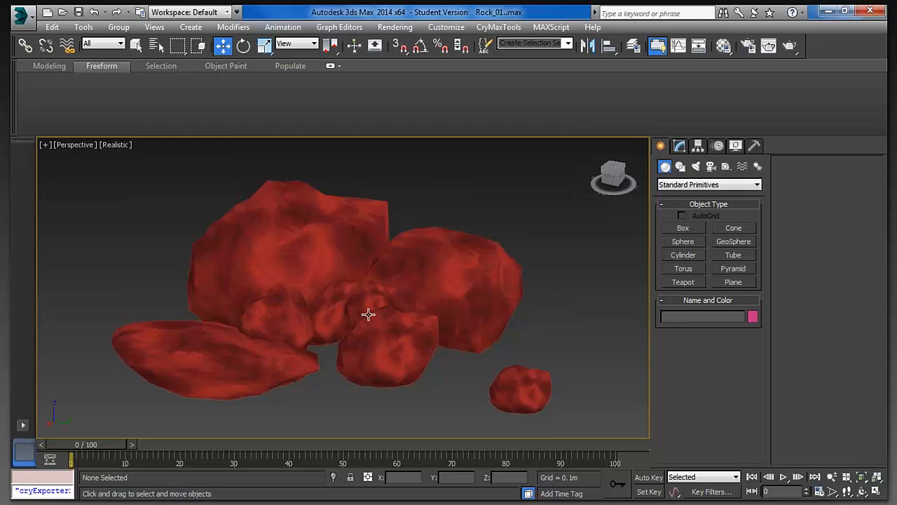
pyautogui.moveTo(368, 315); pyautogui.dragTo(347, 314)
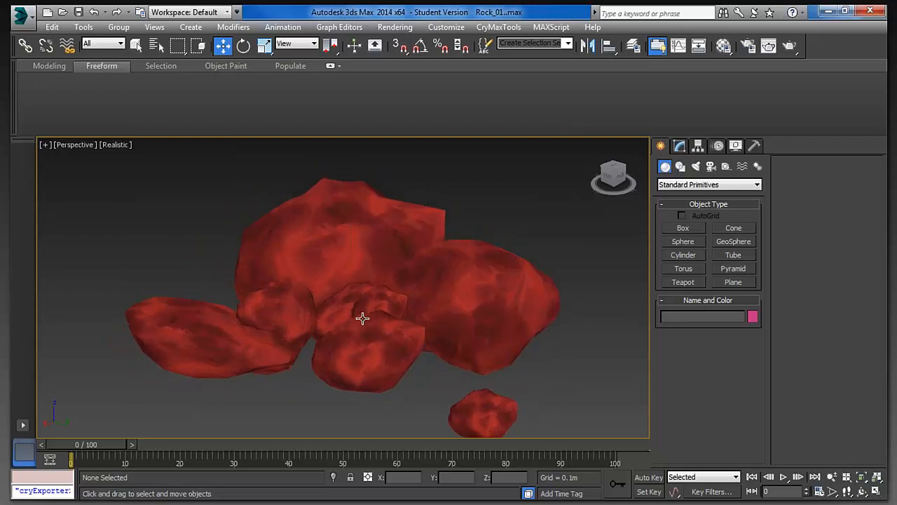
# Step: Rotate the separated small rock about 54.6 degrees around the Y axis and deselect it
pyautogui.click(486, 405)
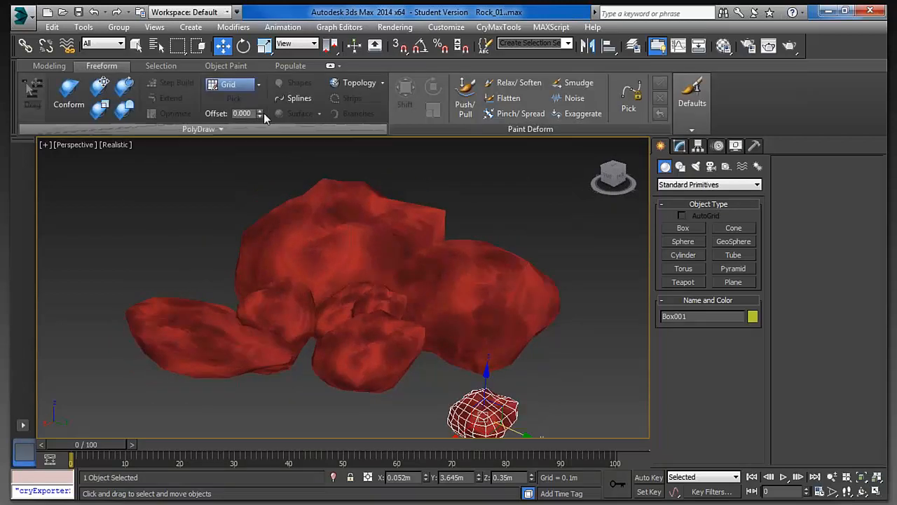
pyautogui.click(243, 46)
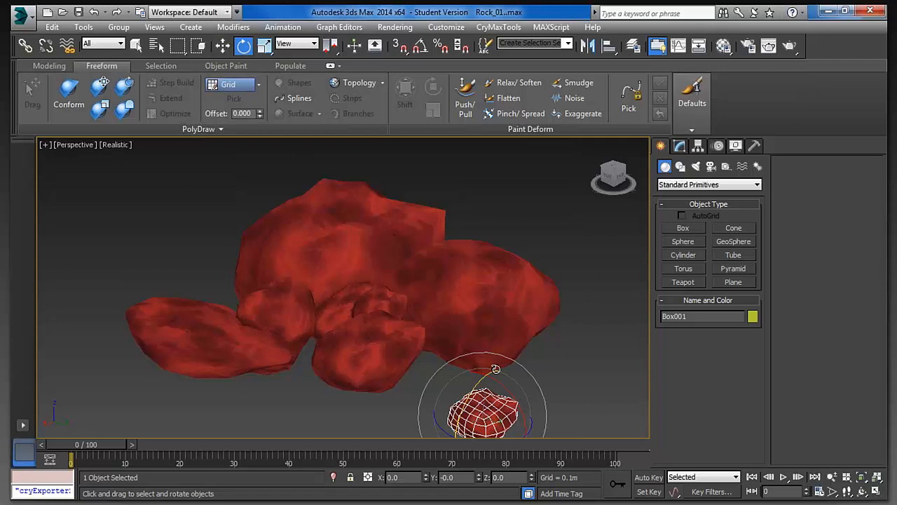
pyautogui.moveTo(496, 369); pyautogui.dragTo(505, 326)
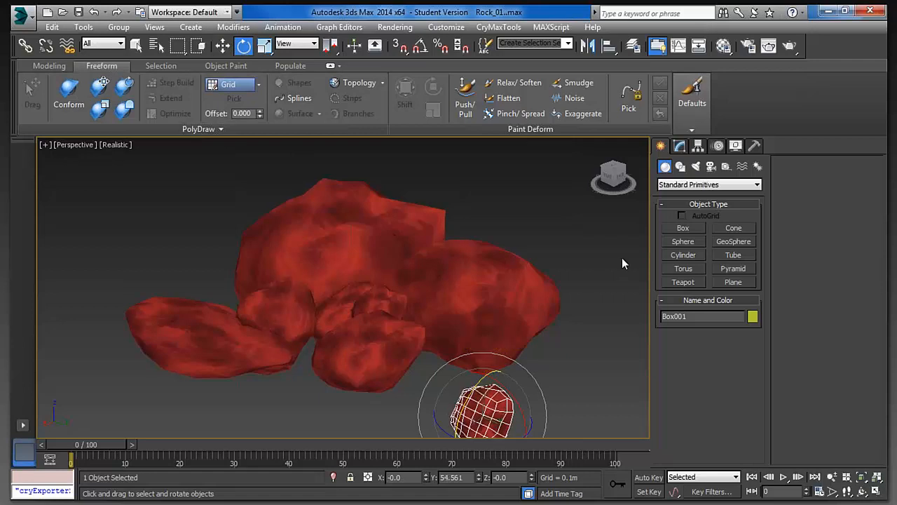
pyautogui.rightClick(596, 256)
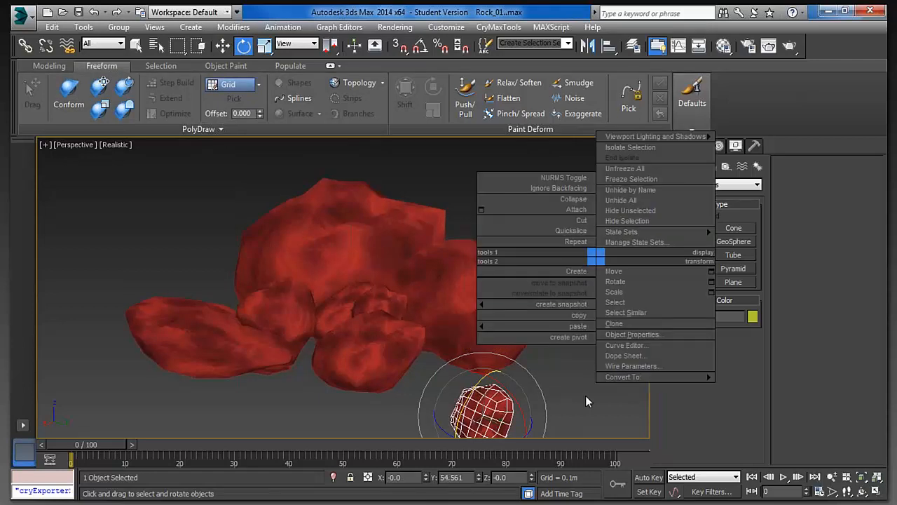
pyautogui.click(568, 364)
pyautogui.click(578, 324)
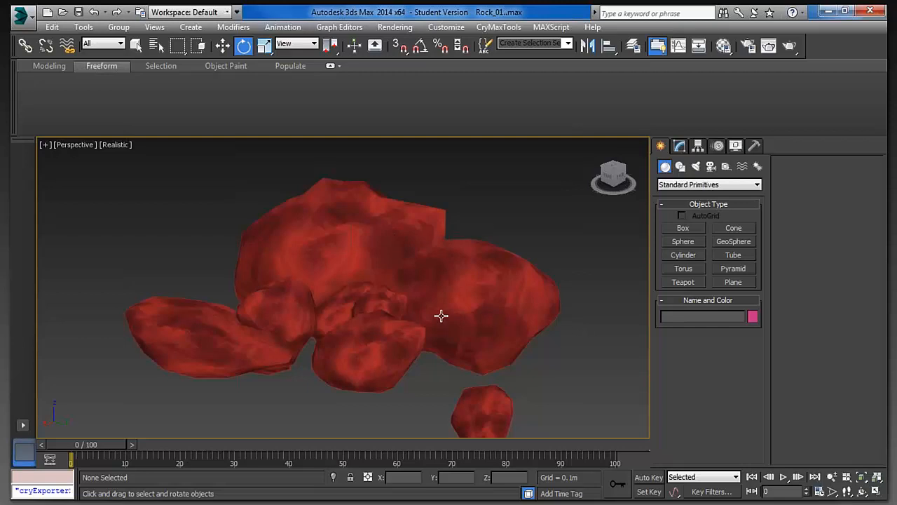
pyautogui.moveTo(409, 318); pyautogui.dragTo(409, 310)
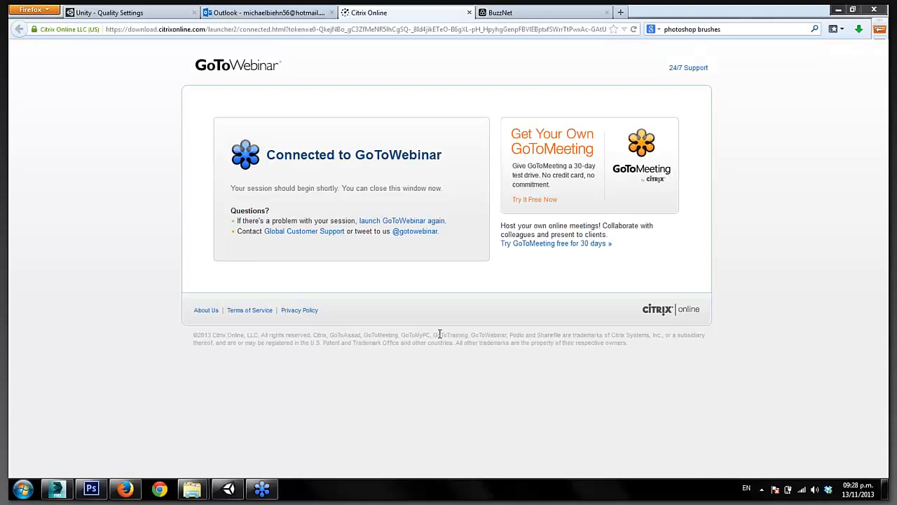
# Step: Switch to Unity to show the Building scene with its desert rocks, crystals and painted terrain
pyautogui.click(229, 488)
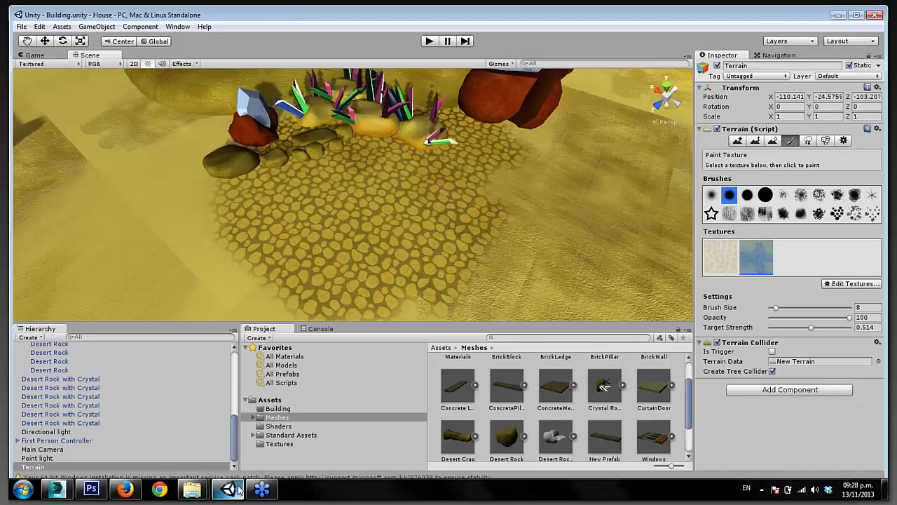
# Step: Undock the Scene view into a floating window and maximize it to fill the screen
pyautogui.rightClick(372, 138)
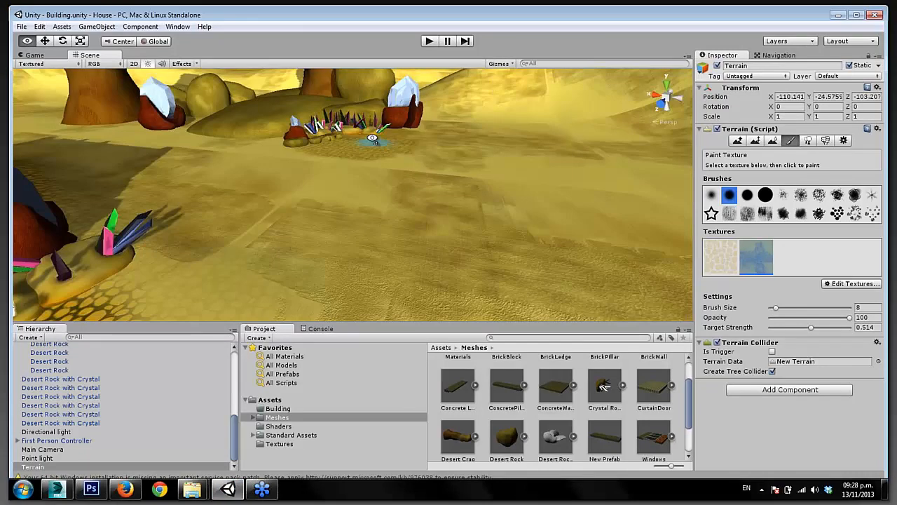
pyautogui.moveTo(89, 54); pyautogui.dragTo(124, 75)
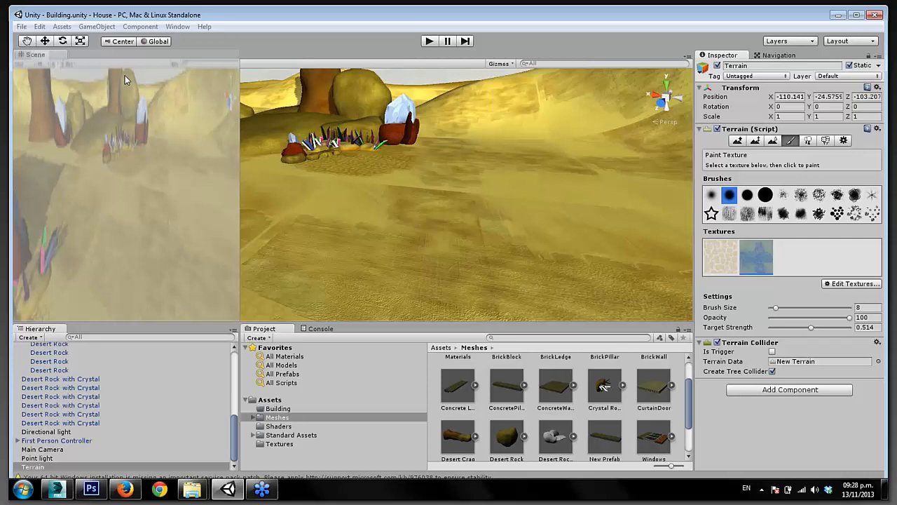
pyautogui.moveTo(125, 75); pyautogui.dragTo(125, 75)
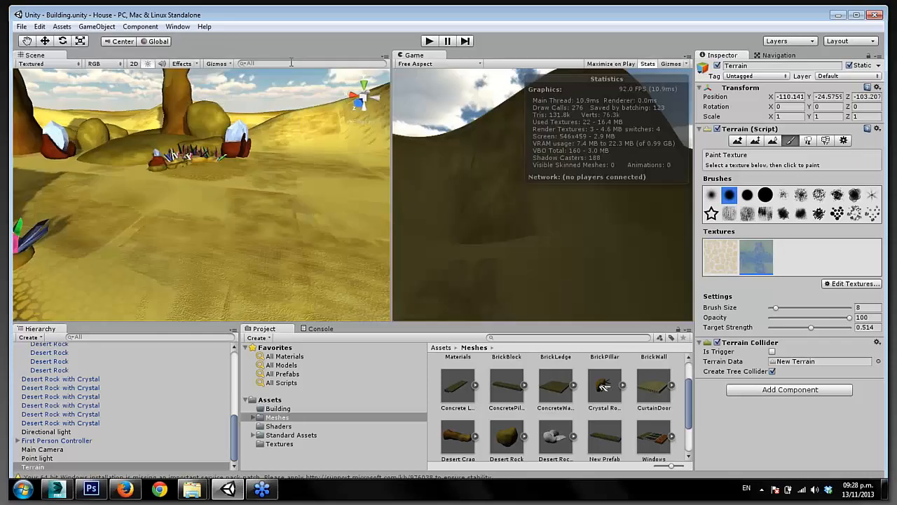
pyautogui.moveTo(292, 62); pyautogui.dragTo(211, 180)
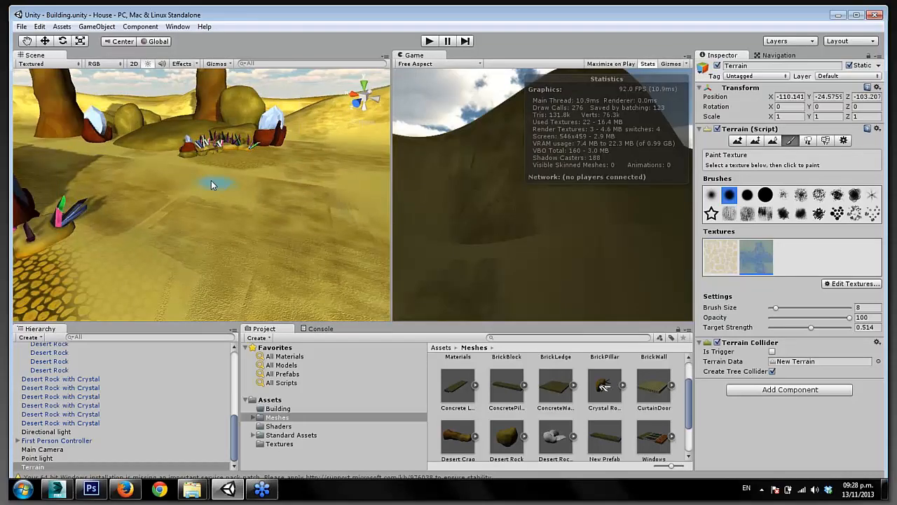
pyautogui.moveTo(35, 55); pyautogui.dragTo(332, 243)
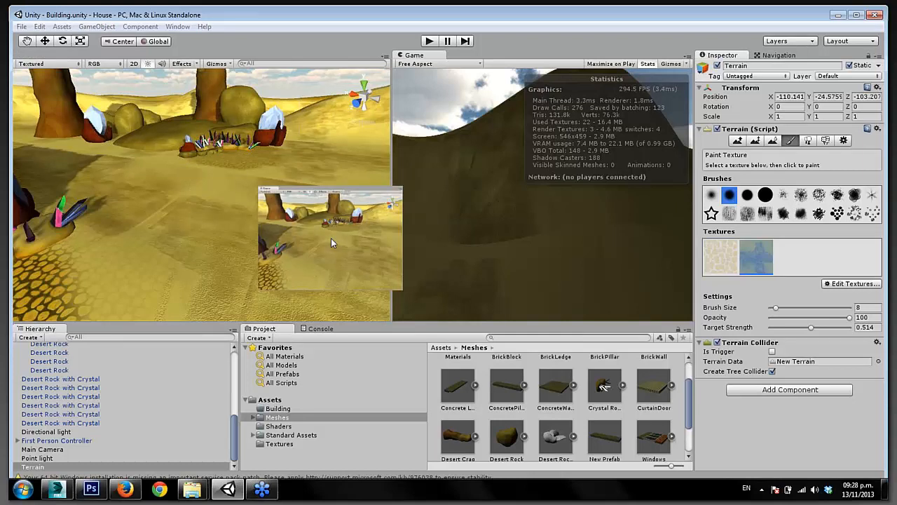
pyautogui.moveTo(331, 238); pyautogui.dragTo(498, 95)
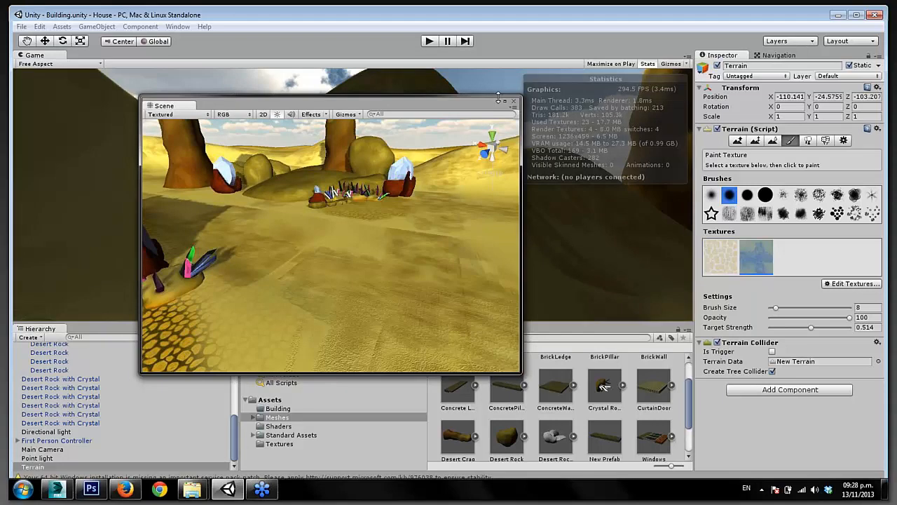
pyautogui.click(505, 101)
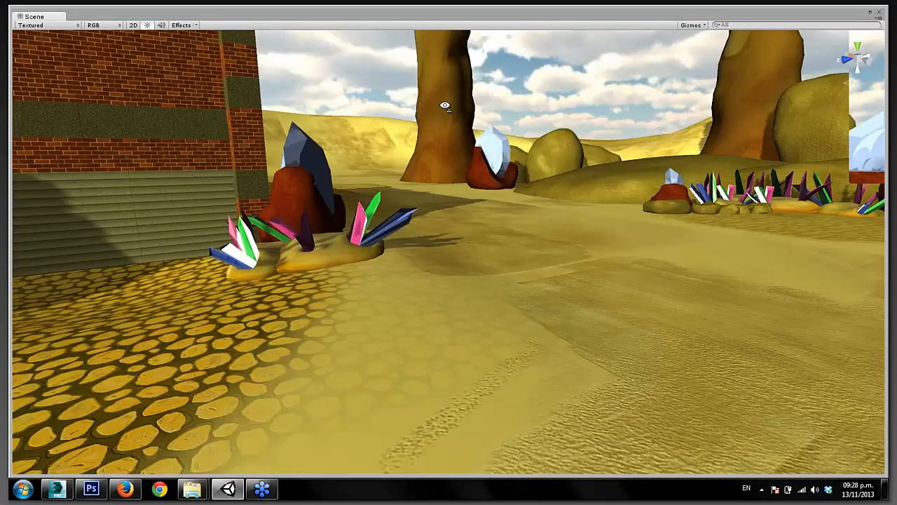
# Step: Survey the desert terrain around the brick building, then examine the colored crystal cluster and its surrounding rocks from several angles
pyautogui.moveTo(445, 106); pyautogui.dragTo(484, 68)
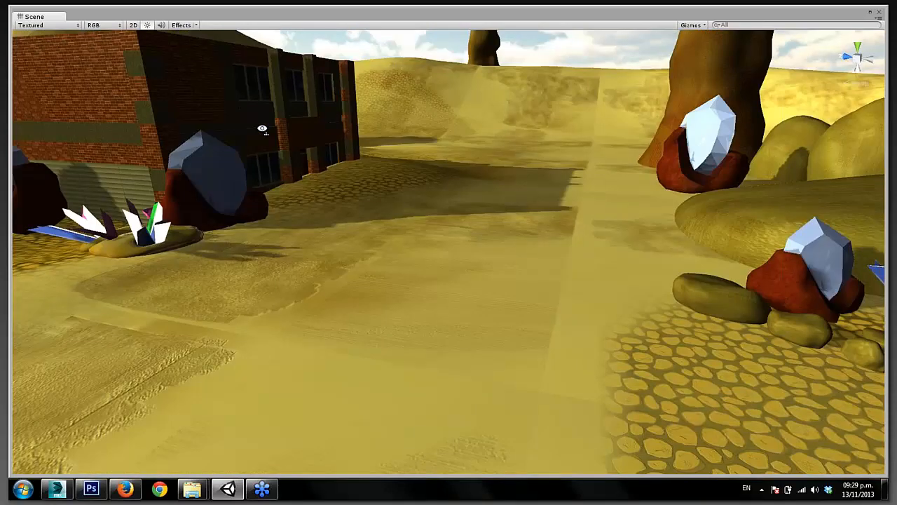
pyautogui.moveTo(262, 129); pyautogui.dragTo(254, 106)
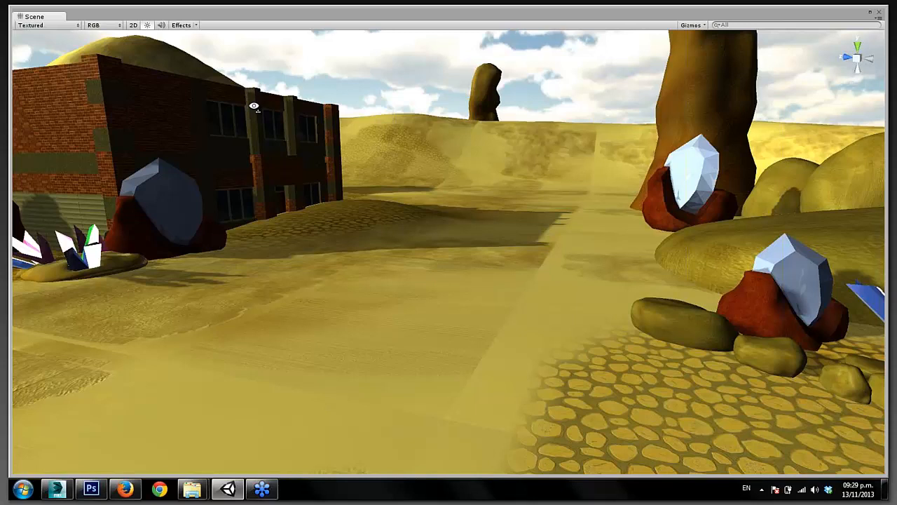
pyautogui.moveTo(253, 105); pyautogui.dragTo(341, 128)
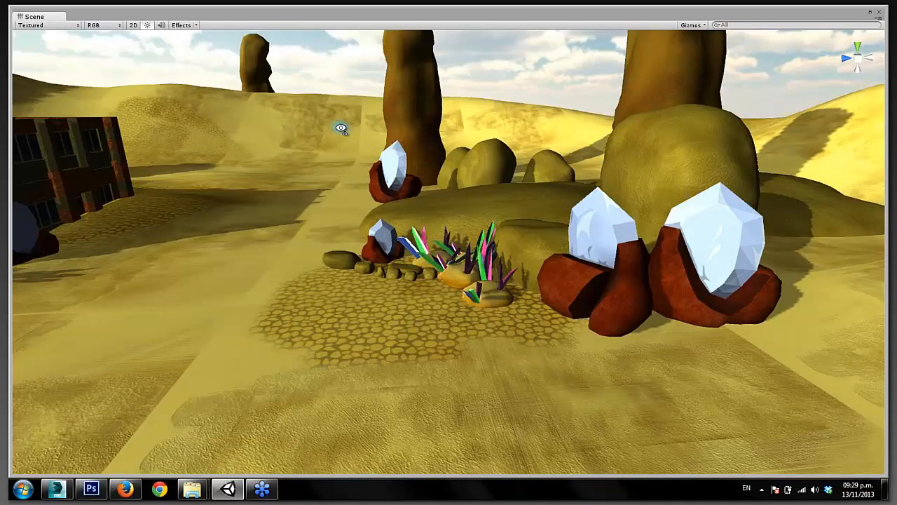
pyautogui.scroll(5, 465, 144)
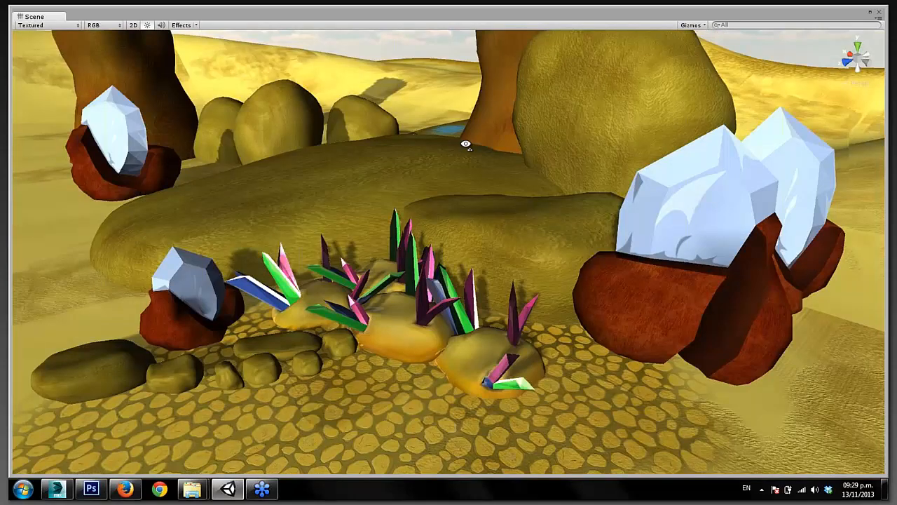
pyautogui.moveTo(465, 144); pyautogui.dragTo(495, 144)
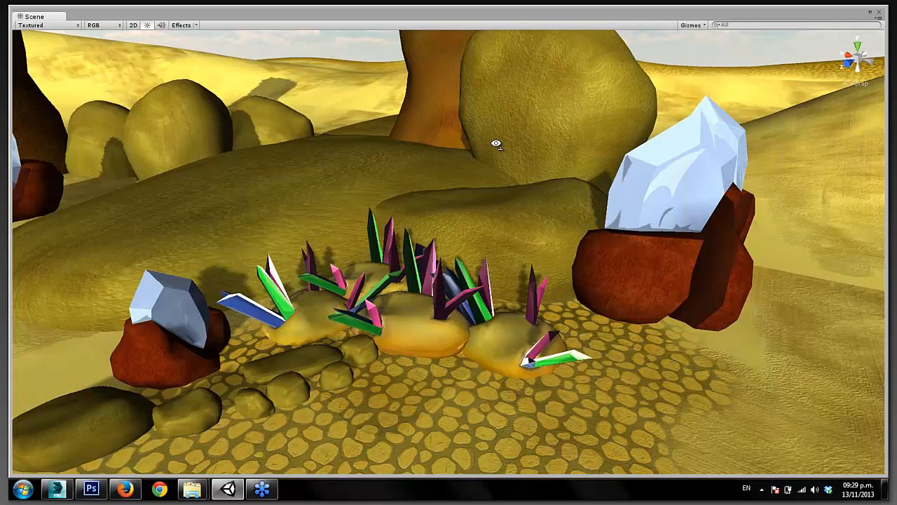
pyautogui.moveTo(496, 144); pyautogui.dragTo(481, 197)
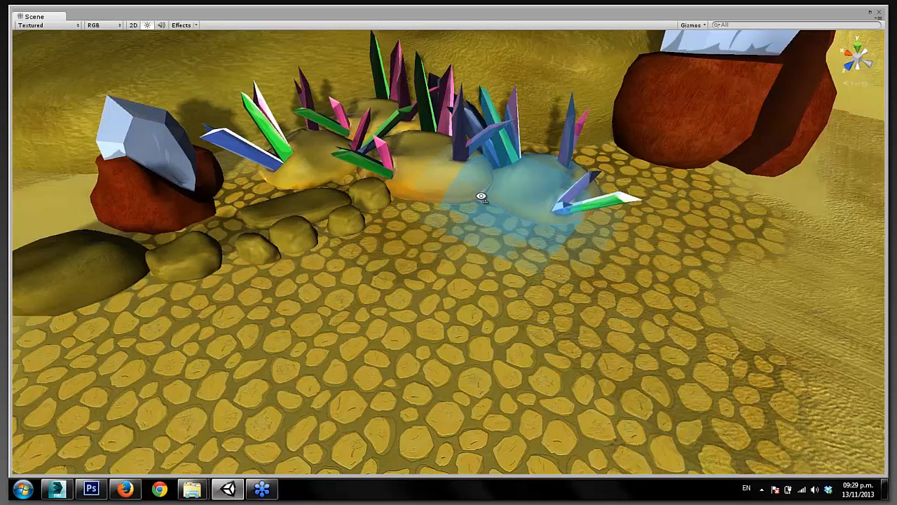
pyautogui.moveTo(481, 197); pyautogui.dragTo(471, 110)
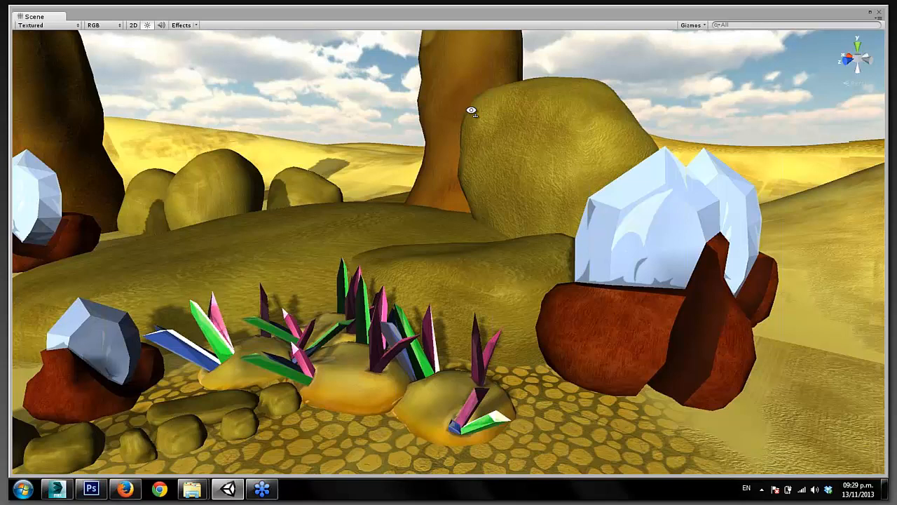
pyautogui.moveTo(471, 111); pyautogui.dragTo(398, 138)
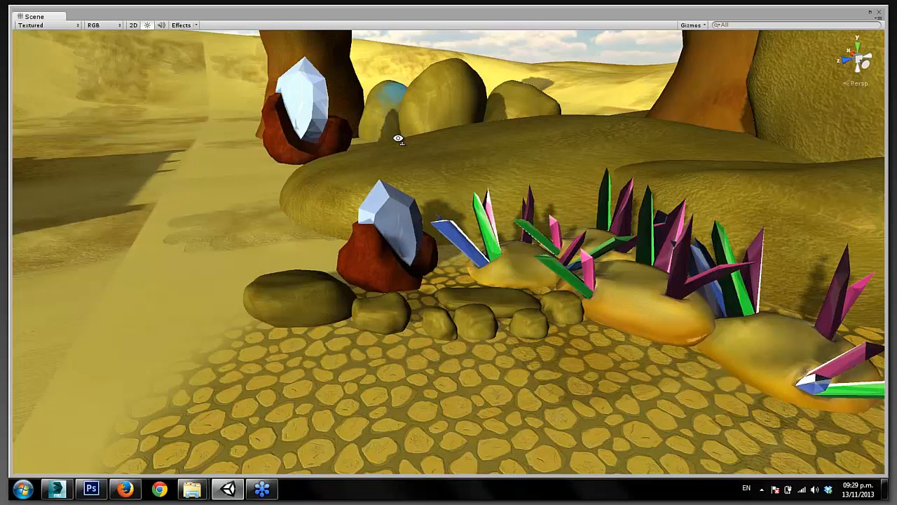
pyautogui.moveTo(397, 138); pyautogui.dragTo(454, 107)
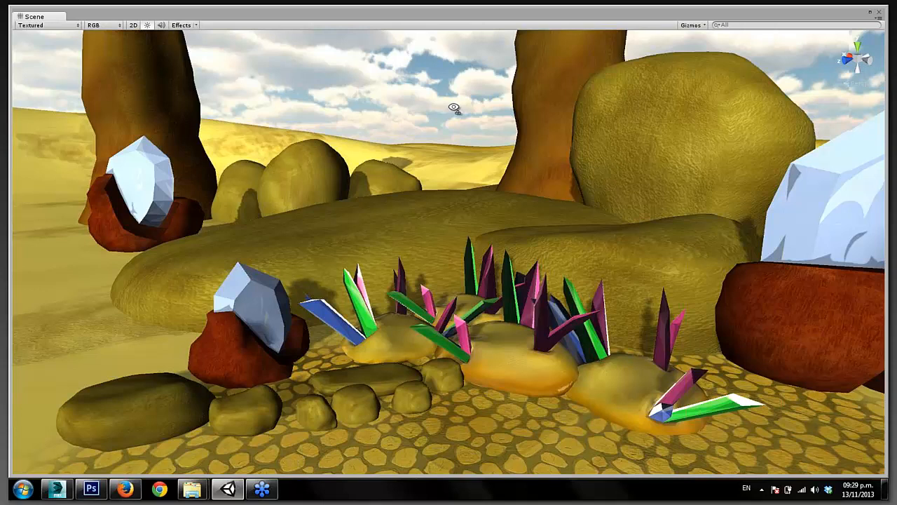
pyautogui.moveTo(454, 107); pyautogui.dragTo(434, 128)
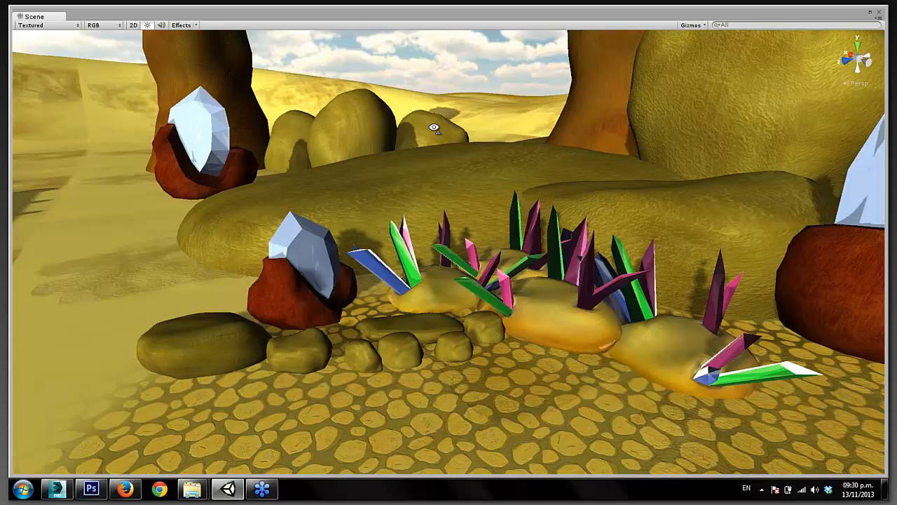
pyautogui.moveTo(434, 128); pyautogui.dragTo(385, 126)
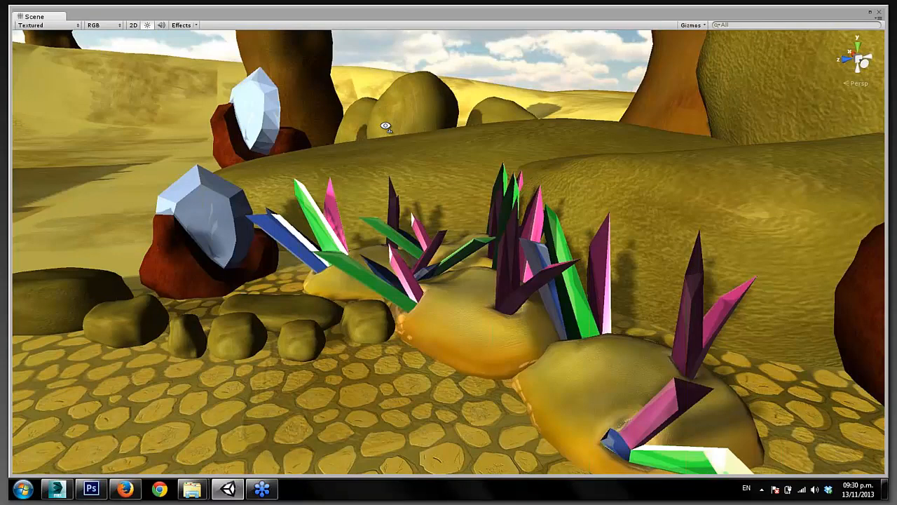
pyautogui.moveTo(385, 126); pyautogui.dragTo(387, 188)
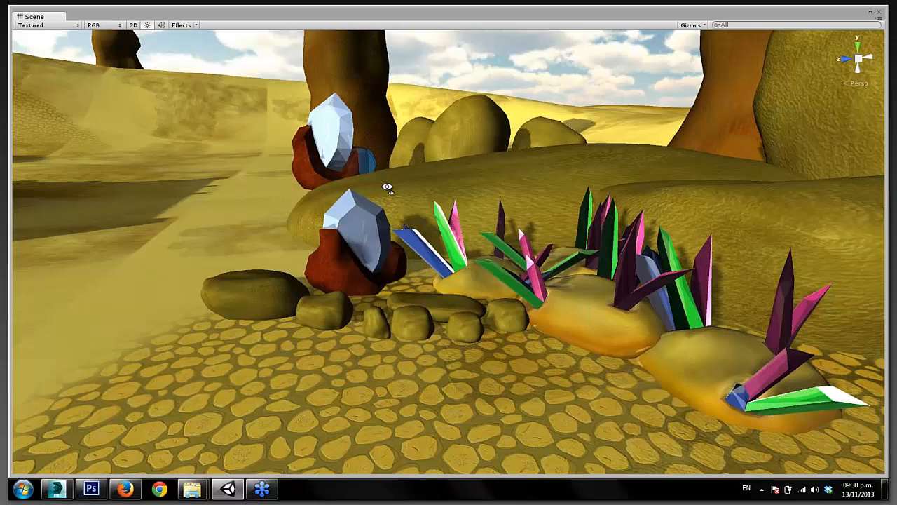
# Step: Inspect the small stones, colored crystals and painted cobblestone ground texture at close range
pyautogui.scroll(5, 293, 195)
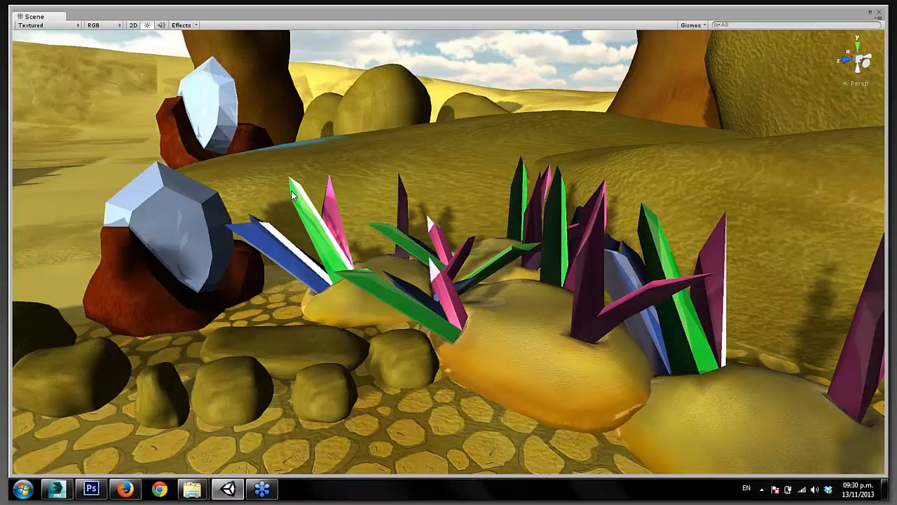
pyautogui.moveTo(293, 195); pyautogui.dragTo(387, 215)
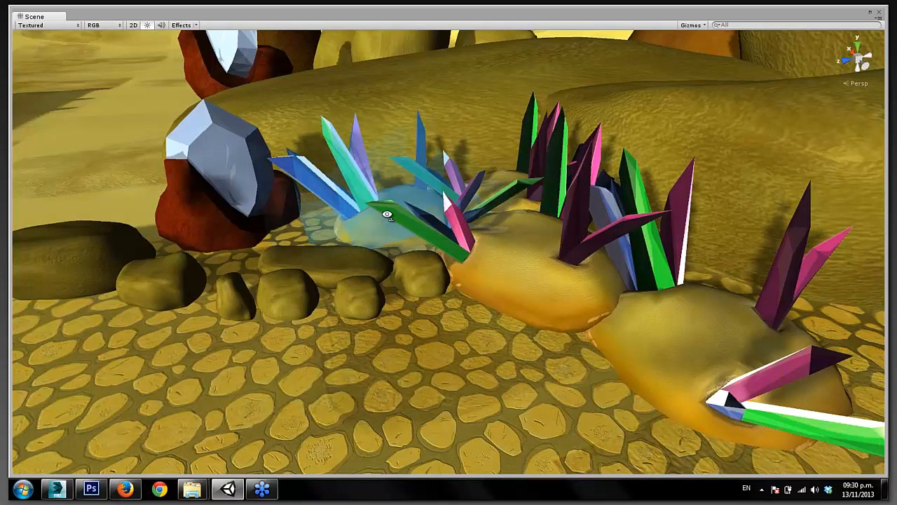
pyautogui.moveTo(387, 214); pyautogui.dragTo(518, 220)
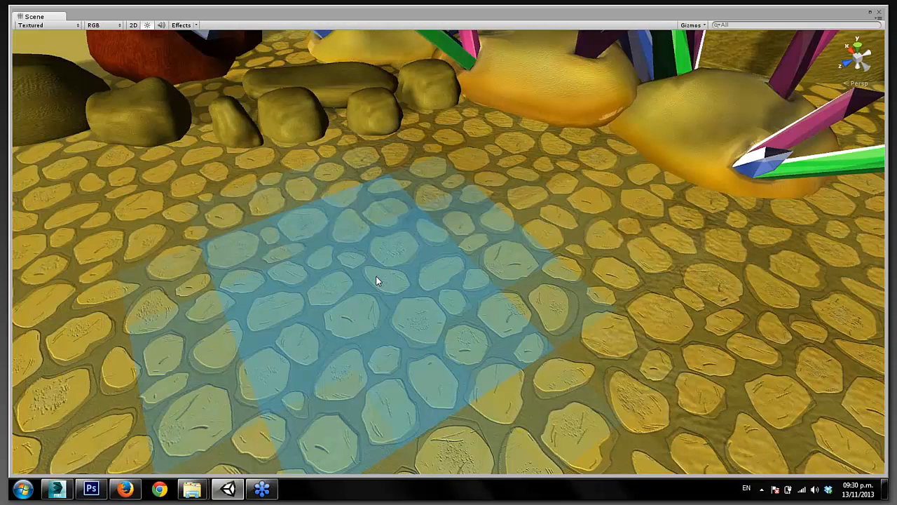
pyautogui.moveTo(376, 281); pyautogui.dragTo(486, 152)
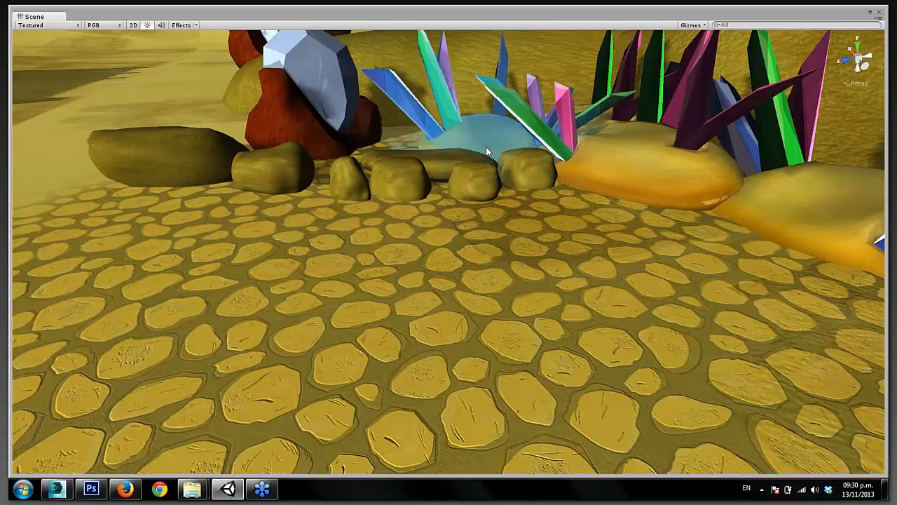
pyautogui.moveTo(486, 147); pyautogui.dragTo(810, 194)
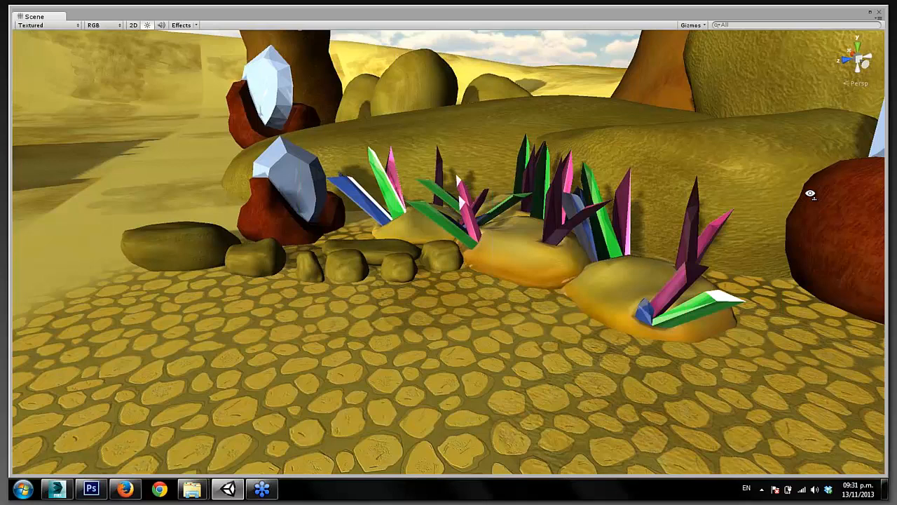
pyautogui.moveTo(810, 194); pyautogui.dragTo(390, 339)
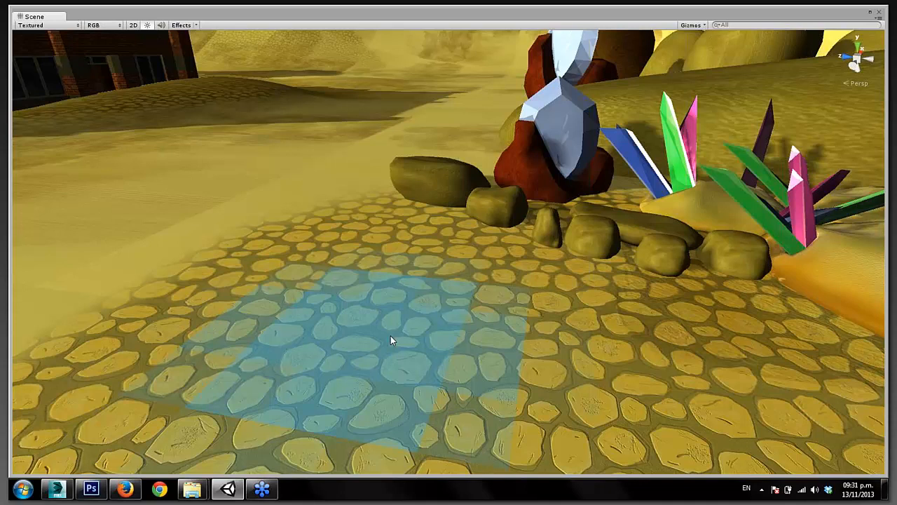
pyautogui.moveTo(390, 336); pyautogui.dragTo(500, 209)
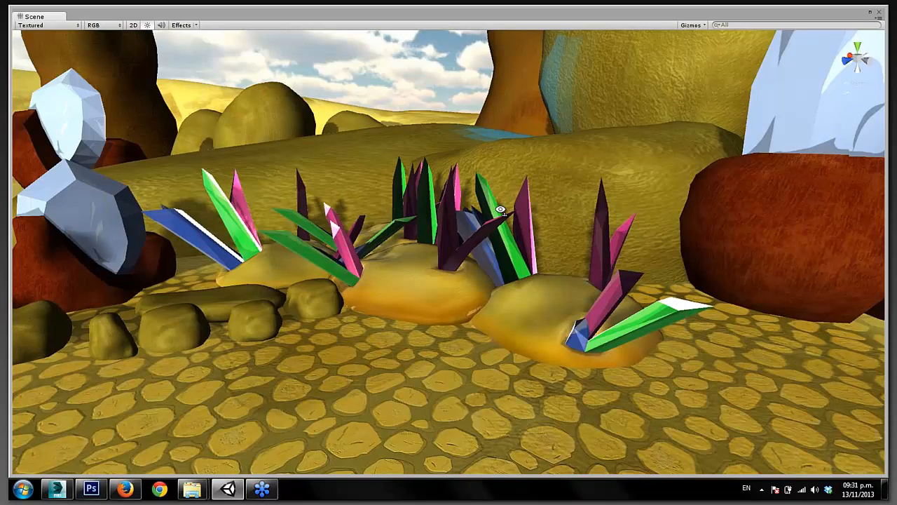
# Step: Tour the boulders and tall rock pillars from different sides, then examine a large pale crystal in its red rock base up close
pyautogui.moveTo(501, 209); pyautogui.dragTo(344, 170)
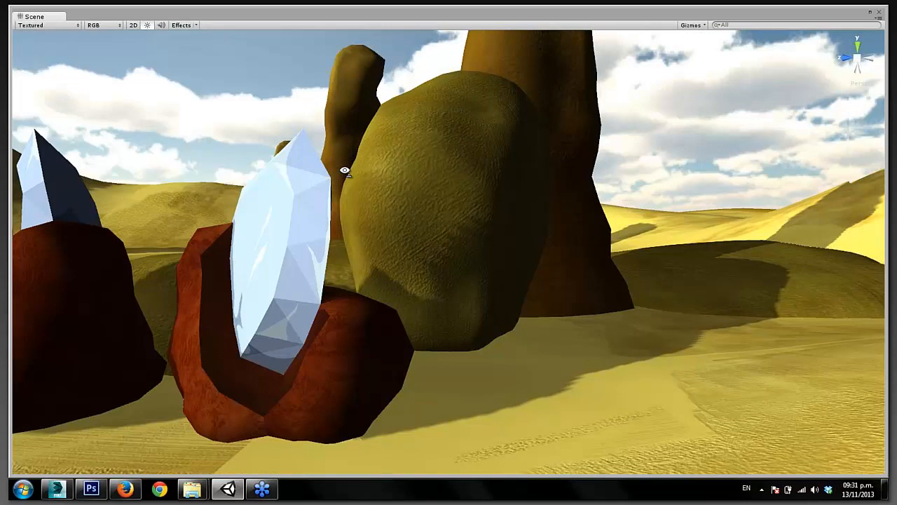
pyautogui.moveTo(344, 170); pyautogui.dragTo(324, 191)
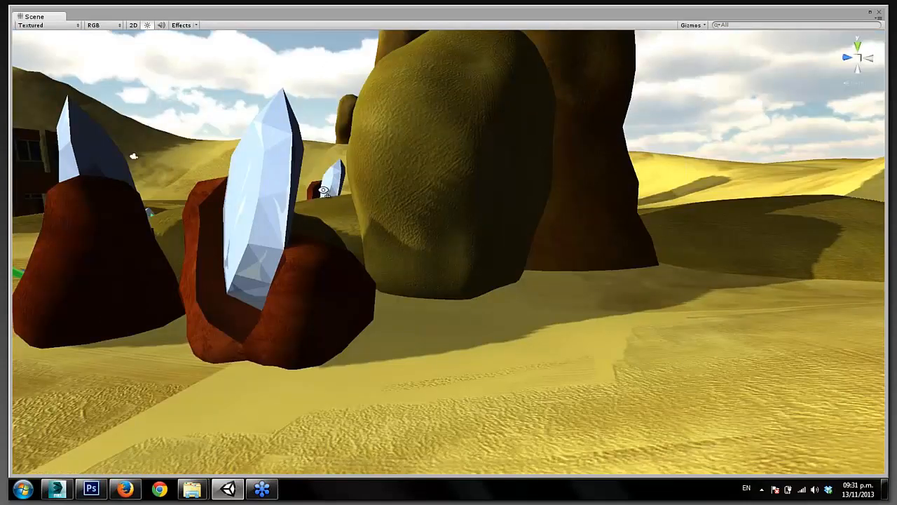
pyautogui.moveTo(323, 191); pyautogui.dragTo(145, 158)
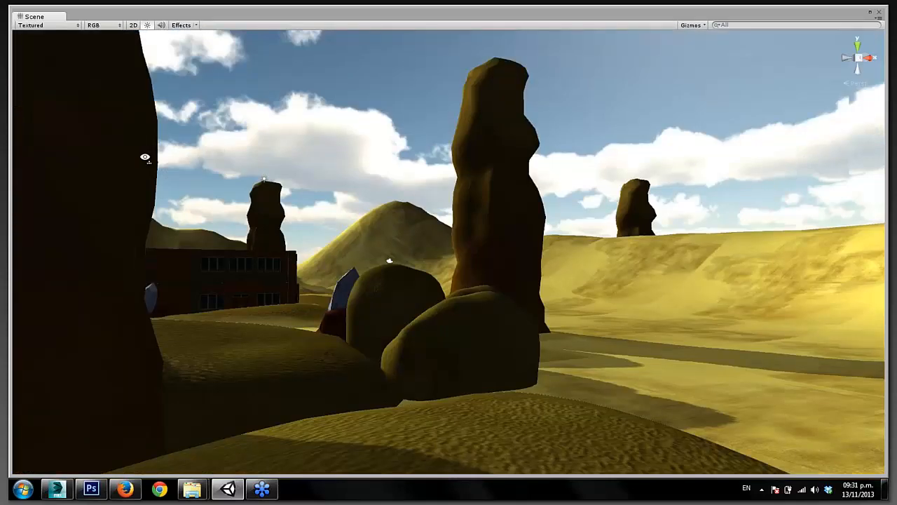
pyautogui.moveTo(145, 158); pyautogui.dragTo(844, 167)
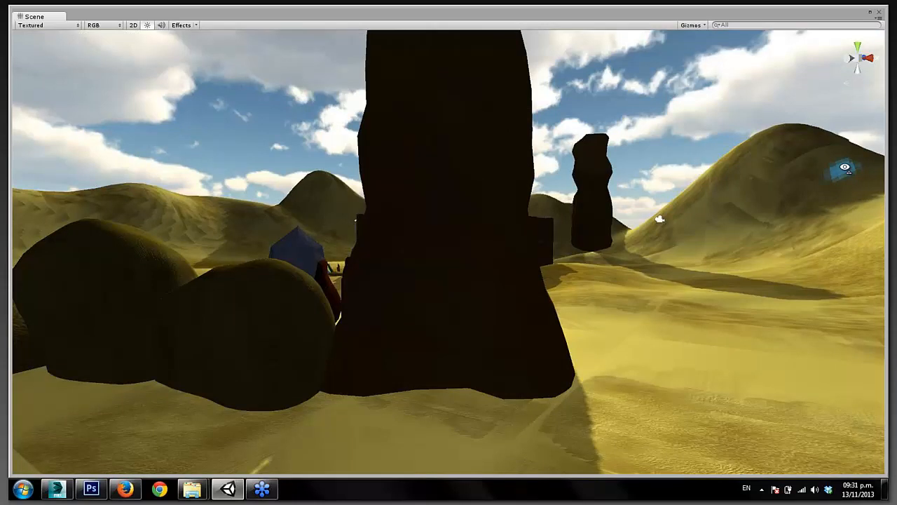
pyautogui.moveTo(845, 167); pyautogui.dragTo(397, 169)
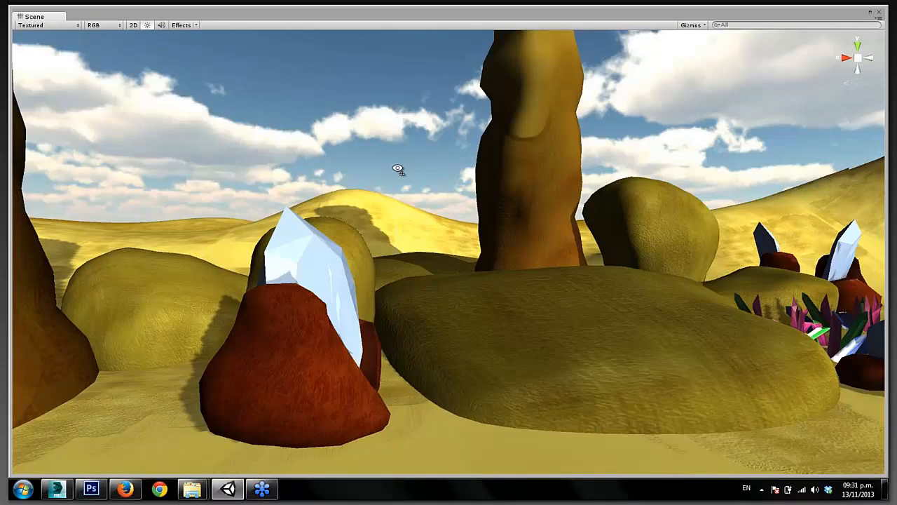
pyautogui.moveTo(397, 169); pyautogui.dragTo(289, 163)
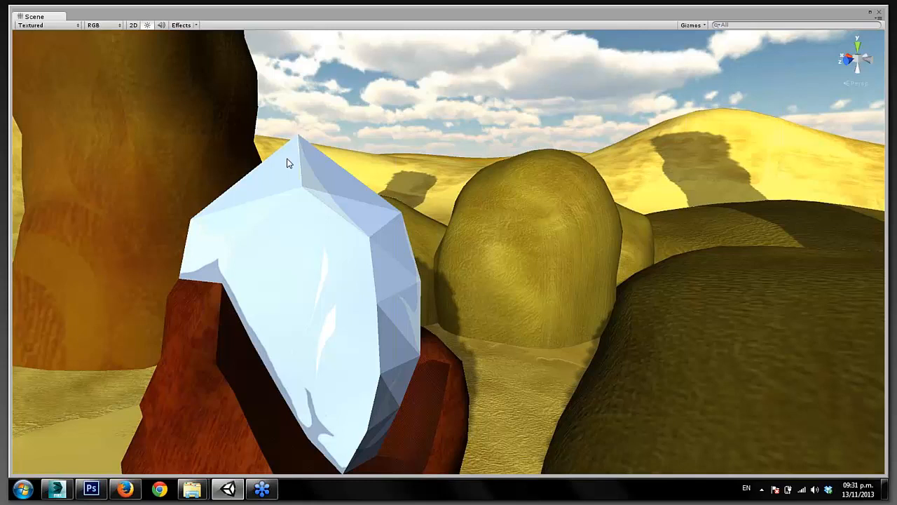
pyautogui.moveTo(287, 163); pyautogui.dragTo(464, 253)
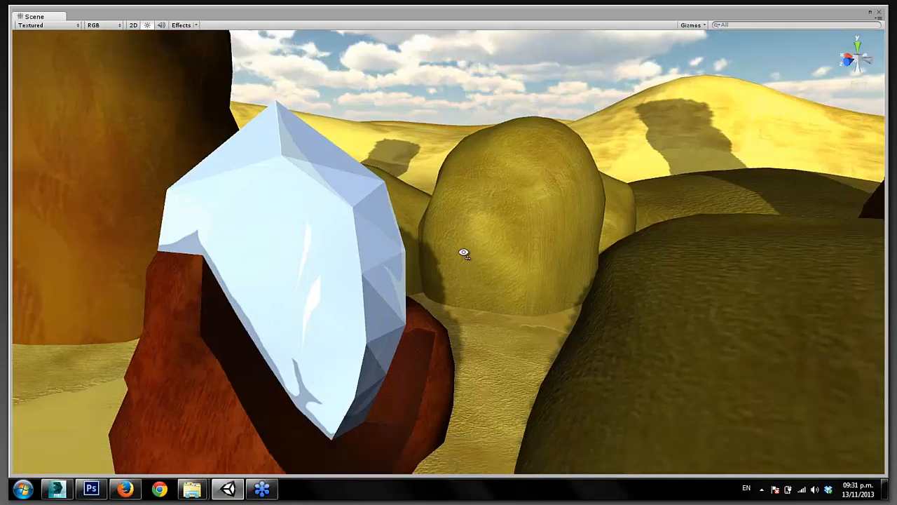
pyautogui.moveTo(464, 253); pyautogui.dragTo(392, 253)
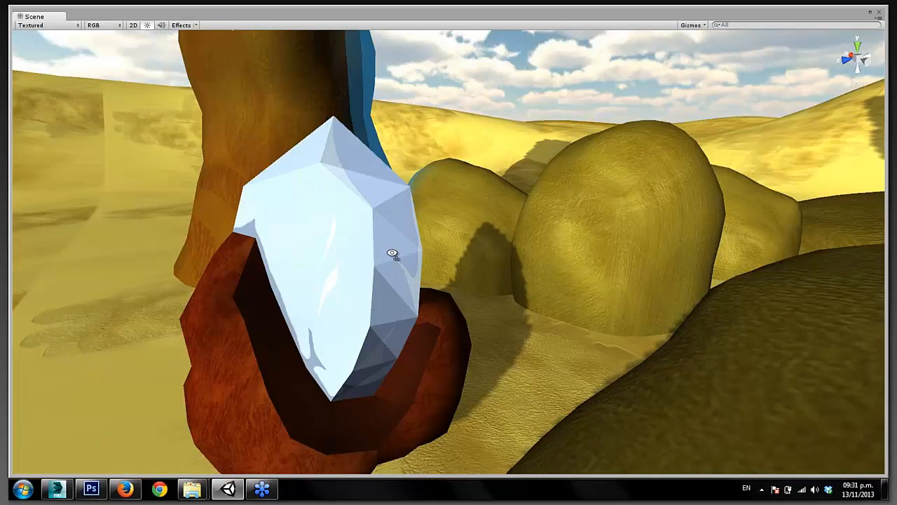
pyautogui.moveTo(391, 253); pyautogui.dragTo(365, 259)
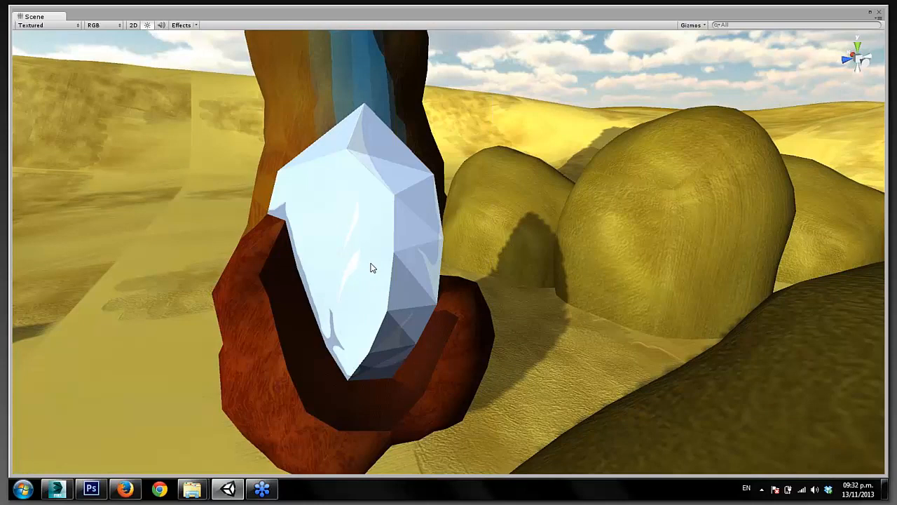
# Step: Survey the desert terrain around the brick building, including the sandy slopes and the painted cobblestone patches on the ground
pyautogui.moveTo(373, 268); pyautogui.dragTo(751, 253)
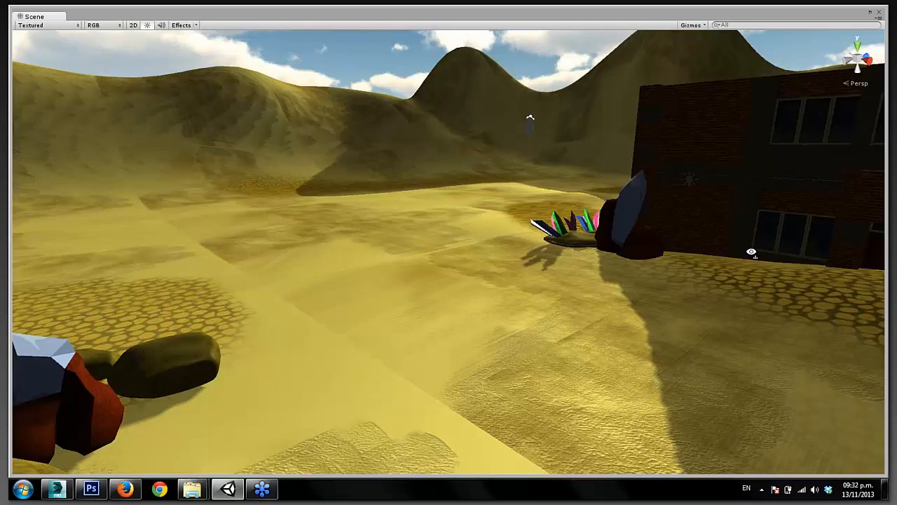
pyautogui.moveTo(751, 253); pyautogui.dragTo(815, 216)
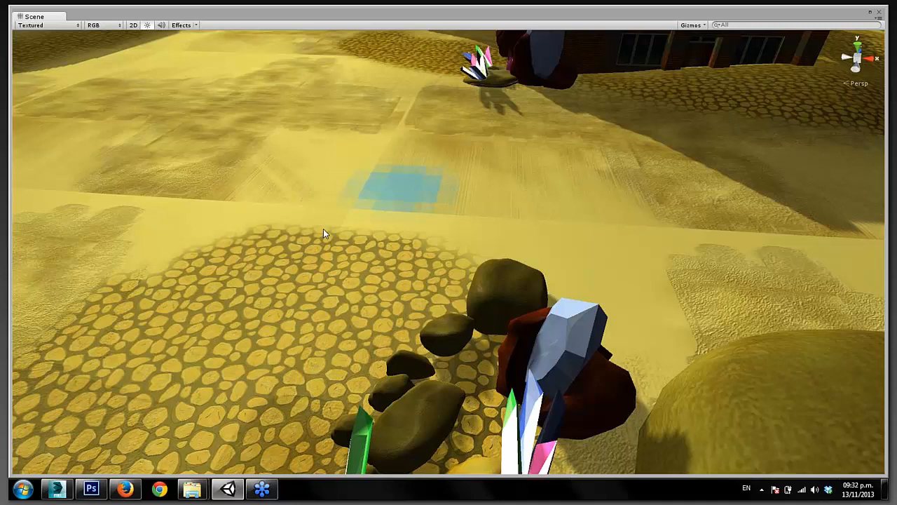
pyautogui.rightClick(477, 218)
pyautogui.press('w')
pyautogui.press('a')
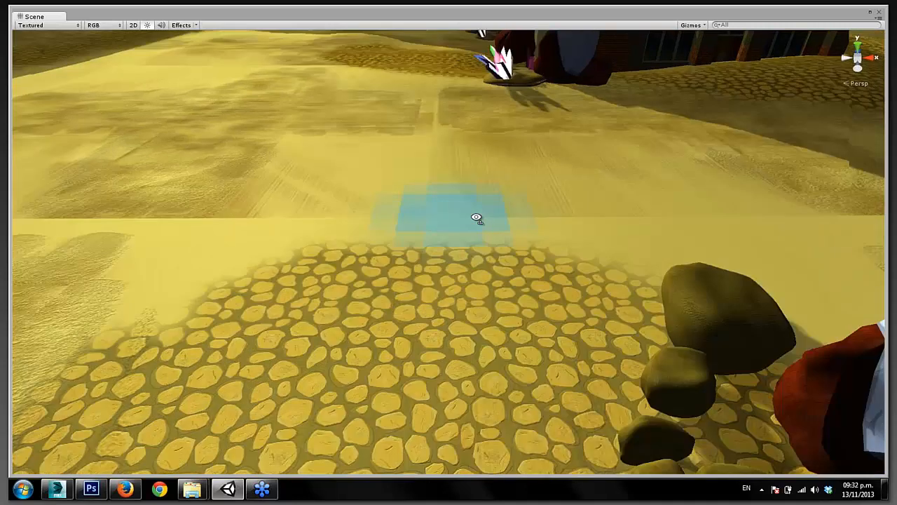
pyautogui.rightClick(477, 217)
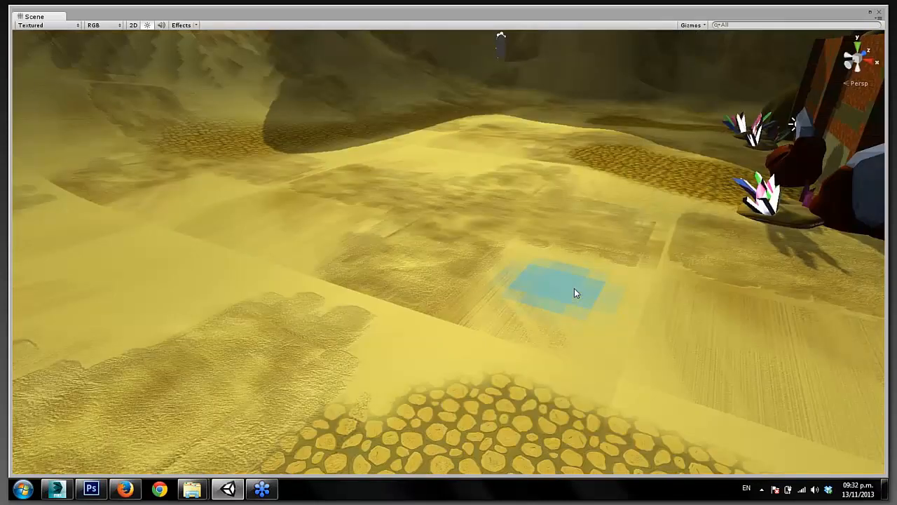
pyautogui.rightClick(574, 289)
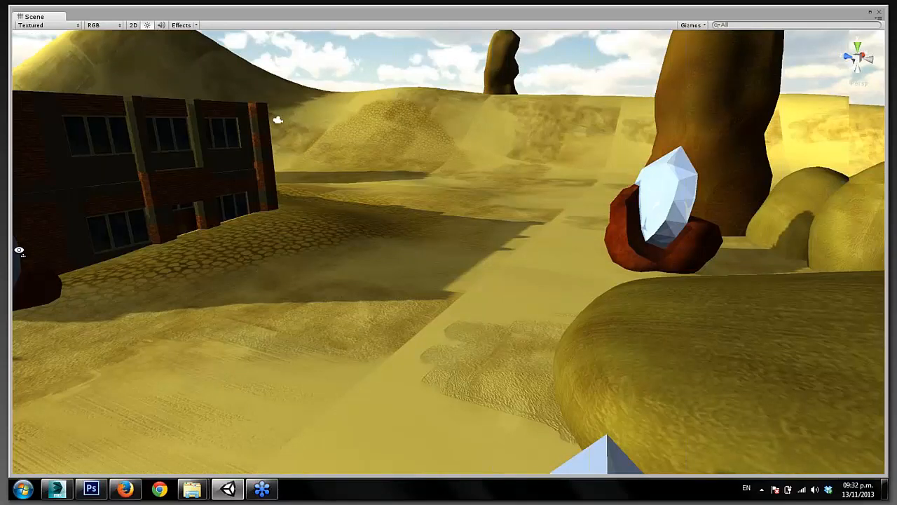
# Step: Examine the pale crystals in their red rock bases and the colored crystal cluster beside the boulders from several angles
pyautogui.moveTo(19, 250); pyautogui.dragTo(196, 264)
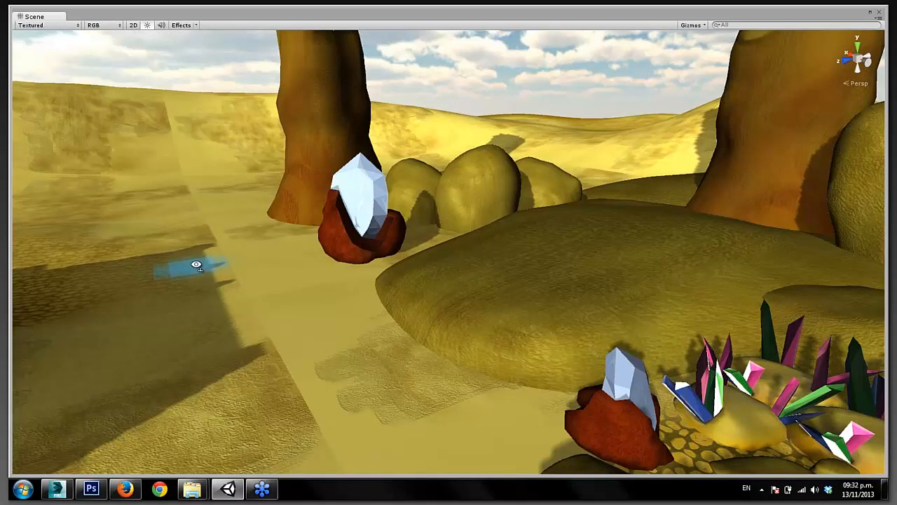
pyautogui.moveTo(196, 265); pyautogui.dragTo(154, 239)
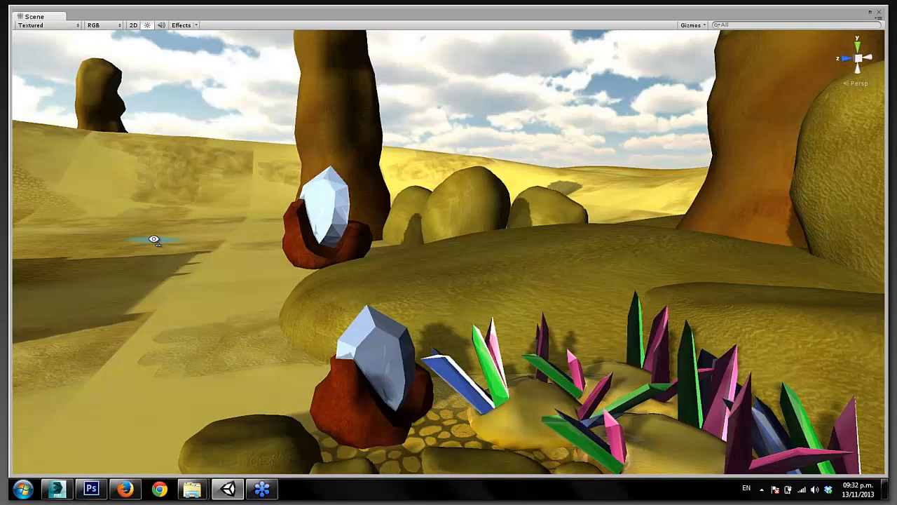
pyautogui.moveTo(154, 239); pyautogui.dragTo(192, 288)
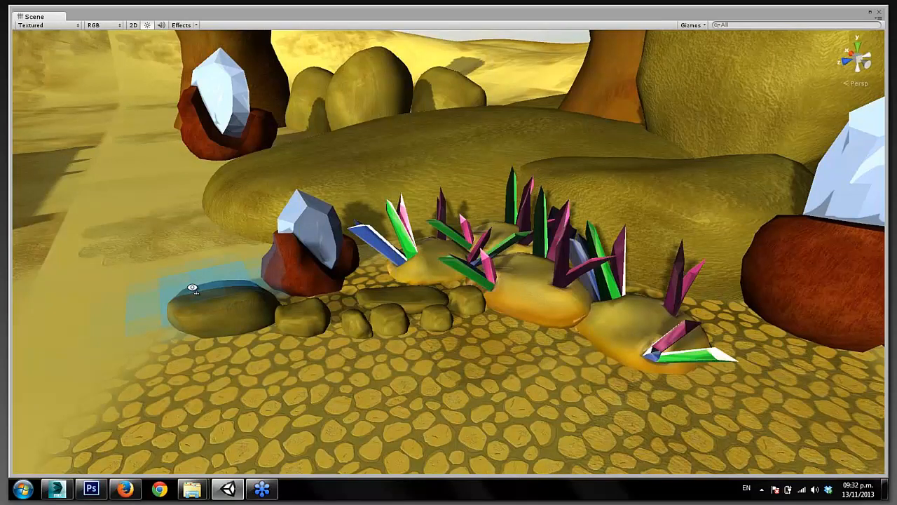
pyautogui.moveTo(192, 288); pyautogui.dragTo(178, 282)
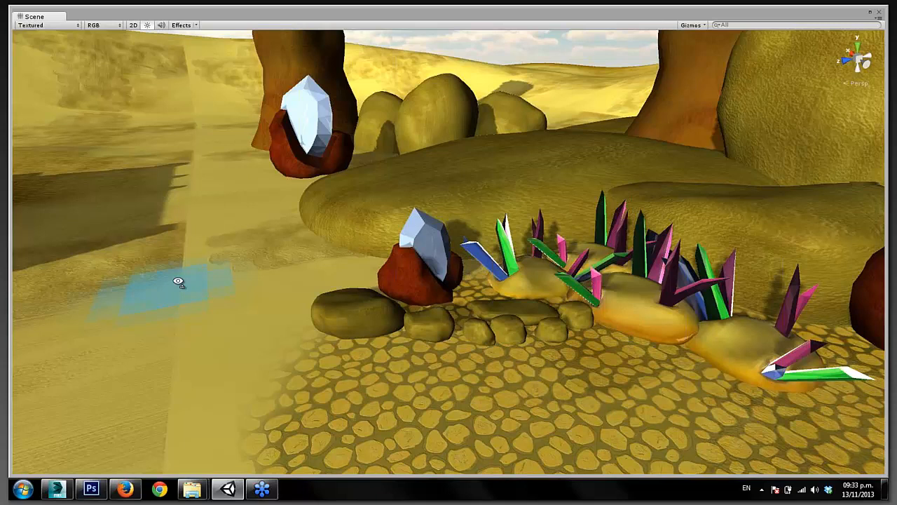
pyautogui.moveTo(178, 282); pyautogui.dragTo(286, 323)
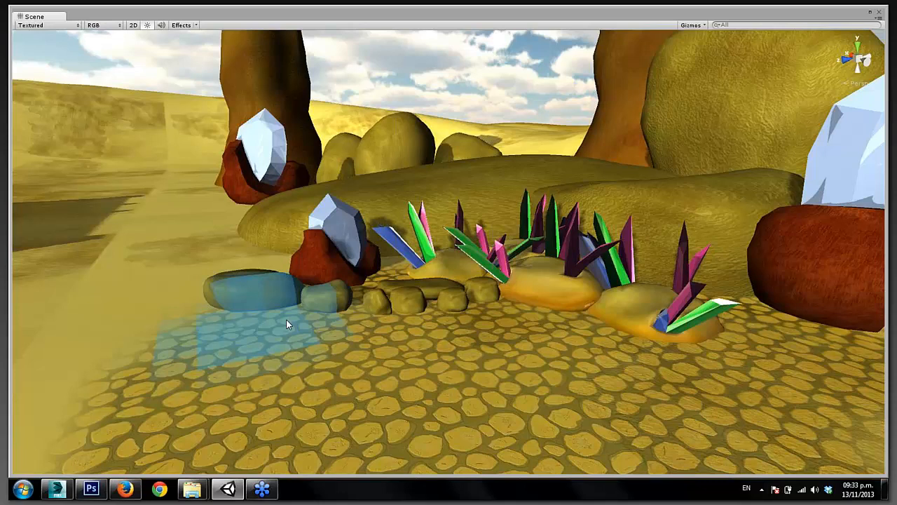
pyautogui.moveTo(286, 324); pyautogui.dragTo(510, 323)
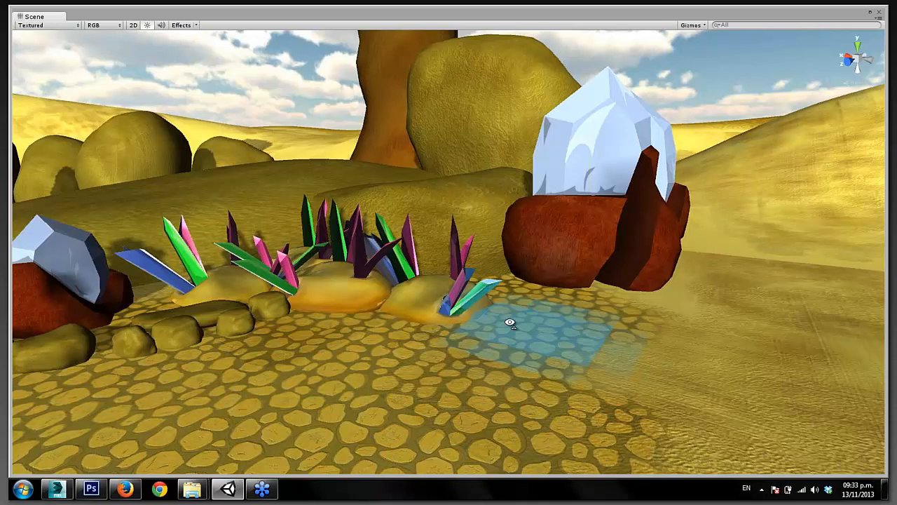
pyautogui.moveTo(510, 322); pyautogui.dragTo(412, 275)
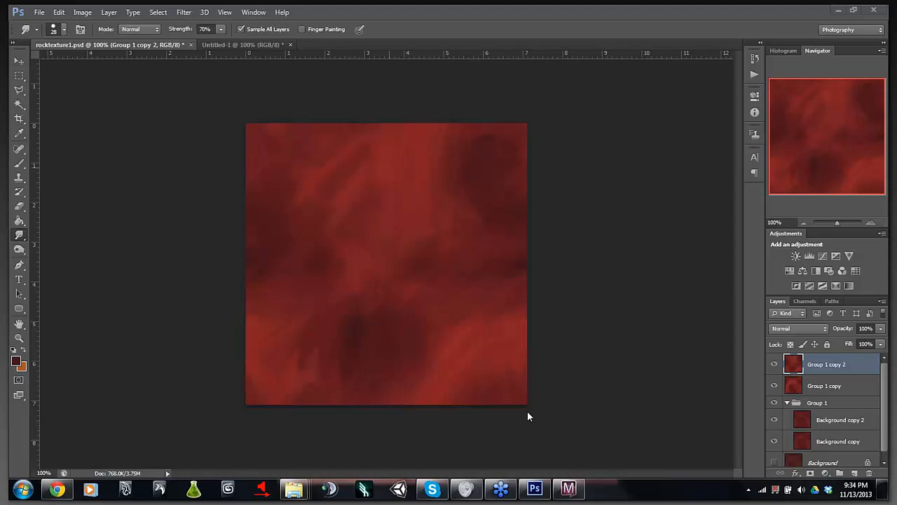
# Step: Compare the red rock texture with the Group 1 copy 2 layer hidden and shown, and bring up the blank Untitled-1 document
pyautogui.click(774, 364)
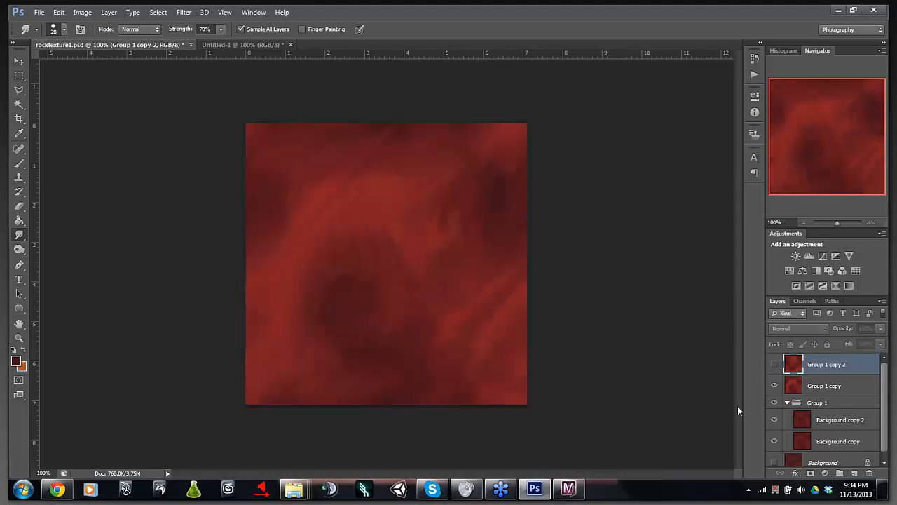
pyautogui.click(775, 365)
pyautogui.click(774, 365)
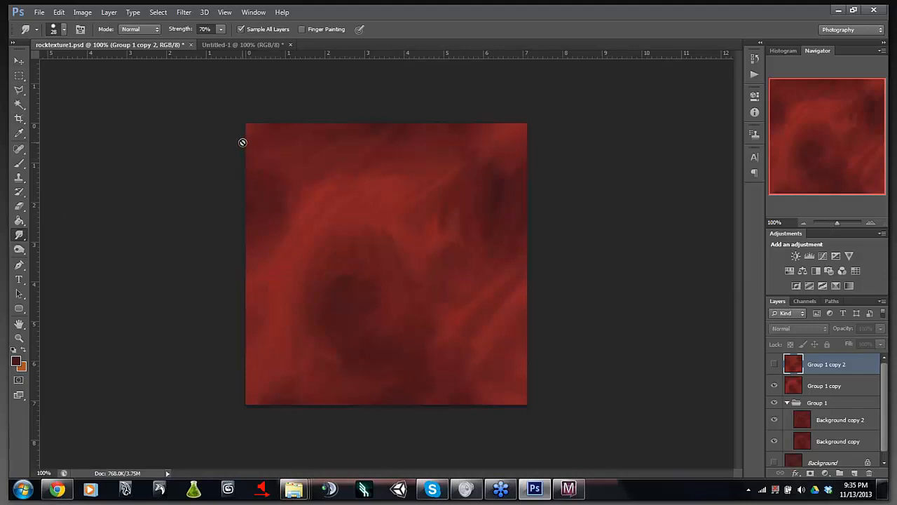
pyautogui.click(223, 46)
pyautogui.click(170, 44)
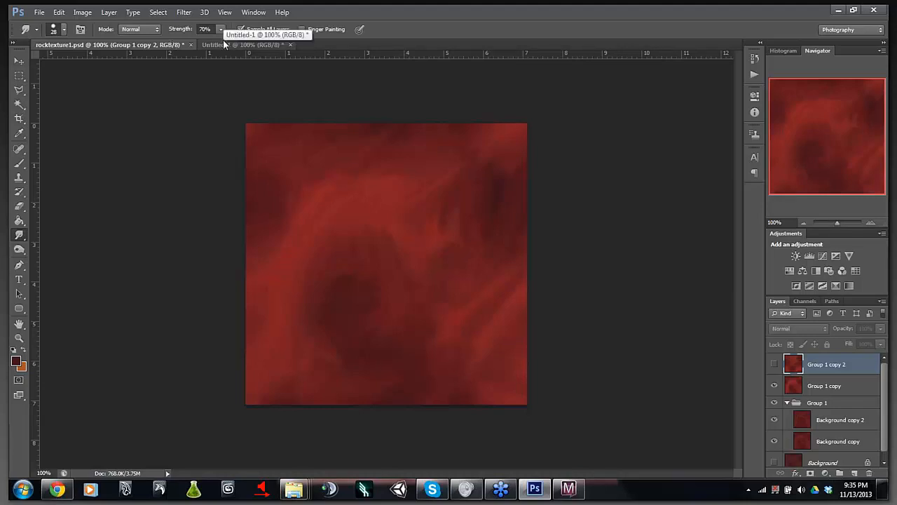
pyautogui.click(774, 365)
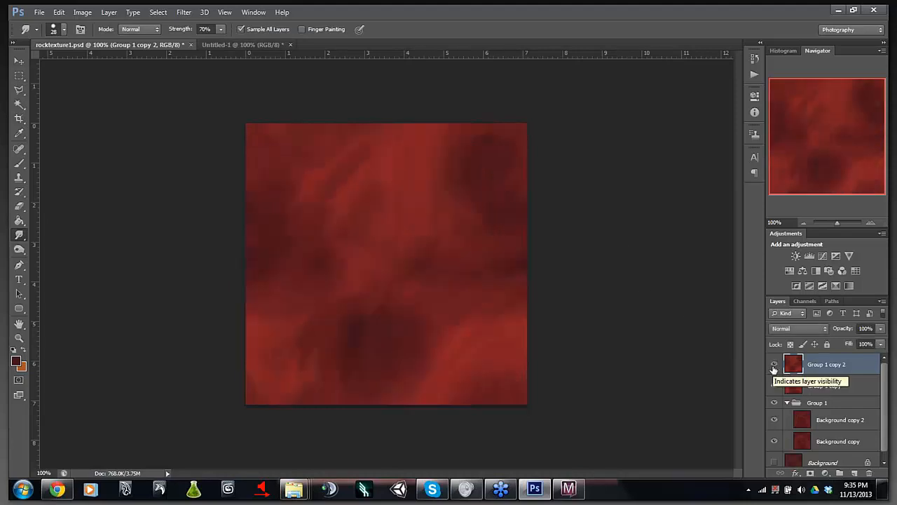
pyautogui.click(774, 365)
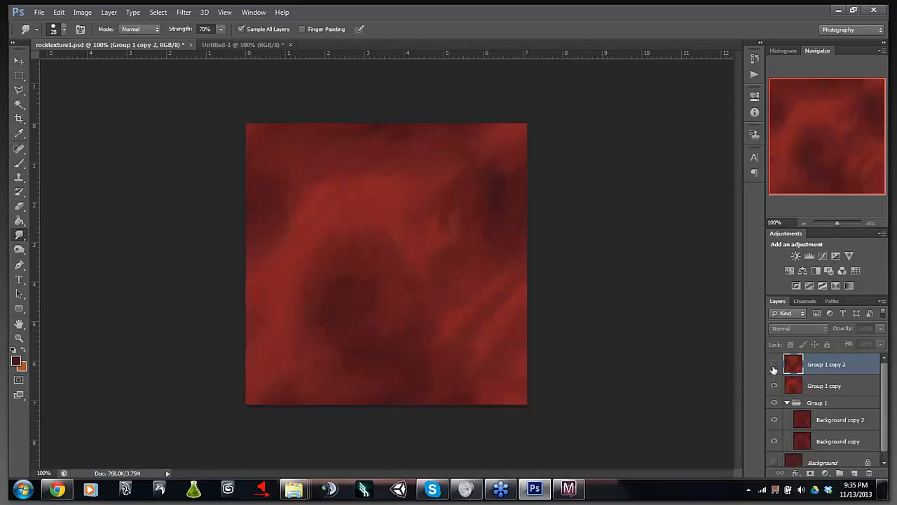
pyautogui.click(774, 365)
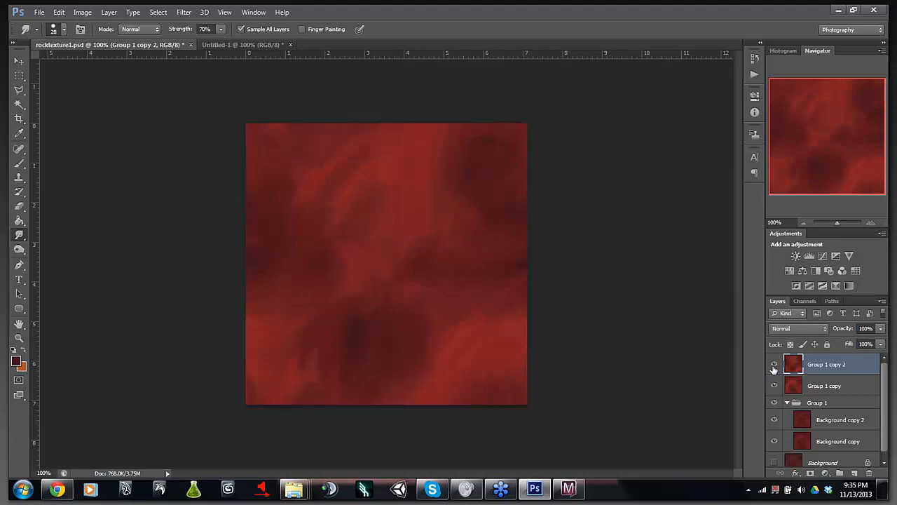
pyautogui.click(225, 44)
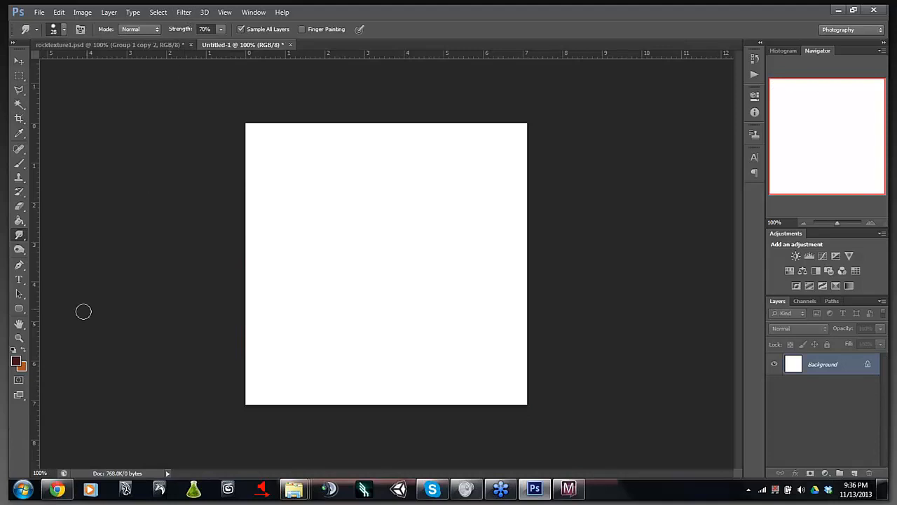
pyautogui.click(182, 13)
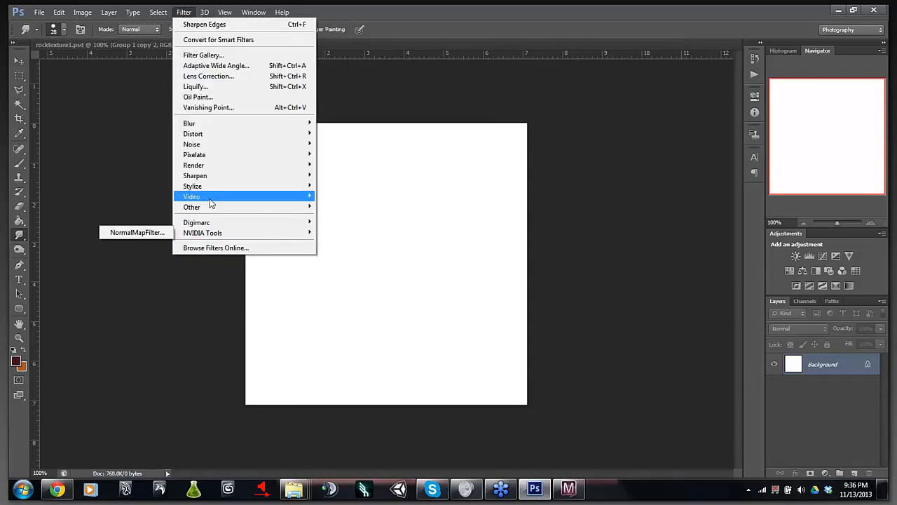
pyautogui.moveTo(214, 171)
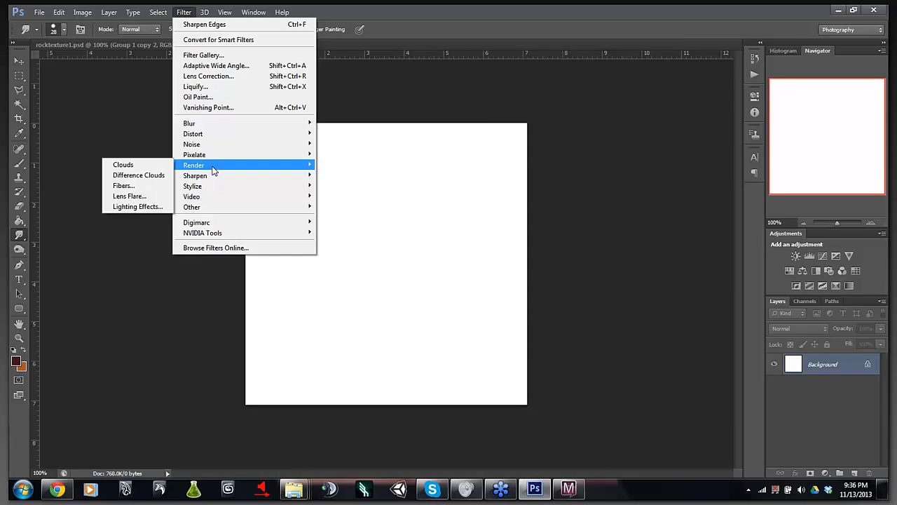
pyautogui.click(161, 176)
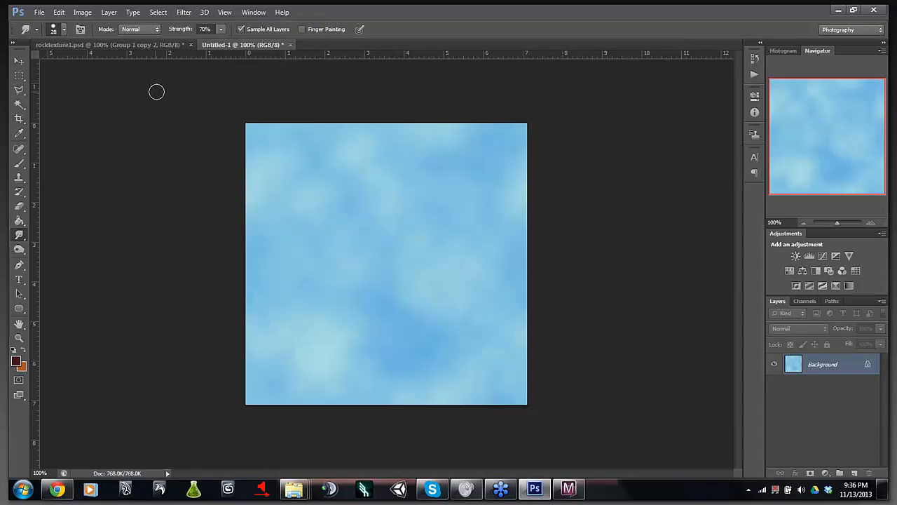
pyautogui.hotkey('ctrl', 'z')
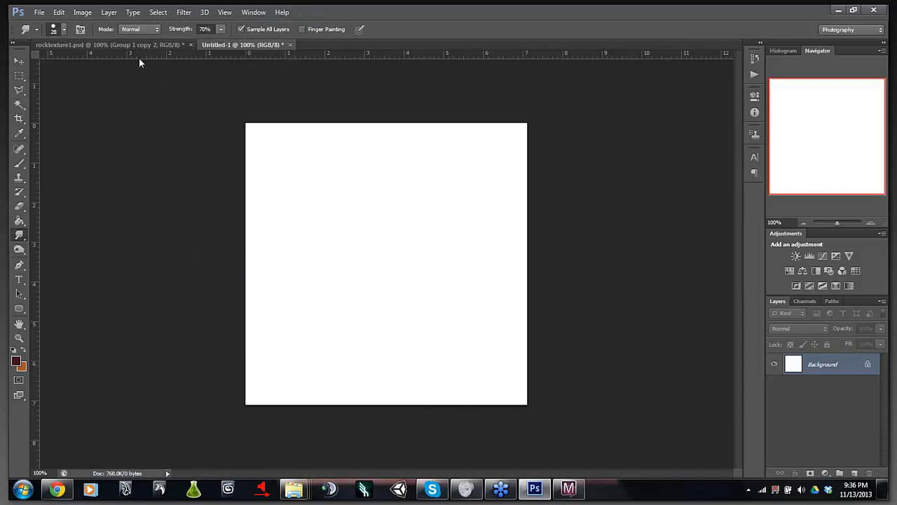
# Step: Fill the blank canvas with the Clouds render filter and smudge the dark patch left of its center
pyautogui.click(179, 11)
pyautogui.click(159, 166)
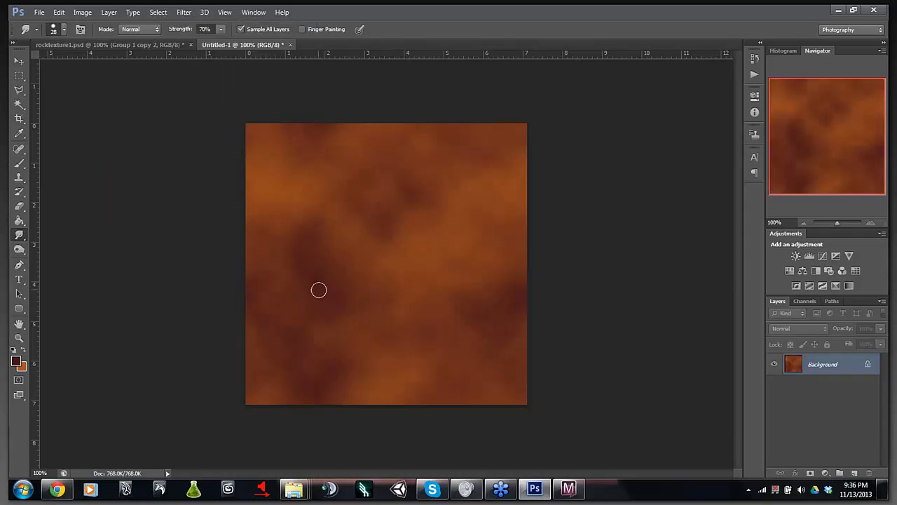
pyautogui.moveTo(318, 290)
pyautogui.mouseDown()
pyautogui.moveTo(367, 291)
pyautogui.moveTo(377, 281)
pyautogui.moveTo(346, 302)
pyautogui.moveTo(400, 289)
pyautogui.moveTo(350, 314)
pyautogui.moveTo(370, 304)
pyautogui.moveTo(355, 309)
pyautogui.moveTo(325, 293)
pyautogui.moveTo(369, 292)
pyautogui.moveTo(346, 280)
pyautogui.moveTo(352, 277)
pyautogui.moveTo(316, 277)
pyautogui.moveTo(355, 262)
pyautogui.moveTo(321, 276)
pyautogui.moveTo(321, 262)
pyautogui.moveTo(346, 240)
pyautogui.moveTo(300, 259)
pyautogui.moveTo(325, 224)
pyautogui.moveTo(298, 234)
pyautogui.moveTo(303, 244)
pyautogui.moveTo(300, 221)
pyautogui.moveTo(305, 260)
pyautogui.moveTo(291, 267)
pyautogui.moveTo(316, 270)
pyautogui.moveTo(295, 282)
pyautogui.moveTo(325, 287)
pyautogui.moveTo(298, 291)
pyautogui.moveTo(325, 291)
pyautogui.moveTo(308, 299)
pyautogui.moveTo(341, 306)
pyautogui.moveTo(311, 313)
pyautogui.moveTo(341, 279)
pyautogui.moveTo(313, 276)
pyautogui.moveTo(306, 247)
pyautogui.moveTo(313, 217)
pyautogui.moveTo(341, 223)
pyautogui.moveTo(382, 271)
pyautogui.moveTo(355, 249)
pyautogui.moveTo(377, 266)
pyautogui.moveTo(366, 261)
pyautogui.moveTo(405, 283)
pyautogui.moveTo(387, 257)
pyautogui.moveTo(372, 334)
pyautogui.moveTo(386, 329)
pyautogui.moveTo(348, 246)
pyautogui.mouseUp()
# Step: Compare the Group 1 copy and Group 1 copy 2 layers of rocktexture1.psd by toggling their visibility, and return to Untitled-1
pyautogui.click(144, 45)
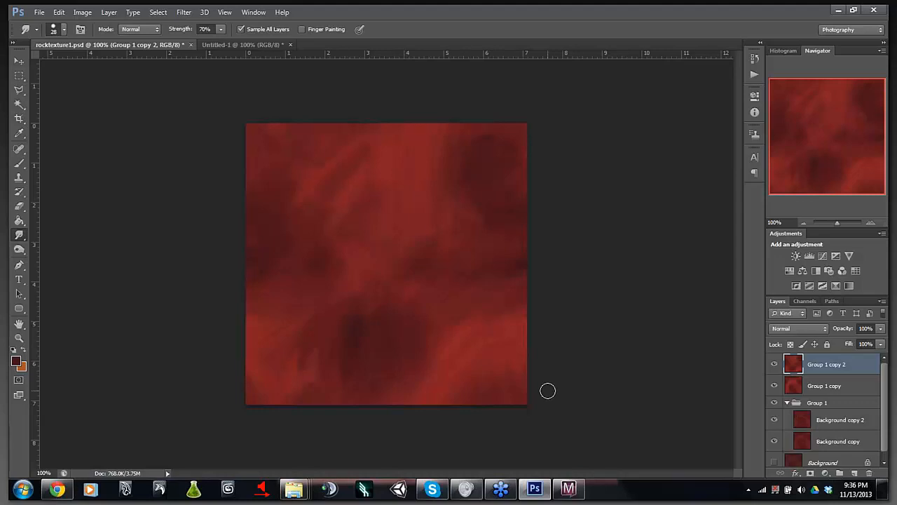
pyautogui.click(775, 367)
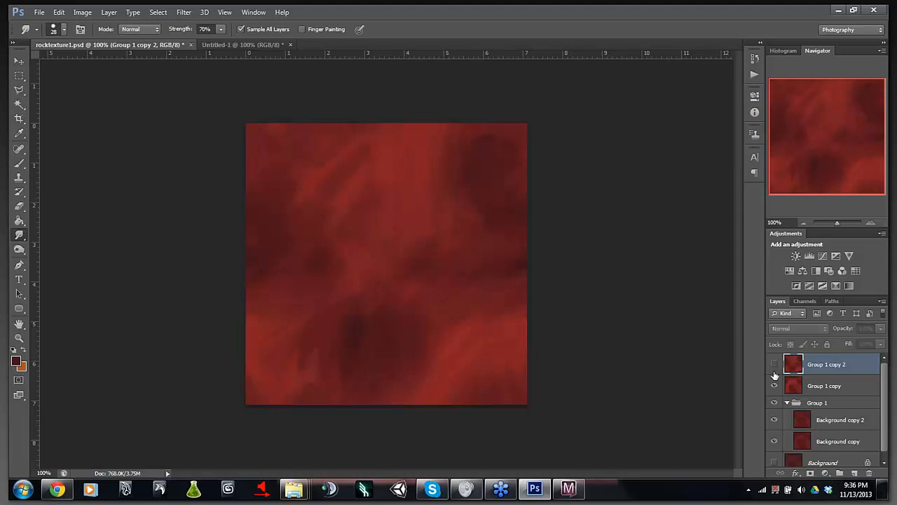
pyautogui.click(775, 364)
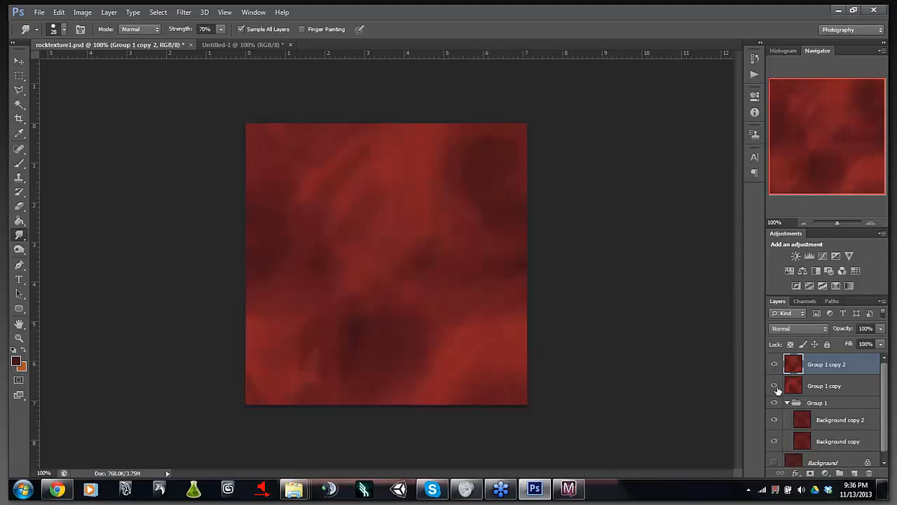
pyautogui.click(775, 386)
pyautogui.click(774, 385)
pyautogui.click(774, 365)
pyautogui.click(776, 365)
pyautogui.click(775, 364)
pyautogui.click(776, 364)
pyautogui.click(776, 365)
pyautogui.click(775, 365)
pyautogui.click(775, 365)
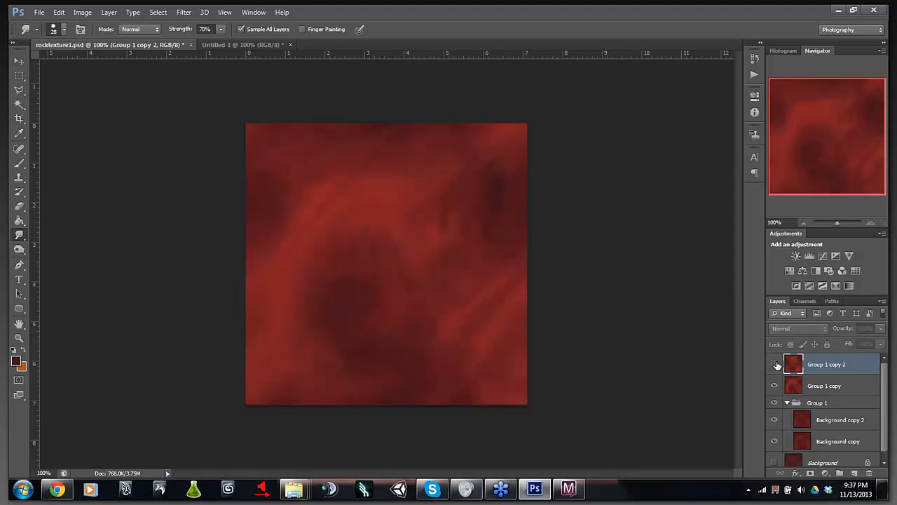
pyautogui.click(775, 364)
pyautogui.click(775, 365)
pyautogui.click(776, 365)
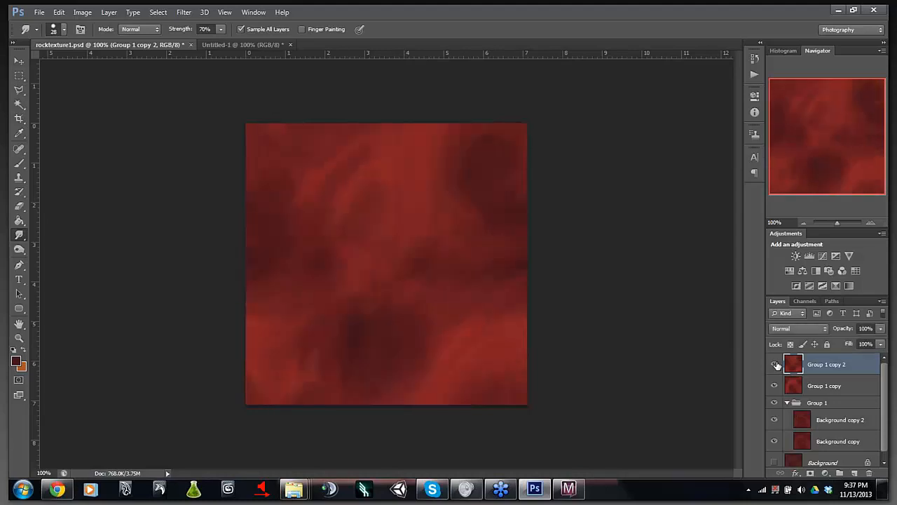
pyautogui.click(775, 365)
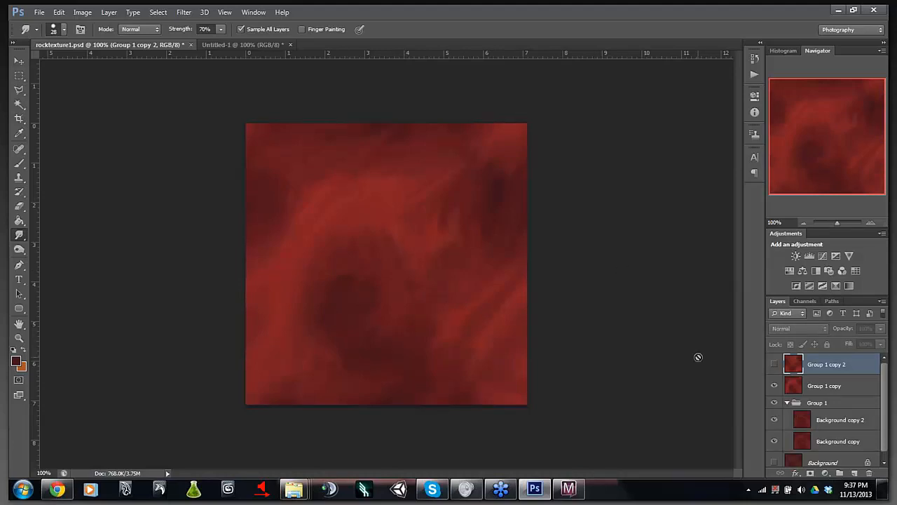
pyautogui.click(774, 365)
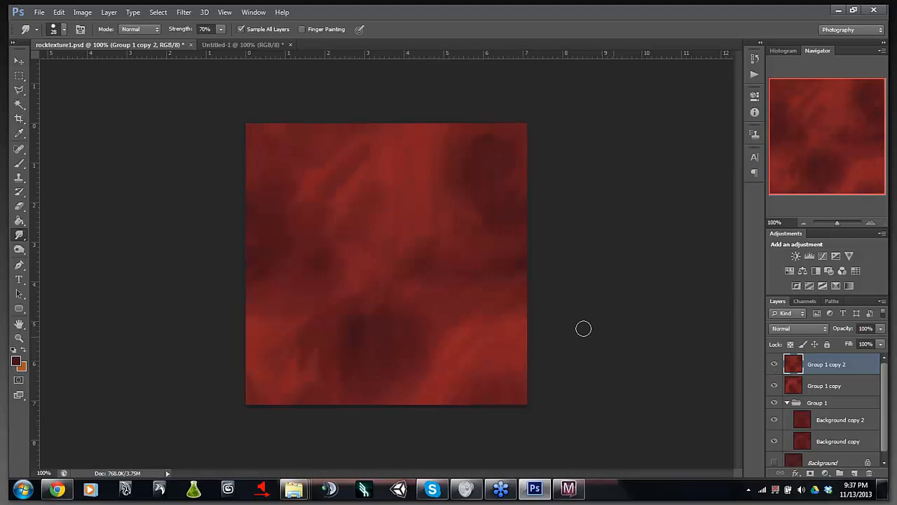
pyautogui.click(248, 44)
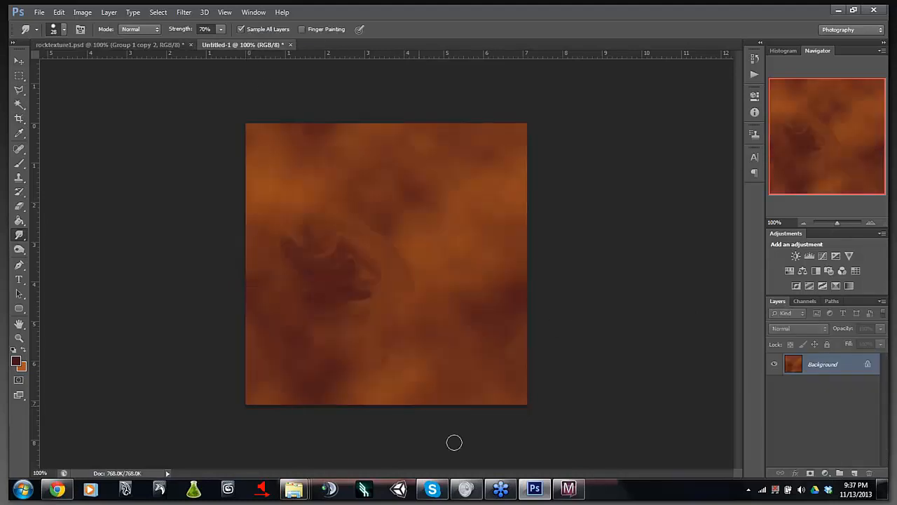
# Step: Switch to the icefield mountain painting in Manga Studio and activate the Lasso fill figure tool
pyautogui.click(576, 491)
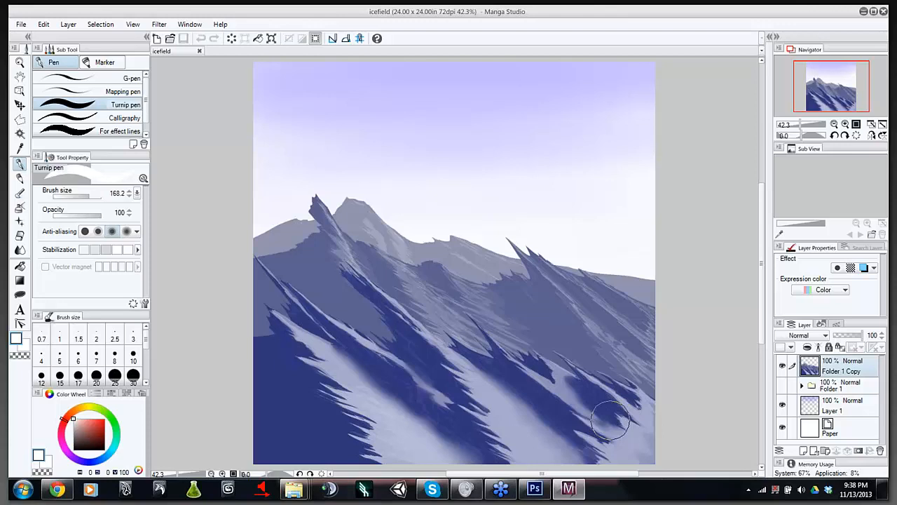
pyautogui.moveTo(610, 419); pyautogui.dragTo(607, 450)
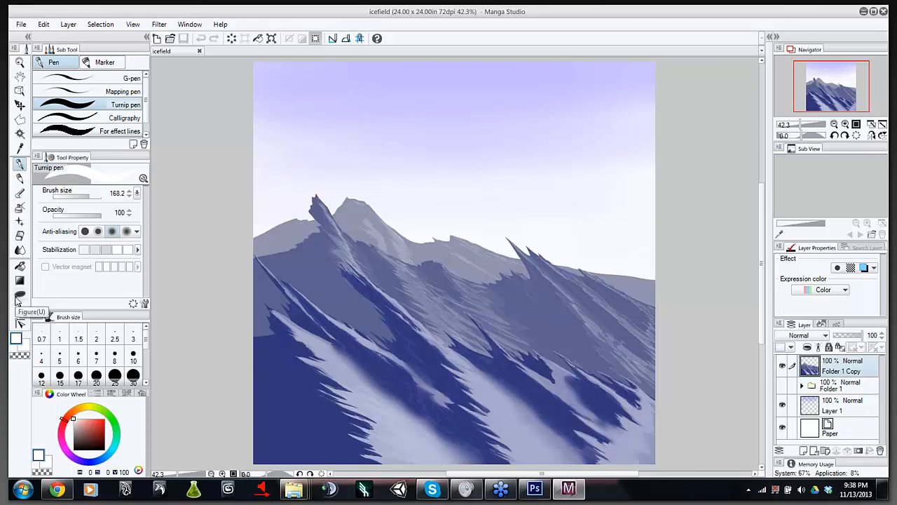
pyautogui.click(17, 297)
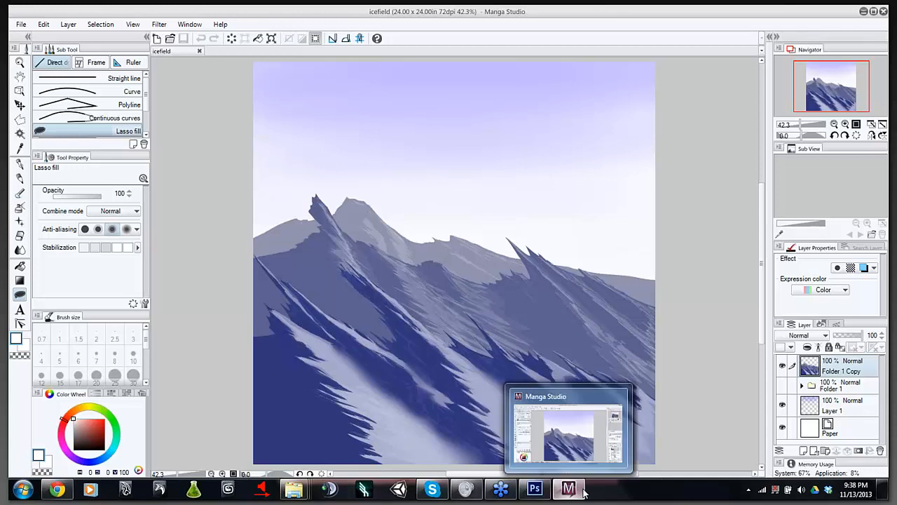
# Step: Switch from Manga Studio to Photoshop to show the brown clouds canvas of Untitled-1
pyautogui.click(532, 490)
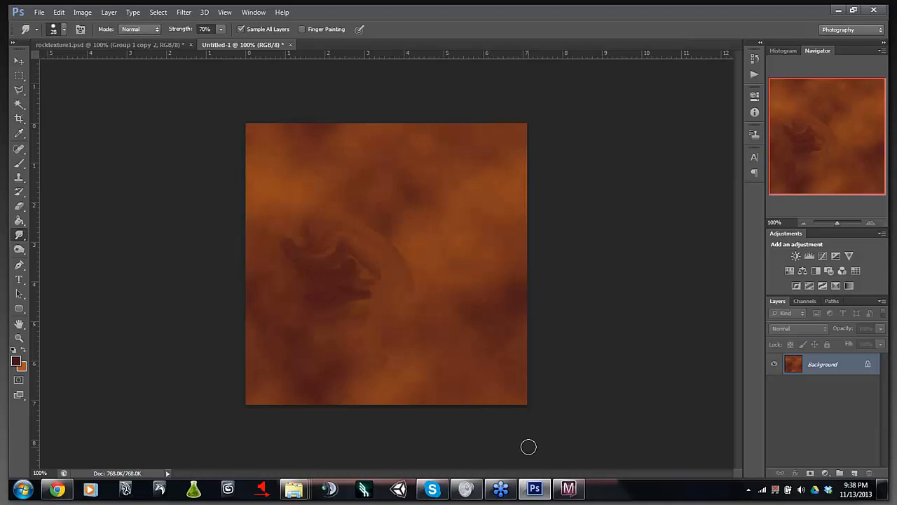
pyautogui.click(535, 489)
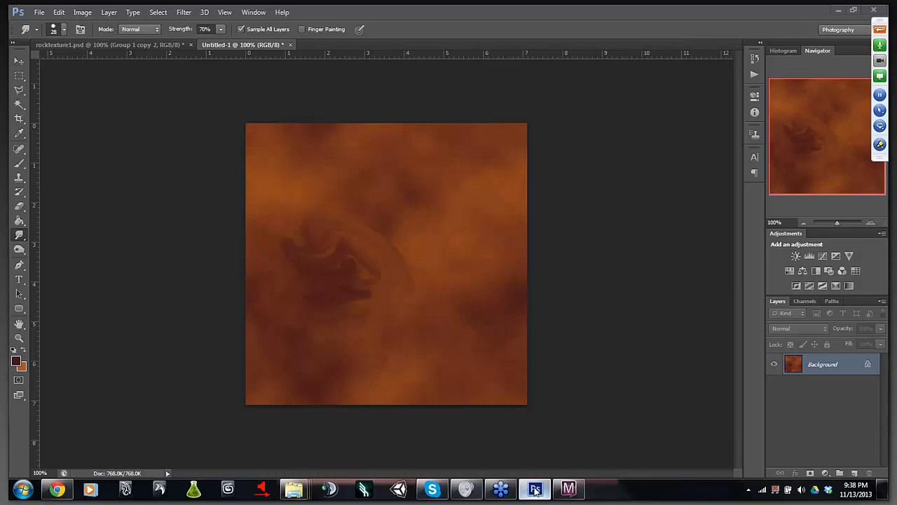
pyautogui.click(535, 488)
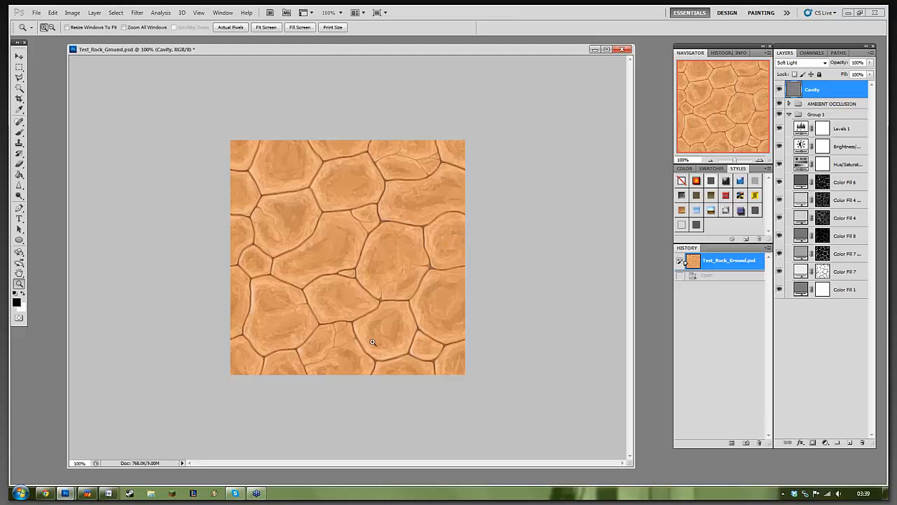
# Step: In Test_Rock_Ground.psd, hide the Cavity layer, the AMBIENT OCCLUSION group and every Group 1 layer above Color Fill 1
pyautogui.click(780, 89)
pyautogui.click(780, 104)
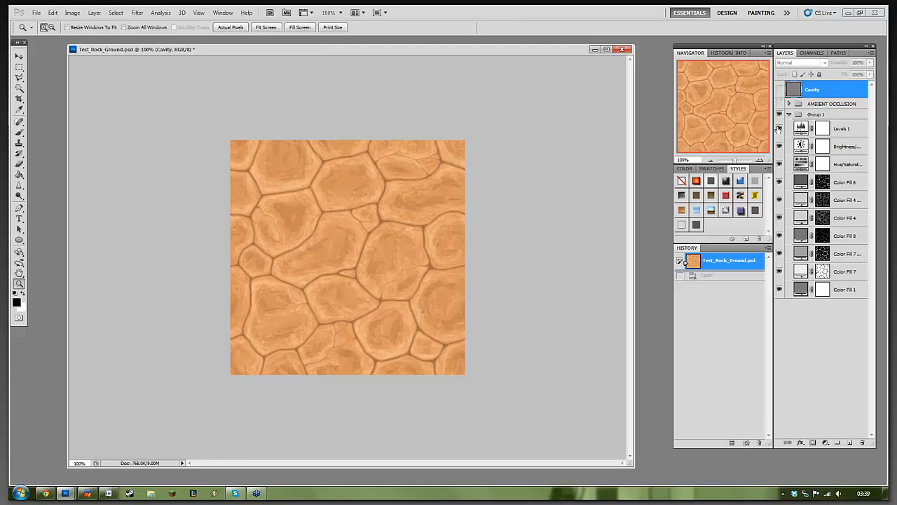
pyautogui.moveTo(778, 130); pyautogui.dragTo(778, 164)
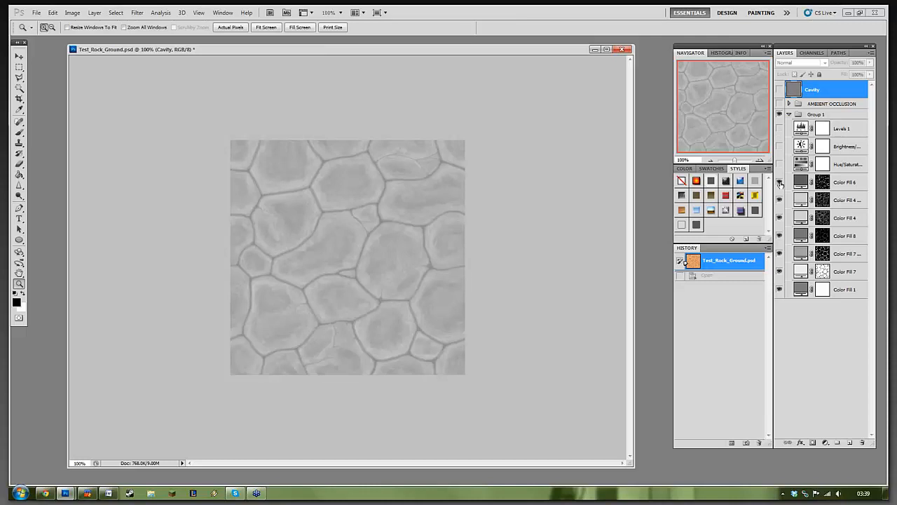
pyautogui.moveTo(778, 182); pyautogui.dragTo(780, 284)
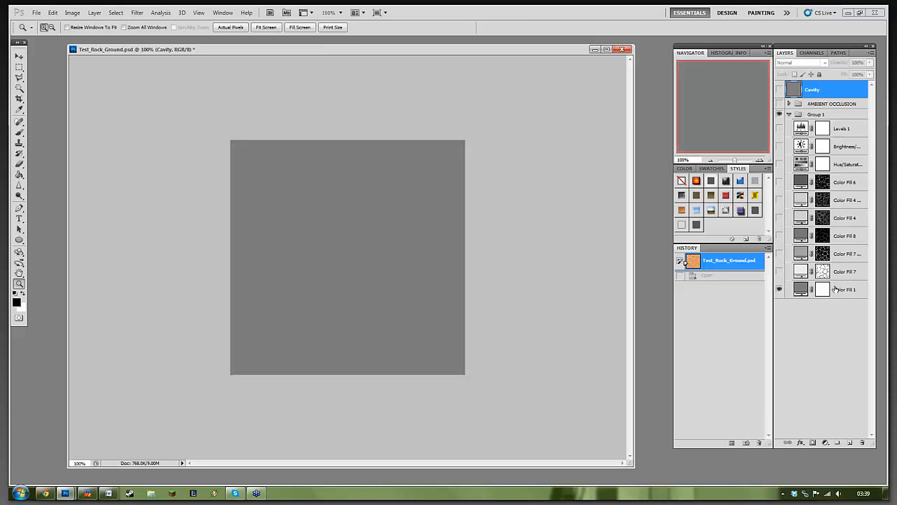
pyautogui.click(836, 289)
pyautogui.click(850, 257)
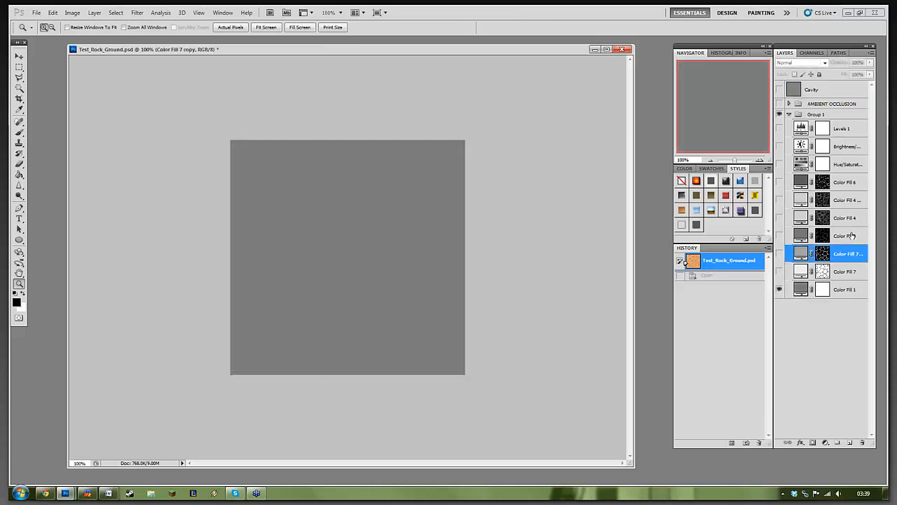
# Step: Show the Color Fill 7 layer, add the Color Fill 7 copy layer above it, and select the copy
pyautogui.click(845, 271)
pyautogui.click(779, 271)
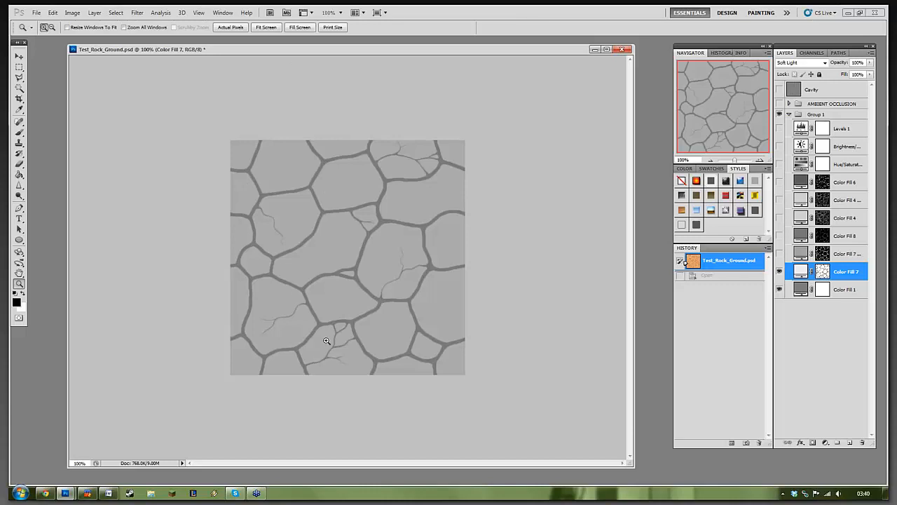
pyautogui.click(779, 254)
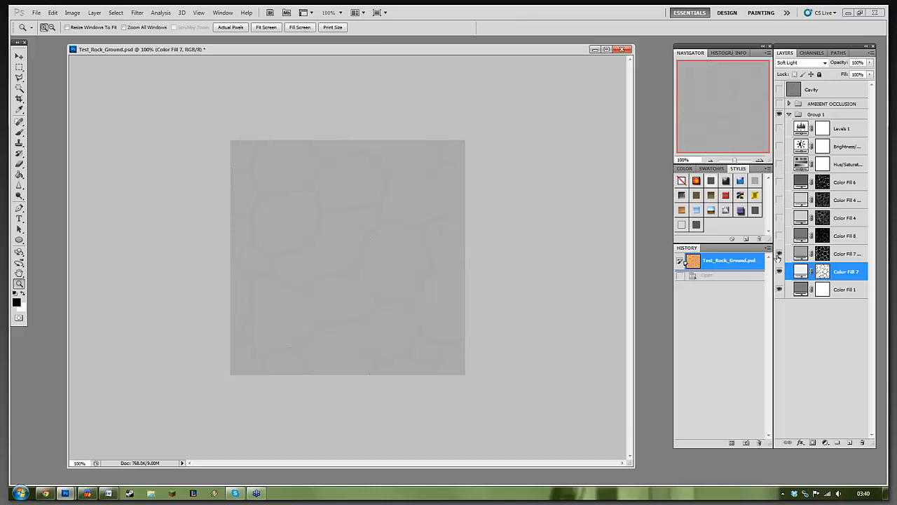
pyautogui.click(856, 254)
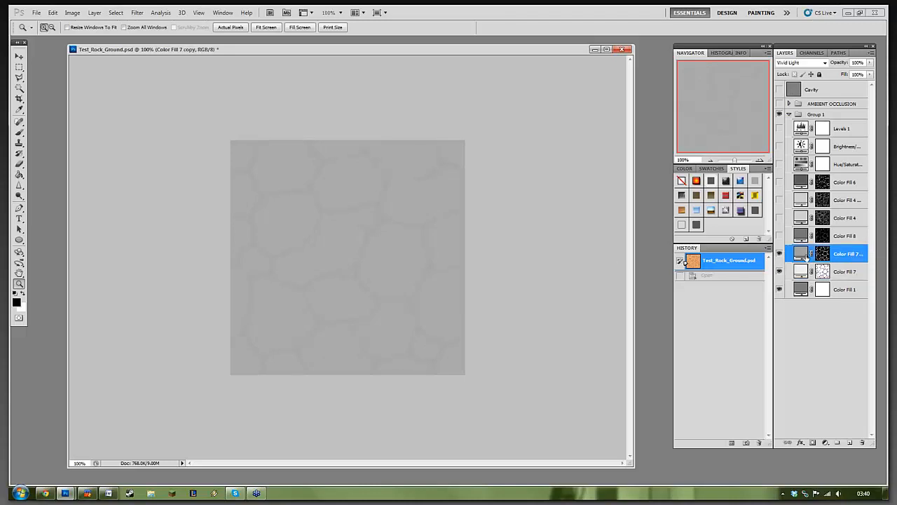
# Step: Compare Color Fill 7 and Color Fill 7 copy by viewing each without the other, and leave both shown
pyautogui.click(781, 272)
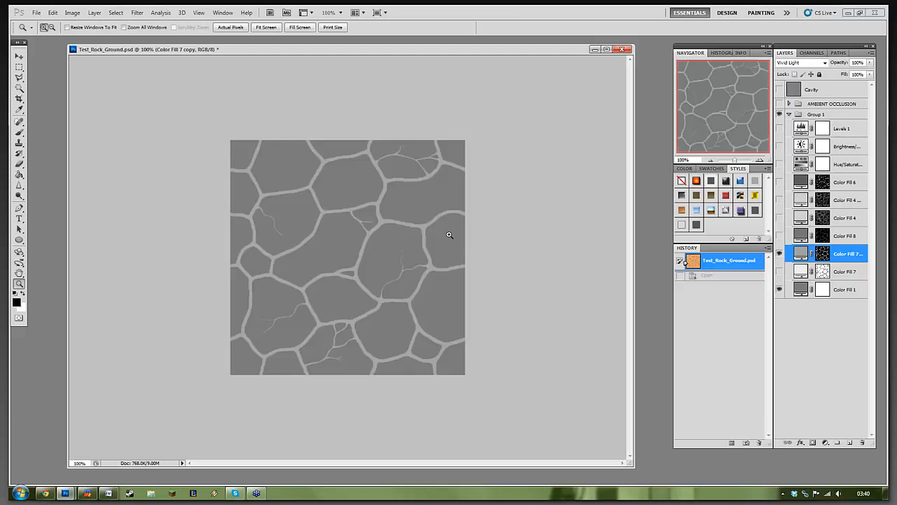
pyautogui.click(780, 270)
pyautogui.click(779, 254)
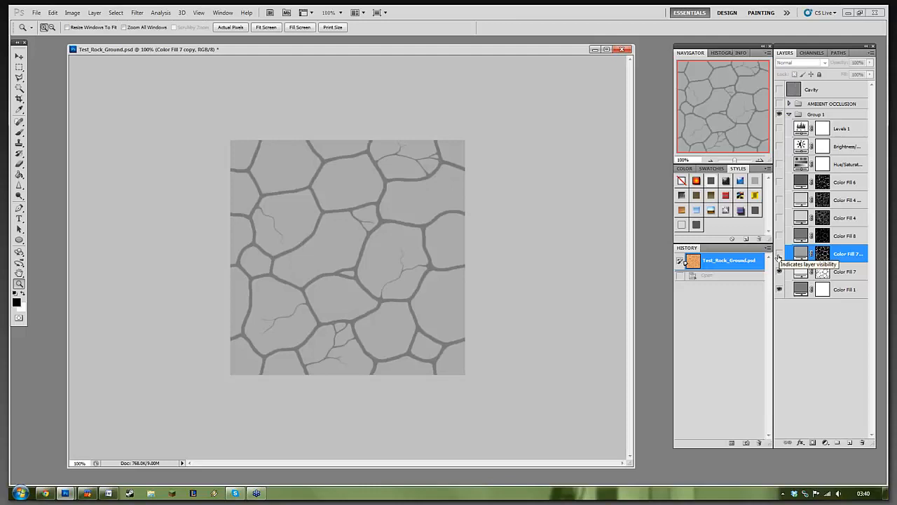
pyautogui.click(778, 254)
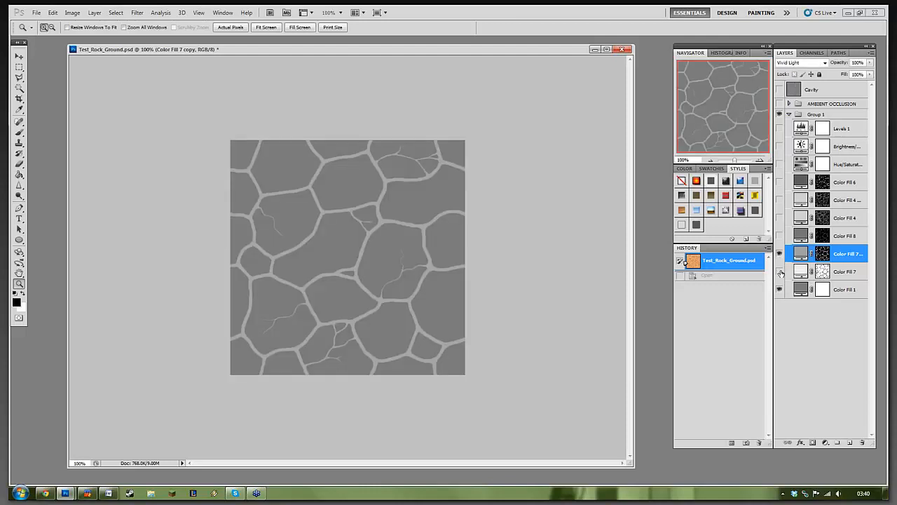
pyautogui.click(780, 272)
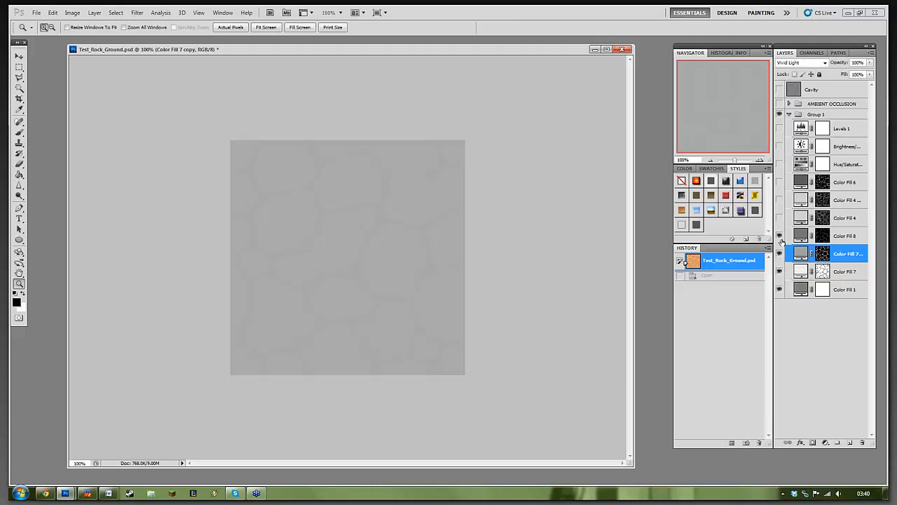
# Step: Show the Color Fill 8 layer and compare it against Color Fill 7 copy with Color Fill 7 hidden and shown again
pyautogui.click(779, 237)
pyautogui.click(844, 238)
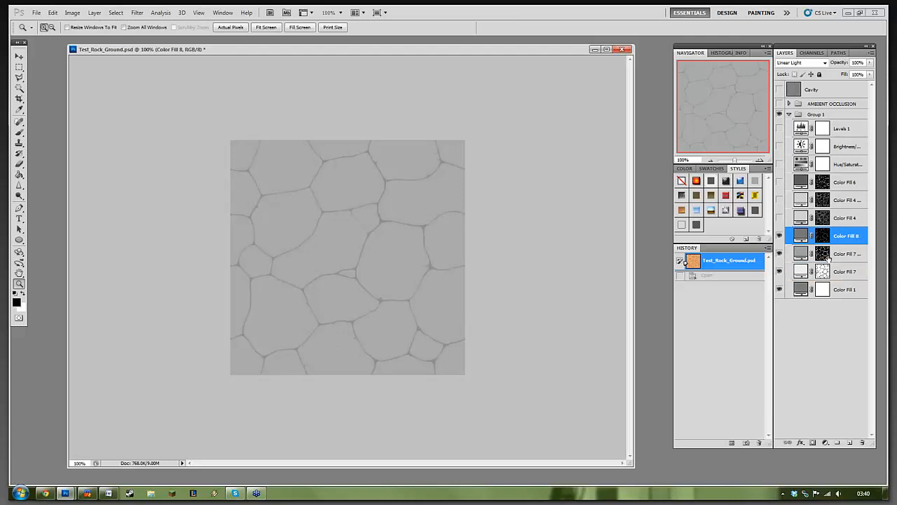
pyautogui.click(779, 237)
pyautogui.click(780, 272)
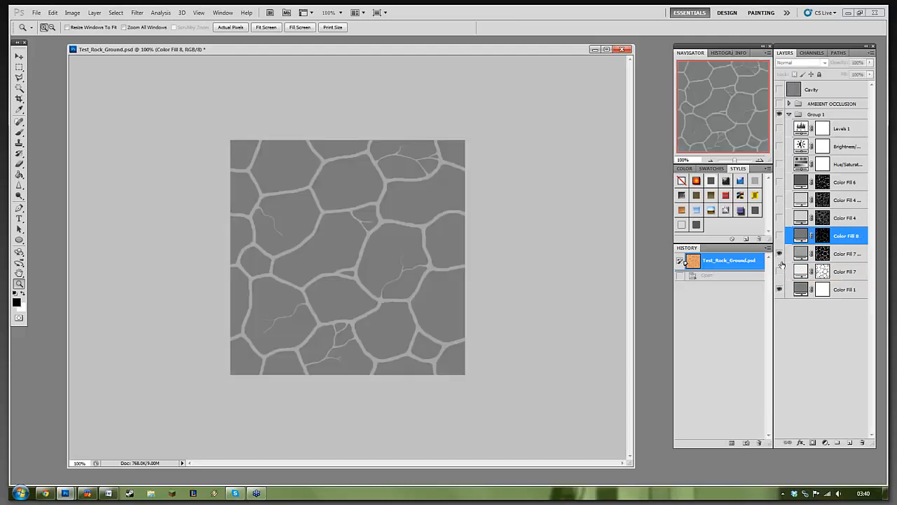
pyautogui.click(857, 253)
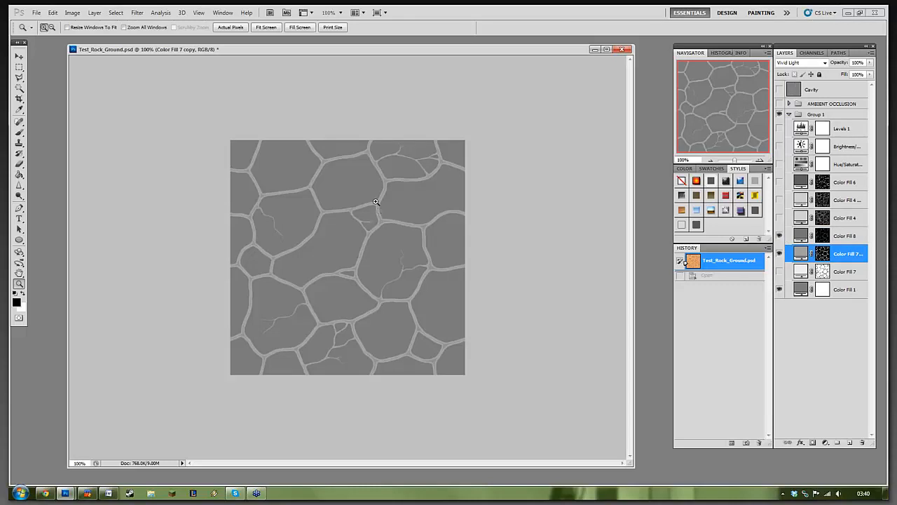
pyautogui.click(779, 272)
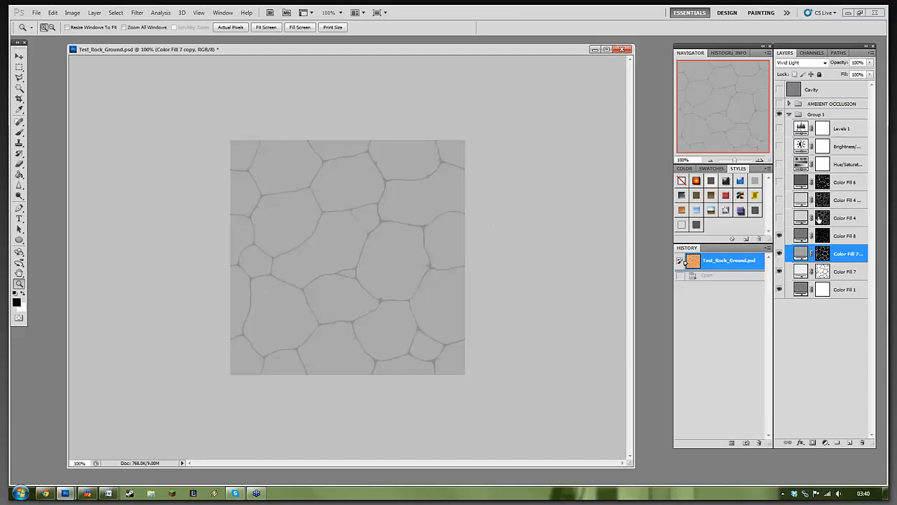
# Step: Show the Color Fill 4, Color Fill 4 copy and Color Fill 6 layers, dismissing the Windows color scheme message
pyautogui.click(780, 219)
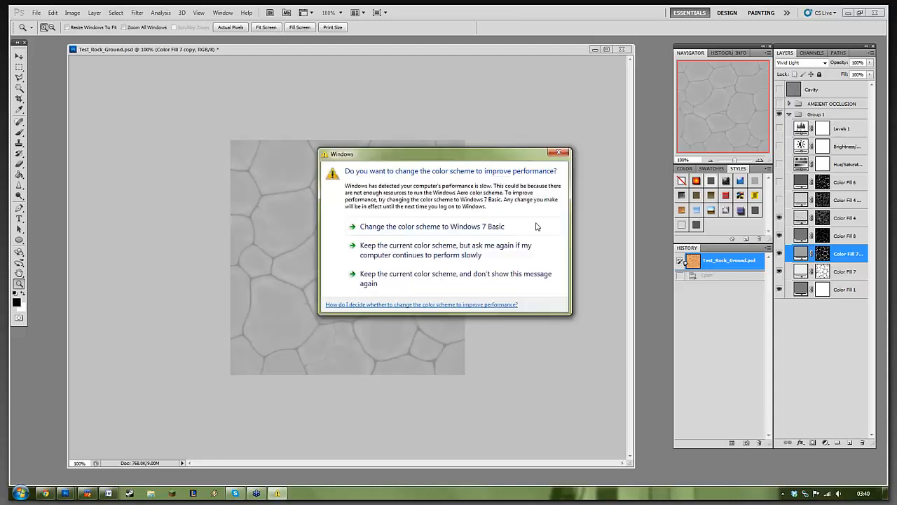
pyautogui.click(558, 152)
pyautogui.click(779, 201)
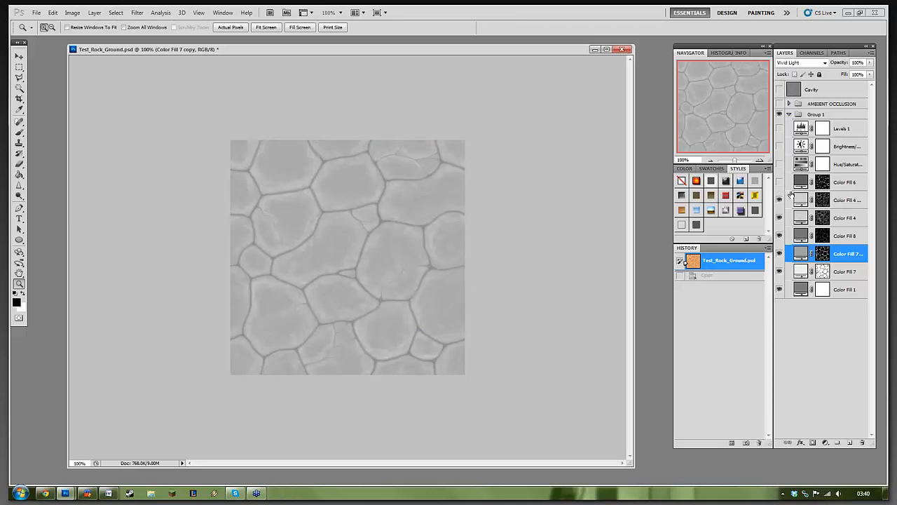
pyautogui.click(780, 185)
# Step: Examine Color Fill 4, Color Fill 4 copy and Color Fill 6 with the crack layers hidden, and restore all color fills
pyautogui.moveTo(780, 239); pyautogui.dragTo(781, 275)
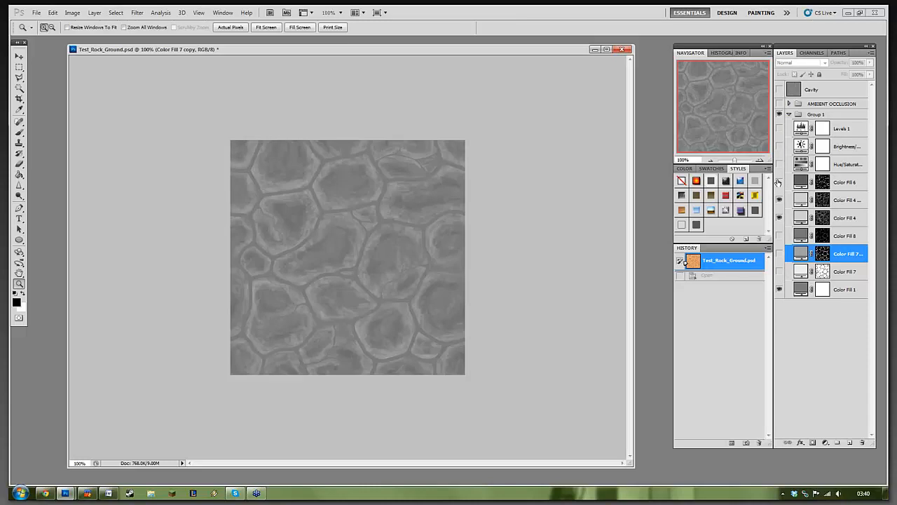
pyautogui.click(779, 182)
pyautogui.click(779, 199)
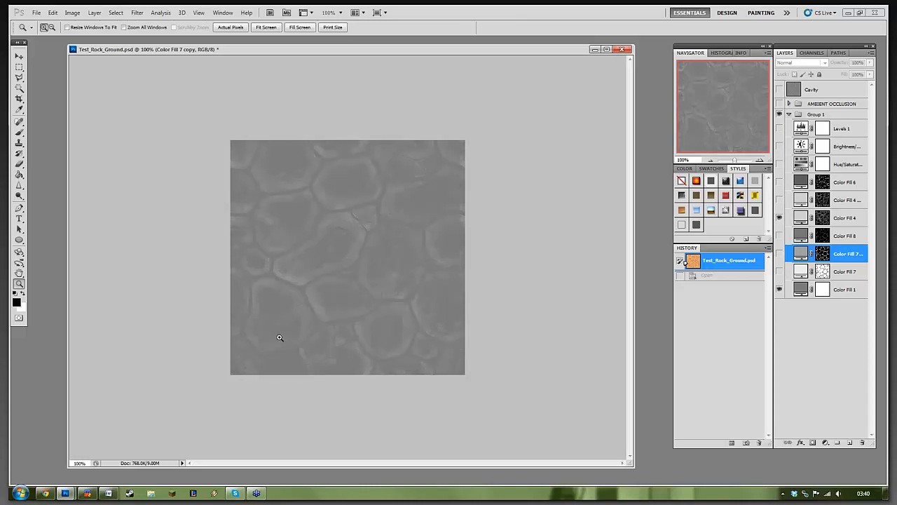
pyautogui.click(786, 205)
pyautogui.click(780, 200)
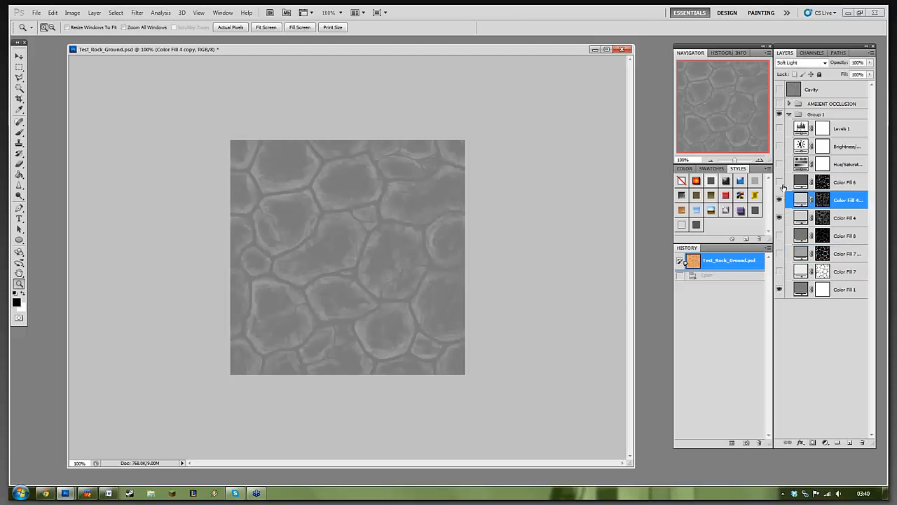
pyautogui.click(781, 183)
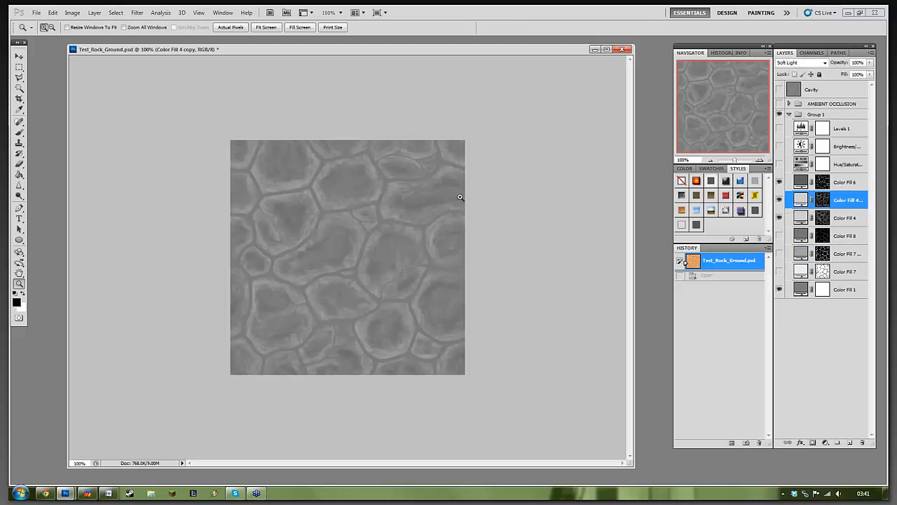
pyautogui.moveTo(780, 236); pyautogui.dragTo(780, 273)
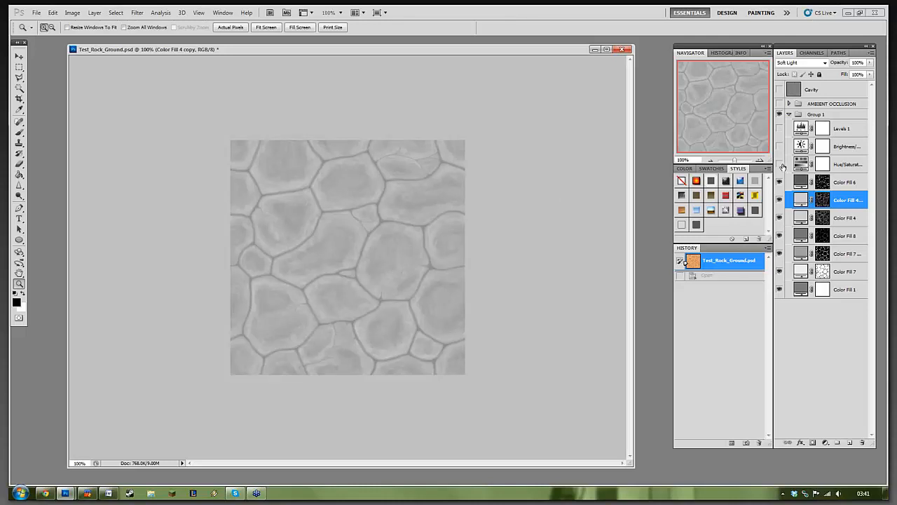
# Step: Show the Levels 1, Brightness/Contrast 1 and Hue/Saturation 1 adjustment layers in turn, selecting each one
pyautogui.click(781, 131)
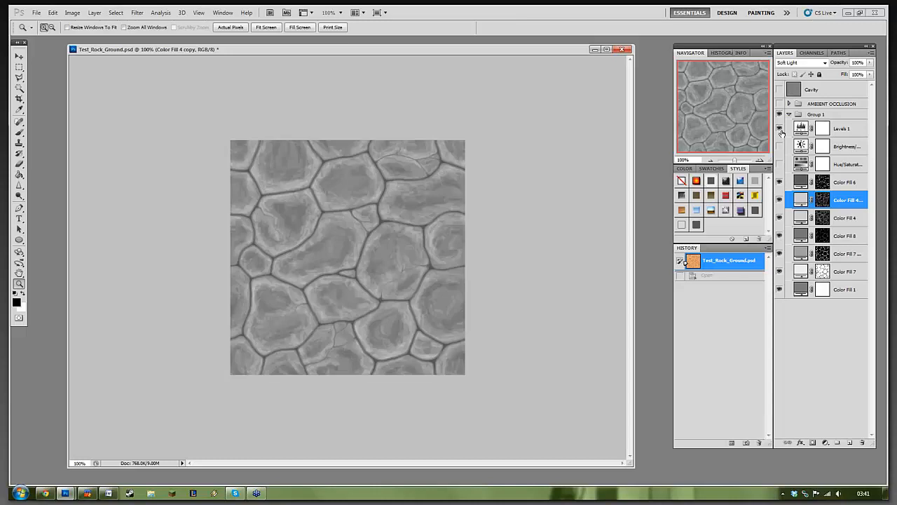
pyautogui.click(863, 131)
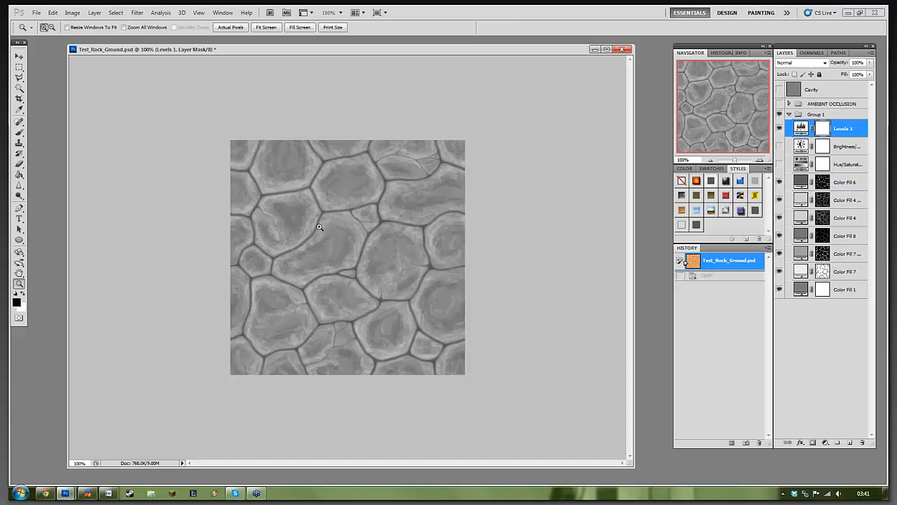
pyautogui.click(779, 146)
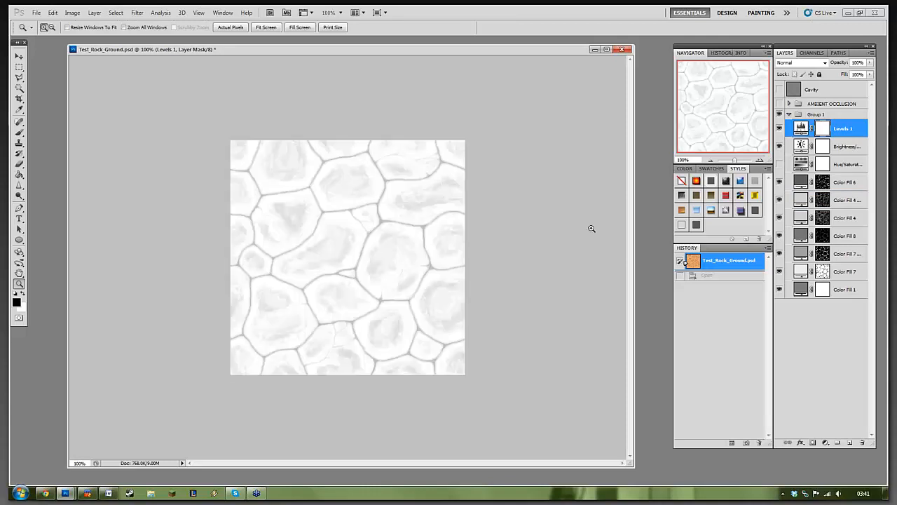
pyautogui.click(850, 148)
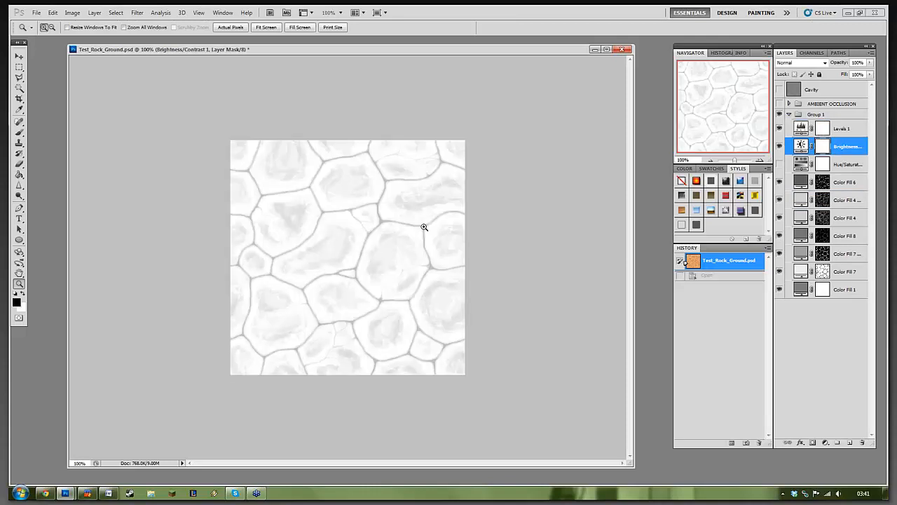
pyautogui.click(780, 164)
pyautogui.click(846, 164)
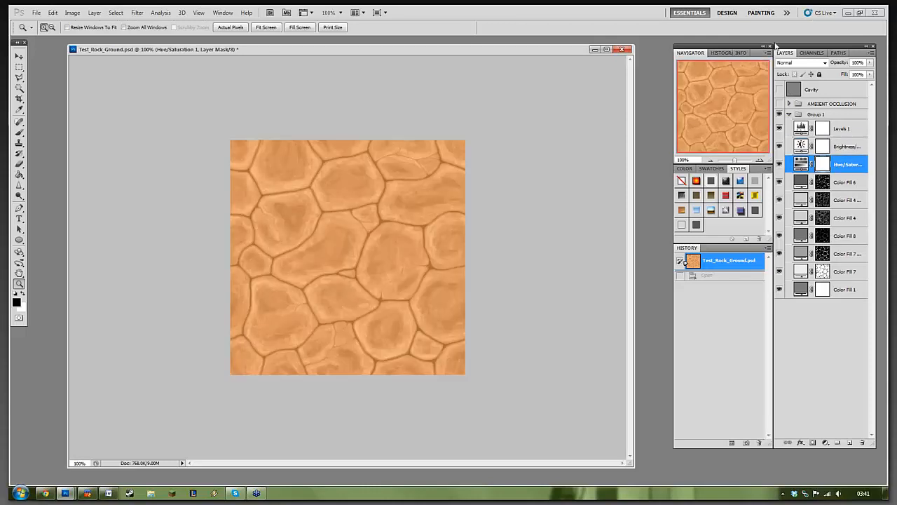
# Step: Move the floating palettes aside and inspect the adjustment settings of Hue/Saturation 1 and Brightness/Contrast 1
pyautogui.moveTo(858, 47); pyautogui.dragTo(729, 81)
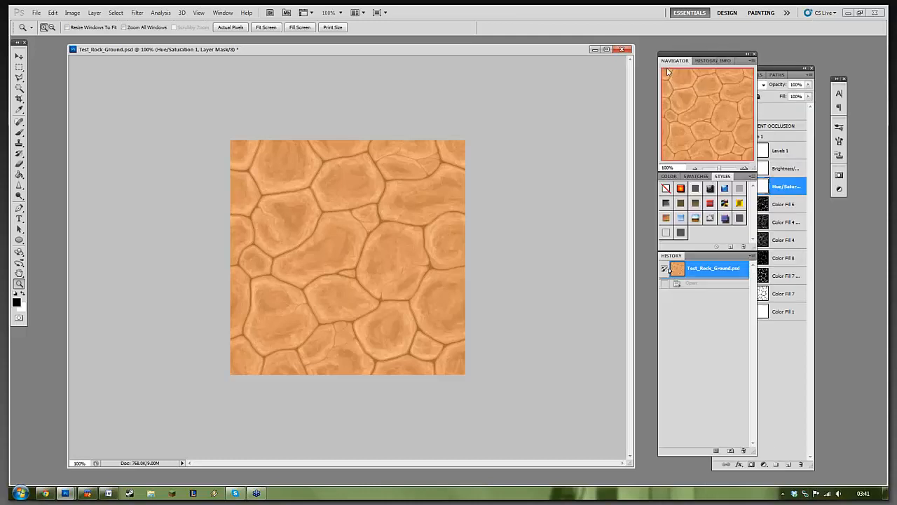
pyautogui.moveTo(698, 57); pyautogui.dragTo(661, 75)
pyautogui.click(839, 175)
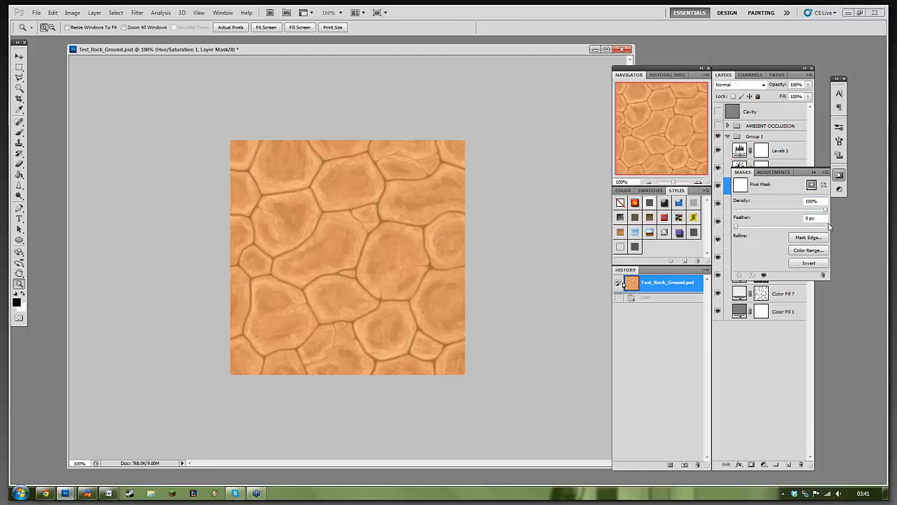
pyautogui.click(840, 189)
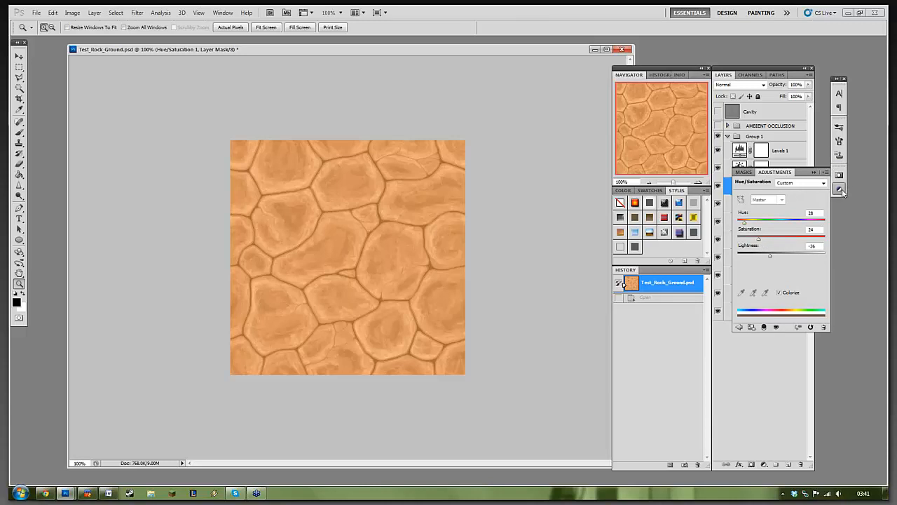
pyautogui.click(792, 166)
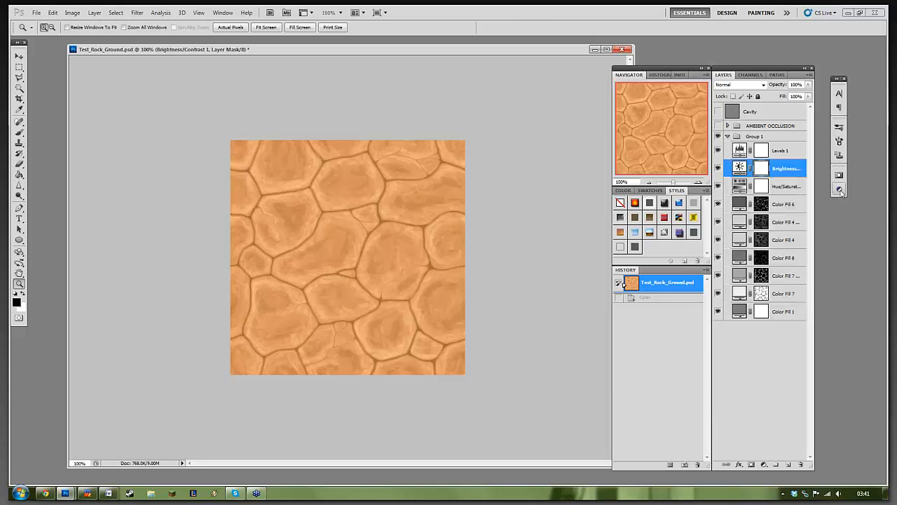
pyautogui.click(840, 190)
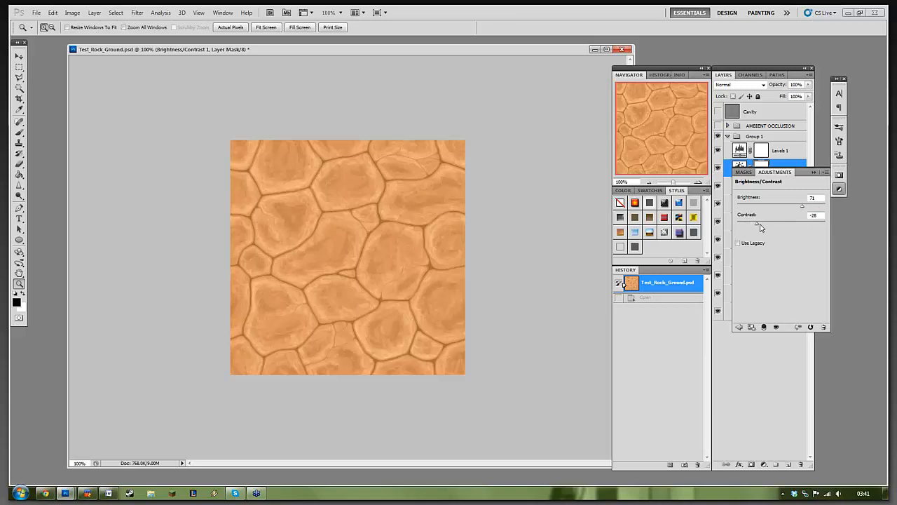
# Step: Set the Brightness/Contrast 1 adjustment to a brightness of 84 and a contrast of -45
pyautogui.moveTo(760, 226); pyautogui.dragTo(740, 225)
pyautogui.moveTo(802, 208)
pyautogui.mouseDown()
pyautogui.moveTo(777, 208)
pyautogui.moveTo(812, 224)
pyautogui.moveTo(787, 209)
pyautogui.moveTo(778, 224)
pyautogui.moveTo(741, 223)
pyautogui.moveTo(817, 211)
pyautogui.moveTo(807, 207)
pyautogui.mouseUp()
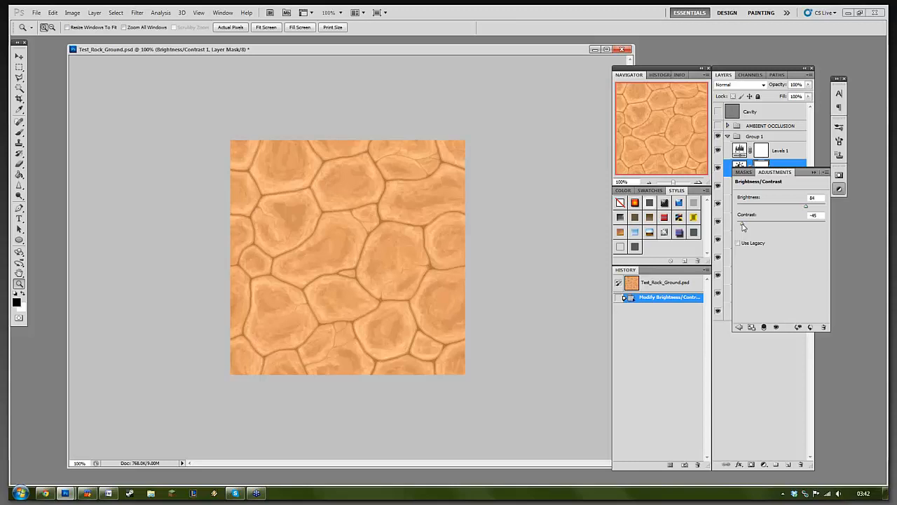
# Step: Show the AMBIENT OCCLUSION group and the Cavity layer, and select Cavity, Color Fill 6 and Hue/Saturation 1 in turn
pyautogui.click(718, 127)
pyautogui.click(719, 112)
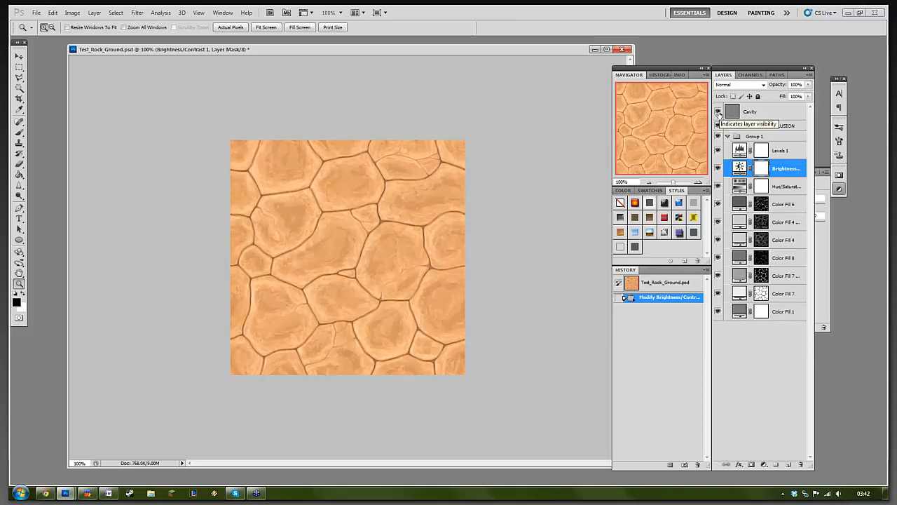
pyautogui.click(757, 118)
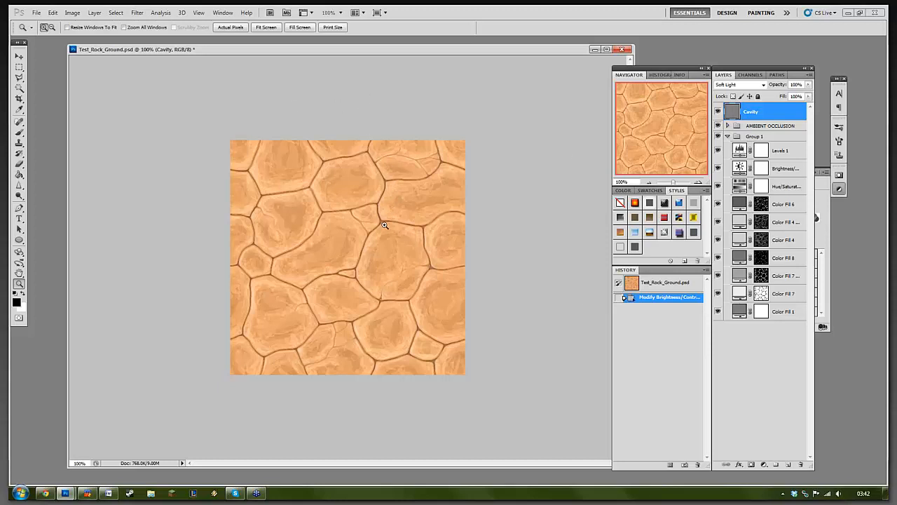
pyautogui.click(19, 56)
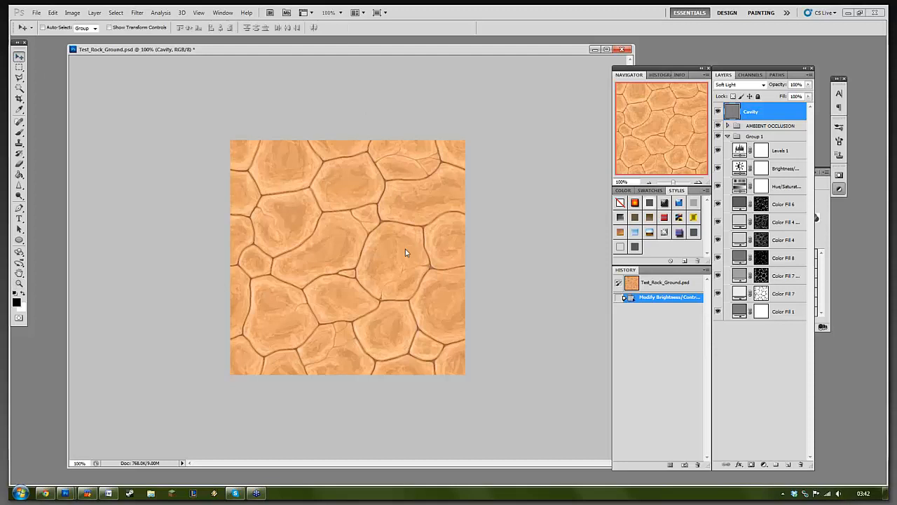
pyautogui.click(416, 313)
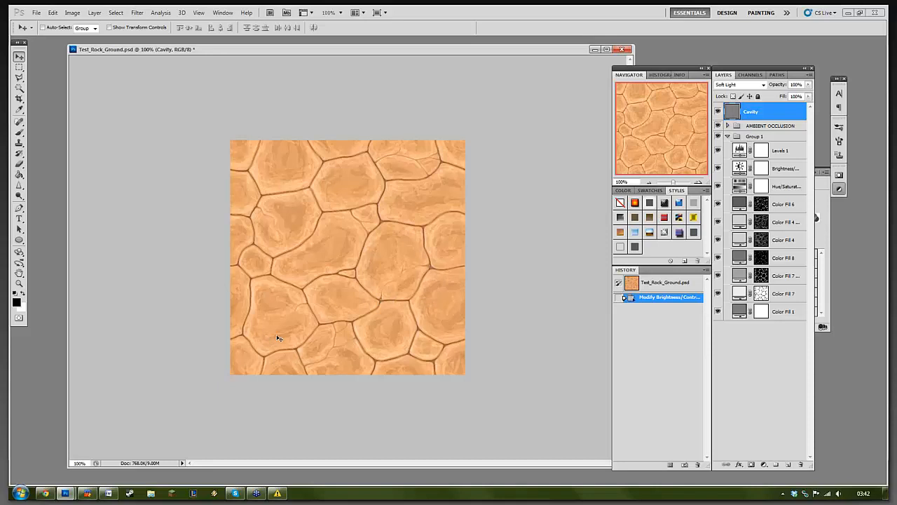
pyautogui.click(770, 204)
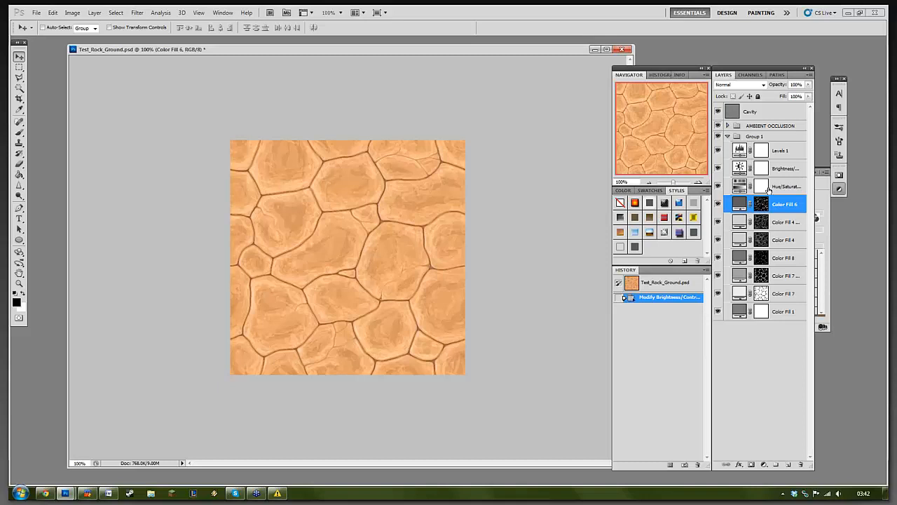
pyautogui.click(769, 188)
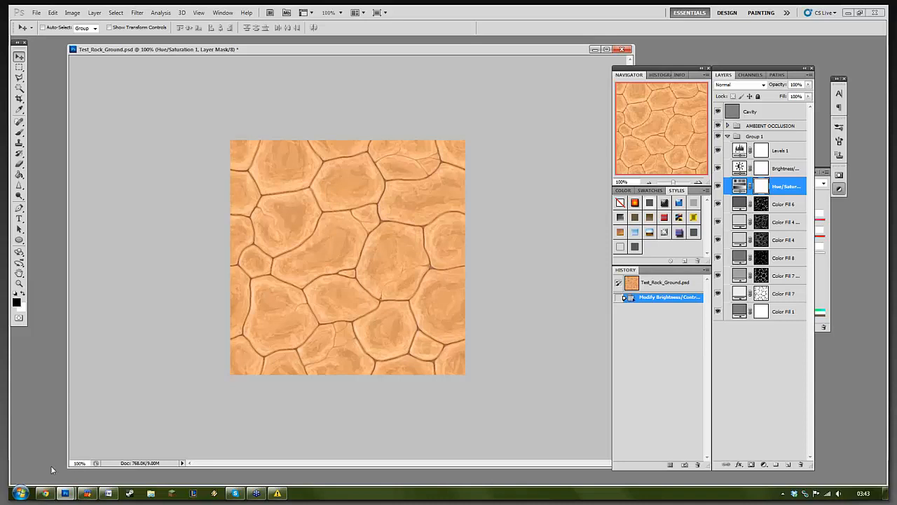
# Step: Switch to Chrome and open cgtextures.com in a new tab
pyautogui.moveTo(44, 495)
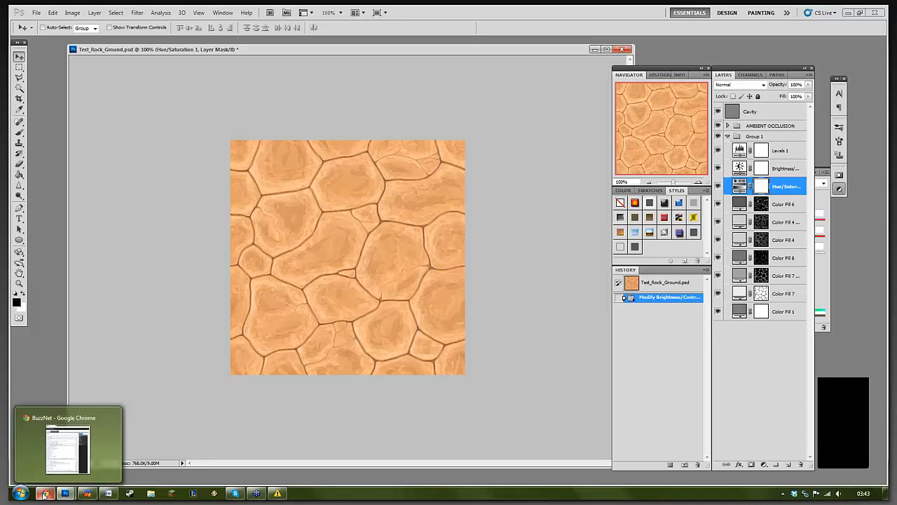
pyautogui.click(71, 455)
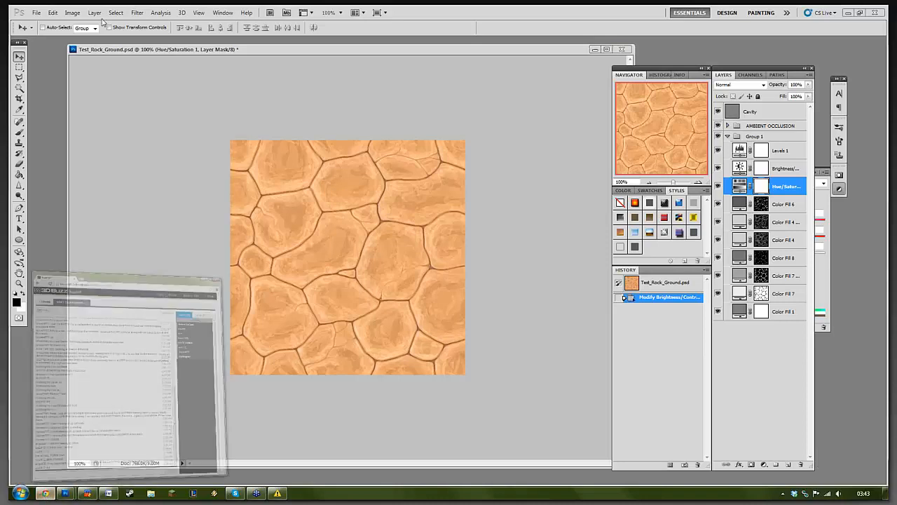
pyautogui.hotkey('ctrl', 't')
pyautogui.write('cgtext')
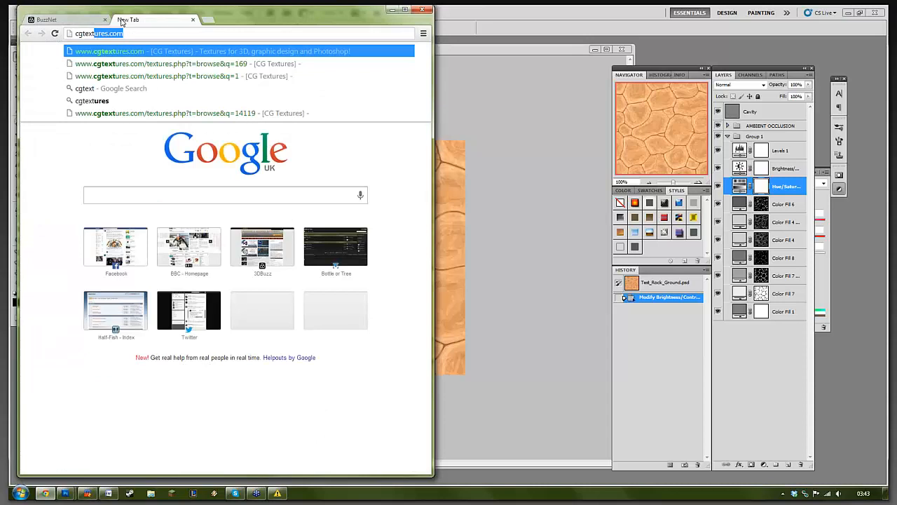
pyautogui.press('Return')
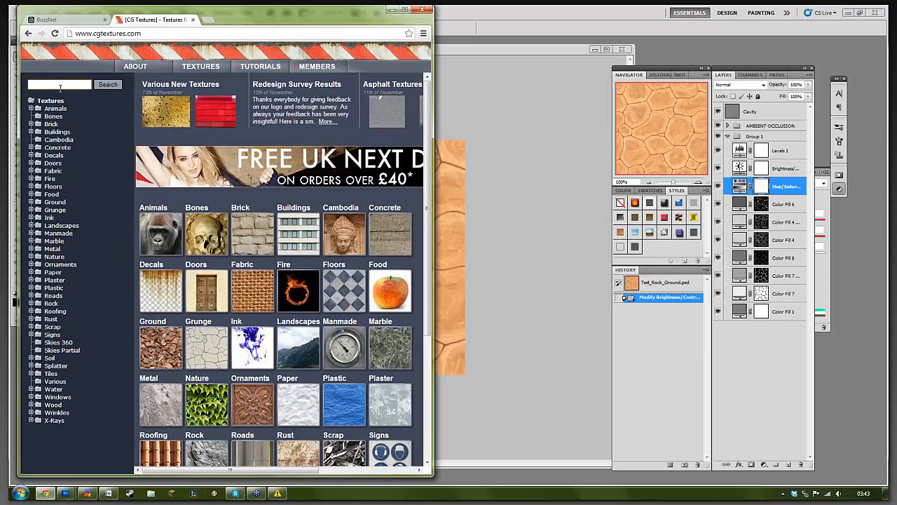
# Step: Look through the Ground texture category and open the Roads category
pyautogui.click(54, 202)
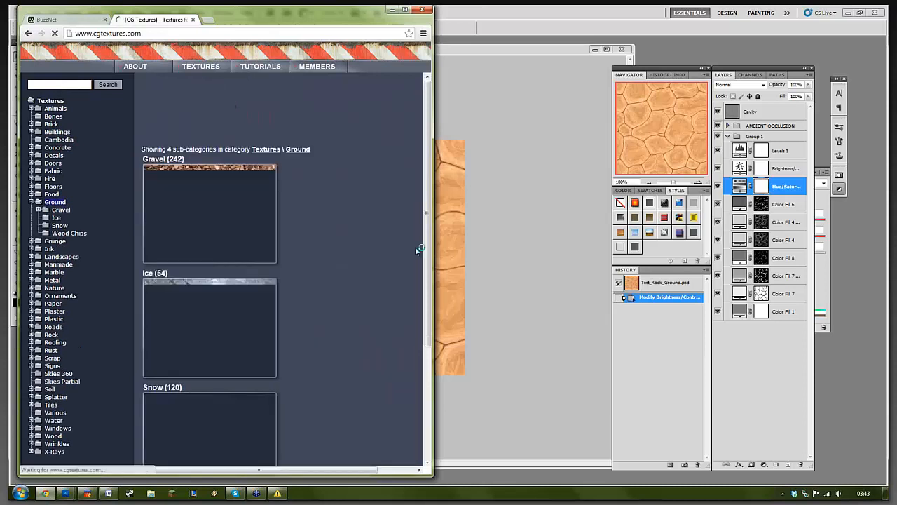
pyautogui.scroll(-2, 379, 242)
pyautogui.scroll(-3, 361, 237)
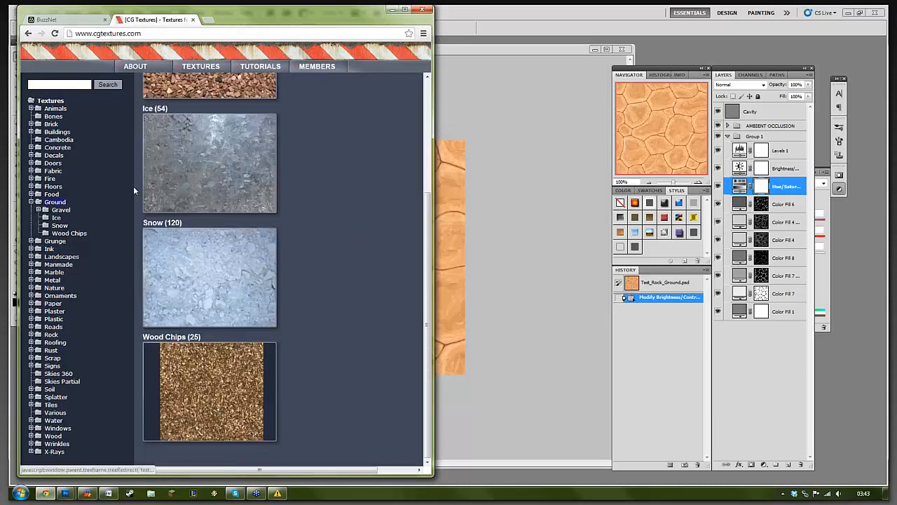
pyautogui.click(49, 327)
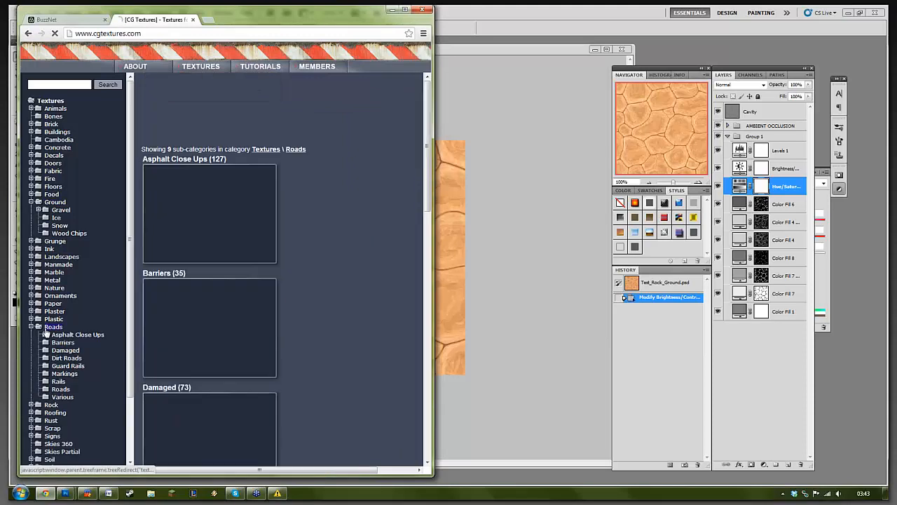
pyautogui.scroll(-1, 47, 351)
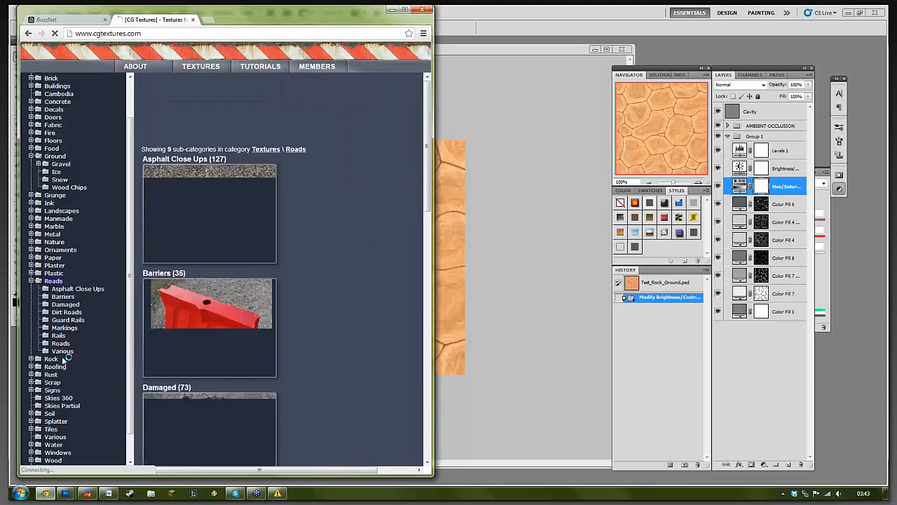
pyautogui.scroll(-1, 50, 353)
# Step: Open the Rock category and look through its sub-category previews
pyautogui.click(51, 329)
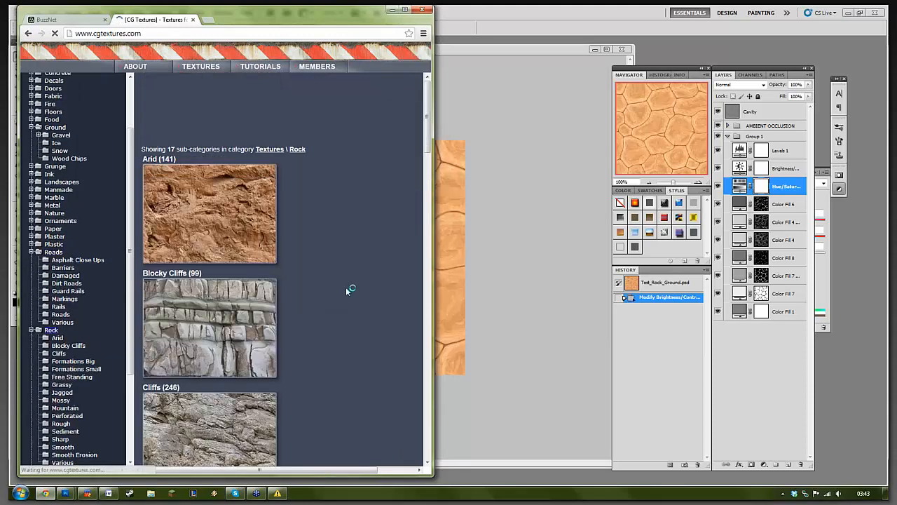
pyautogui.scroll(-4, 346, 287)
pyautogui.scroll(-9, 346, 286)
pyautogui.scroll(-4, 347, 286)
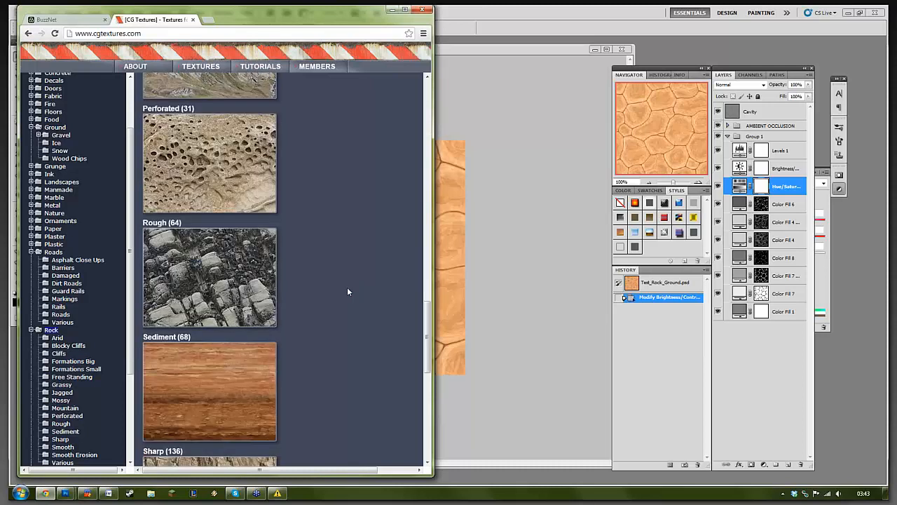
pyautogui.scroll(-5, 347, 291)
pyautogui.scroll(-2, 363, 302)
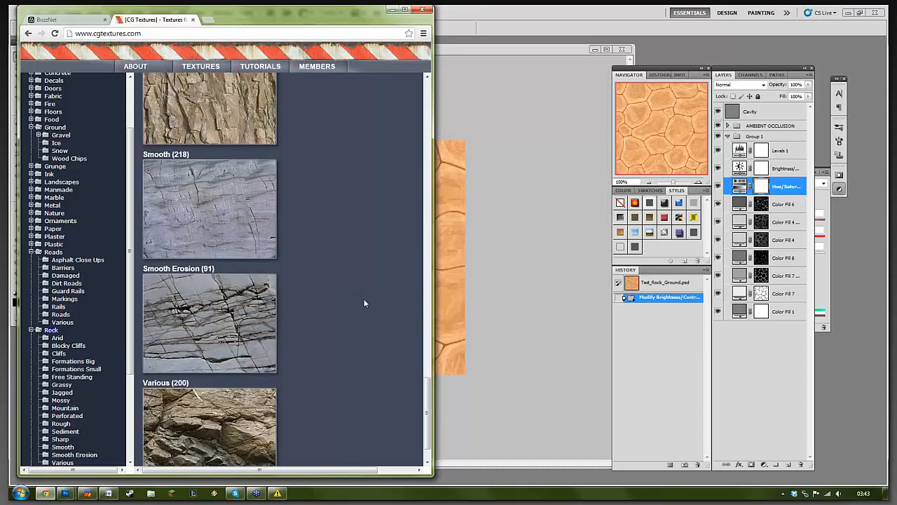
pyautogui.scroll(9, 364, 298)
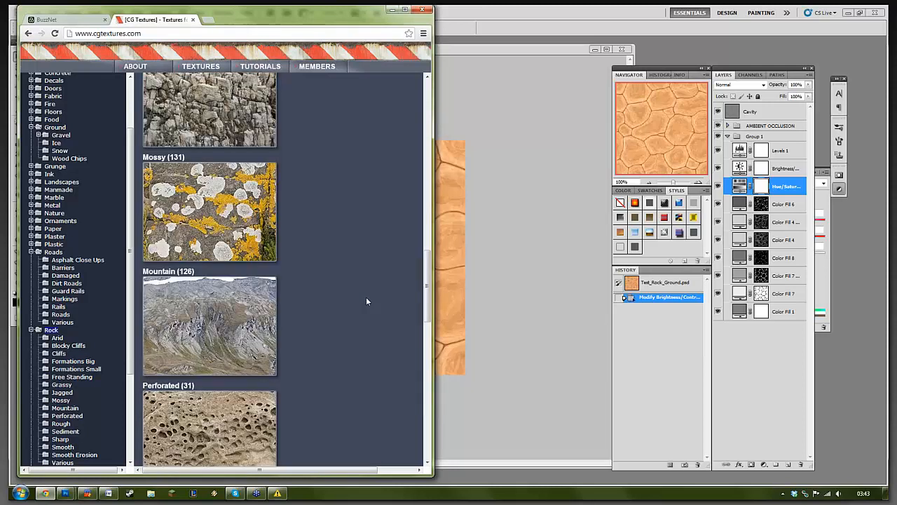
pyautogui.scroll(5, 369, 294)
pyautogui.scroll(4, 370, 294)
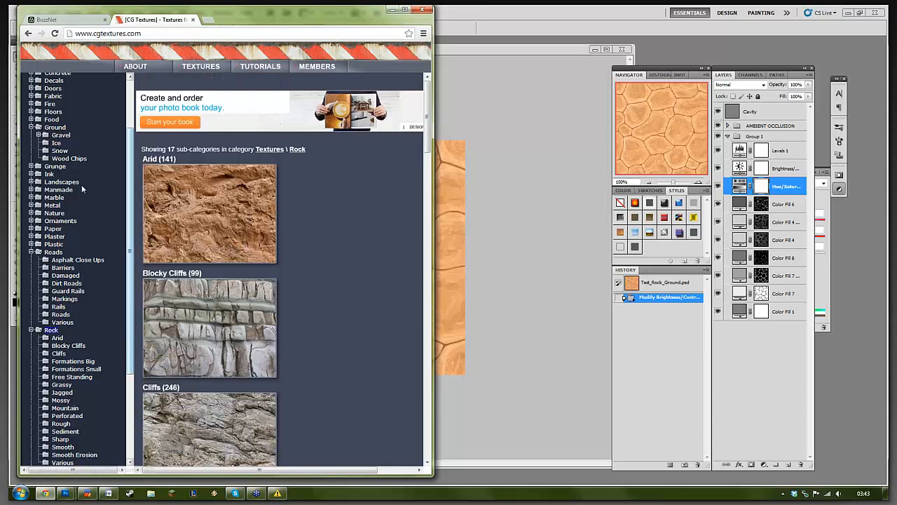
# Step: Open the Arid rock sub-category and look through its texture thumbnails
pyautogui.click(211, 214)
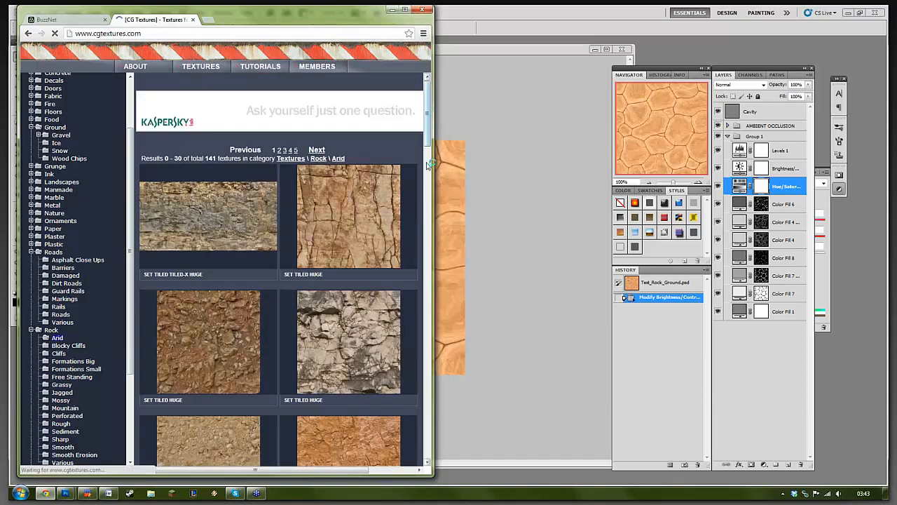
pyautogui.scroll(-4, 429, 165)
pyautogui.moveTo(429, 164); pyautogui.dragTo(427, 181)
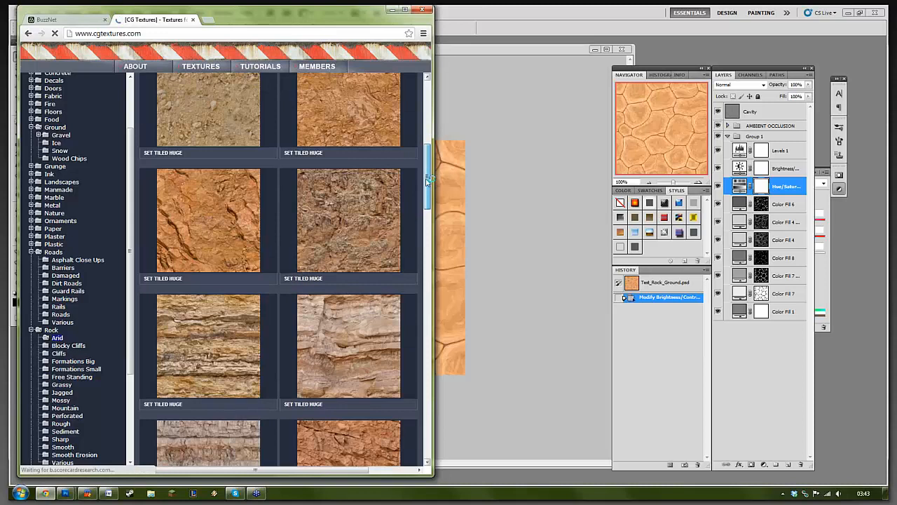
pyautogui.scroll(-3, 415, 241)
pyautogui.scroll(-2, 159, 241)
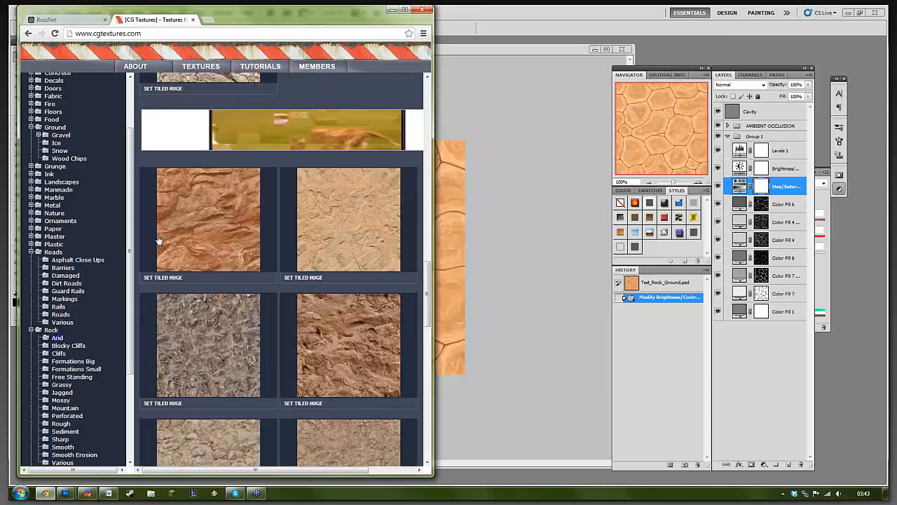
pyautogui.scroll(-1, 159, 241)
pyautogui.scroll(-1, 158, 240)
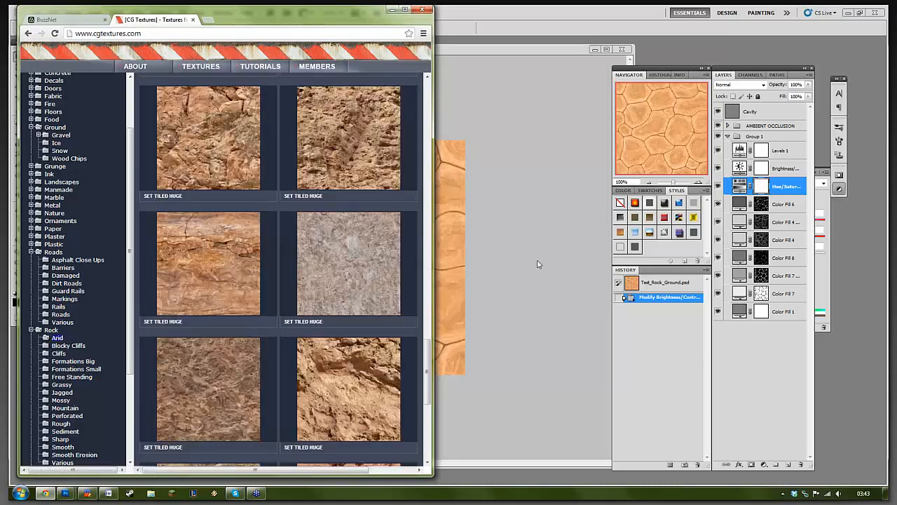
# Step: Switch back to Photoshop, select all layers from Cavity to Color Fill 1, and flatten the image
pyautogui.click(474, 282)
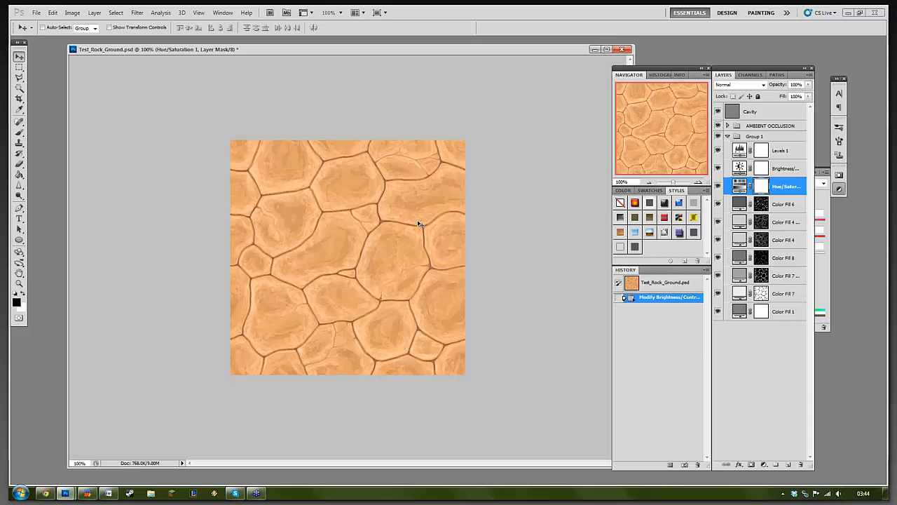
pyautogui.click(791, 113)
pyautogui.keyDown('shift'); pyautogui.click(791, 318); pyautogui.keyUp('shift')
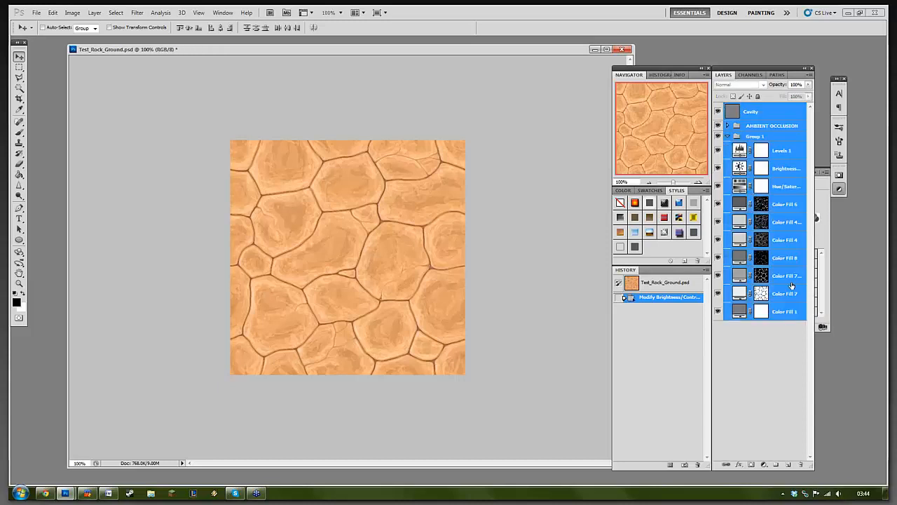
pyautogui.rightClick(789, 292)
pyautogui.click(831, 274)
# Step: Try enlarging the flattened image's canvas to 300 percent width and height from its upper-left corner, and revert to the flattened state
pyautogui.rightClick(388, 51)
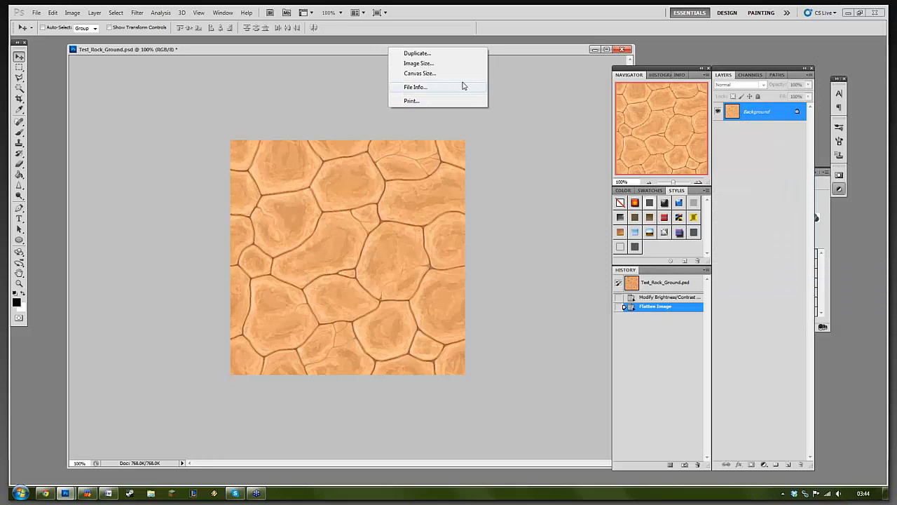
pyautogui.click(434, 73)
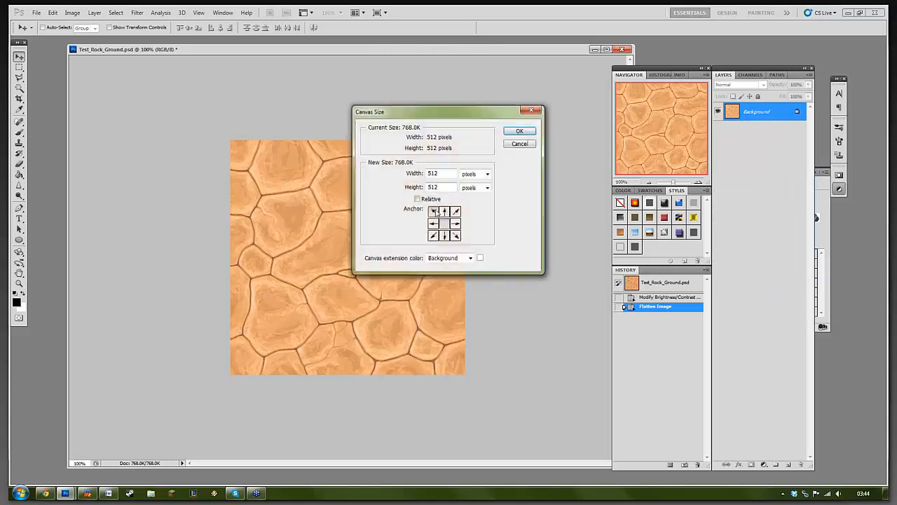
pyautogui.click(487, 174)
pyautogui.click(483, 184)
pyautogui.doubleClick(446, 174)
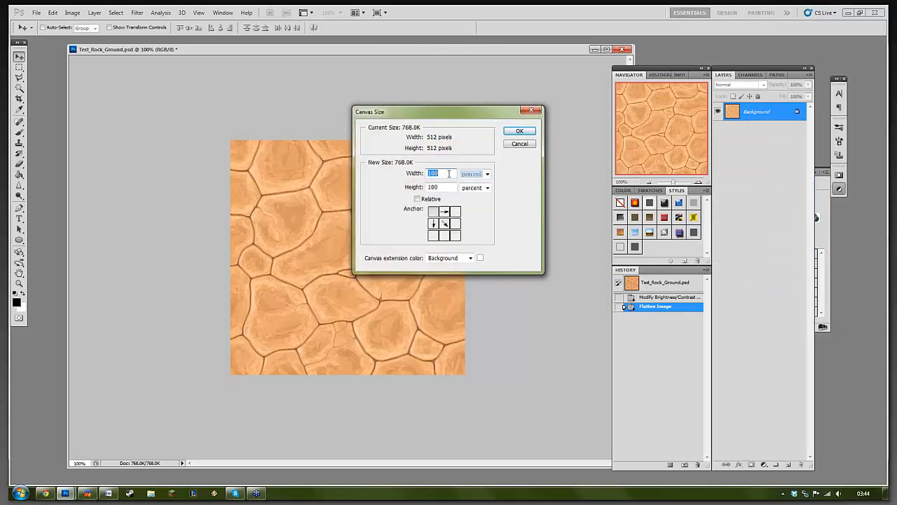
pyautogui.write('2')
pyautogui.doubleClick(449, 177)
pyautogui.write('300')
pyautogui.doubleClick(449, 186)
pyautogui.write('300')
pyautogui.press('Return')
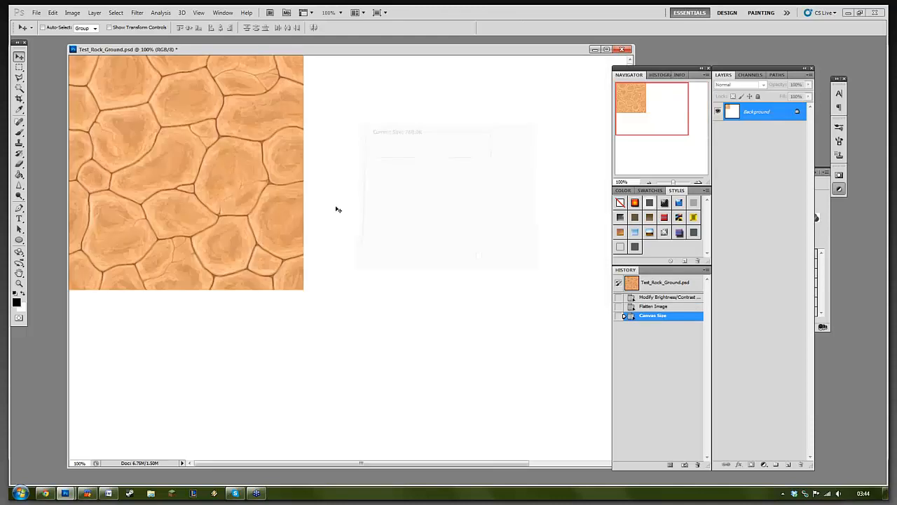
pyautogui.press('z')
pyautogui.click(695, 307)
# Step: Convert the background to a regular layer and enlarge the canvas to 300 percent width and height, anchored at the image's upper-left corner
pyautogui.doubleClick(776, 117)
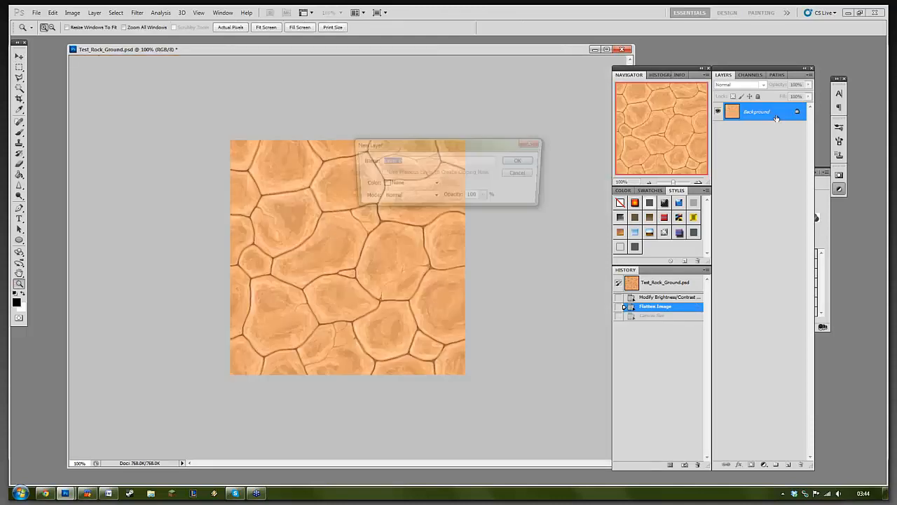
pyautogui.press('Return')
pyautogui.rightClick(349, 50)
pyautogui.click(393, 77)
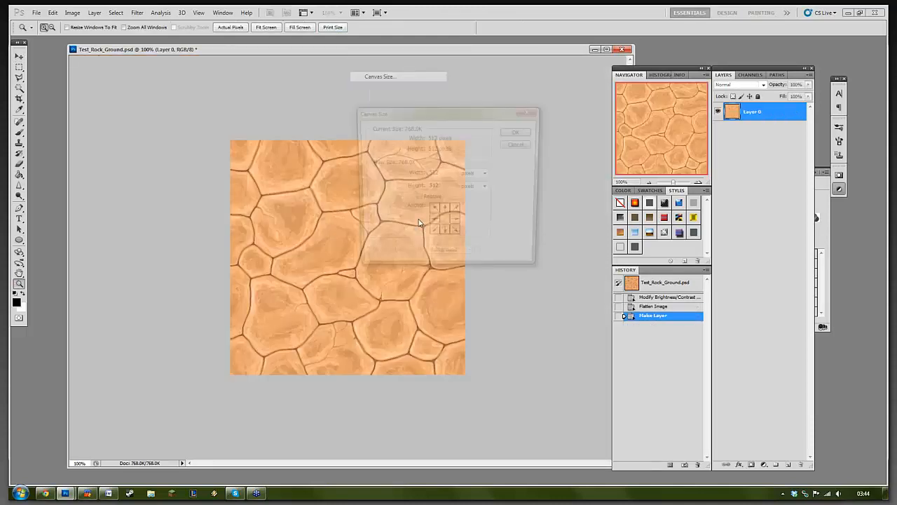
pyautogui.click(479, 174)
pyautogui.click(471, 183)
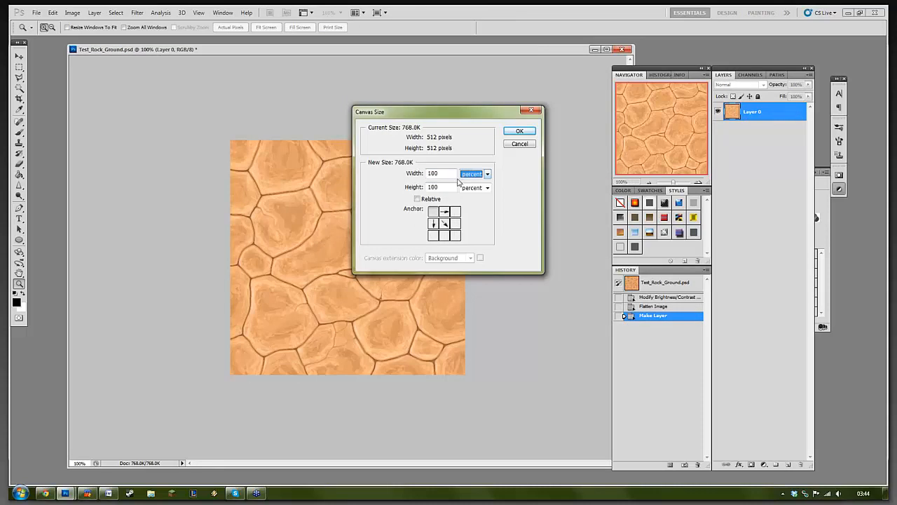
pyautogui.doubleClick(452, 174)
pyautogui.write('300')
pyautogui.doubleClick(443, 188)
pyautogui.write('3')
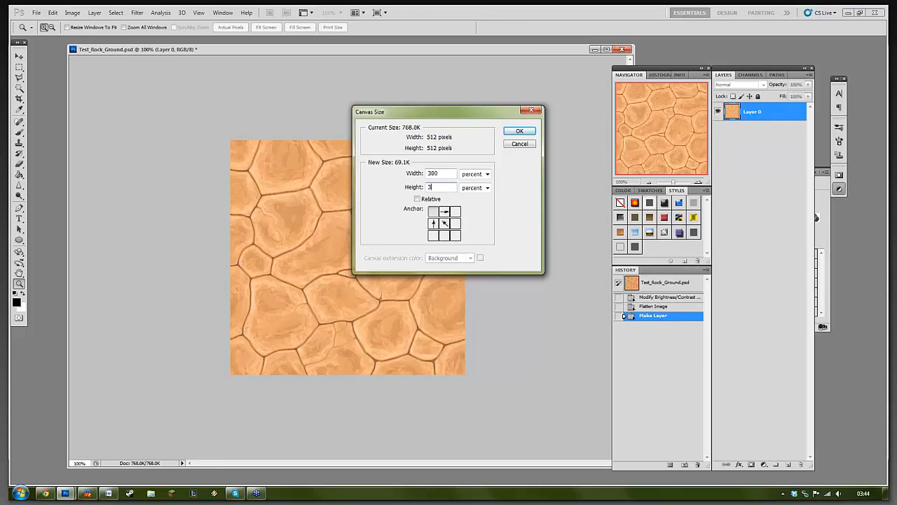
pyautogui.write('00')
pyautogui.press('Return')
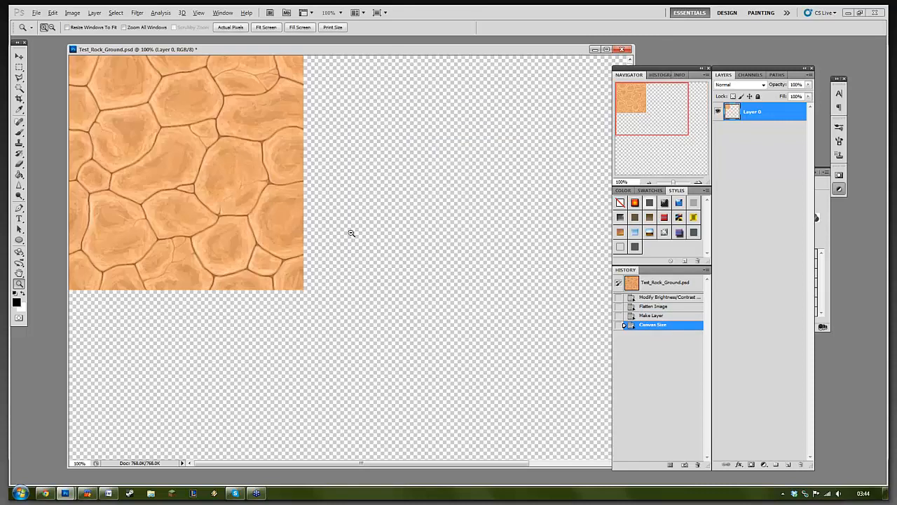
# Step: Duplicate the rock tile across and down the enlarged canvas to fill a three-by-three grid
pyautogui.keyDown('alt'); pyautogui.click(351, 233); pyautogui.keyUp('alt')
pyautogui.keyDown('alt'); pyautogui.click(351, 233); pyautogui.keyUp('alt')
pyautogui.press('v')
pyautogui.moveTo(209, 143); pyautogui.dragTo(435, 126)
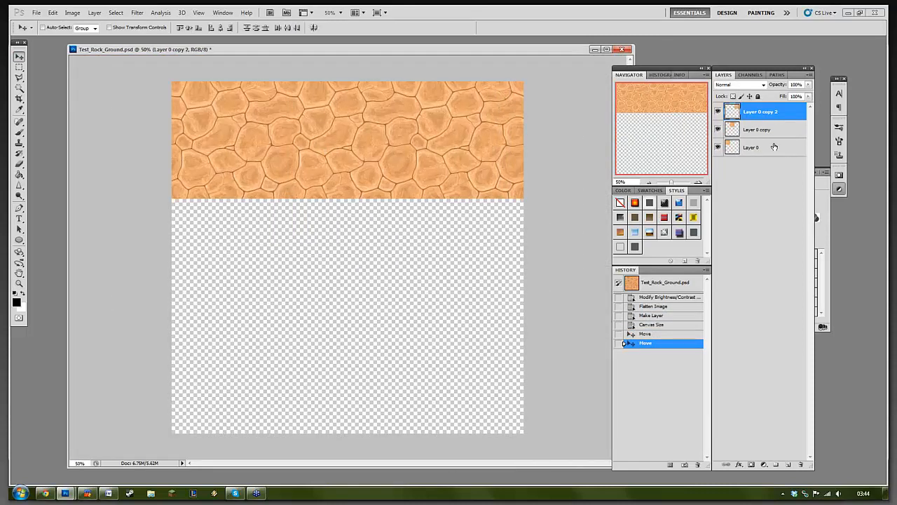
pyautogui.hotkey('ctrl', 'alt', 'a')
pyautogui.moveTo(348, 134); pyautogui.dragTo(353, 255)
pyautogui.moveTo(435, 257); pyautogui.dragTo(437, 374)
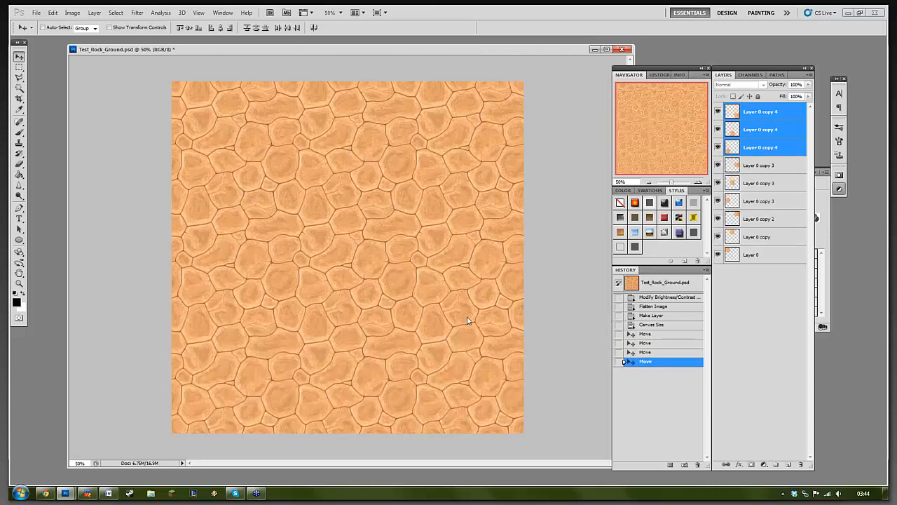
# Step: Select all nine tile layers, from the topmost Layer 0 copy 4 down to Layer 0, and merge them
pyautogui.click(763, 114)
pyautogui.keyDown('shift'); pyautogui.click(752, 259); pyautogui.keyUp('shift')
pyautogui.rightClick(753, 260)
pyautogui.click(779, 457)
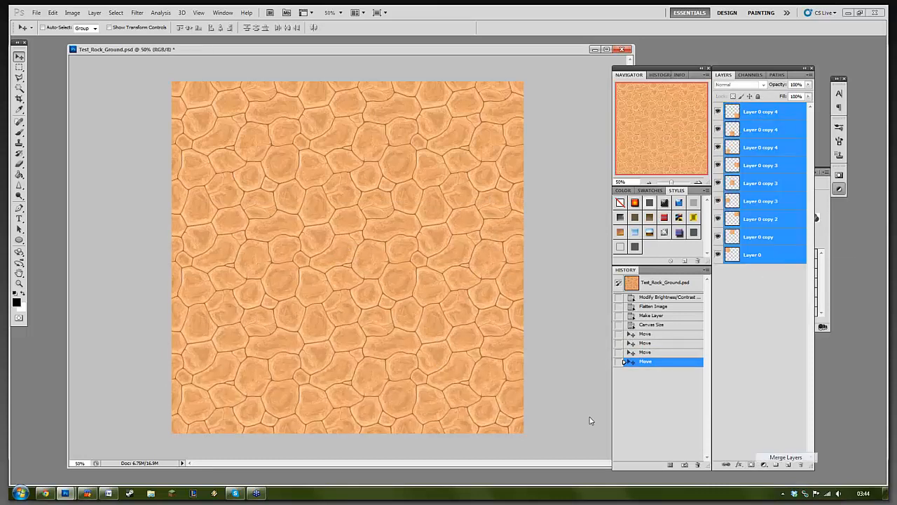
# Step: Inspect the merged rock tiling at 100 percent up to its upper-left corner
pyautogui.click(19, 283)
pyautogui.click(330, 165)
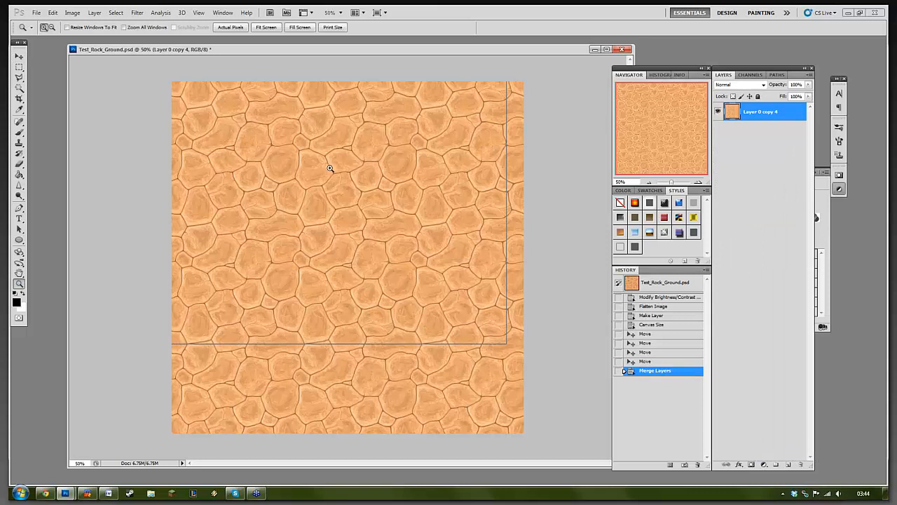
pyautogui.click(281, 208)
pyautogui.click(18, 274)
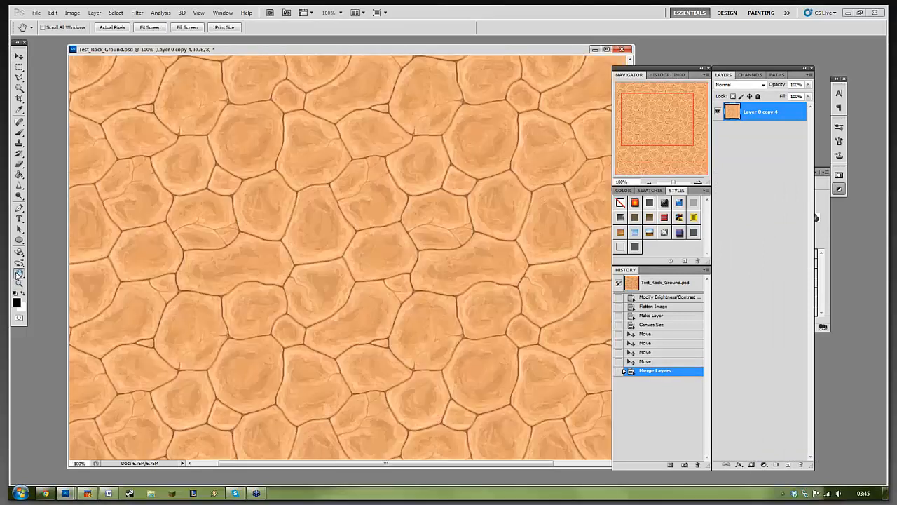
pyautogui.moveTo(138, 107); pyautogui.dragTo(178, 186)
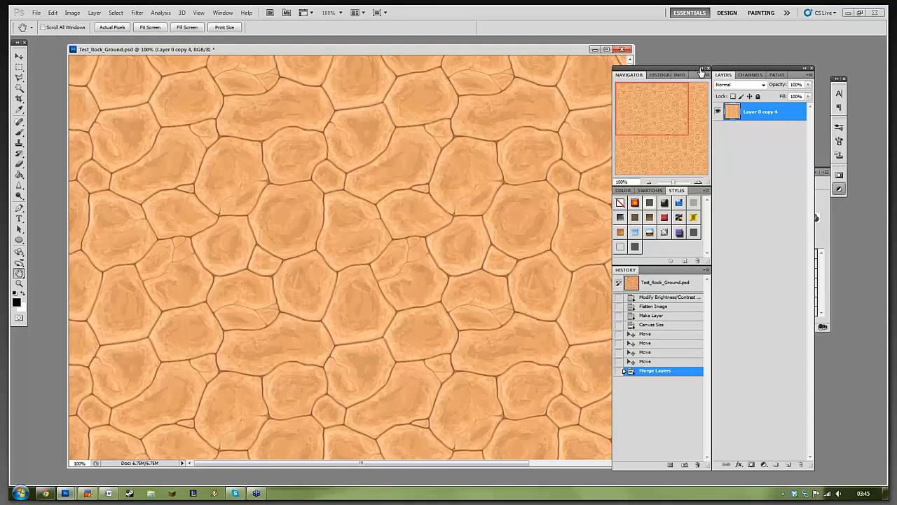
# Step: Collapse the Navigator and Layers panel groups to icons and move them clear of the document window
pyautogui.doubleClick(648, 68)
pyautogui.doubleClick(803, 68)
pyautogui.moveTo(735, 68); pyautogui.dragTo(776, 59)
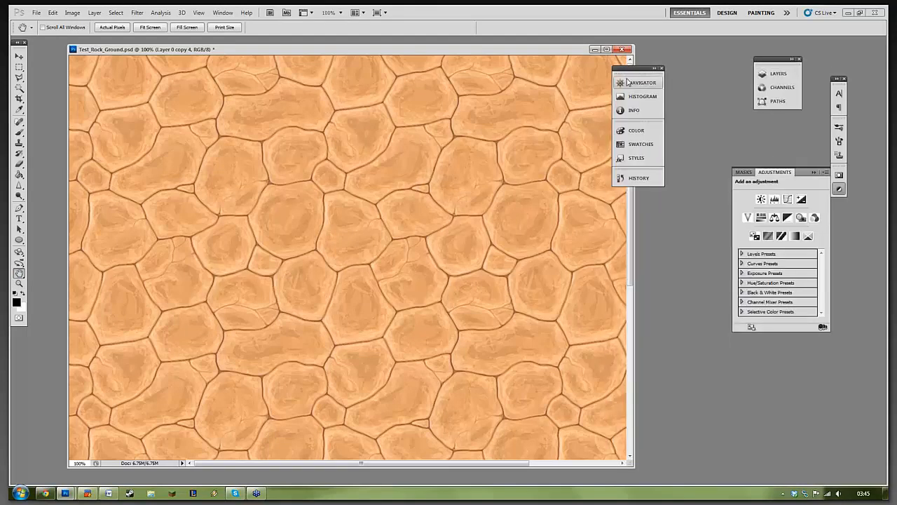
pyautogui.moveTo(649, 68); pyautogui.dragTo(711, 69)
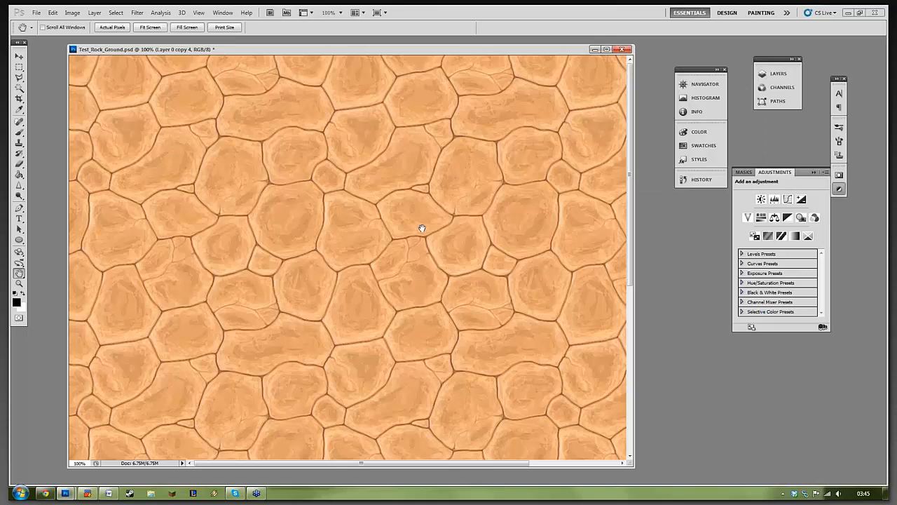
# Step: Examine the tiled texture for visible repetition at 25 percent and 50 percent magnification
pyautogui.hotkey('ctrl', '-')
pyautogui.hotkey('ctrl', '-')
pyautogui.hotkey('ctrl', '-')
pyautogui.hotkey('ctrl', '-')
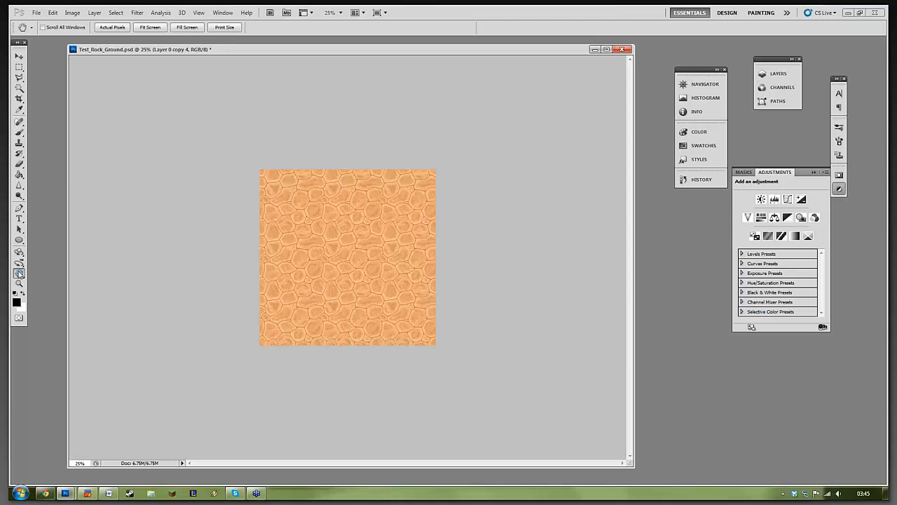
pyautogui.click(19, 283)
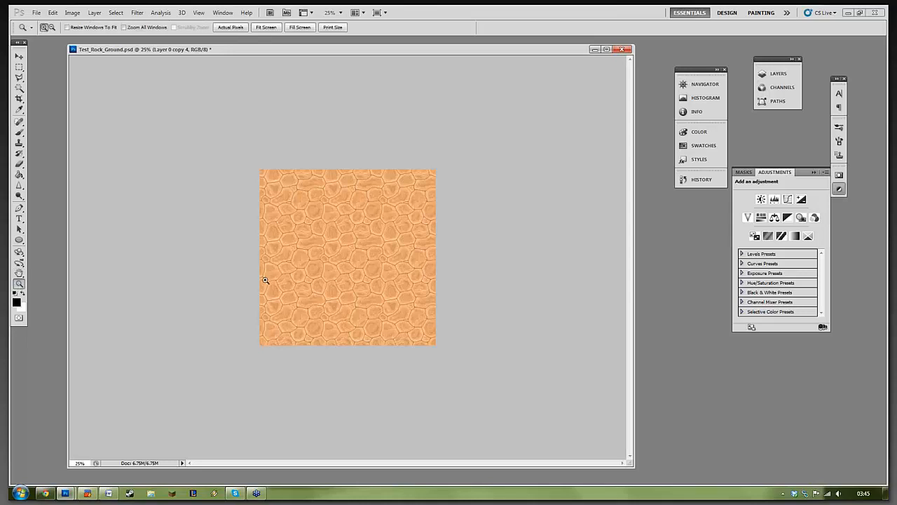
pyautogui.click(359, 268)
pyautogui.click(359, 269)
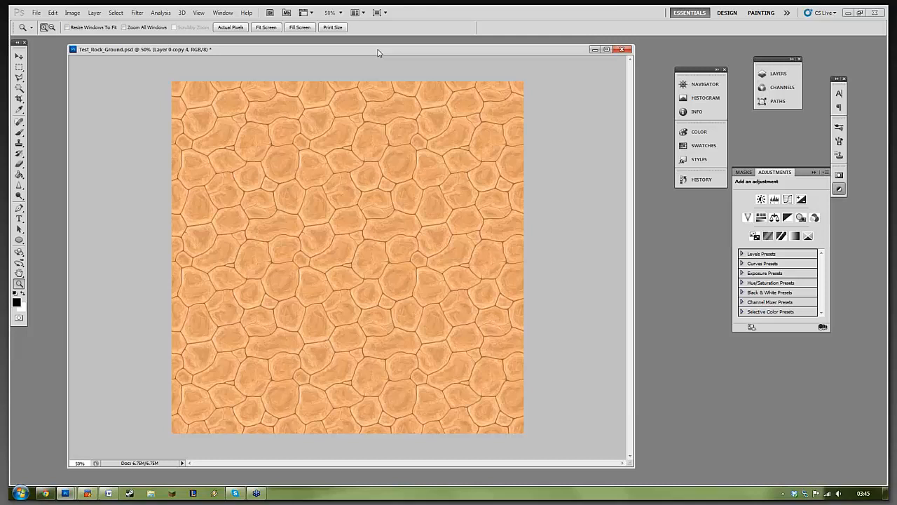
# Step: Activate the Brush tool, switch to Chrome to close the CG Textures page, and return to Photoshop
pyautogui.click(19, 132)
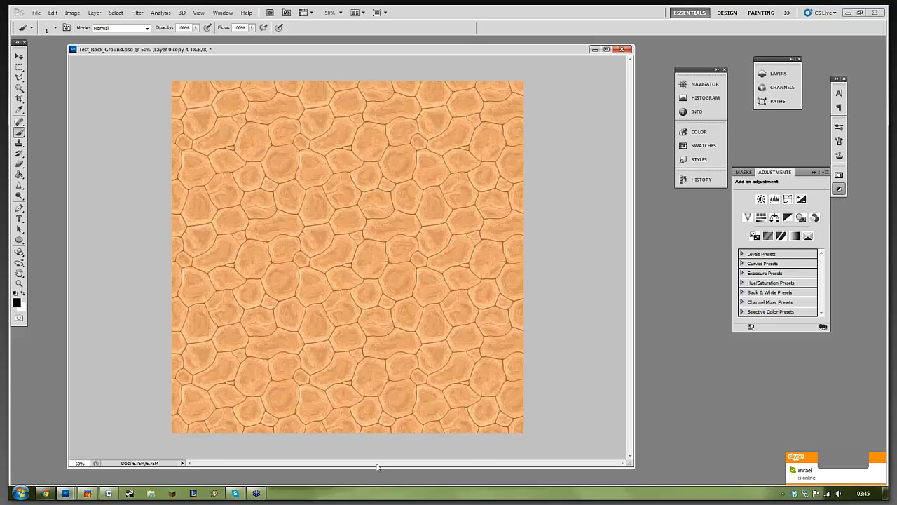
pyautogui.click(49, 493)
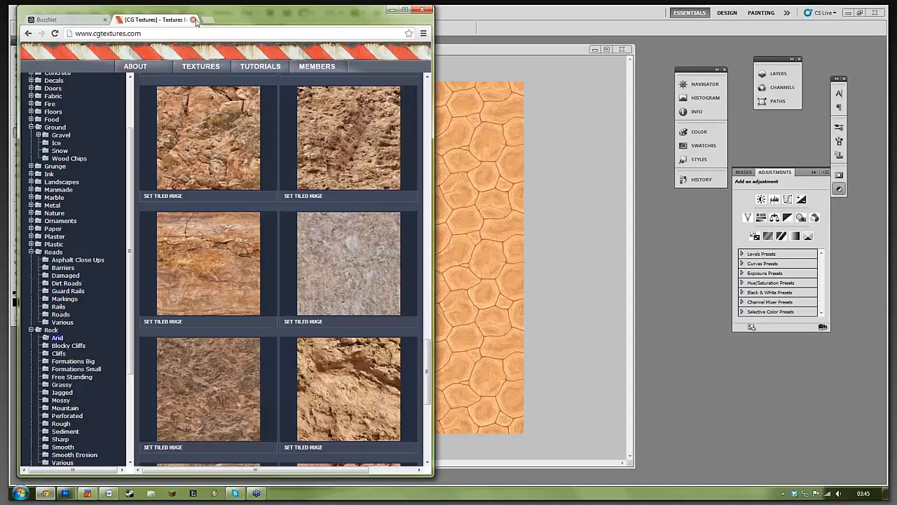
pyautogui.click(195, 19)
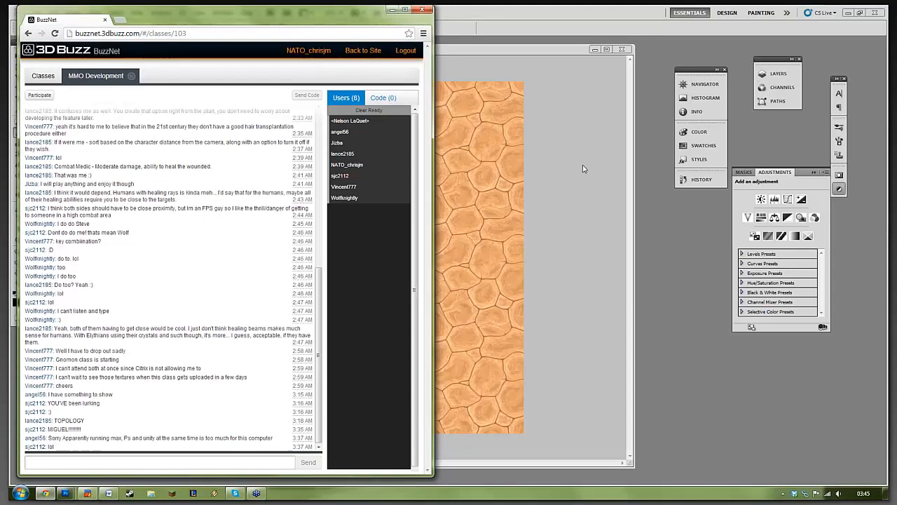
pyautogui.click(582, 164)
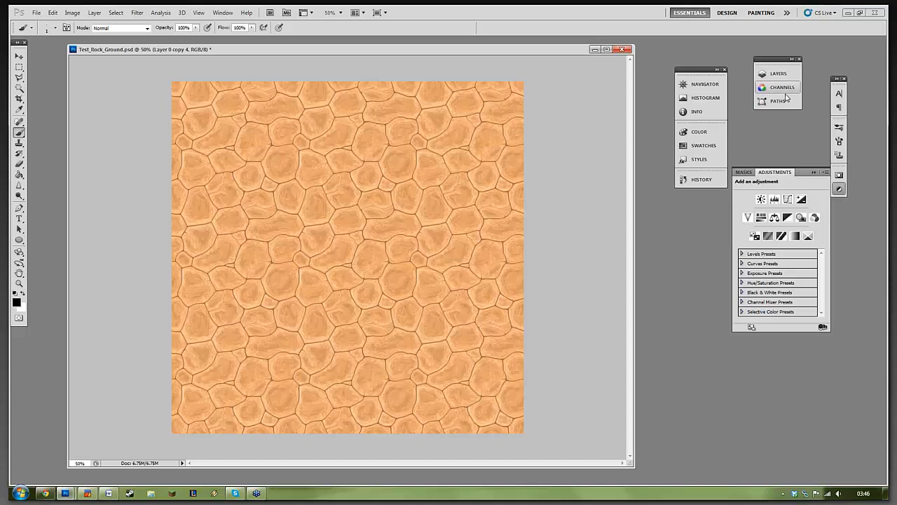
# Step: Expand the Navigator and Layers panel groups, reposition them together, and narrow the document window to clear them
pyautogui.click(716, 70)
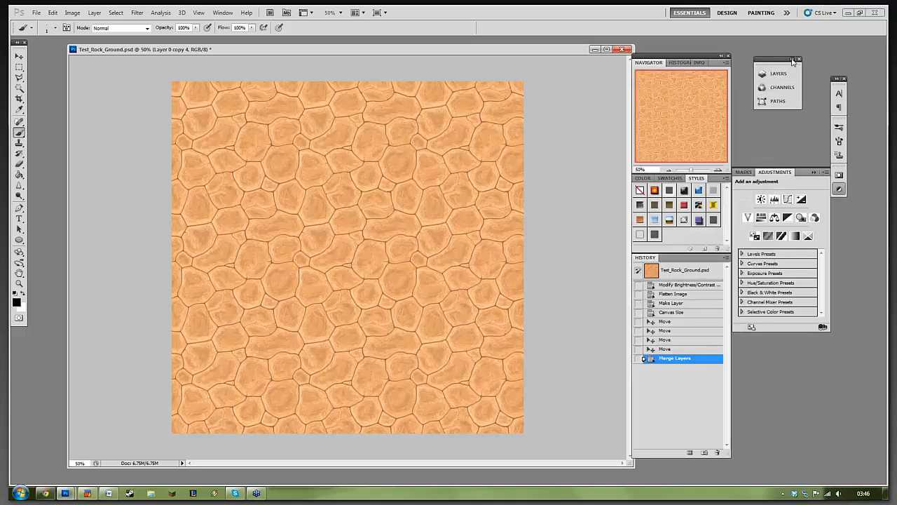
pyautogui.click(777, 60)
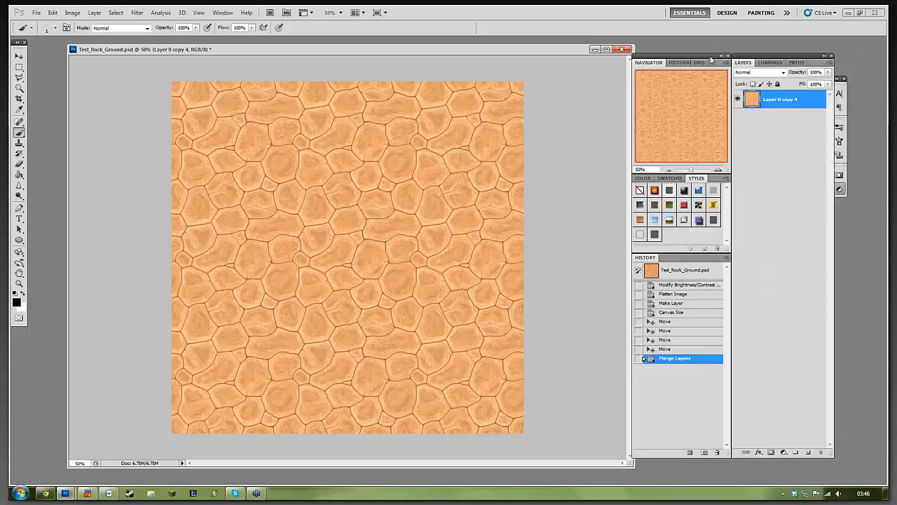
pyautogui.moveTo(752, 59); pyautogui.dragTo(731, 57)
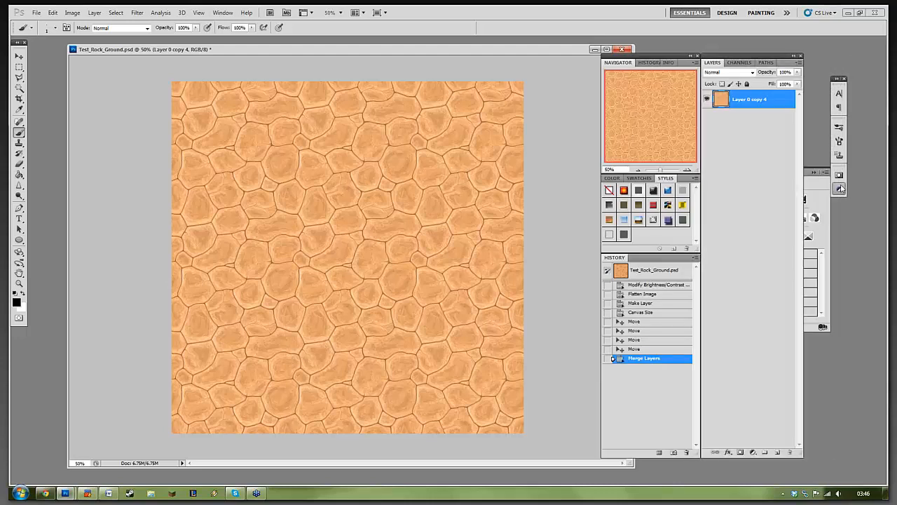
pyautogui.click(562, 227)
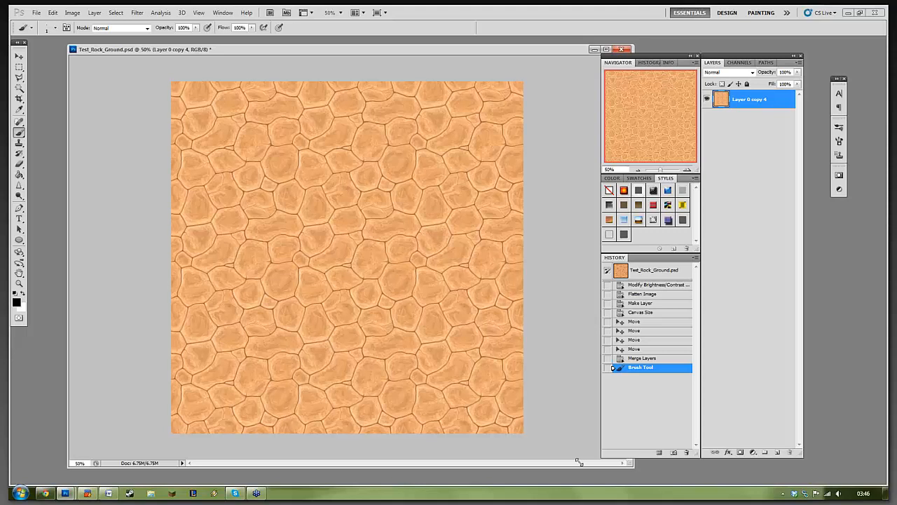
pyautogui.moveTo(579, 462); pyautogui.dragTo(465, 461)
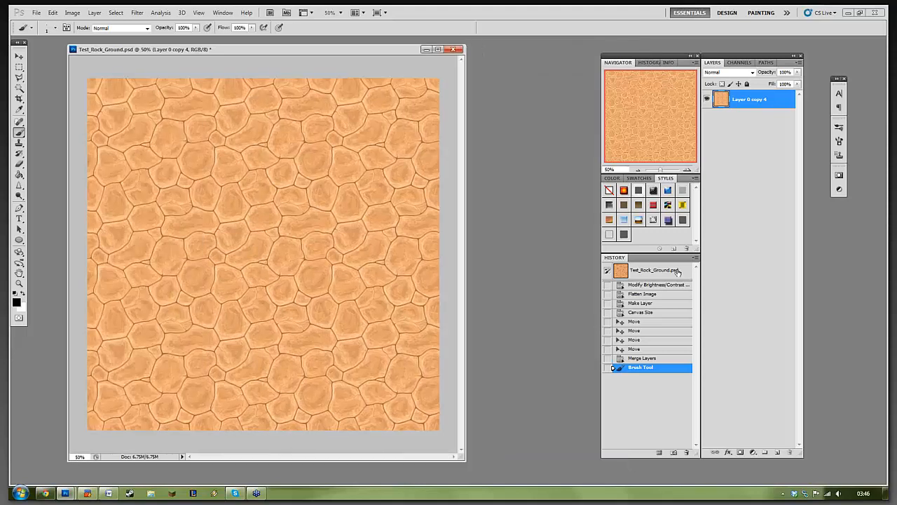
# Step: Revert the document to its Test_Rock_Ground.psd history snapshot and view the layered texture at actual pixels
pyautogui.click(676, 270)
pyautogui.press('z')
pyautogui.moveTo(250, 279); pyautogui.dragTo(252, 283)
pyautogui.click(252, 282)
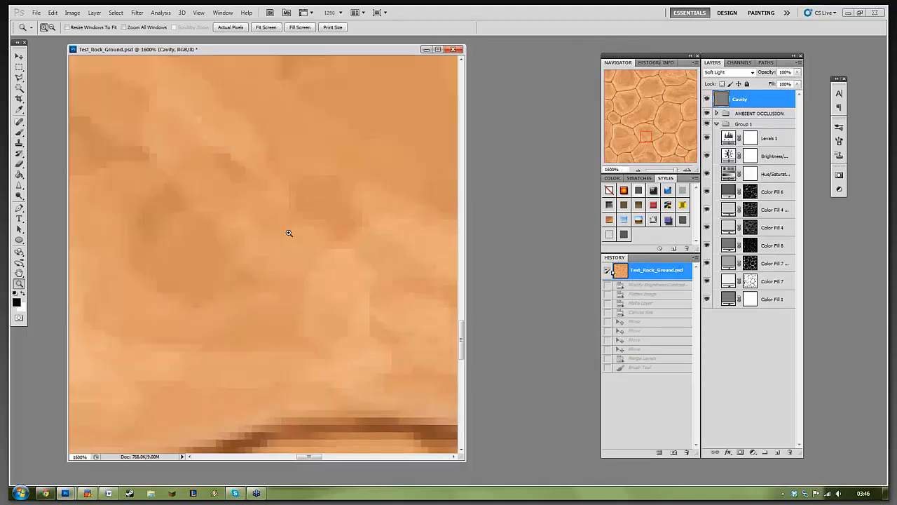
pyautogui.rightClick(289, 232)
pyautogui.click(316, 249)
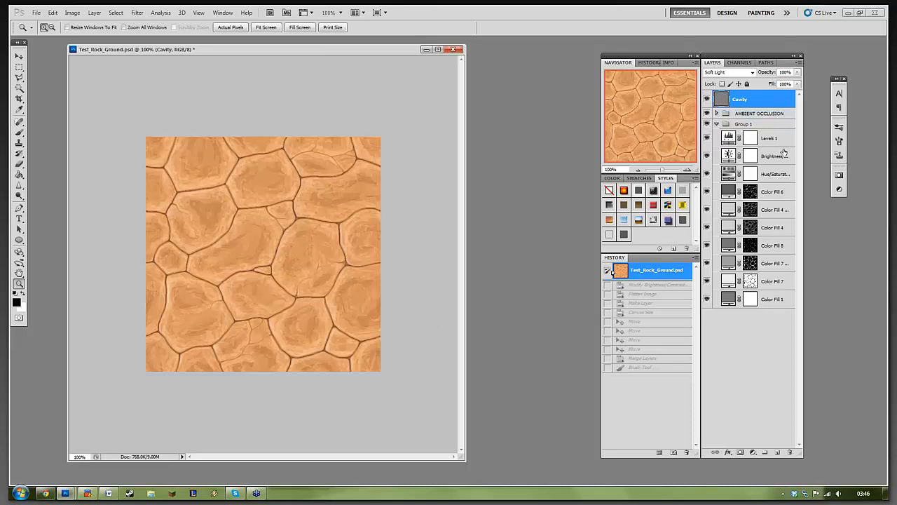
# Step: Recolour the rock with the Hue/Saturation 1 layer, setting hue to 204, saturation to 3 and lightness to -45
pyautogui.click(777, 174)
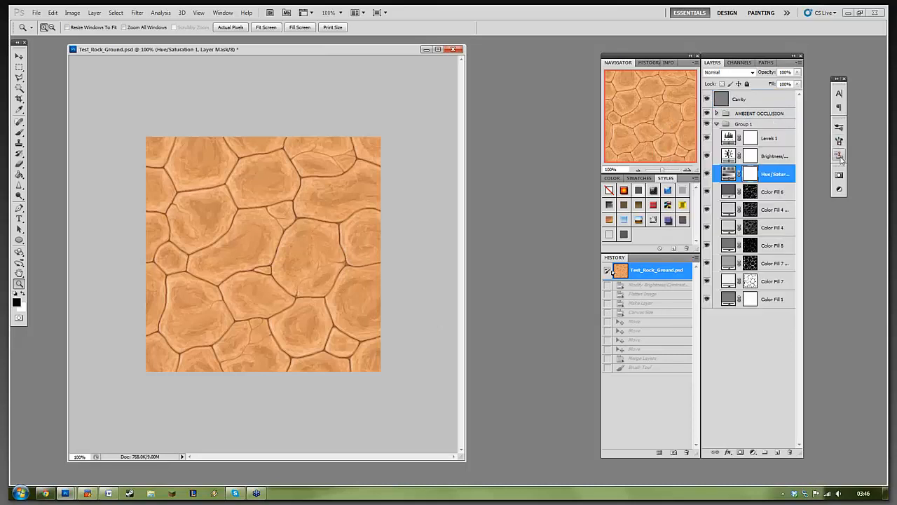
pyautogui.click(839, 189)
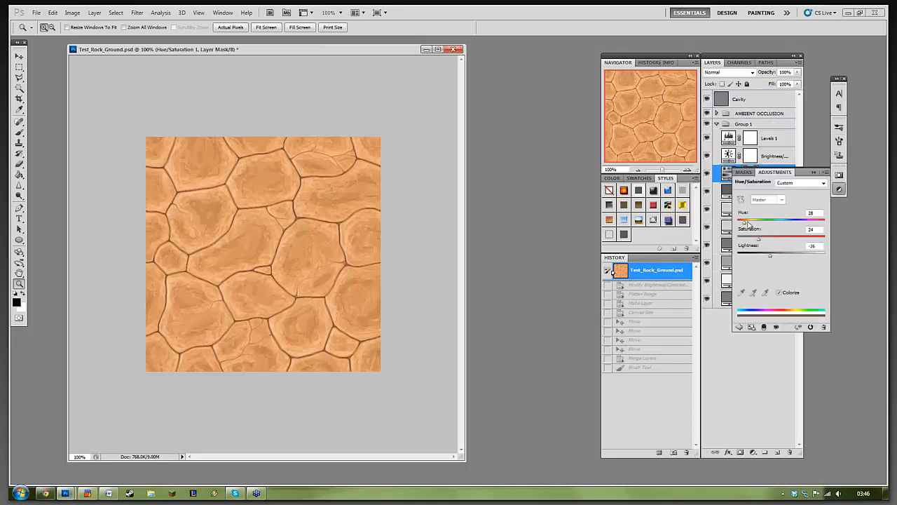
pyautogui.moveTo(747, 223); pyautogui.dragTo(745, 242)
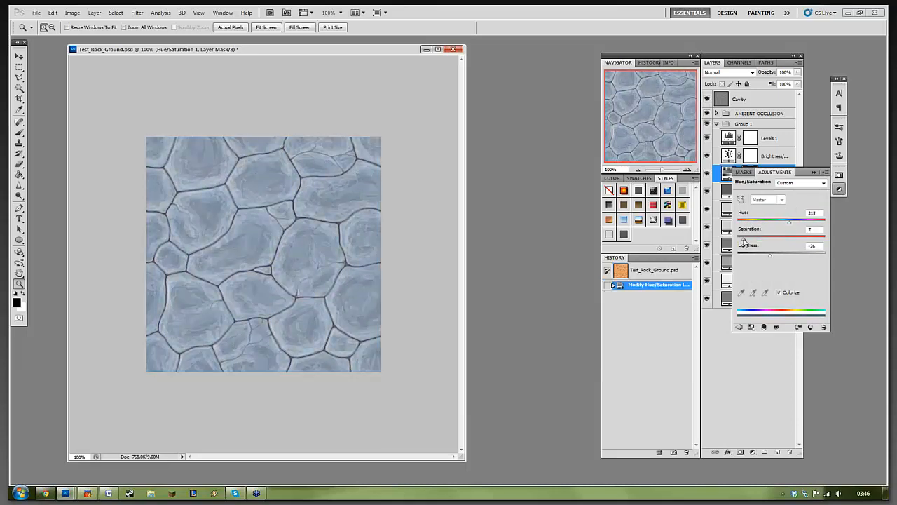
pyautogui.moveTo(789, 224); pyautogui.dragTo(788, 225)
pyautogui.moveTo(773, 258); pyautogui.dragTo(765, 257)
pyautogui.moveTo(745, 241); pyautogui.dragTo(762, 257)
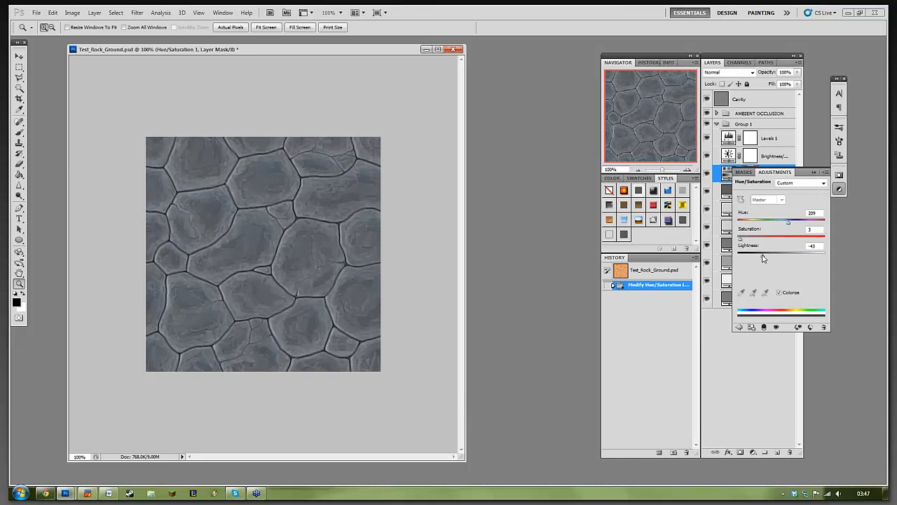
pyautogui.moveTo(788, 222); pyautogui.dragTo(785, 225)
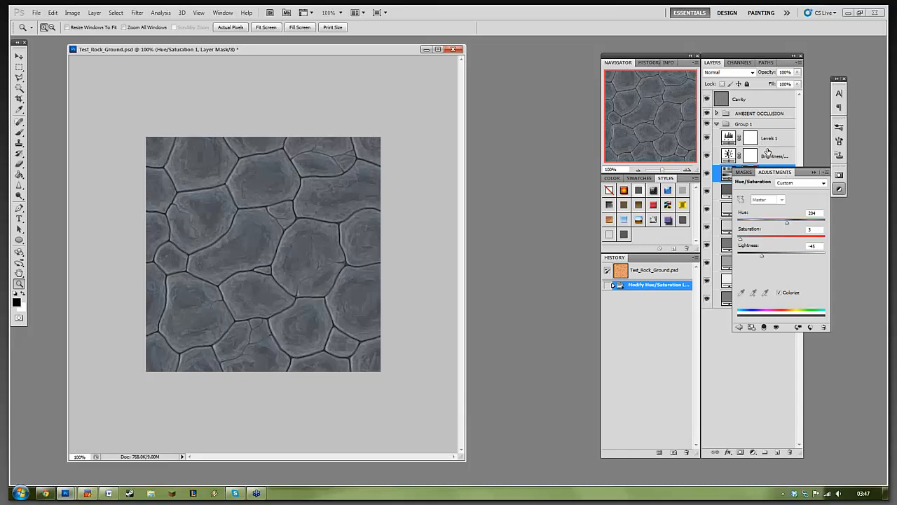
# Step: Adjust the brightness and contrast of the grey rock in the Brightness/Contrast 1 layer
pyautogui.click(768, 153)
pyautogui.click(806, 208)
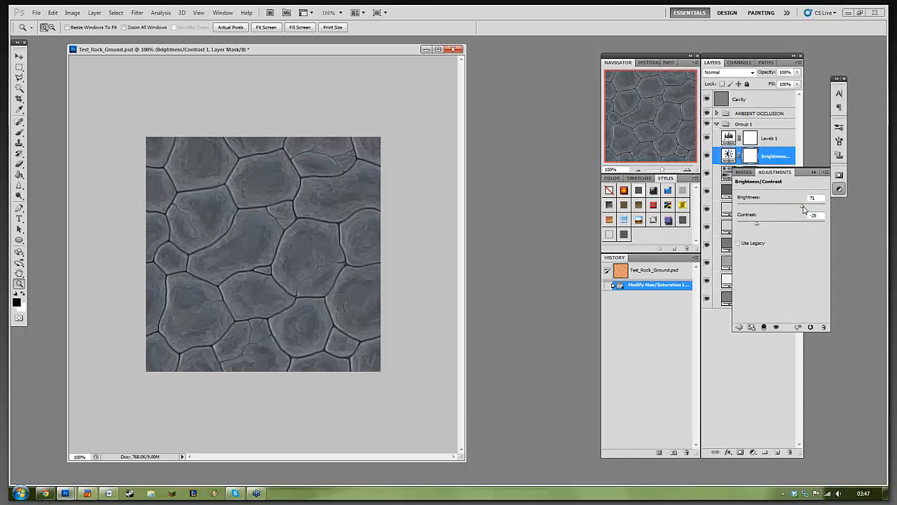
pyautogui.moveTo(804, 208); pyautogui.dragTo(805, 208)
pyautogui.moveTo(758, 224); pyautogui.dragTo(800, 250)
# Step: Set the Levels 1 layer's input levels to 39, 0.54 and 218, and view the texture at actual pixels
pyautogui.click(769, 140)
pyautogui.click(817, 230)
pyautogui.moveTo(816, 249); pyautogui.dragTo(761, 249)
pyautogui.rightClick(294, 229)
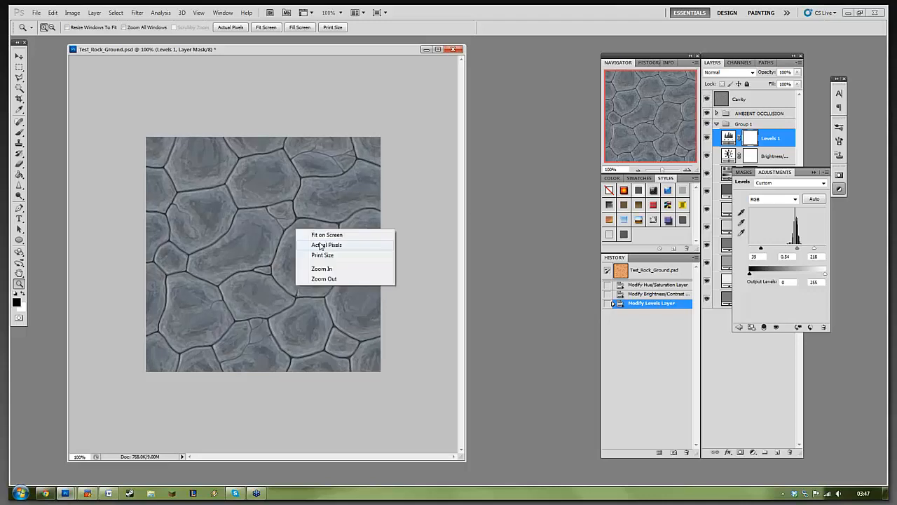
pyautogui.click(312, 243)
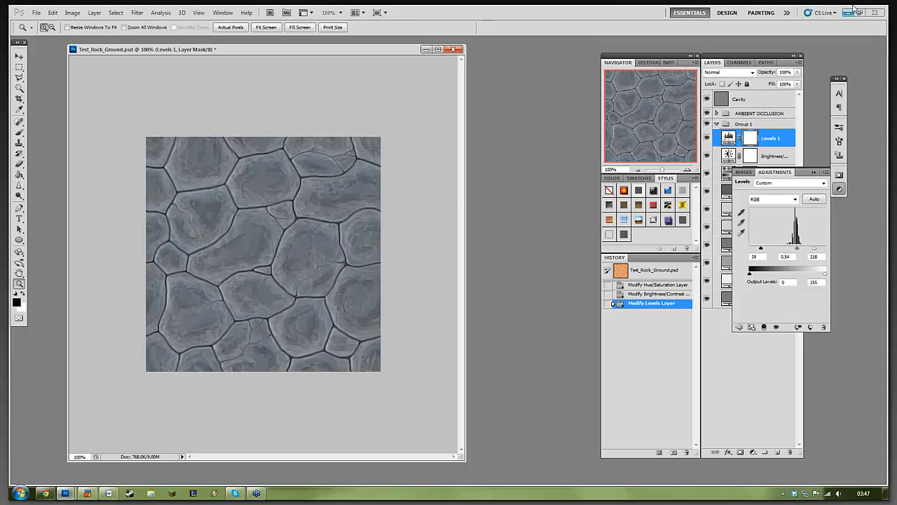
# Step: Compare the original snapshot with the Modify Levels Layer history state, finishing on the Test_Rock_Ground.psd snapshot
pyautogui.click(840, 191)
pyautogui.click(653, 273)
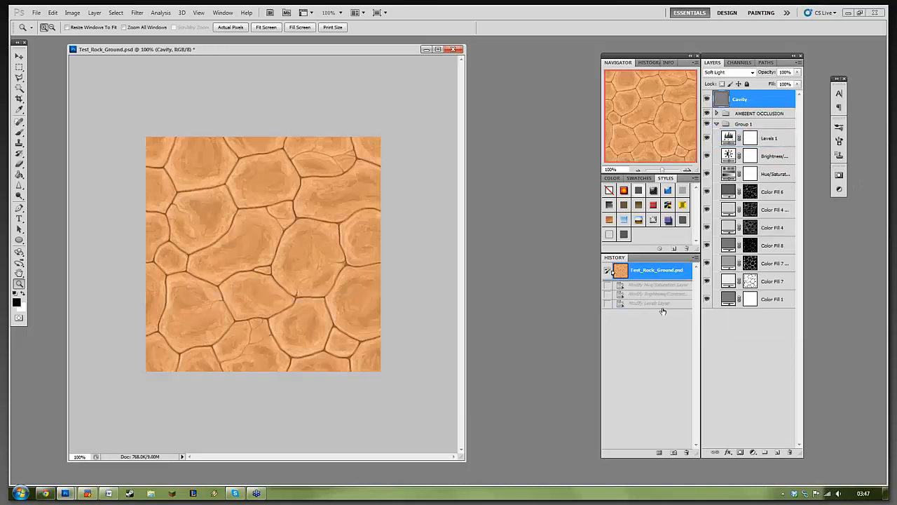
pyautogui.click(652, 305)
pyautogui.click(672, 275)
pyautogui.click(675, 304)
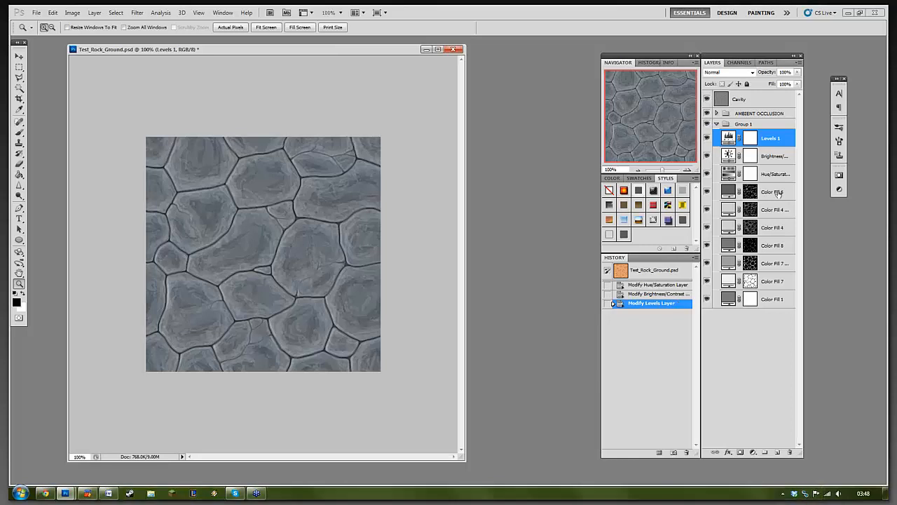
pyautogui.click(611, 272)
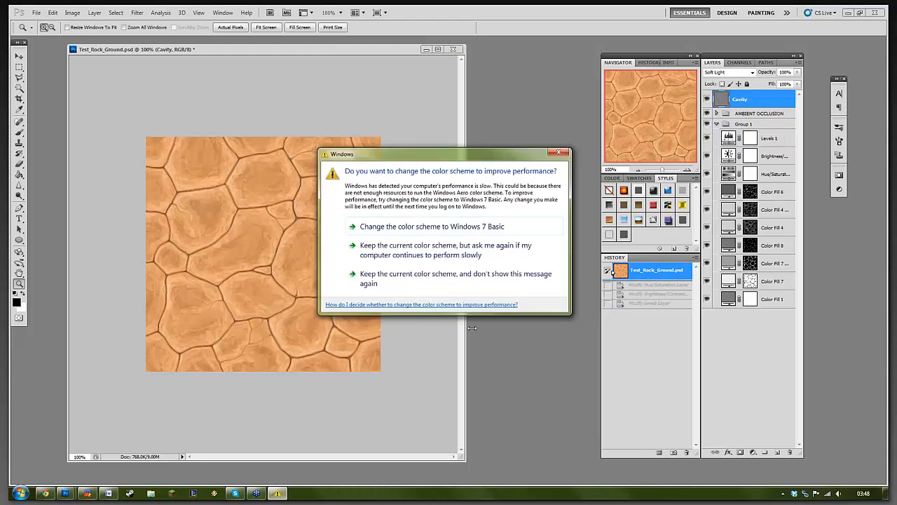
# Step: Dismiss the Windows colour scheme prompt and lower the brightness in the Brightness/Contrast 1 layer to darken the orange rock
pyautogui.click(480, 290)
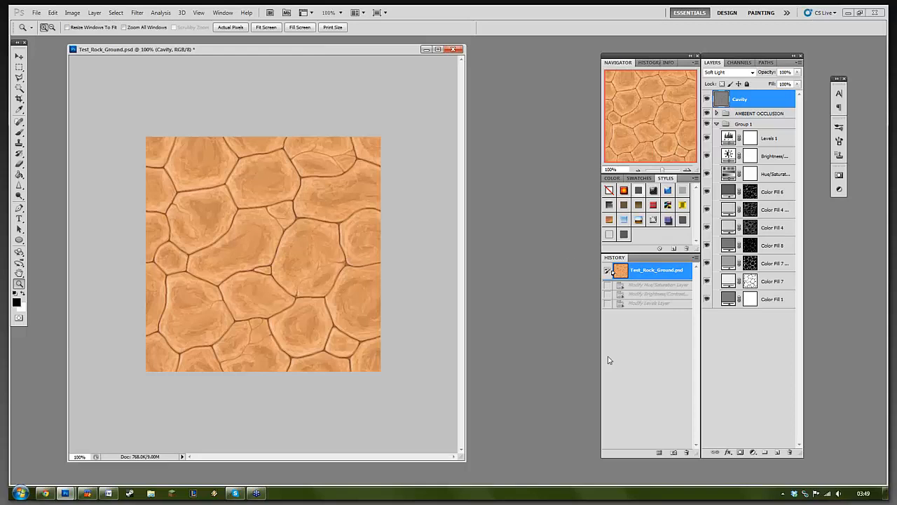
pyautogui.click(774, 175)
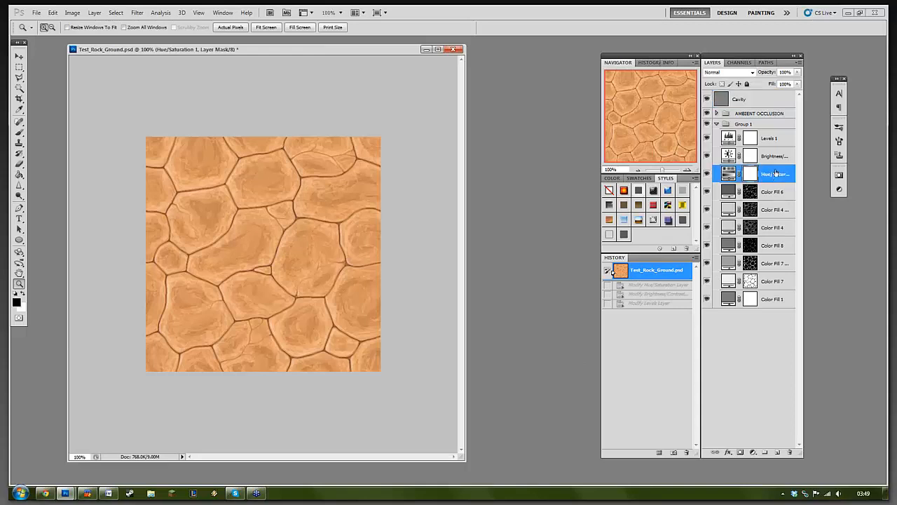
pyautogui.click(781, 141)
pyautogui.click(770, 173)
pyautogui.click(769, 162)
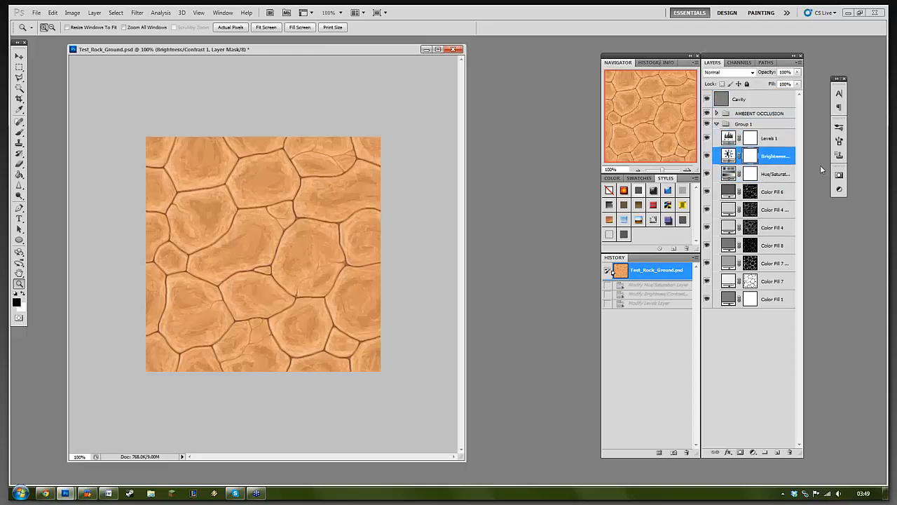
pyautogui.click(837, 192)
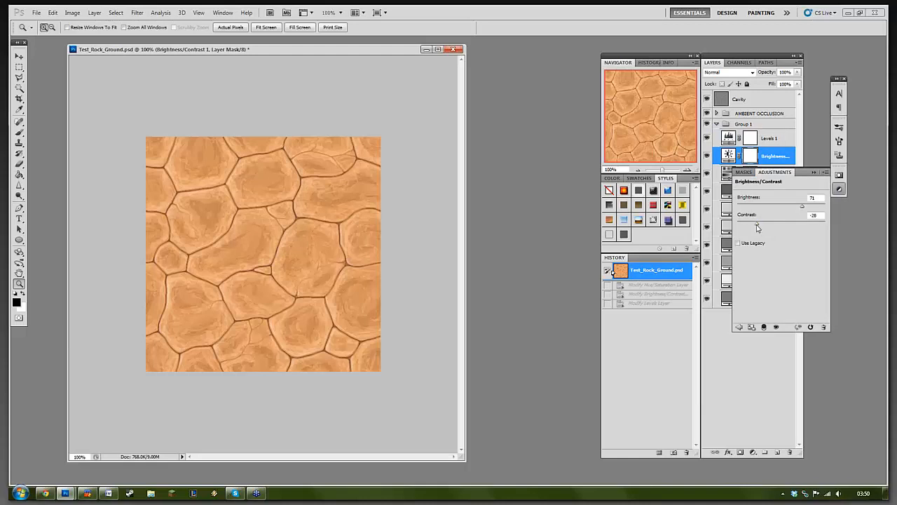
pyautogui.moveTo(754, 227); pyautogui.dragTo(784, 209)
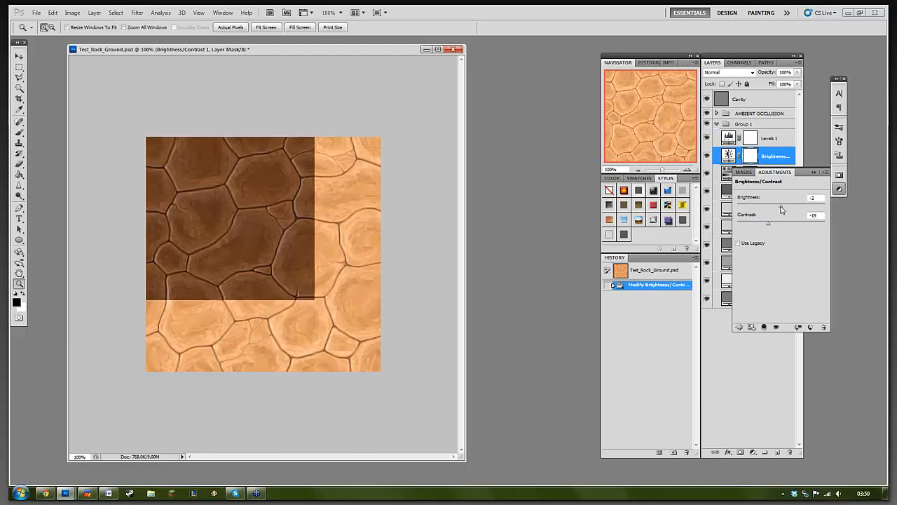
# Step: Recolour the rock to a dark bluish grey in the Hue/Saturation 1 layer, setting hue to 241 and saturation to 3
pyautogui.click(778, 158)
pyautogui.click(781, 174)
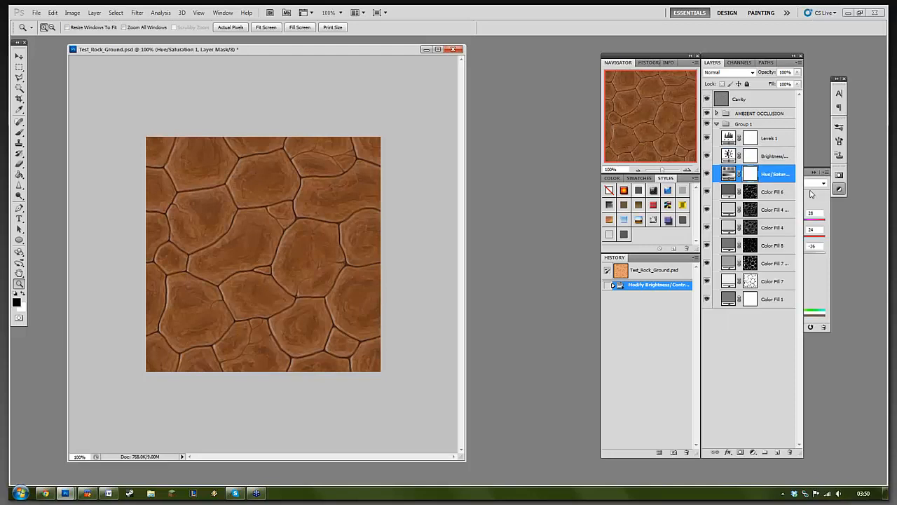
pyautogui.click(815, 200)
pyautogui.moveTo(746, 226); pyautogui.dragTo(776, 255)
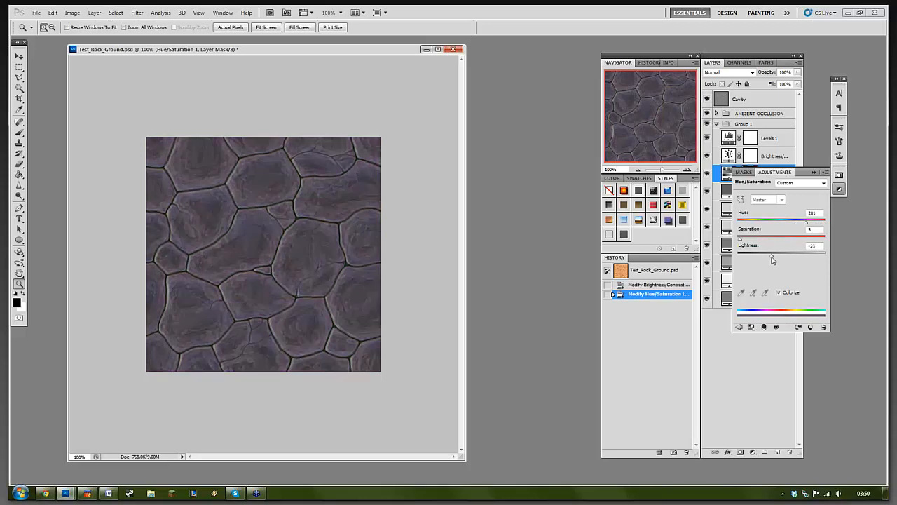
pyautogui.moveTo(805, 225); pyautogui.dragTo(762, 228)
# Step: Readjust the Brightness/Contrast 1 layer and set the Levels 1 layer's input levels to 71, 0.74 and 233
pyautogui.click(771, 156)
pyautogui.click(765, 144)
pyautogui.click(765, 139)
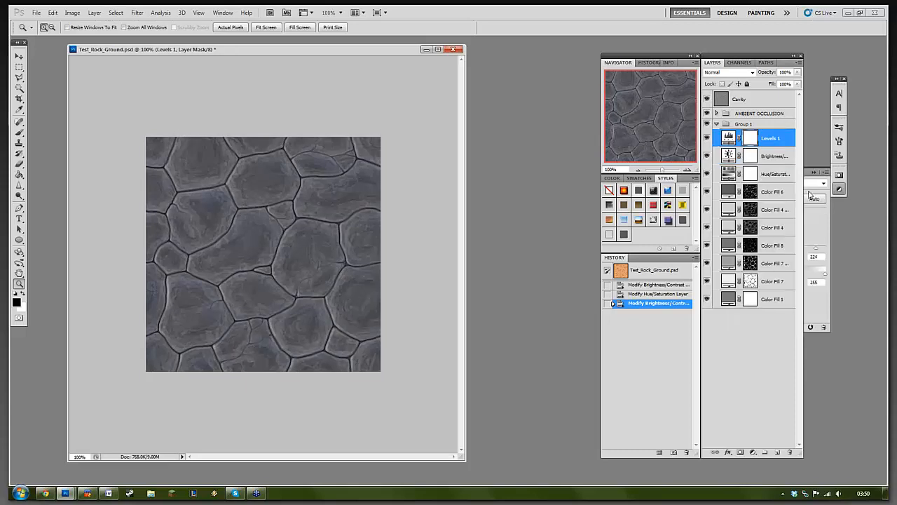
pyautogui.click(807, 215)
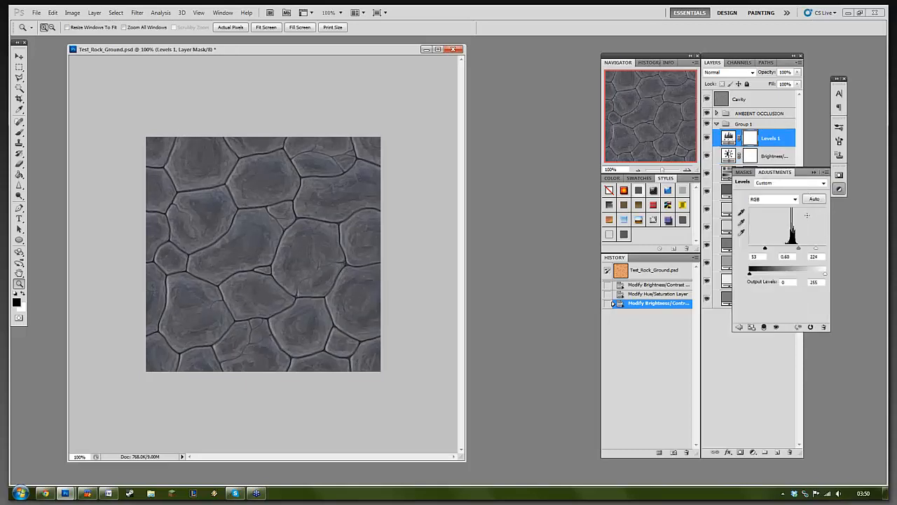
pyautogui.moveTo(798, 249); pyautogui.dragTo(818, 249)
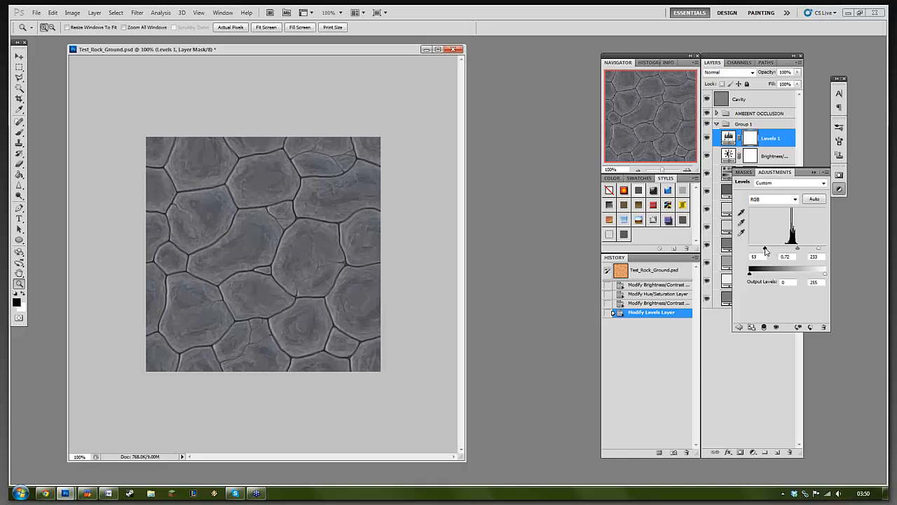
pyautogui.moveTo(766, 251); pyautogui.dragTo(799, 242)
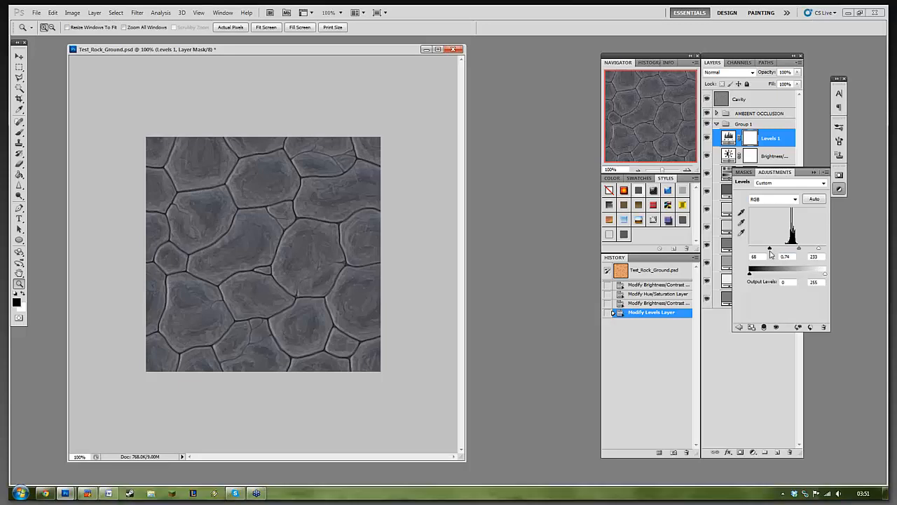
pyautogui.moveTo(770, 254); pyautogui.dragTo(771, 253)
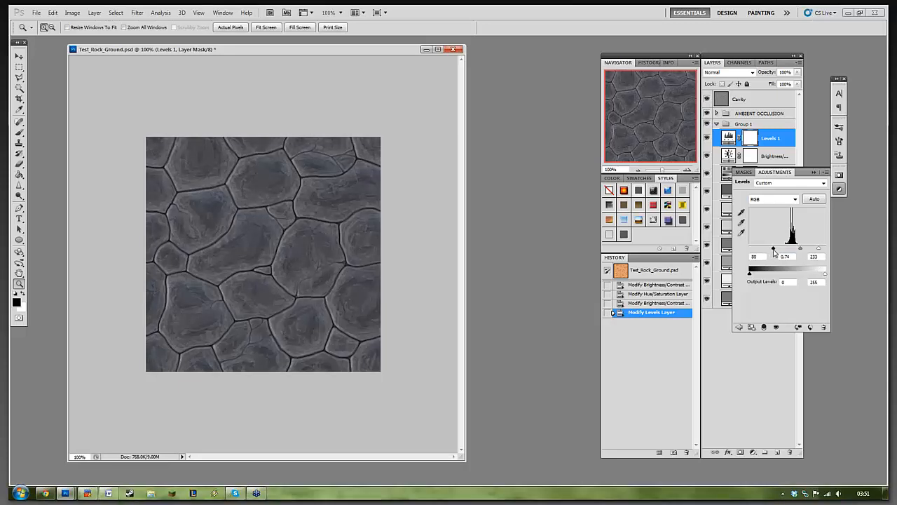
pyautogui.click(839, 189)
# Step: Lighten the grey rock in the Brightness/Contrast 1 layer, setting brightness to 16 and contrast to -2
pyautogui.click(780, 151)
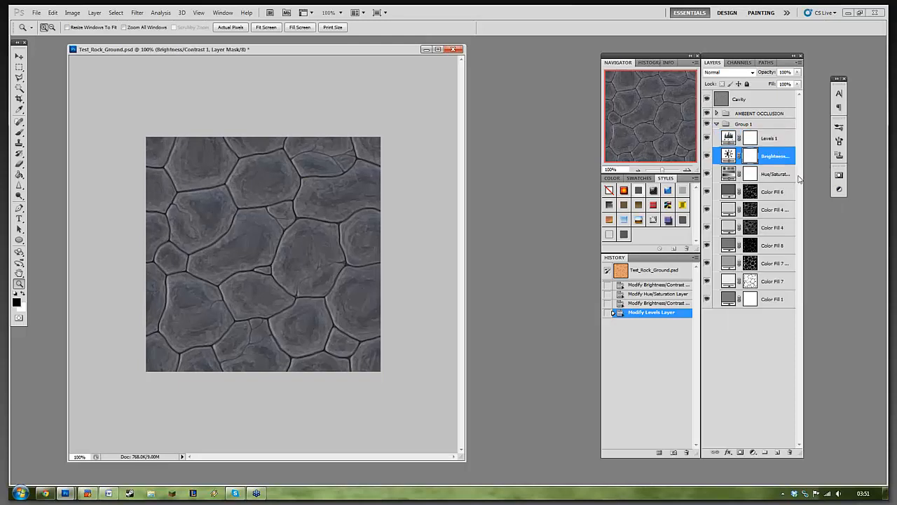
pyautogui.click(839, 190)
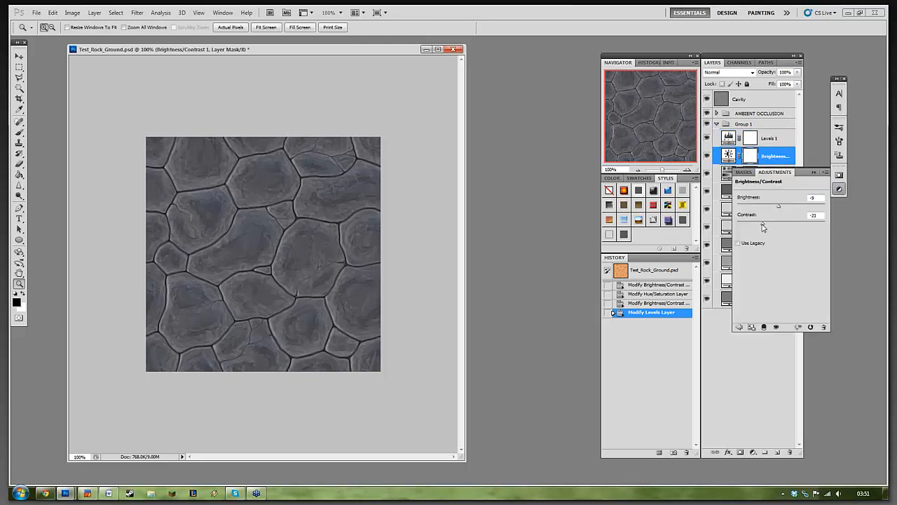
pyautogui.moveTo(763, 225); pyautogui.dragTo(769, 225)
pyautogui.moveTo(780, 208)
pyautogui.mouseDown()
pyautogui.moveTo(726, 210)
pyautogui.moveTo(806, 214)
pyautogui.moveTo(781, 212)
pyautogui.moveTo(771, 226)
pyautogui.moveTo(804, 225)
pyautogui.moveTo(762, 225)
pyautogui.moveTo(786, 209)
pyautogui.mouseUp()
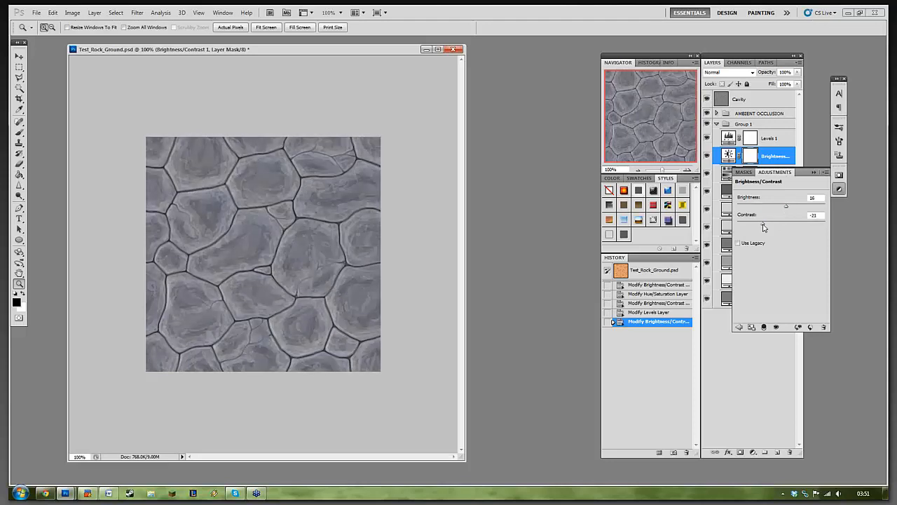
pyautogui.moveTo(762, 225); pyautogui.dragTo(779, 226)
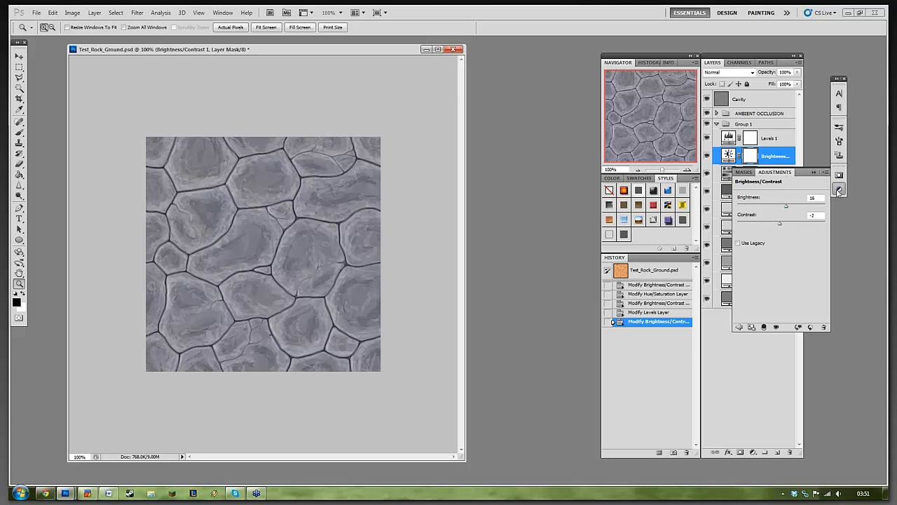
# Step: Shift the rock's hue to a more neutral grey in the Hue/Saturation 1 layer, with saturation 1 and lightness -16
pyautogui.click(772, 139)
pyautogui.click(839, 191)
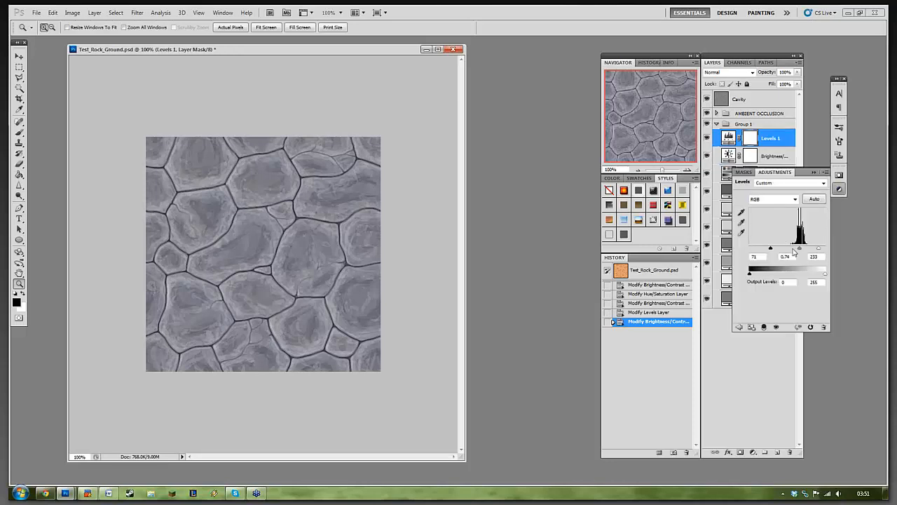
pyautogui.click(839, 189)
pyautogui.click(771, 173)
pyautogui.click(839, 189)
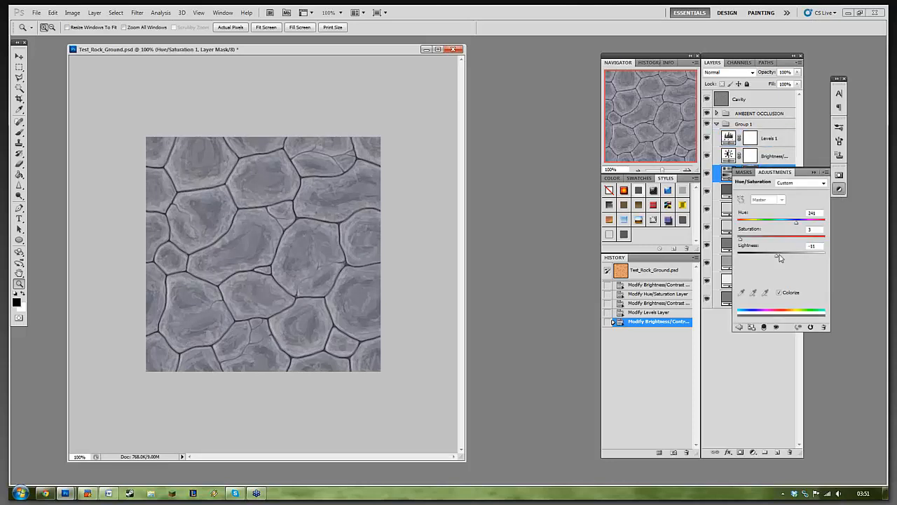
pyautogui.moveTo(779, 260); pyautogui.dragTo(739, 240)
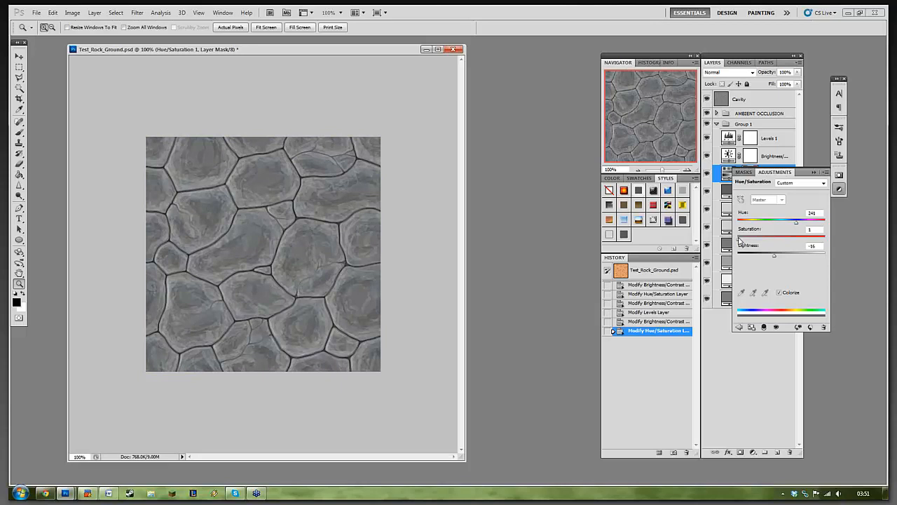
pyautogui.moveTo(797, 227); pyautogui.dragTo(745, 229)
pyautogui.click(840, 194)
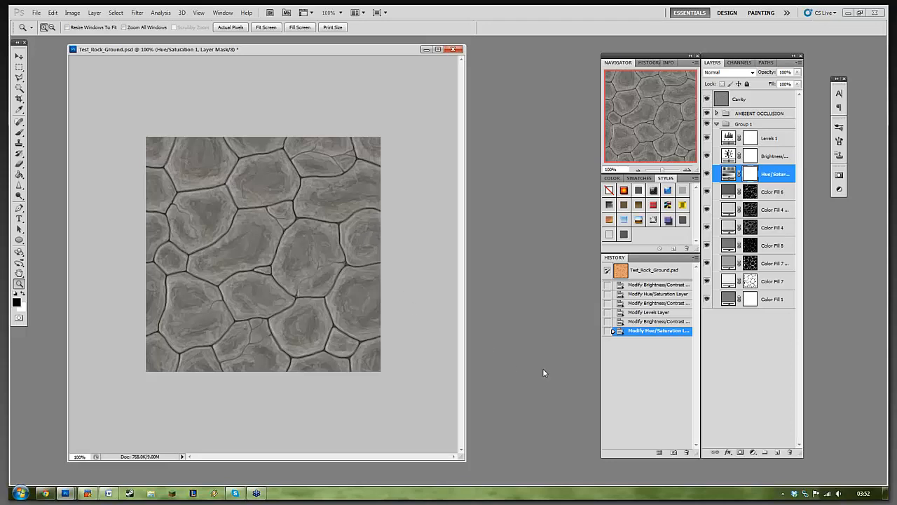
# Step: Compare the grey rock with the original snapshot, and set the Brightness/Contrast 1 layer to brightness 10 and contrast 60
pyautogui.click(679, 275)
pyautogui.click(669, 330)
pyautogui.click(765, 157)
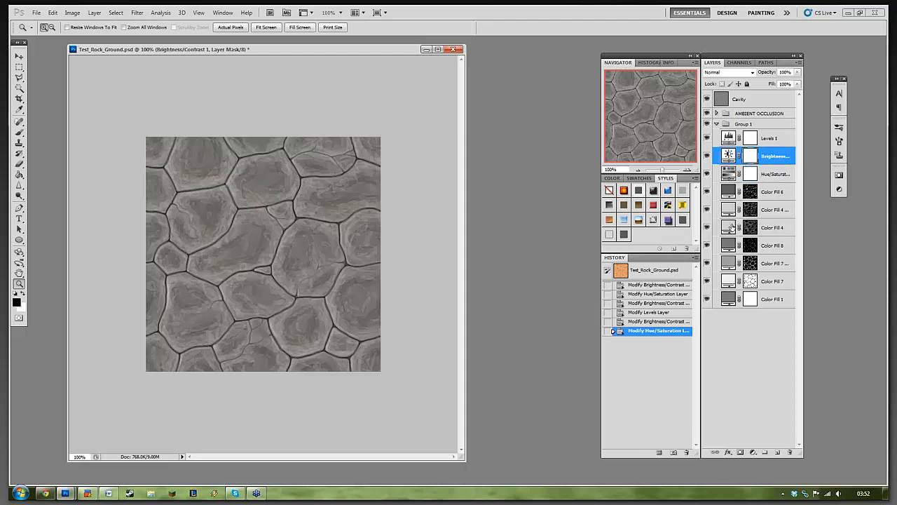
pyautogui.click(840, 190)
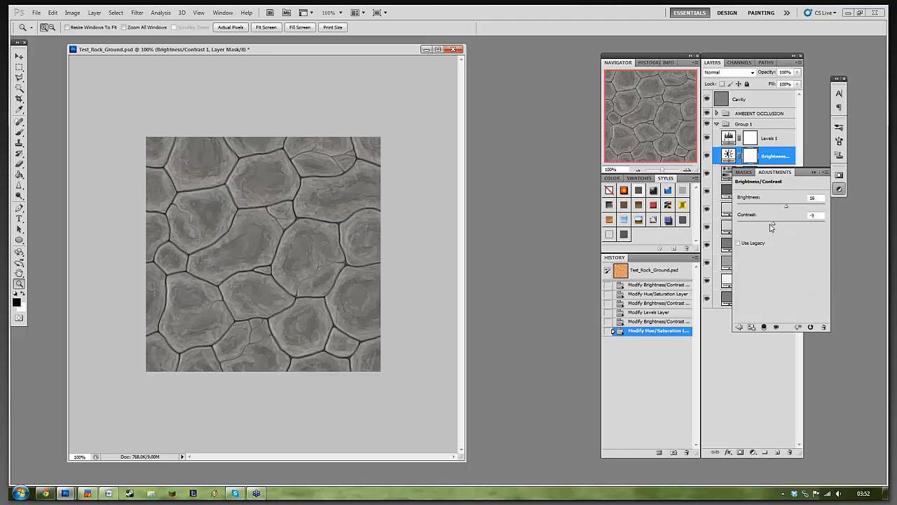
pyautogui.moveTo(770, 225); pyautogui.dragTo(811, 228)
pyautogui.moveTo(785, 208); pyautogui.dragTo(785, 210)
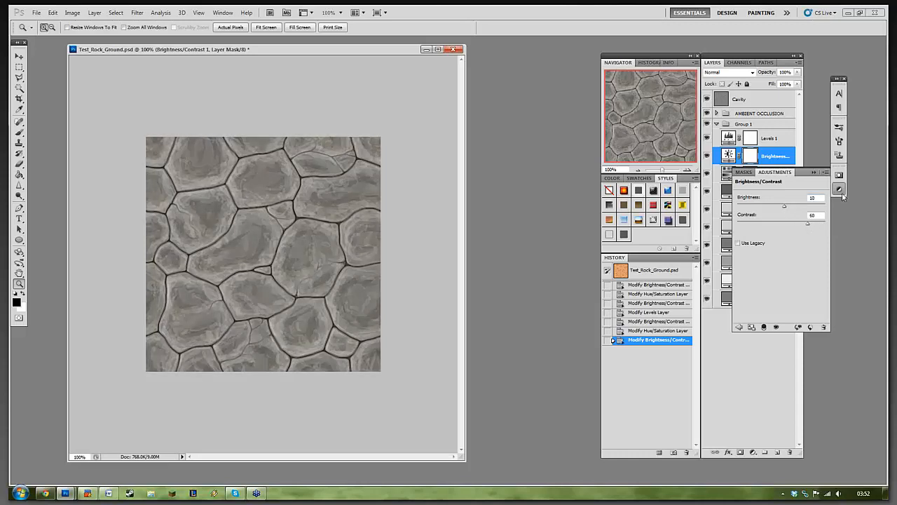
pyautogui.click(843, 193)
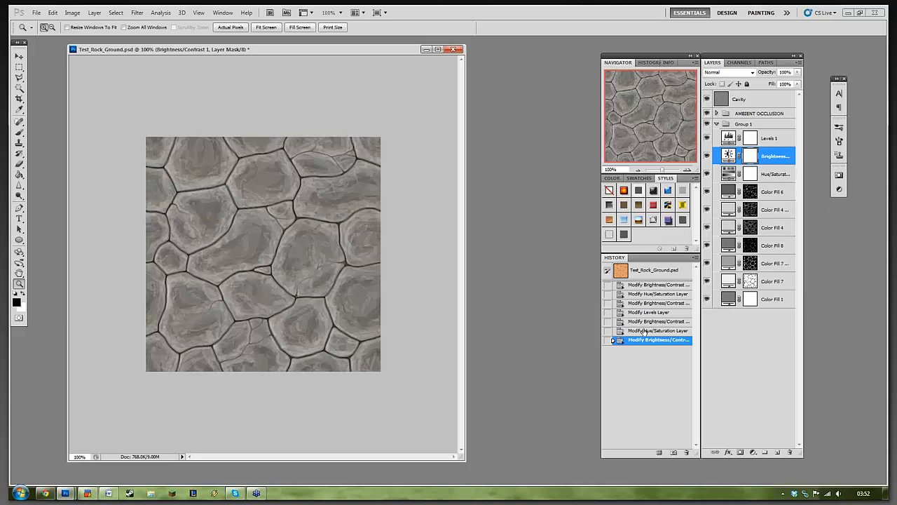
# Step: Compare the last three history states of the recoloured rock, finishing on the latest Brightness/Contrast change
pyautogui.click(656, 321)
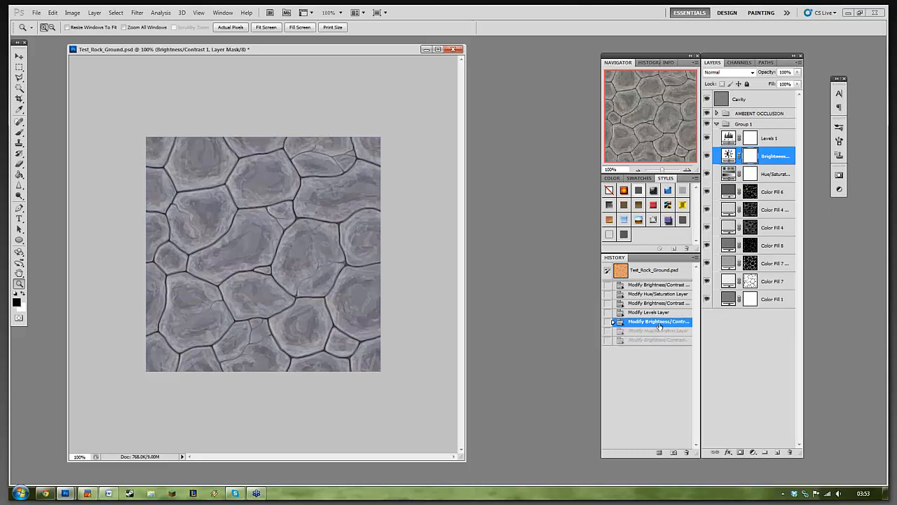
pyautogui.click(658, 330)
pyautogui.click(657, 340)
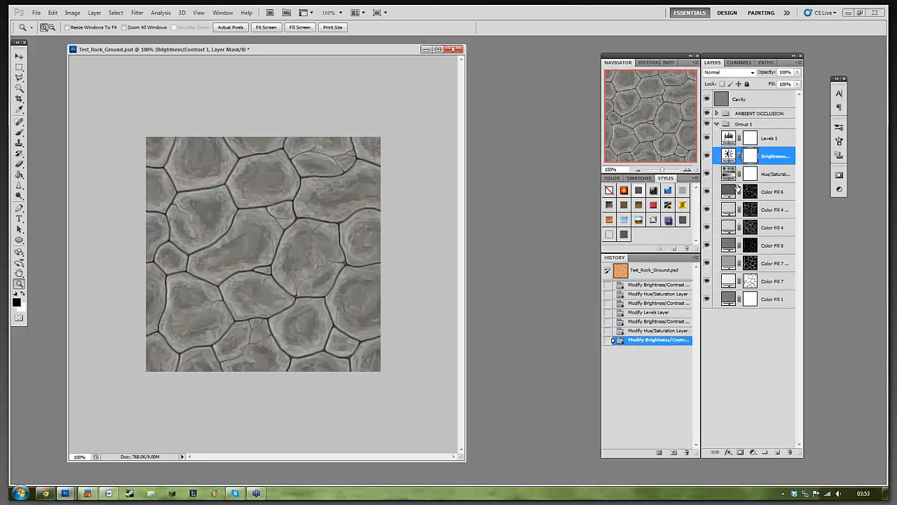
# Step: Strengthen the rock's tonal contrast in the Levels 1 layer, setting the midtone input to 0.66 and the white input to 221
pyautogui.click(755, 181)
pyautogui.click(766, 142)
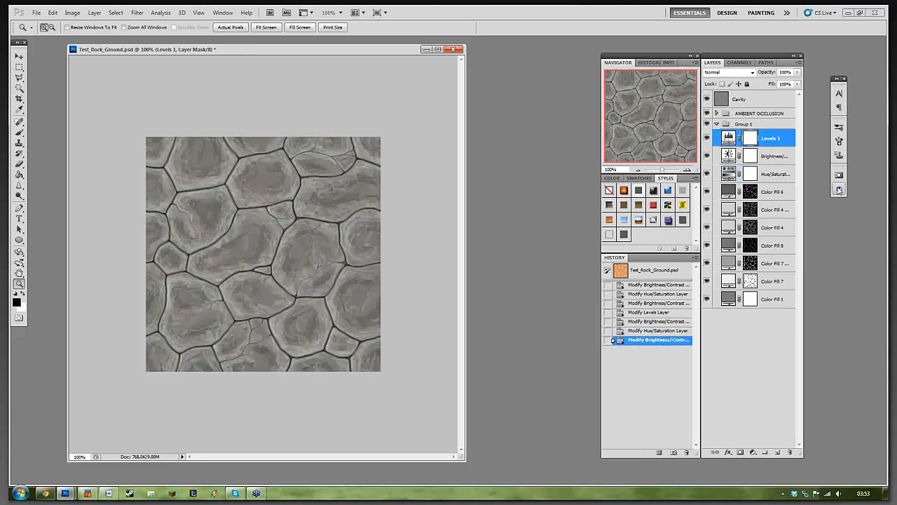
pyautogui.click(839, 188)
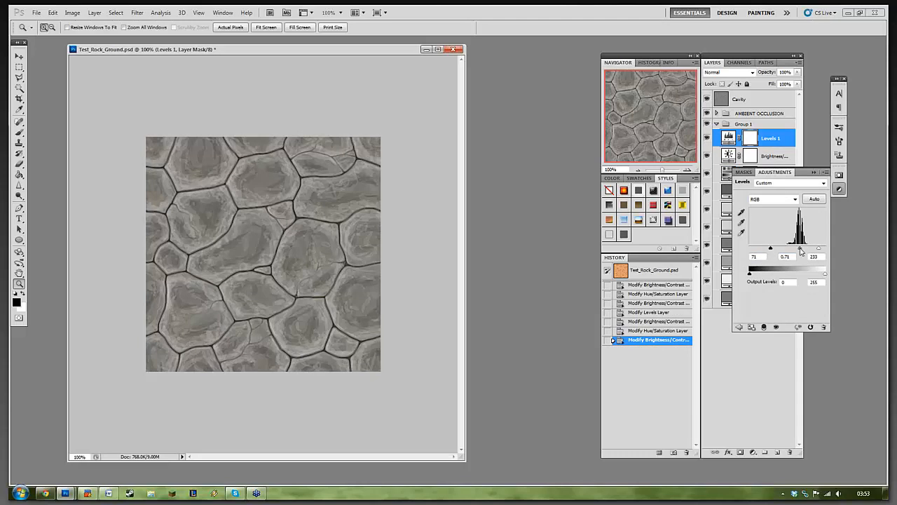
pyautogui.moveTo(802, 251); pyautogui.dragTo(771, 251)
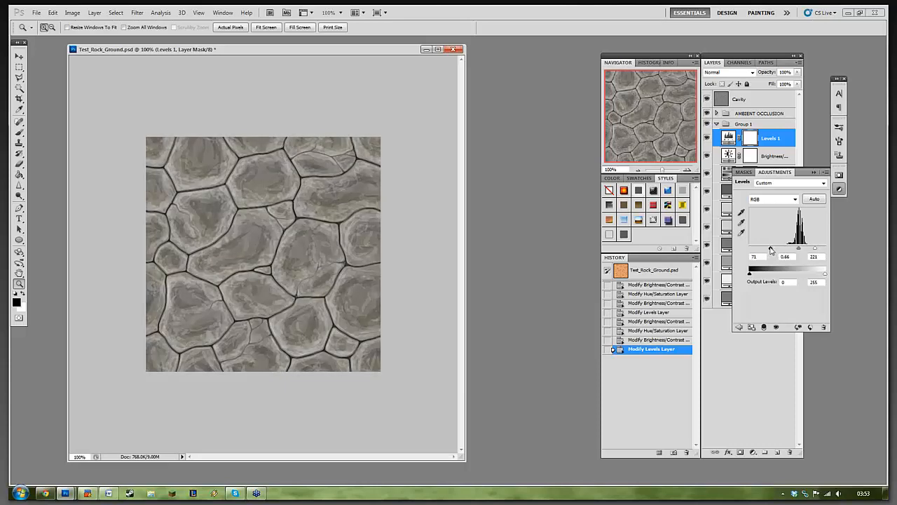
pyautogui.click(839, 190)
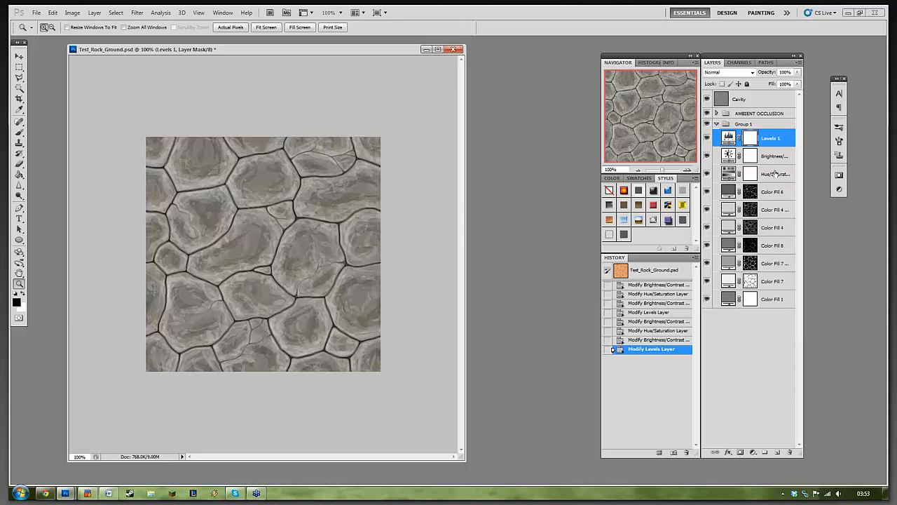
# Step: Check the current settings of the Hue/Saturation 1 and Brightness/Contrast 1 layers
pyautogui.click(774, 173)
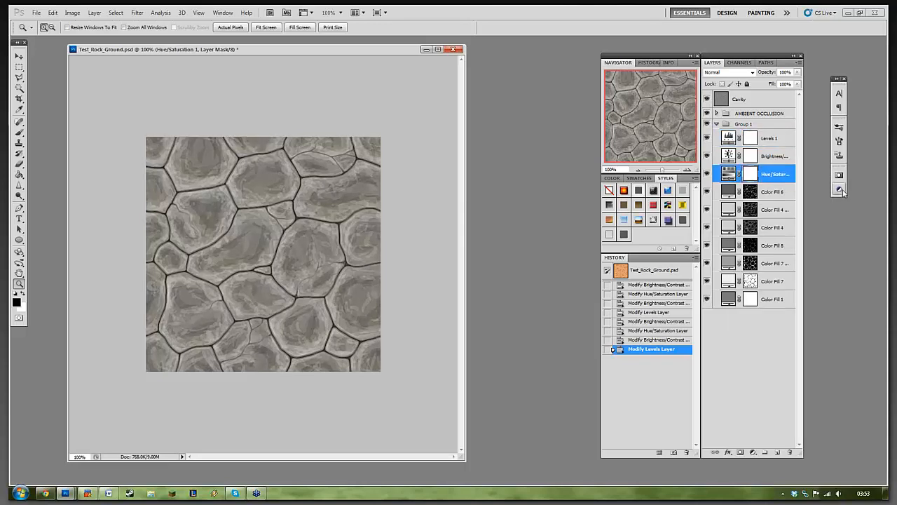
pyautogui.click(839, 190)
pyautogui.click(839, 190)
pyautogui.click(782, 161)
pyautogui.click(840, 190)
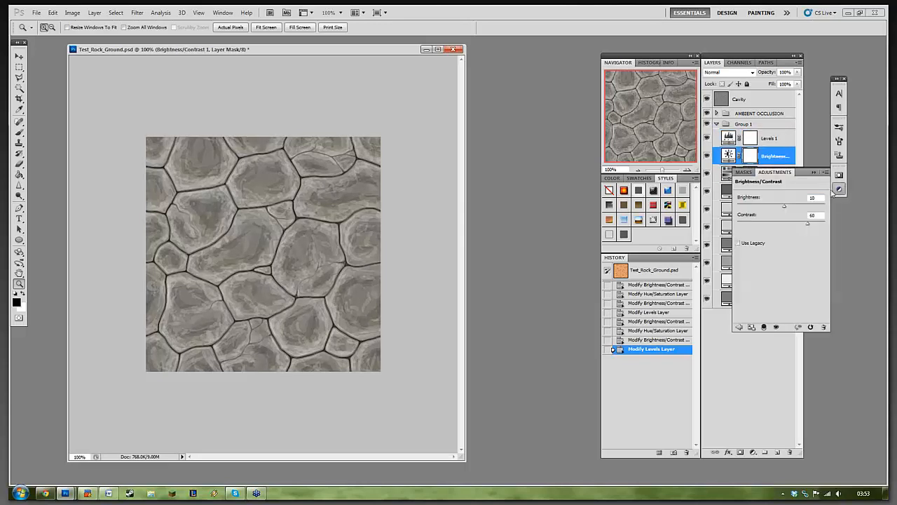
pyautogui.click(840, 190)
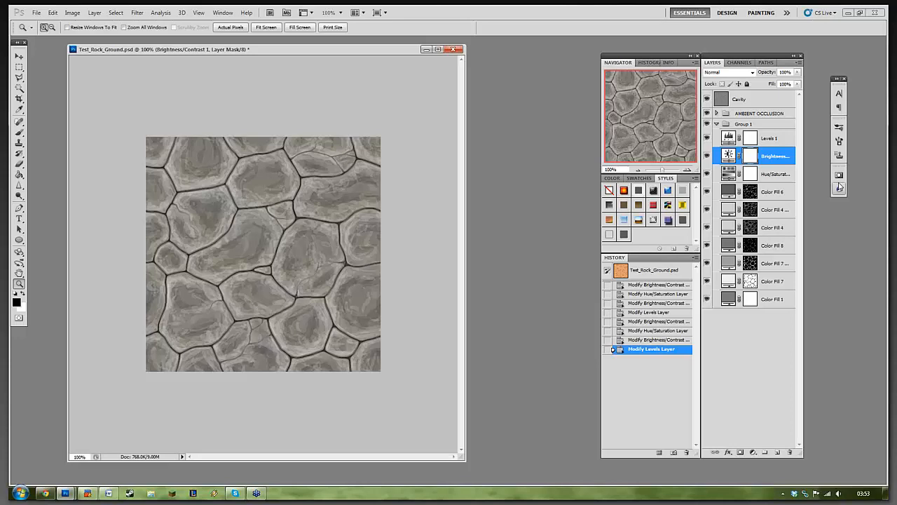
# Step: Lighten the rock in the Levels 1 layer, setting the input levels to black 51, midtone 0.84 and white 223
pyautogui.click(761, 138)
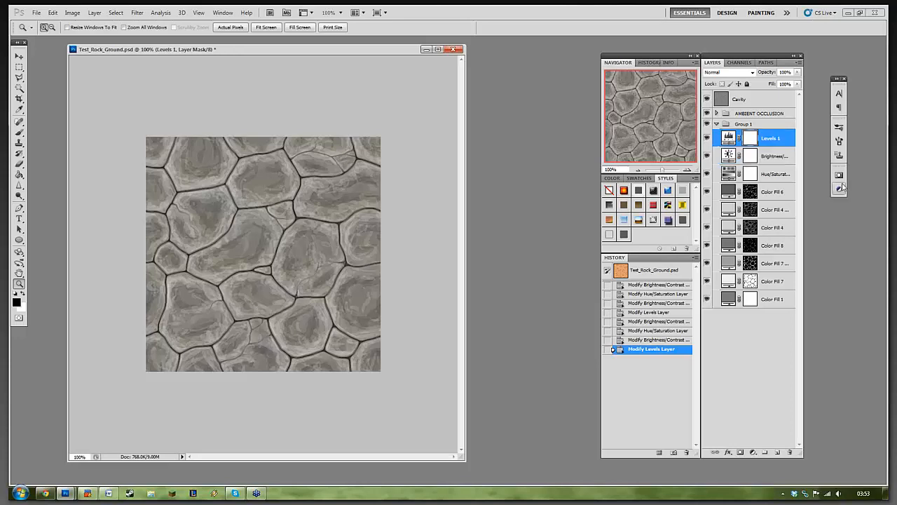
pyautogui.click(839, 188)
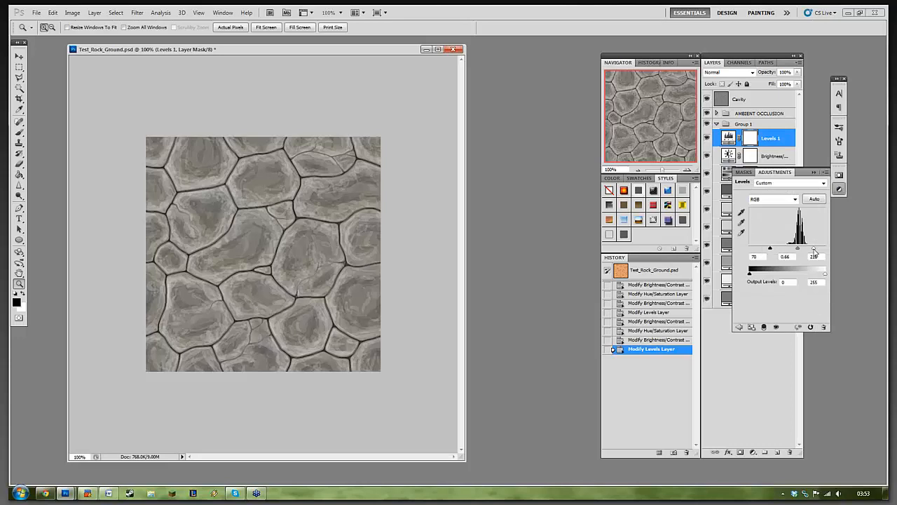
pyautogui.moveTo(816, 250)
pyautogui.mouseDown()
pyautogui.moveTo(765, 250)
pyautogui.moveTo(796, 251)
pyautogui.mouseUp()
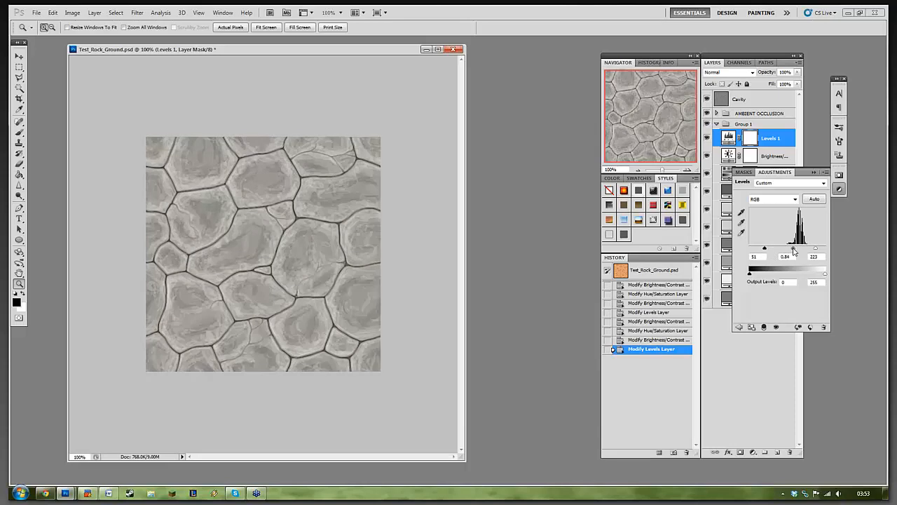
pyautogui.click(838, 191)
# Step: Warm and slightly darken the rock in the Hue/Saturation 1 layer with hue 38, saturation 3 and lightness -18
pyautogui.click(774, 173)
pyautogui.click(839, 190)
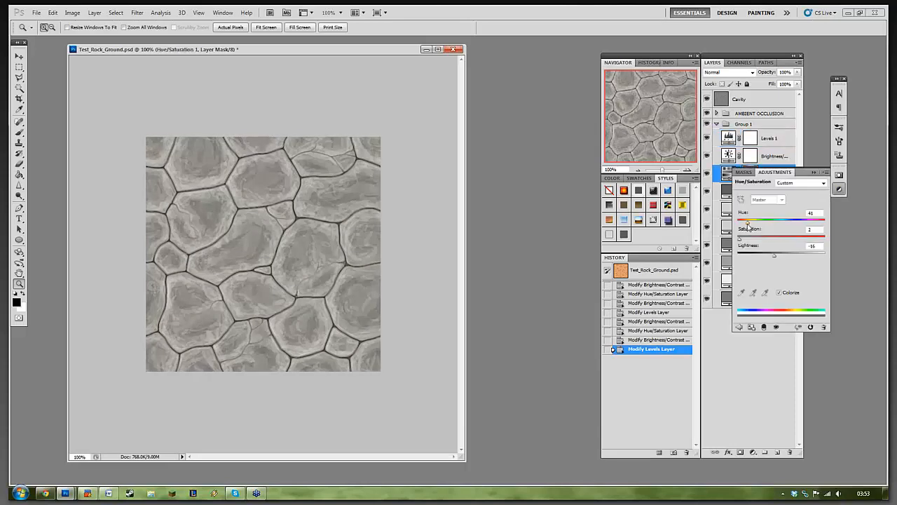
pyautogui.moveTo(749, 223)
pyautogui.mouseDown()
pyautogui.moveTo(741, 242)
pyautogui.moveTo(746, 223)
pyautogui.mouseUp()
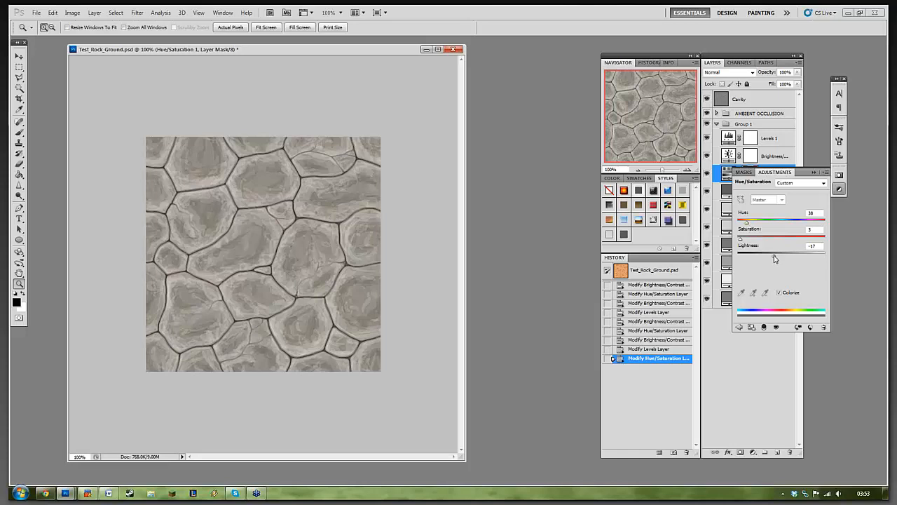
pyautogui.moveTo(775, 259); pyautogui.dragTo(774, 258)
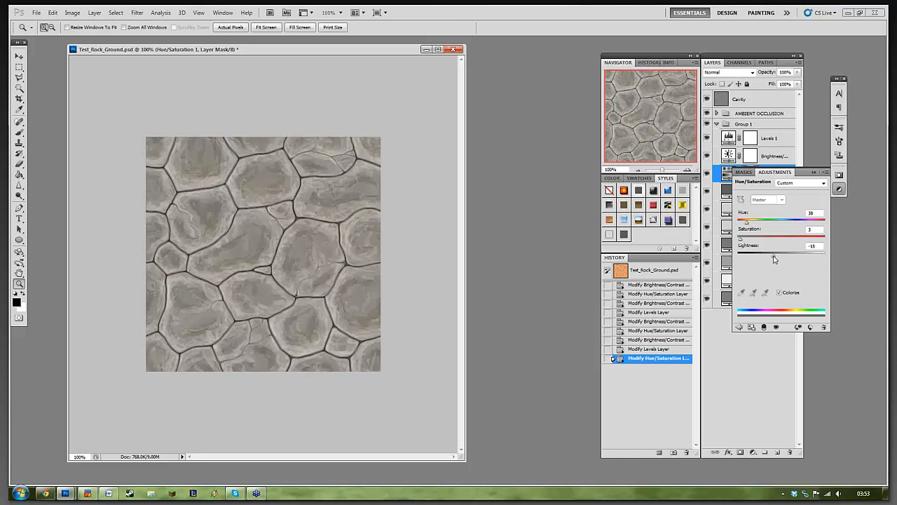
pyautogui.click(839, 189)
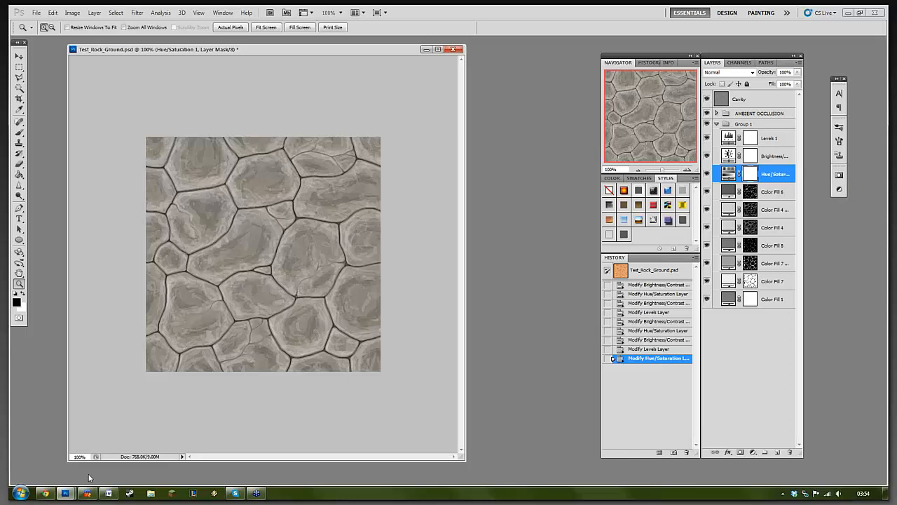
# Step: Switch to the Project Elythia - Milestone 1 - GDD.docx document in Word and examine the health rules for structures
pyautogui.click(110, 495)
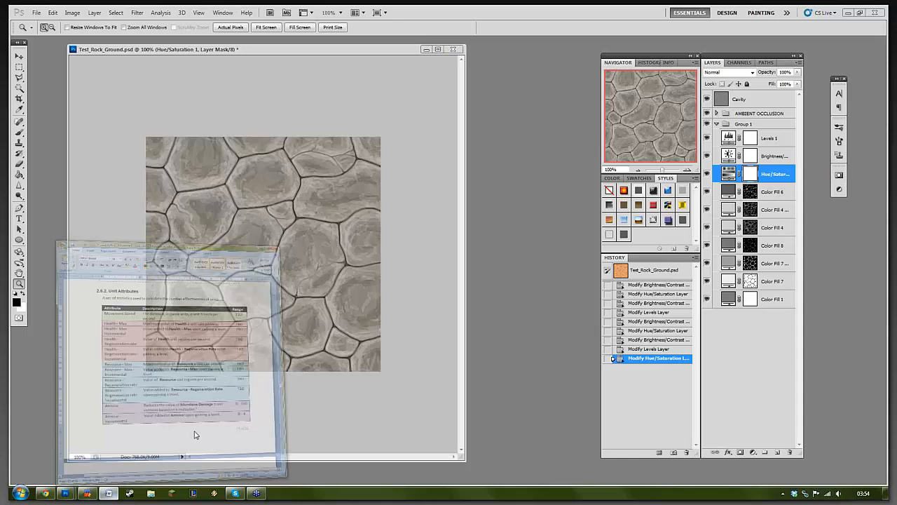
pyautogui.scroll(-15, 180, 257)
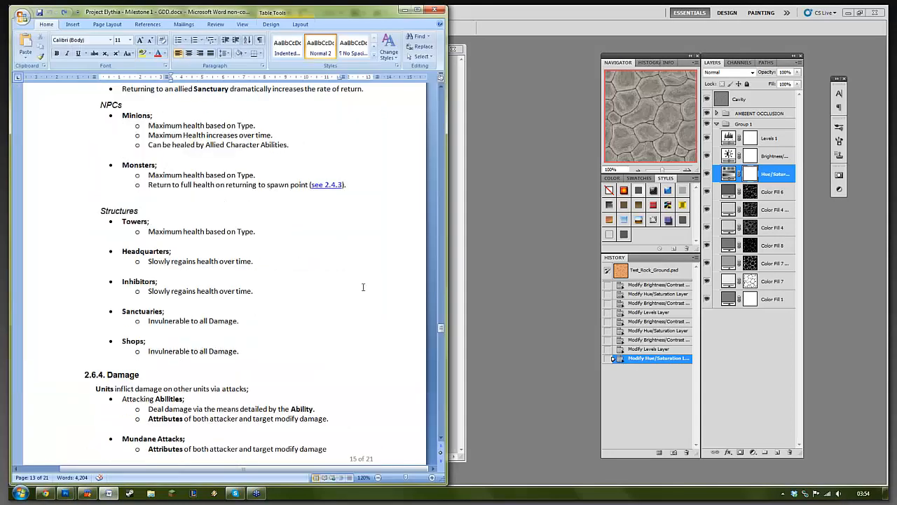
pyautogui.click(181, 257)
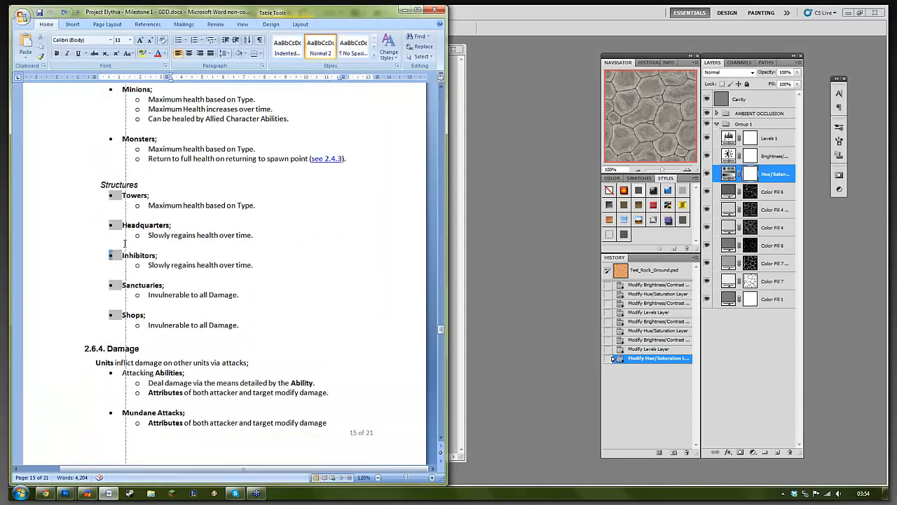
pyautogui.click(295, 257)
pyautogui.moveTo(193, 252); pyautogui.dragTo(122, 257)
pyautogui.click(331, 247)
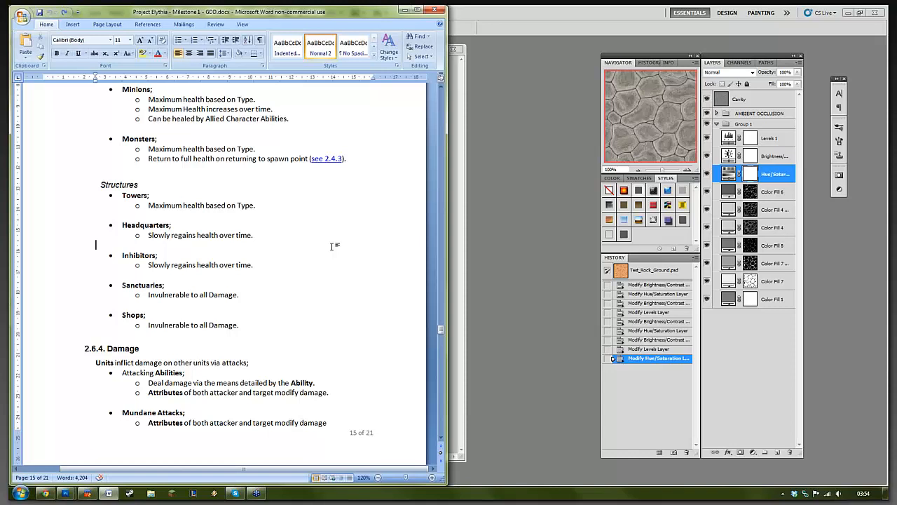
# Step: Read through the specific unit rules in sections 2.6.3 Health and 2.6.4 Damage of the design document
pyautogui.scroll(5, 333, 256)
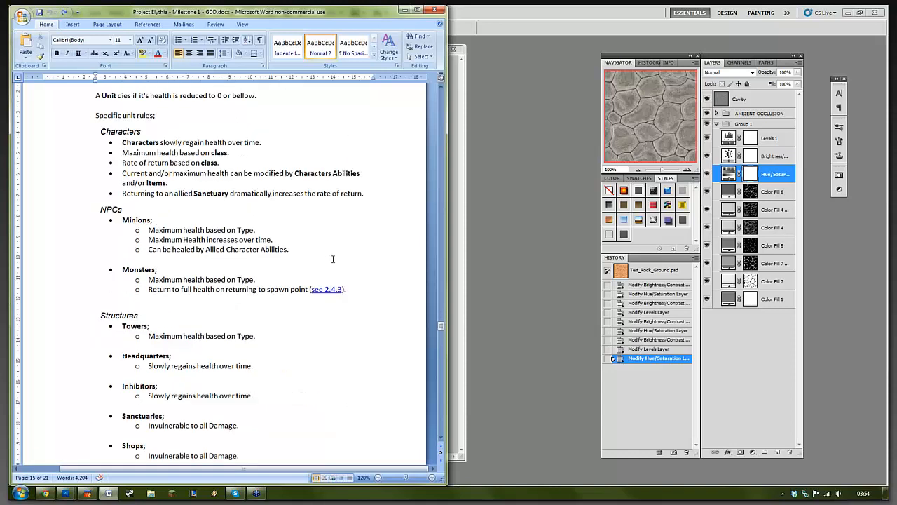
pyautogui.scroll(1, 333, 259)
pyautogui.scroll(-10, 333, 259)
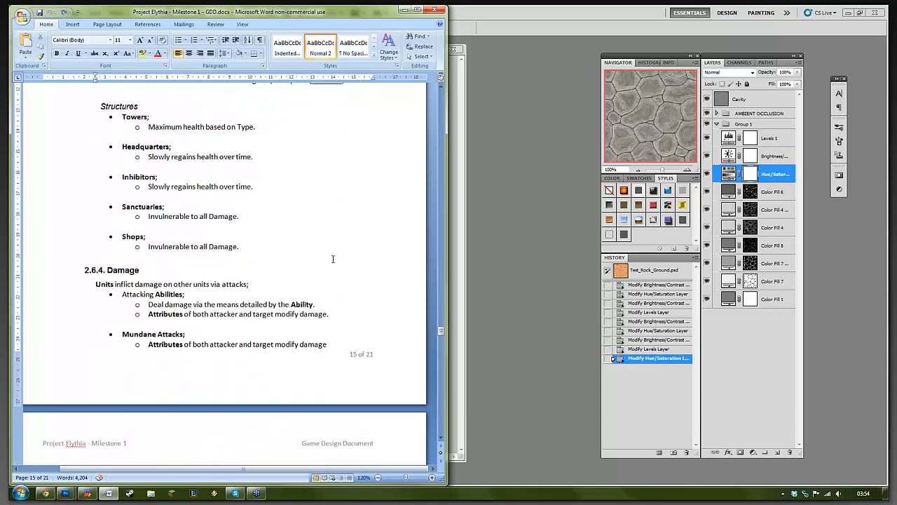
pyautogui.scroll(-8, 333, 259)
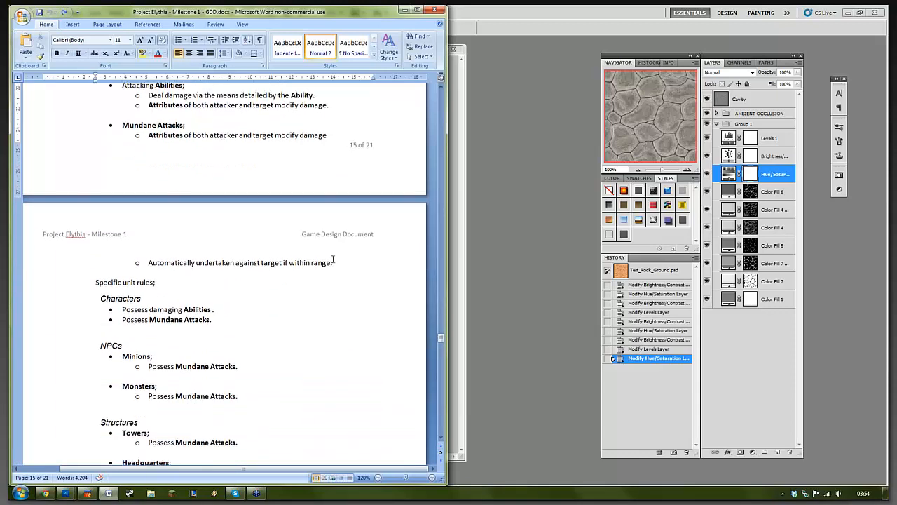
pyautogui.scroll(-6, 333, 260)
pyautogui.scroll(8, 333, 260)
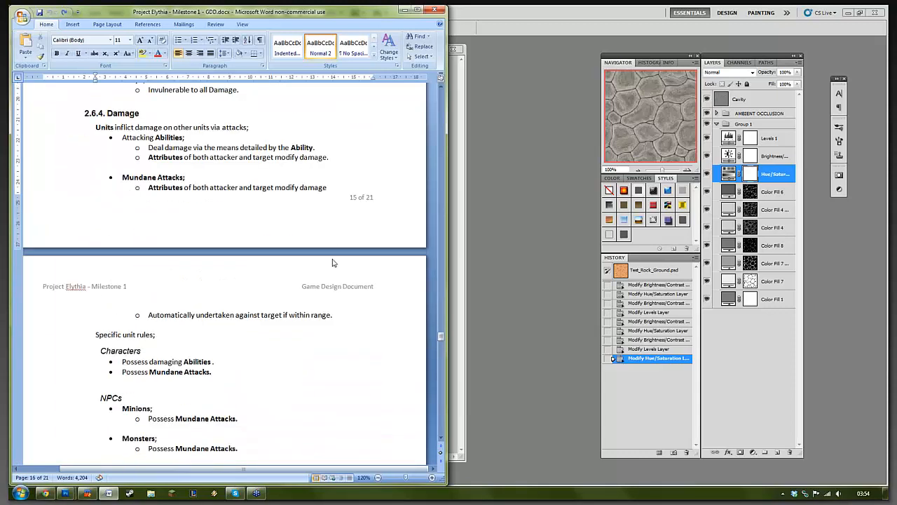
pyautogui.scroll(10, 333, 261)
pyautogui.scroll(10, 333, 259)
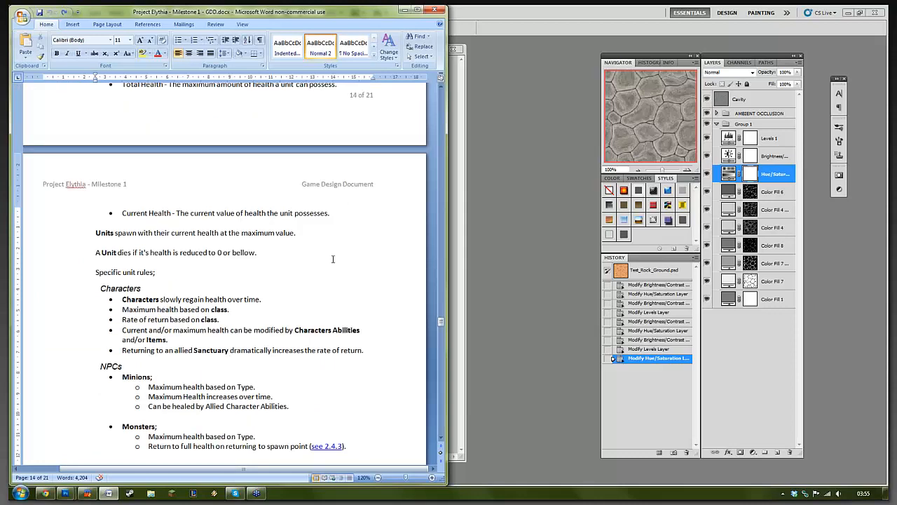
pyautogui.scroll(1, 333, 259)
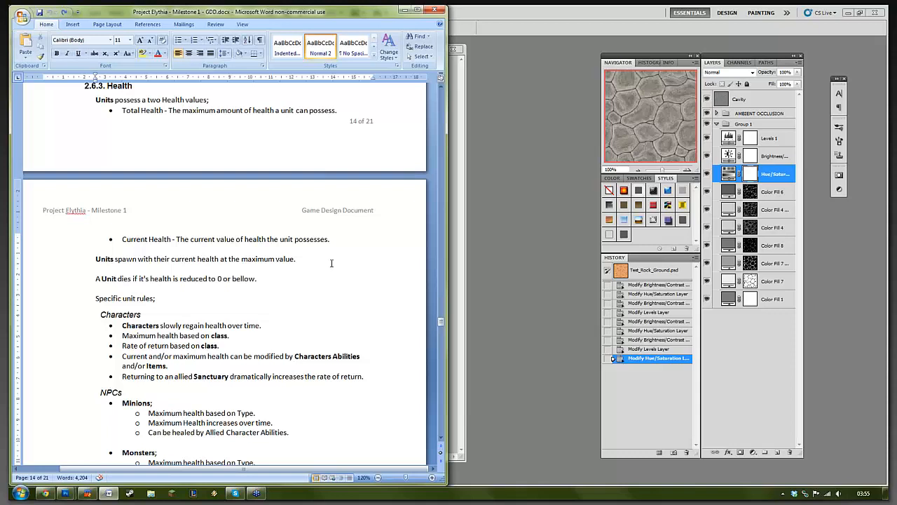
# Step: Review the earlier pages of the design document, from the unit attributes table back to the tower target priority flowchart and tower rules
pyautogui.scroll(9, 332, 263)
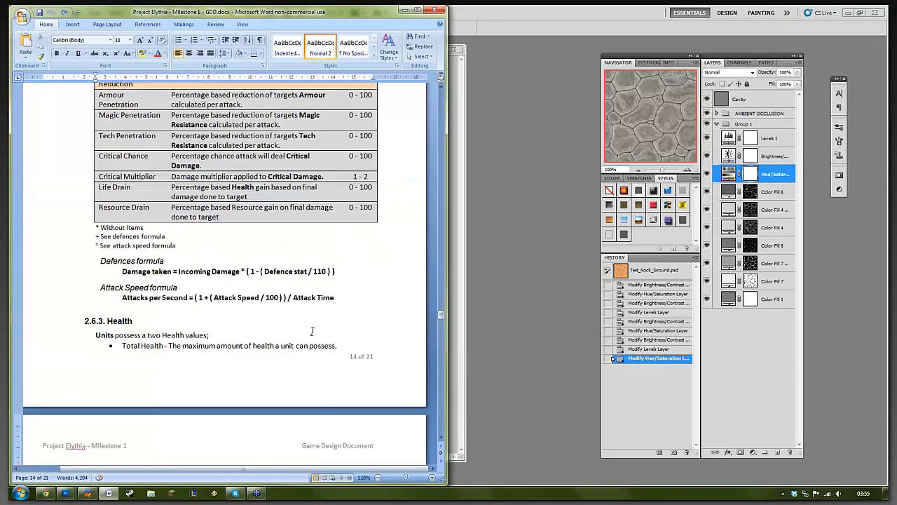
pyautogui.scroll(10, 313, 332)
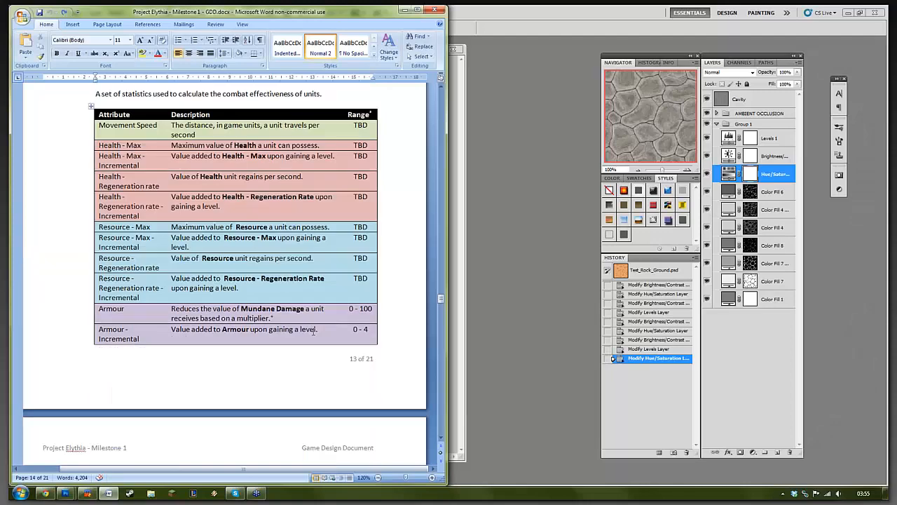
pyautogui.scroll(15, 312, 332)
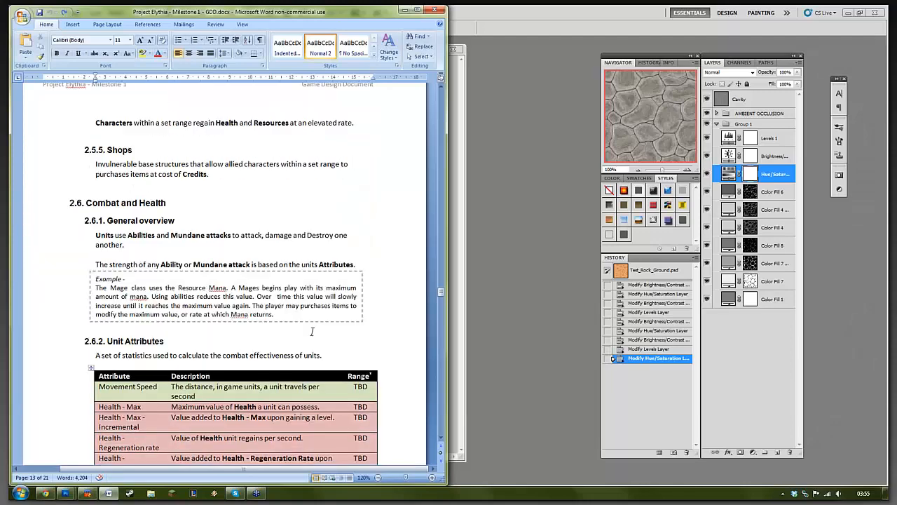
pyautogui.scroll(11, 312, 332)
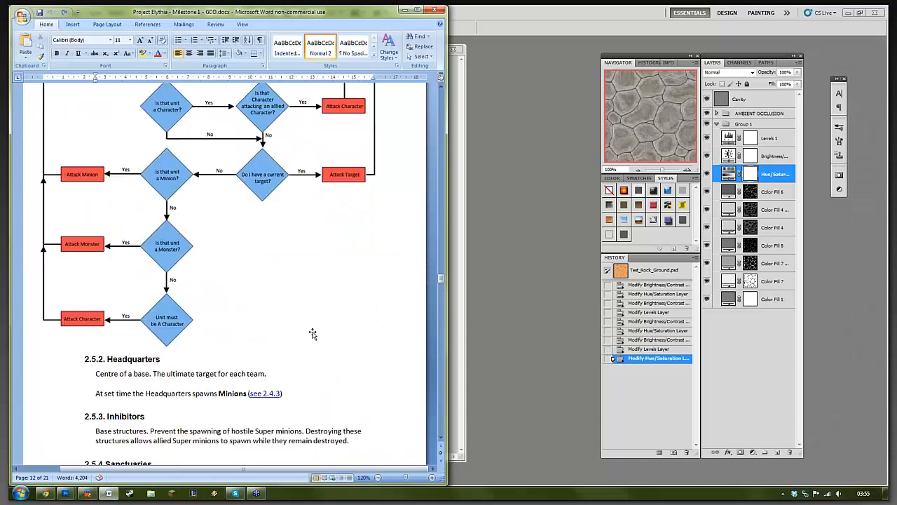
pyautogui.scroll(6, 313, 334)
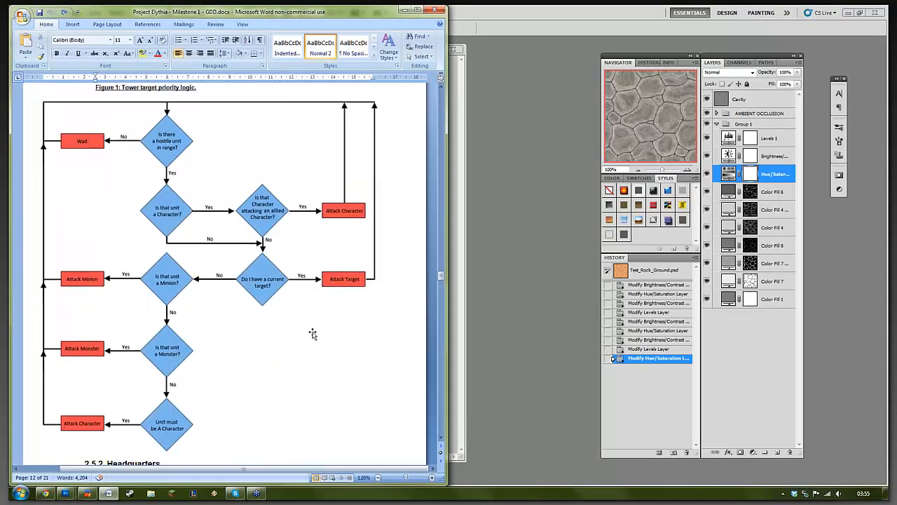
pyautogui.scroll(14, 313, 333)
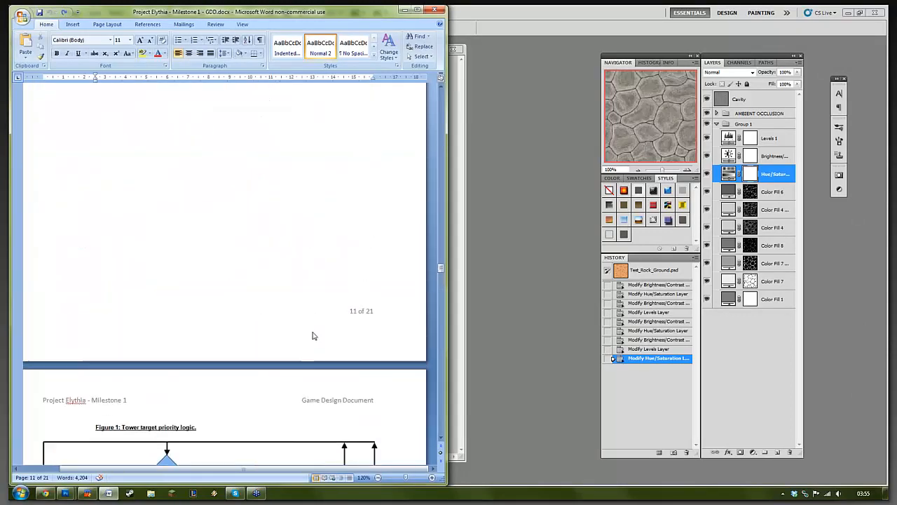
pyautogui.scroll(2, 313, 332)
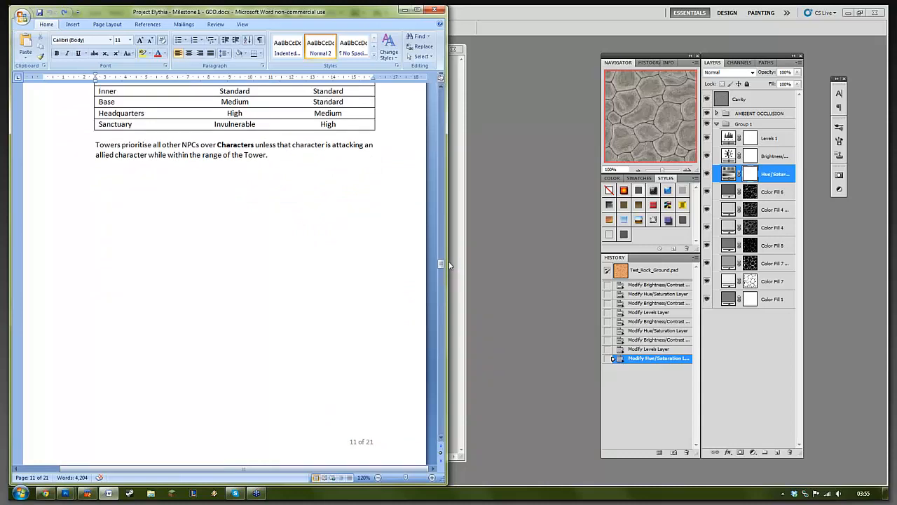
# Step: Return to the design document's title page, save the document and switch back to Photoshop
pyautogui.moveTo(441, 265); pyautogui.dragTo(459, 92)
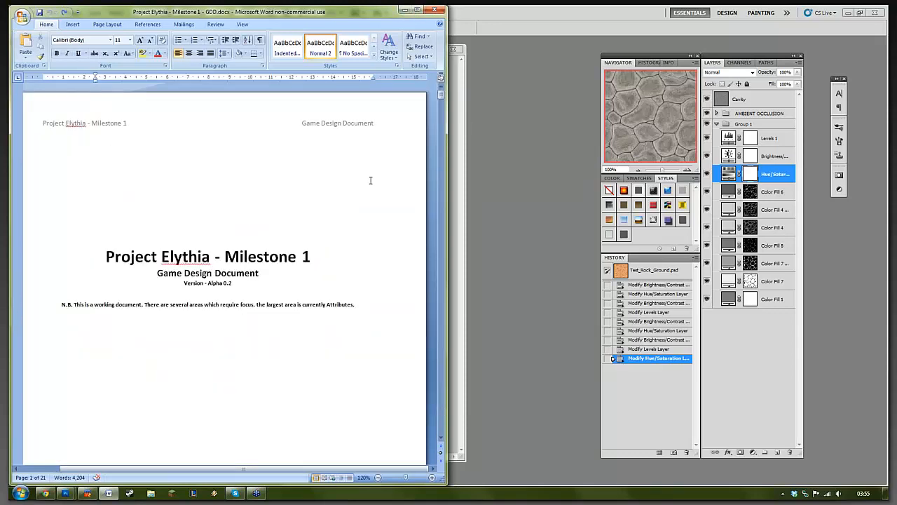
pyautogui.click(39, 12)
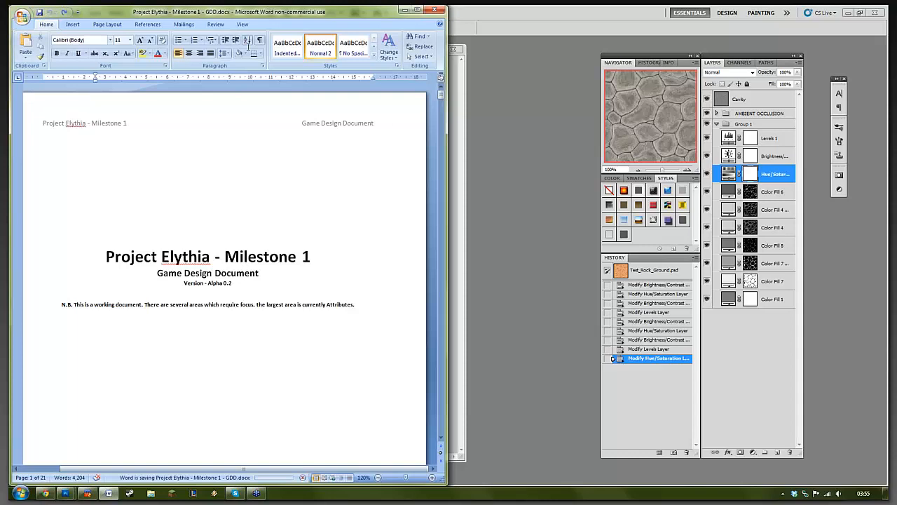
pyautogui.click(405, 12)
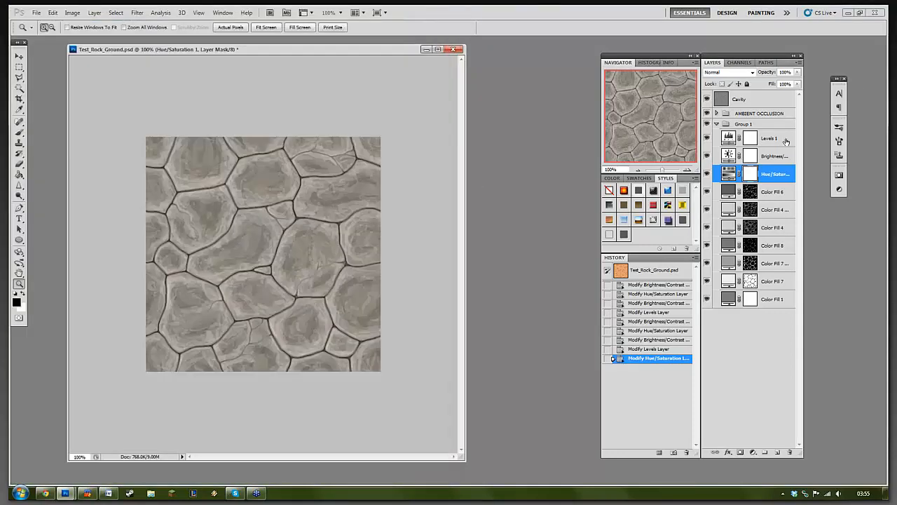
# Step: Set the contrast of the Brightness/Contrast 1 layer to 19
pyautogui.click(783, 154)
pyautogui.click(840, 188)
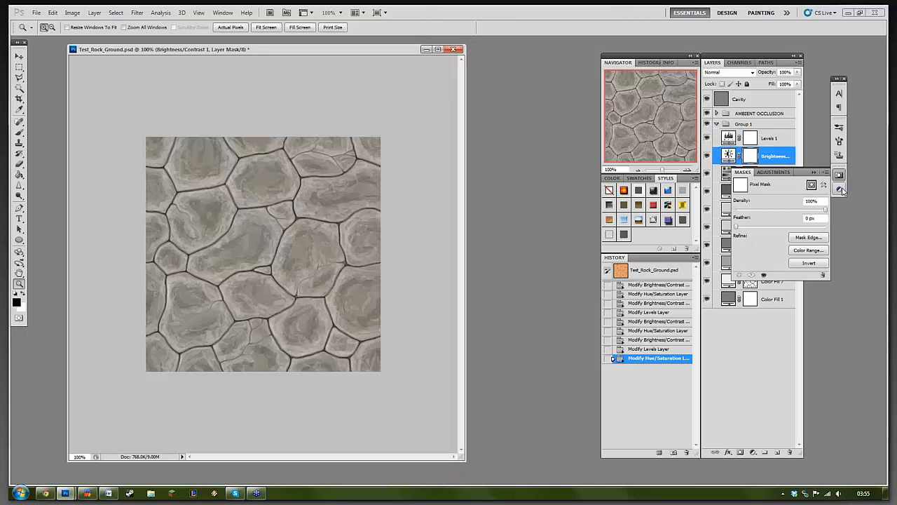
pyautogui.moveTo(808, 223); pyautogui.dragTo(873, 231)
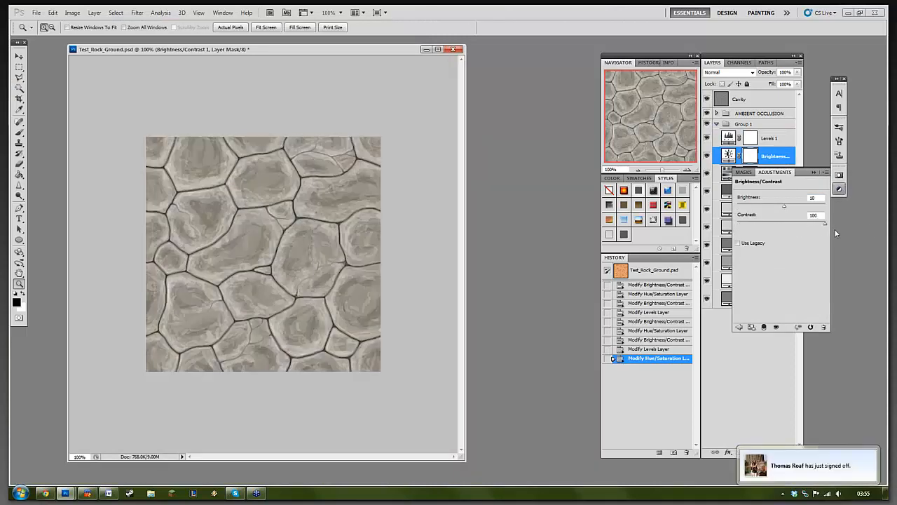
pyautogui.moveTo(801, 234); pyautogui.dragTo(790, 225)
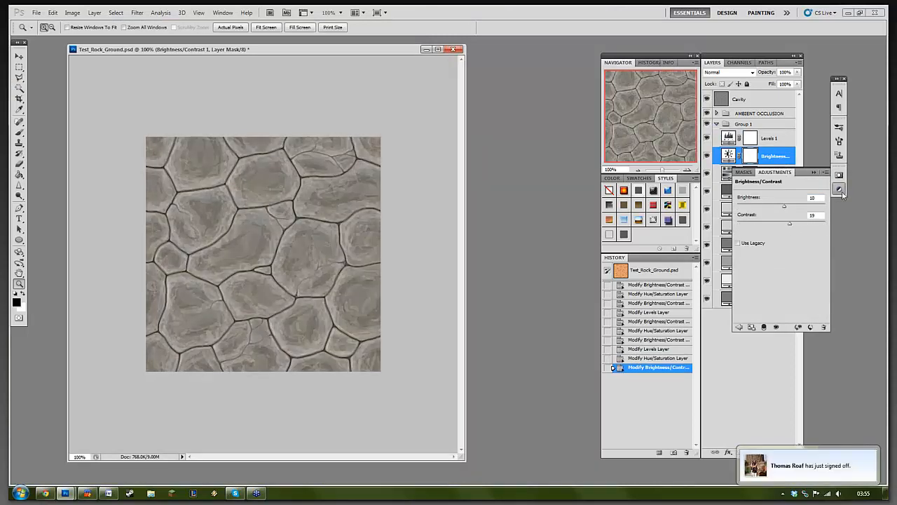
# Step: Toggle the visibility of the Cavity layer and the AMBIENT OCCLUSION group to compare the rock with and without them
pyautogui.click(707, 103)
pyautogui.click(707, 103)
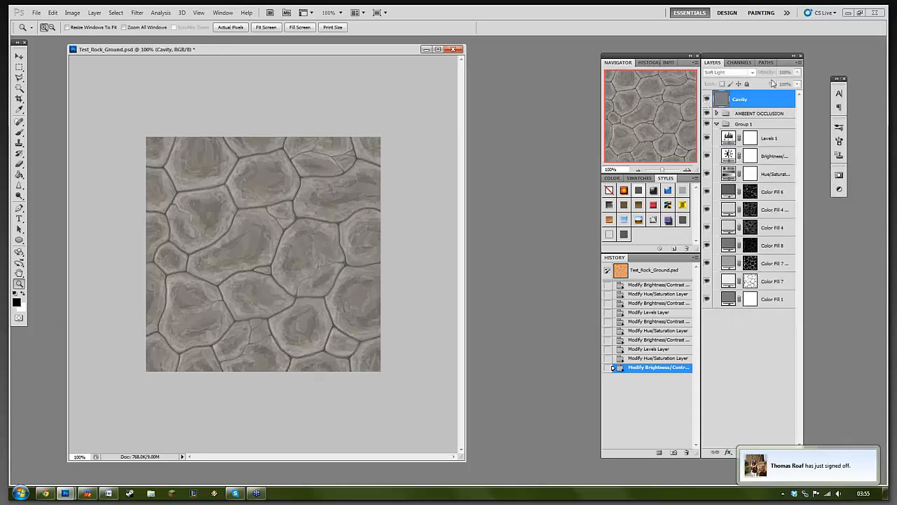
pyautogui.click(707, 103)
pyautogui.click(708, 103)
pyautogui.click(707, 114)
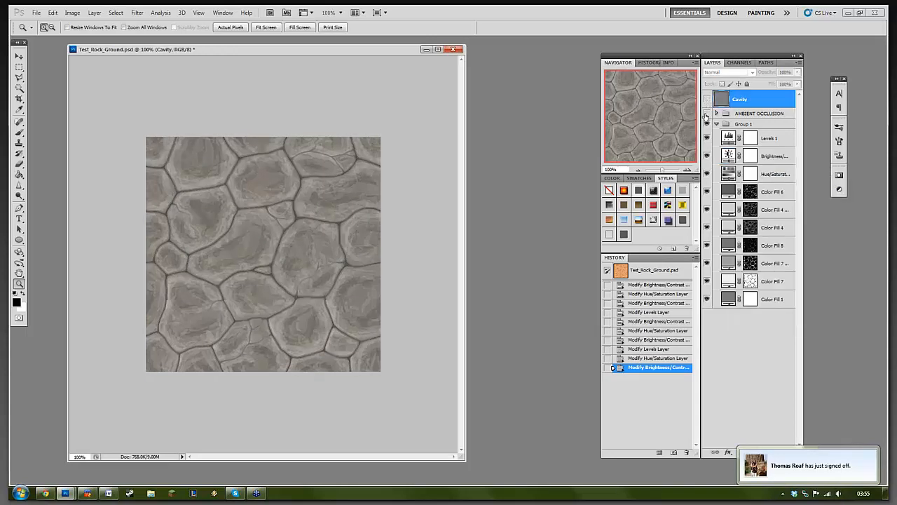
pyautogui.click(707, 101)
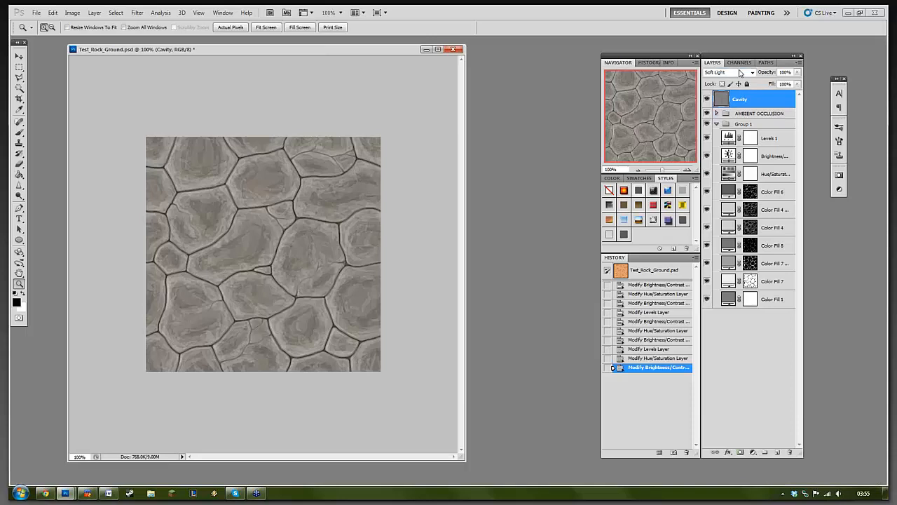
# Step: Cycle the Cavity layer through the blend modes from Normal to Hard Light to compare their effects, ending on Soft Light
pyautogui.click(741, 73)
pyautogui.click(733, 83)
pyautogui.press('Down')
pyautogui.press('Down')
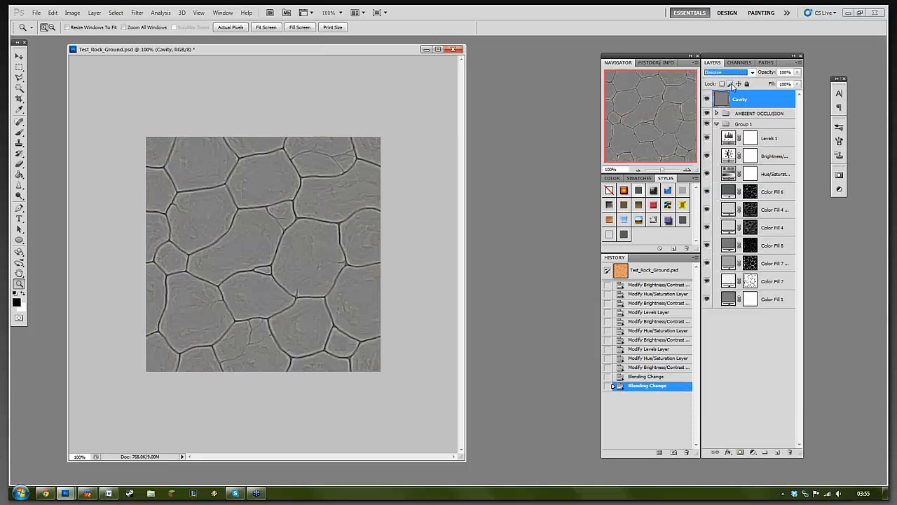
pyautogui.press('Down')
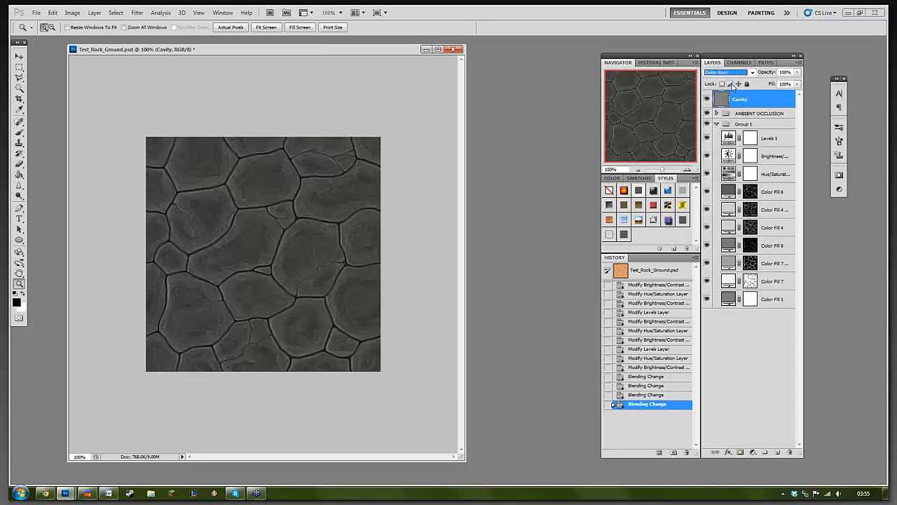
pyautogui.press('Down')
pyautogui.press('Down')
pyautogui.press('Down')
pyautogui.press('Down')
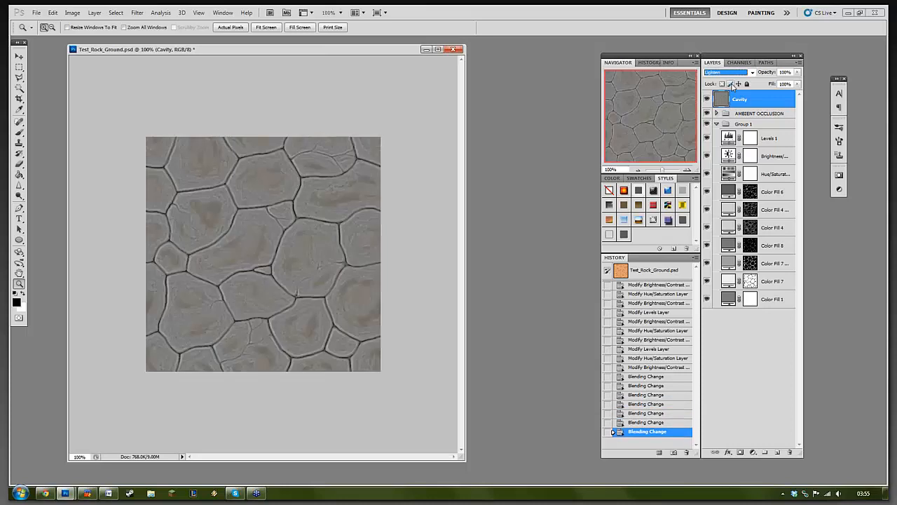
pyautogui.press('Down')
pyautogui.press('Down')
pyautogui.press('Down')
pyautogui.press('Down')
pyautogui.press('Down')
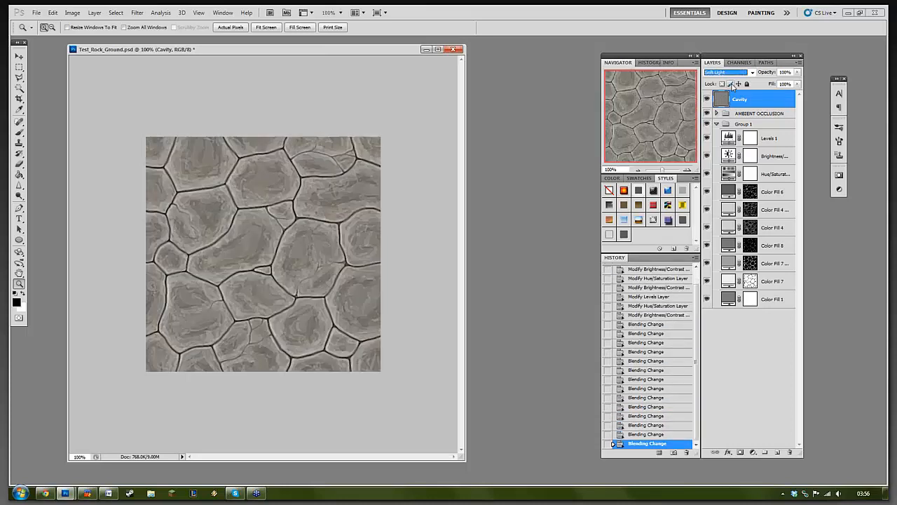
pyautogui.press('Down')
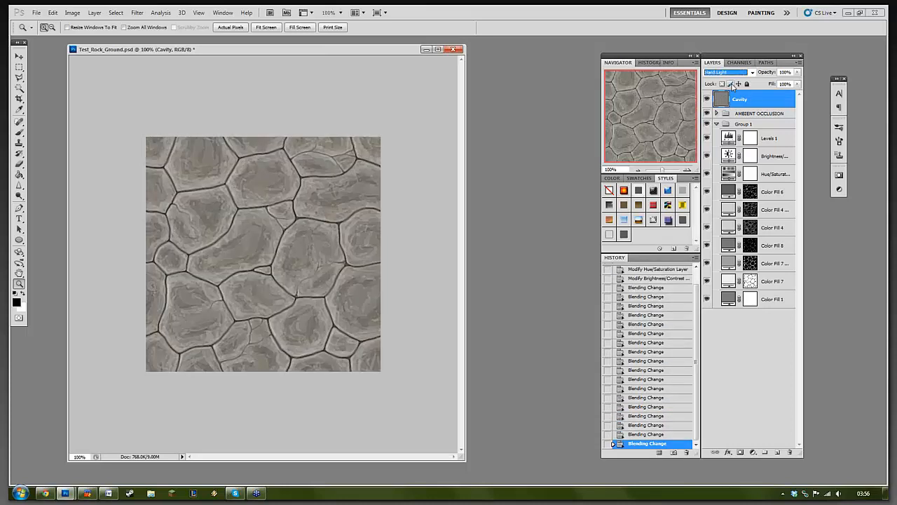
pyautogui.press('Up')
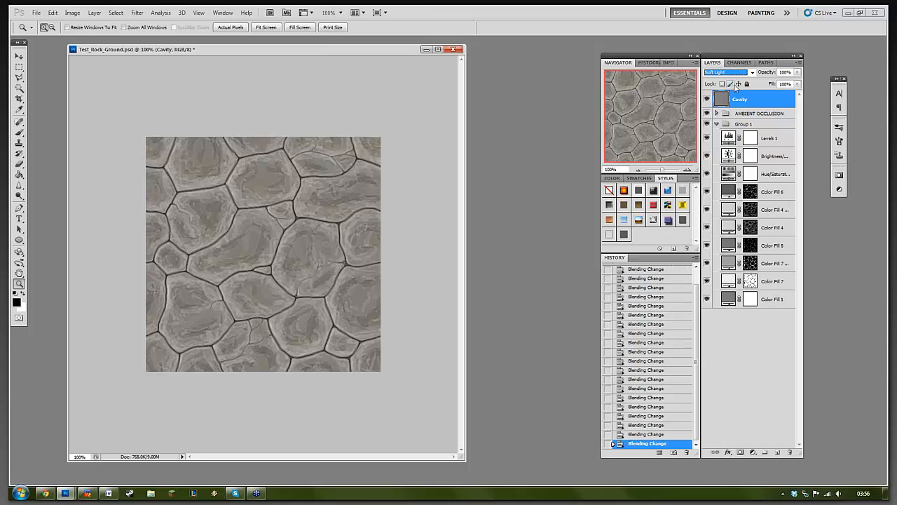
# Step: Compare the grey rock with the first blending change and the original Test_Rock_Ground.psd state, ending on the latest history state
pyautogui.moveTo(697, 297); pyautogui.dragTo(686, 286)
pyautogui.click(685, 286)
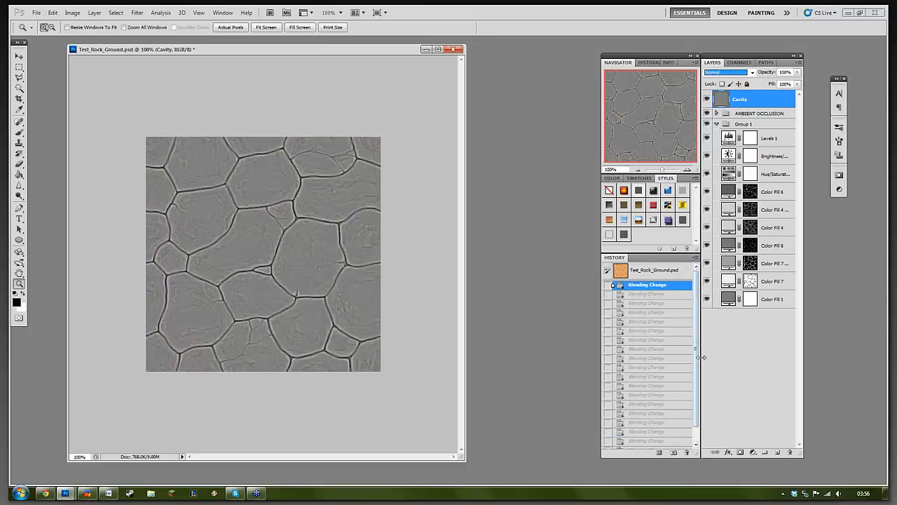
pyautogui.scroll(-1, 697, 361)
pyautogui.scroll(-1, 673, 449)
pyautogui.click(649, 443)
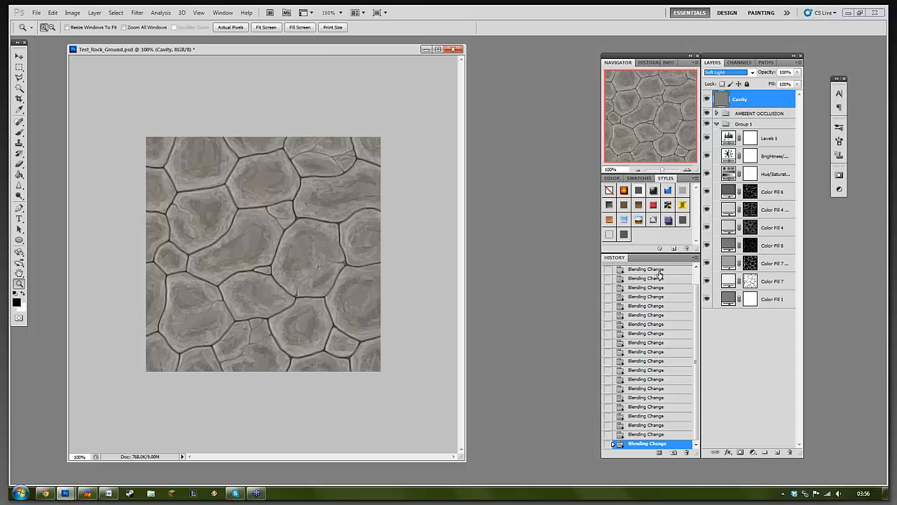
pyautogui.scroll(5, 694, 278)
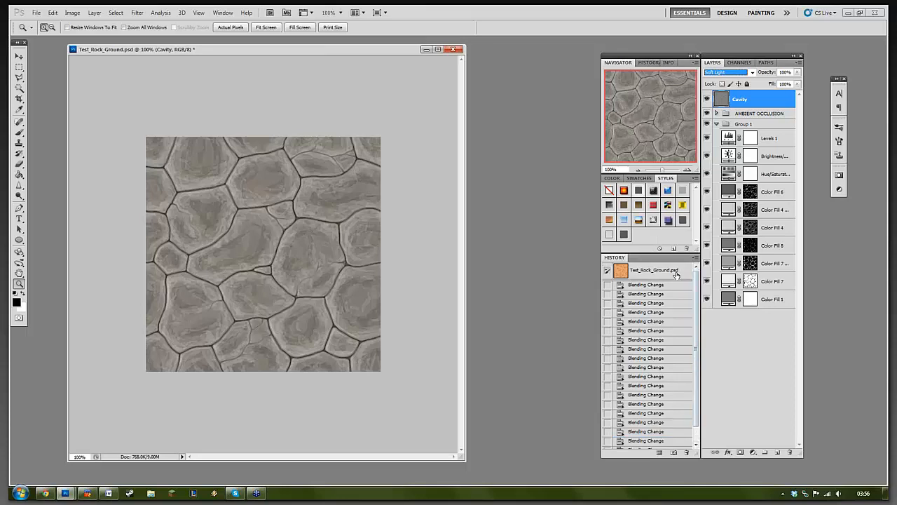
pyautogui.click(677, 273)
pyautogui.scroll(-5, 666, 350)
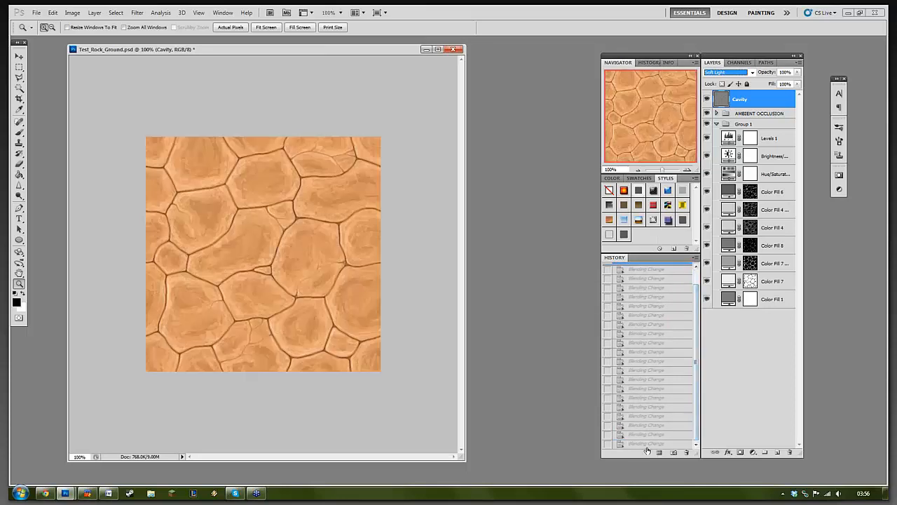
pyautogui.click(647, 443)
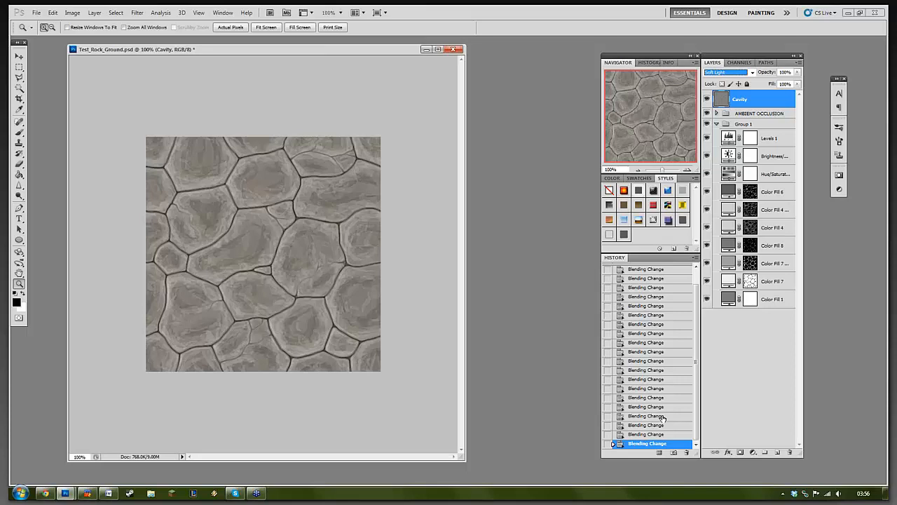
# Step: Check the class chat in the browser, return to Photoshop and revert the texture to its original Test_Rock_Ground.psd state
pyautogui.click(54, 494)
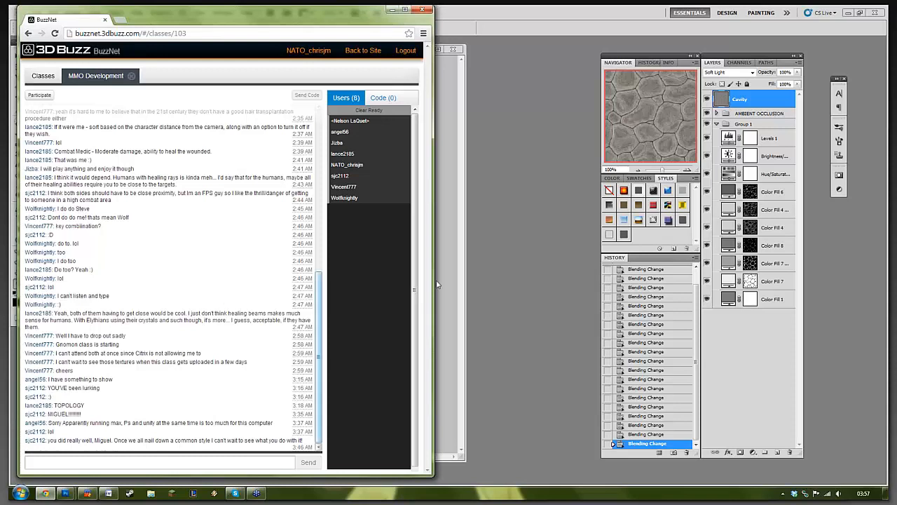
pyautogui.click(486, 258)
pyautogui.scroll(10, 692, 279)
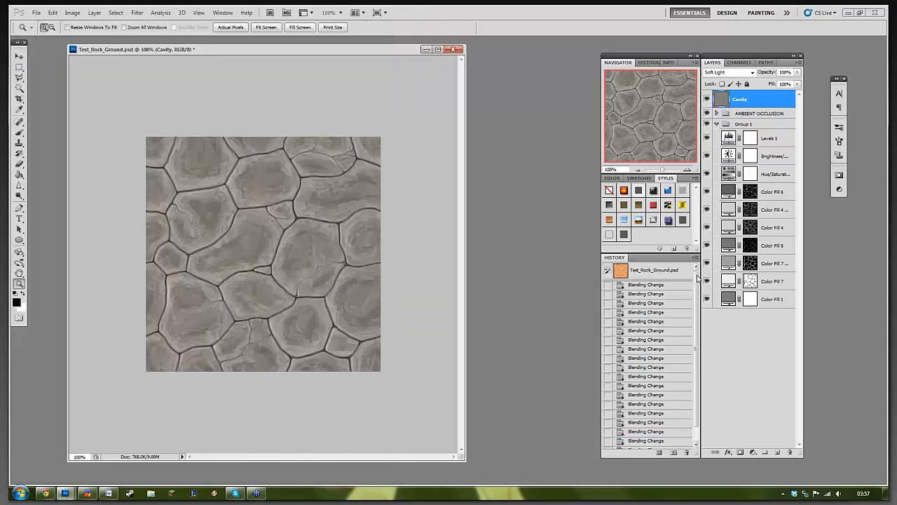
pyautogui.click(683, 273)
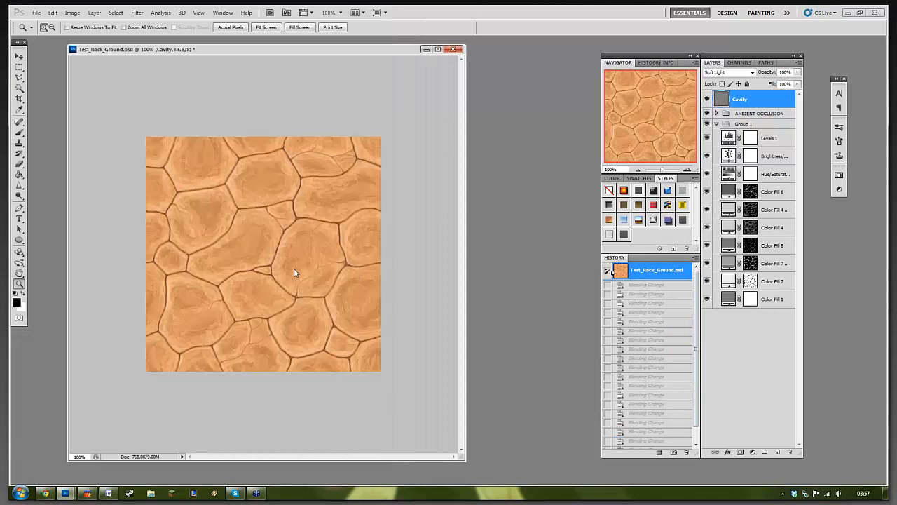
# Step: Try sharpening the cracks between the stones on the Cavity layer using the Sharpen tool with a size 38 brush at 50% strength
pyautogui.click(20, 185)
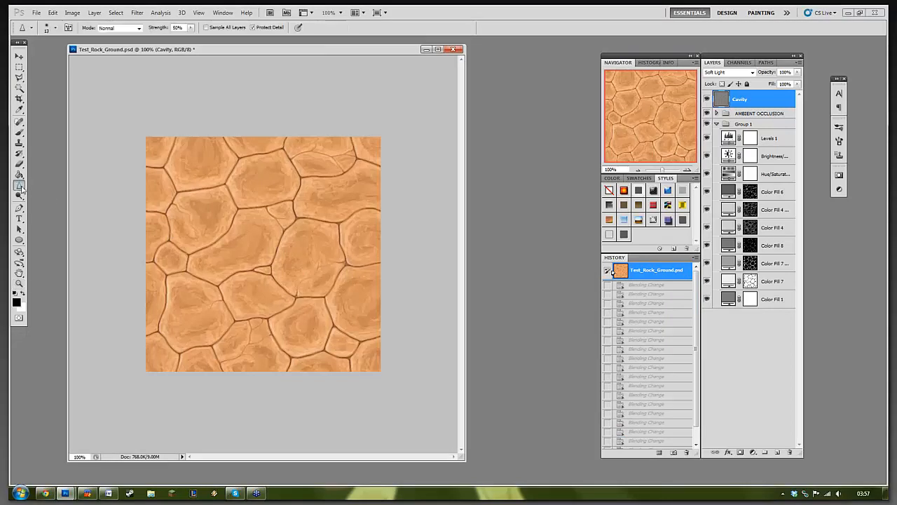
pyautogui.rightClick(223, 223)
pyautogui.click(252, 137)
pyautogui.moveTo(283, 158)
pyautogui.mouseDown()
pyautogui.moveTo(373, 150)
pyautogui.moveTo(330, 178)
pyautogui.mouseUp()
pyautogui.click(443, 132)
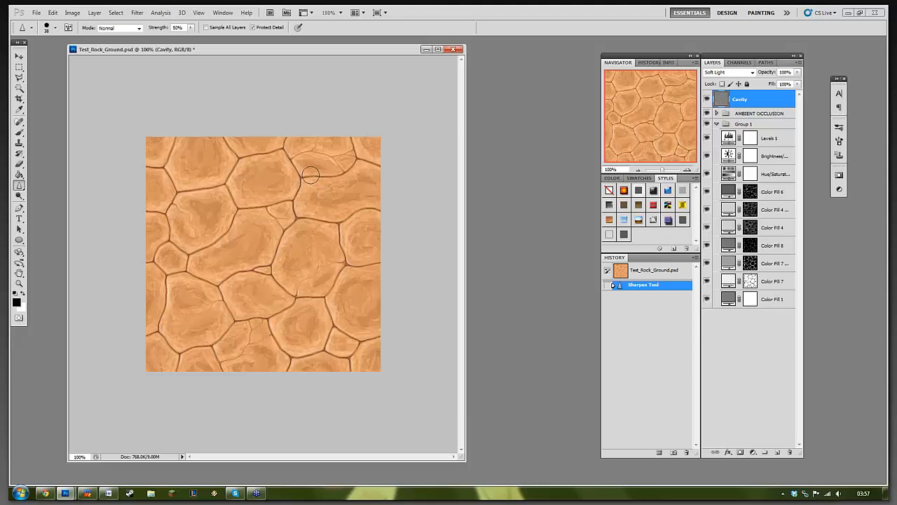
pyautogui.moveTo(348, 162)
pyautogui.mouseDown()
pyautogui.moveTo(314, 175)
pyautogui.moveTo(294, 163)
pyautogui.mouseUp()
pyautogui.moveTo(293, 163)
pyautogui.mouseDown()
pyautogui.moveTo(297, 208)
pyautogui.moveTo(263, 272)
pyautogui.moveTo(277, 244)
pyautogui.moveTo(259, 269)
pyautogui.moveTo(226, 278)
pyautogui.moveTo(246, 269)
pyautogui.mouseUp()
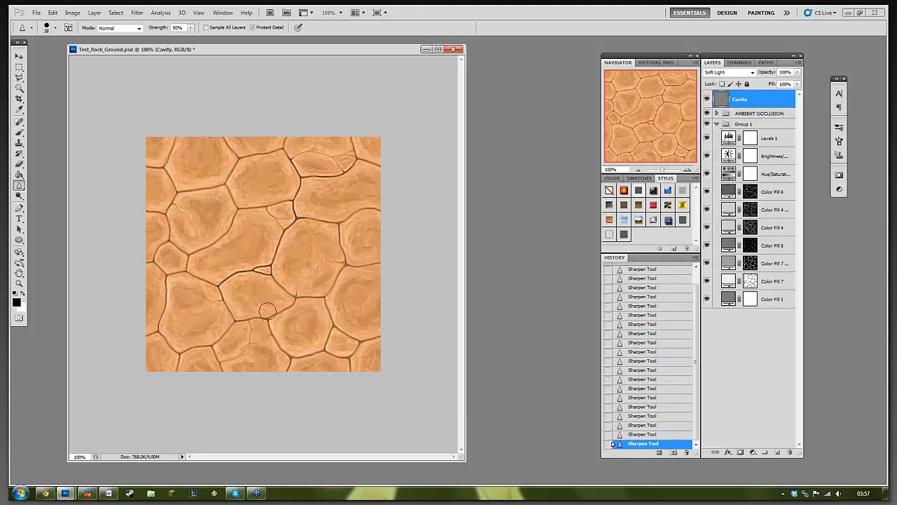
pyautogui.moveTo(297, 301)
pyautogui.mouseDown()
pyautogui.moveTo(255, 321)
pyautogui.moveTo(305, 296)
pyautogui.moveTo(283, 297)
pyautogui.moveTo(319, 298)
pyautogui.mouseUp()
pyautogui.moveTo(343, 267)
pyautogui.mouseDown()
pyautogui.moveTo(341, 234)
pyautogui.moveTo(335, 240)
pyautogui.moveTo(379, 264)
pyautogui.mouseUp()
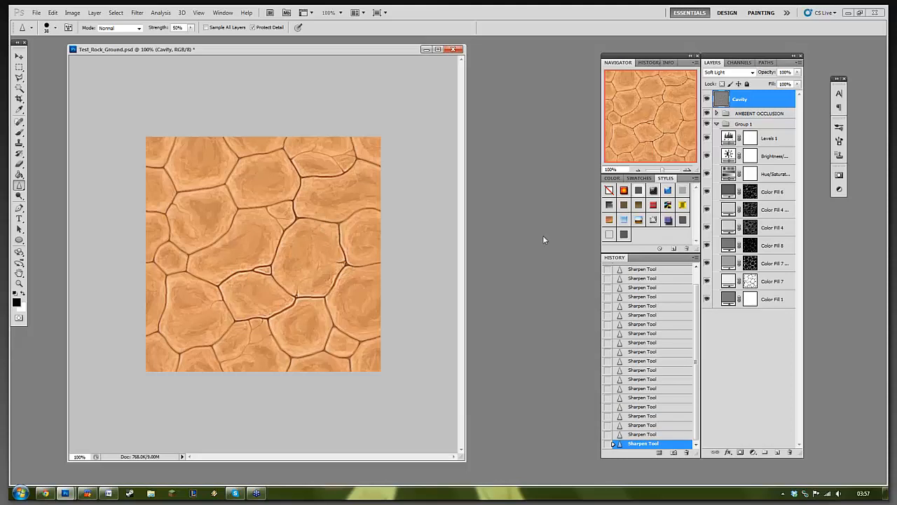
pyautogui.moveTo(260, 202)
pyautogui.mouseDown()
pyautogui.moveTo(230, 210)
pyautogui.moveTo(244, 204)
pyautogui.moveTo(211, 245)
pyautogui.moveTo(219, 241)
pyautogui.moveTo(198, 247)
pyautogui.moveTo(217, 250)
pyautogui.moveTo(223, 241)
pyautogui.moveTo(201, 247)
pyautogui.mouseUp()
# Step: Compare earlier sharpening states in the history and step back to before the latest strokes
pyautogui.click(663, 389)
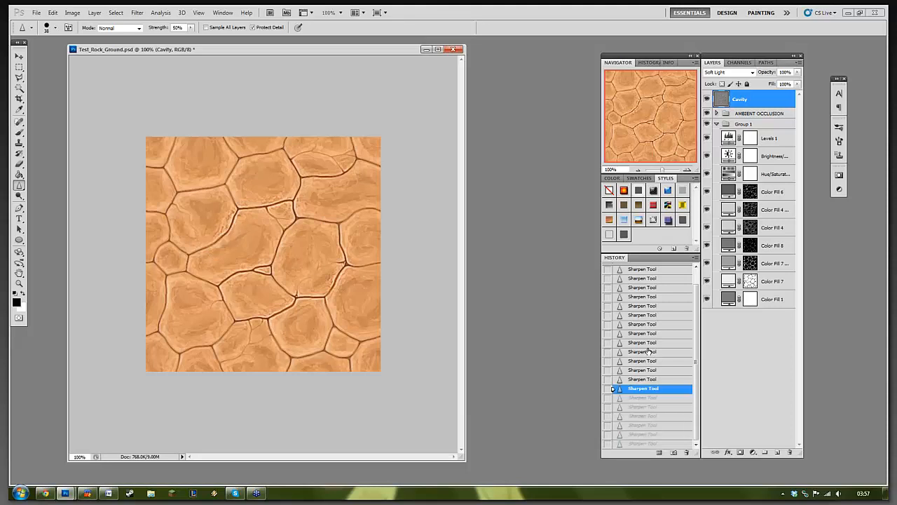
pyautogui.click(648, 324)
pyautogui.click(648, 352)
pyautogui.click(651, 397)
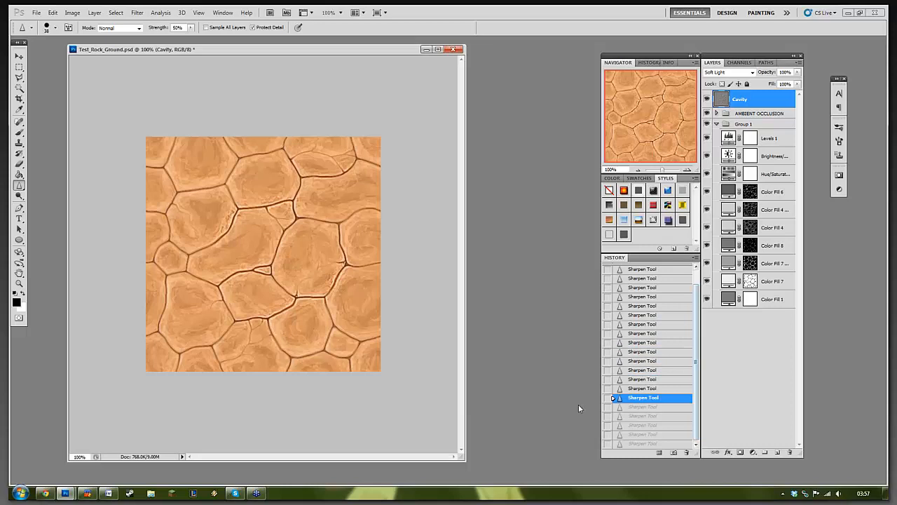
pyautogui.click(642, 351)
# Step: Try sharpening more cracks around the central and upper stones, and revert the texture to its original Test_Rock_Ground.psd state
pyautogui.click(243, 209)
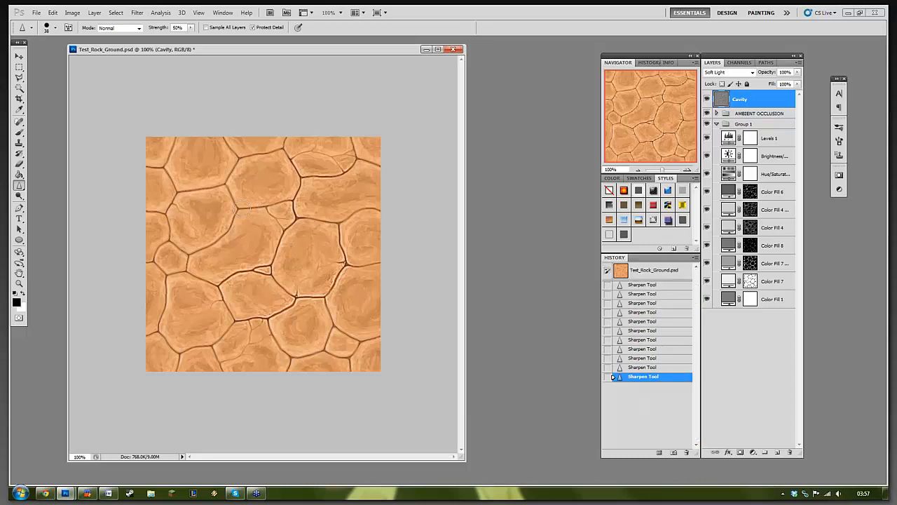
pyautogui.moveTo(250, 208)
pyautogui.mouseDown()
pyautogui.moveTo(283, 203)
pyautogui.moveTo(233, 207)
pyautogui.moveTo(213, 247)
pyautogui.mouseUp()
pyautogui.click(233, 208)
pyautogui.click(238, 213)
pyautogui.click(235, 212)
pyautogui.moveTo(226, 230)
pyautogui.mouseDown()
pyautogui.moveTo(184, 256)
pyautogui.moveTo(192, 251)
pyautogui.moveTo(184, 272)
pyautogui.mouseUp()
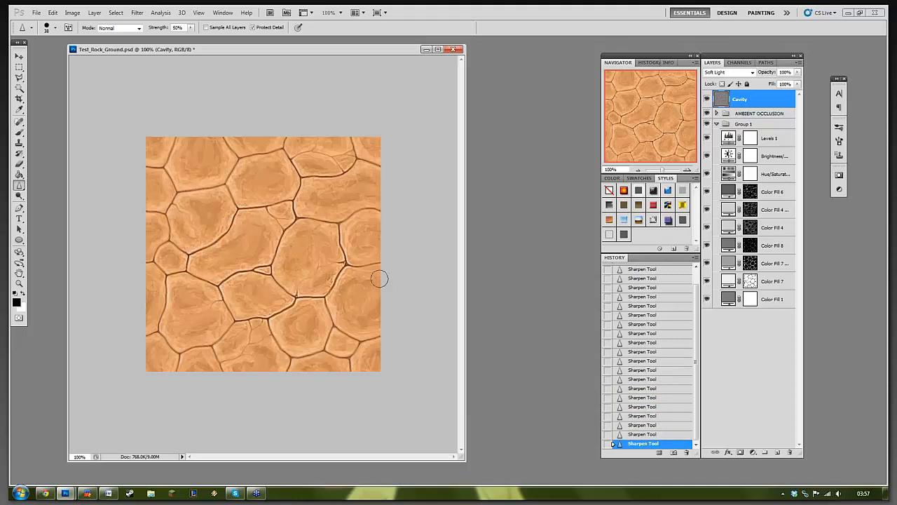
pyautogui.moveTo(335, 223); pyautogui.dragTo(313, 220)
pyautogui.moveTo(374, 211); pyautogui.dragTo(349, 210)
pyautogui.moveTo(206, 191)
pyautogui.mouseDown()
pyautogui.moveTo(225, 177)
pyautogui.moveTo(219, 190)
pyautogui.moveTo(228, 188)
pyautogui.moveTo(241, 212)
pyautogui.mouseUp()
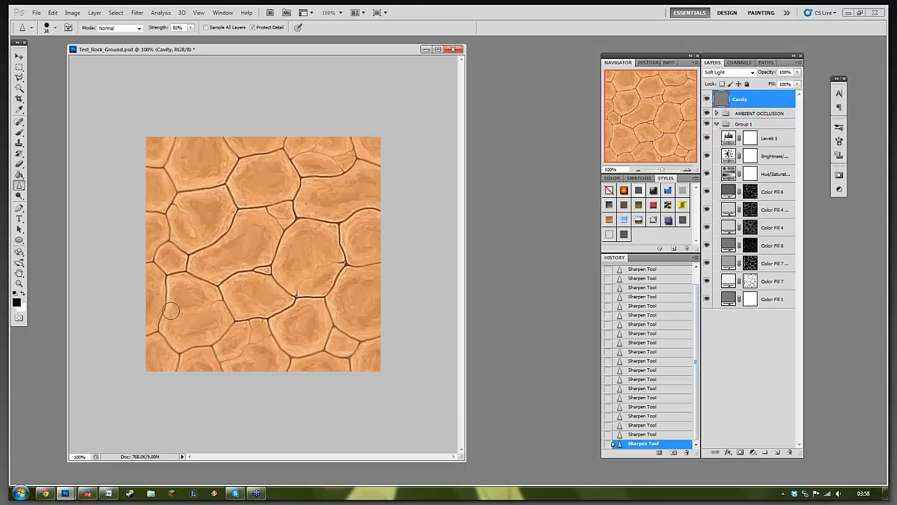
pyautogui.scroll(10, 699, 279)
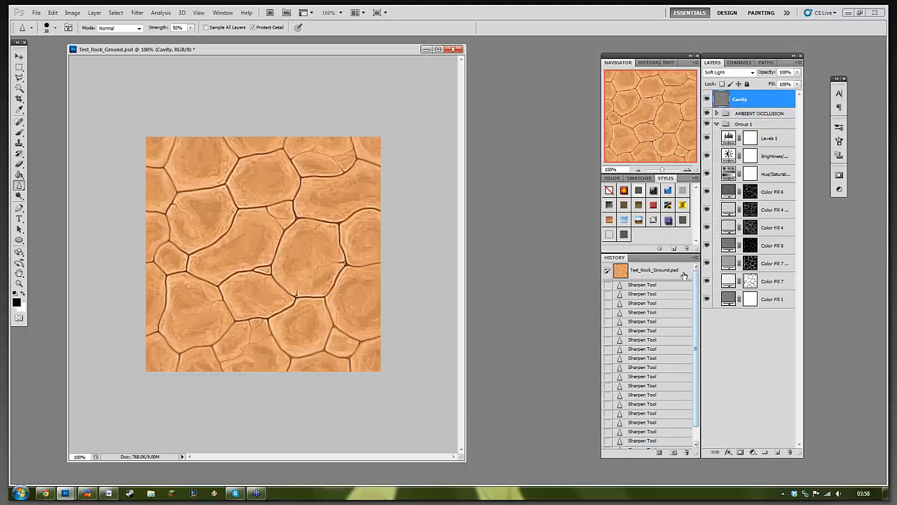
pyautogui.click(645, 270)
# Step: Apply an Unsharp Mask to the Cavity layer with amount 72%, radius 3.7 pixels and threshold 0
pyautogui.click(138, 13)
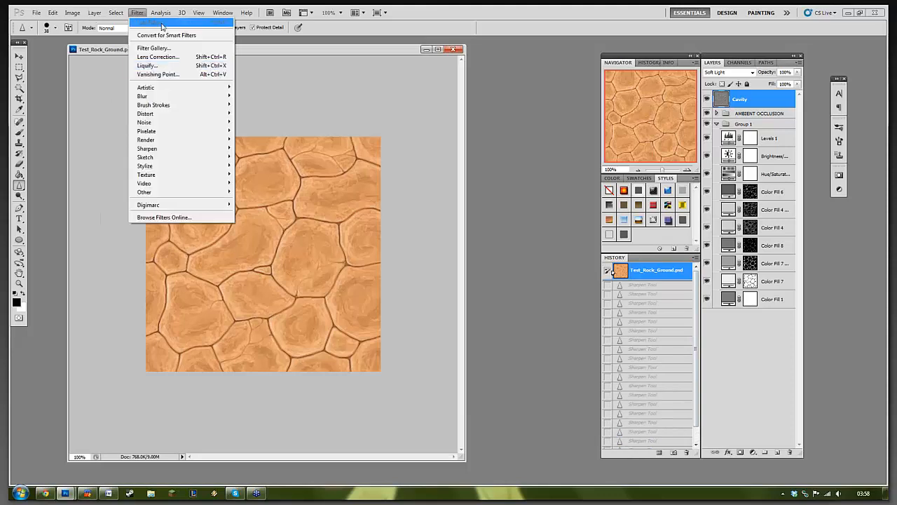
pyautogui.moveTo(149, 149)
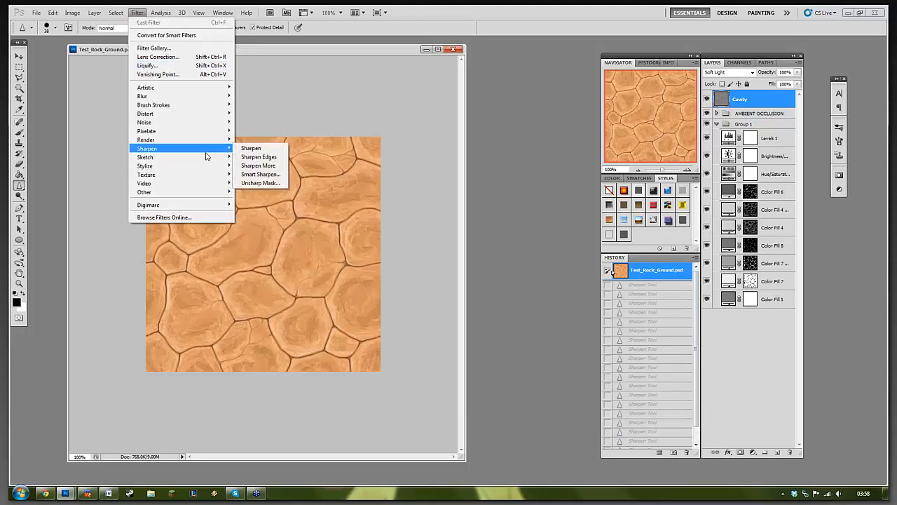
pyautogui.click(260, 182)
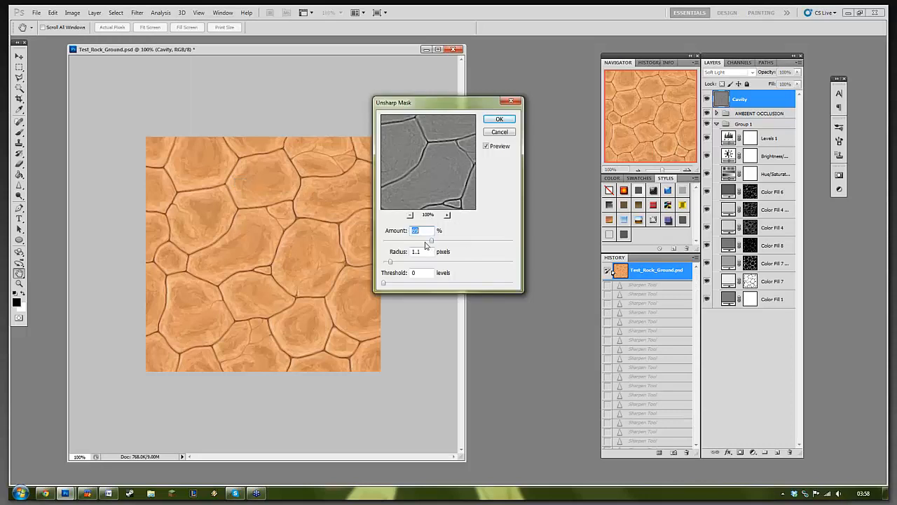
pyautogui.moveTo(390, 262); pyautogui.dragTo(400, 262)
pyautogui.click(435, 241)
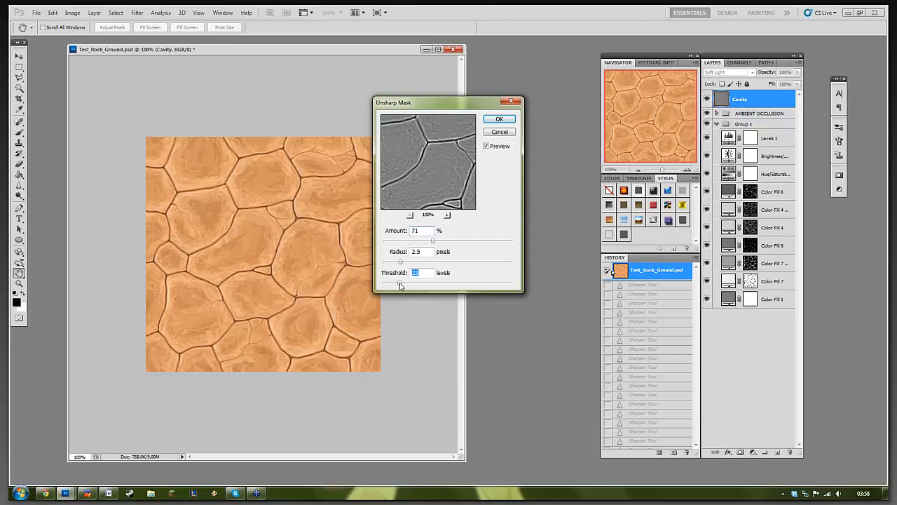
pyautogui.click(458, 241)
pyautogui.click(435, 241)
pyautogui.click(410, 262)
pyautogui.click(503, 119)
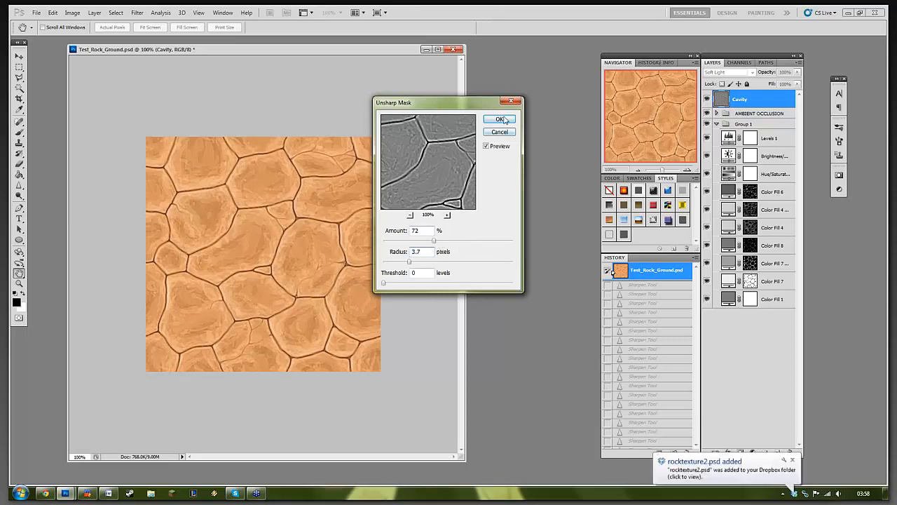
# Step: Compare the rock before and after the Unsharp Mask using the history states, ending on the sharpened version
pyautogui.click(634, 270)
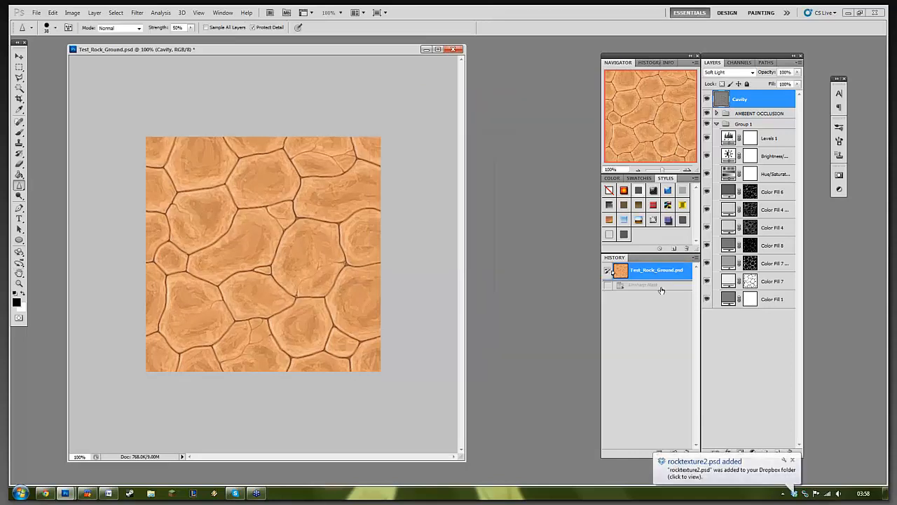
pyautogui.click(630, 283)
pyautogui.click(19, 283)
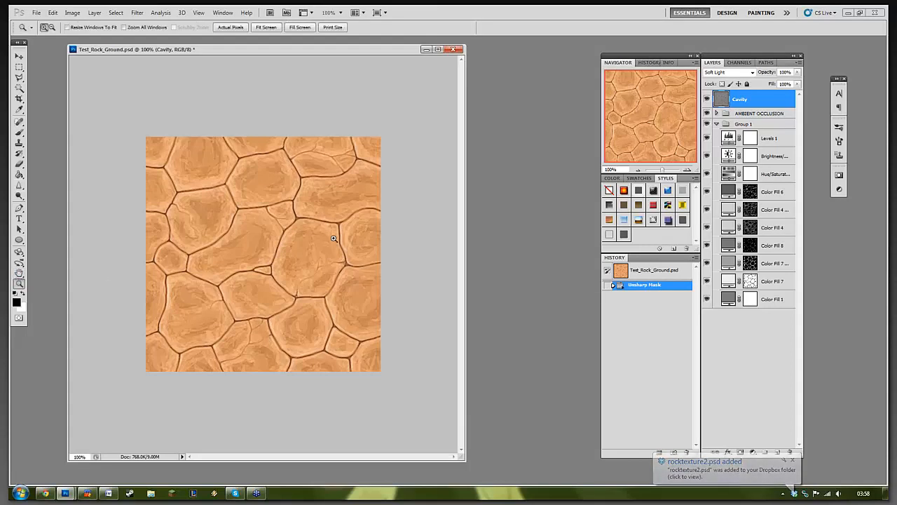
pyautogui.rightClick(334, 239)
pyautogui.click(357, 256)
pyautogui.click(653, 271)
pyautogui.click(653, 284)
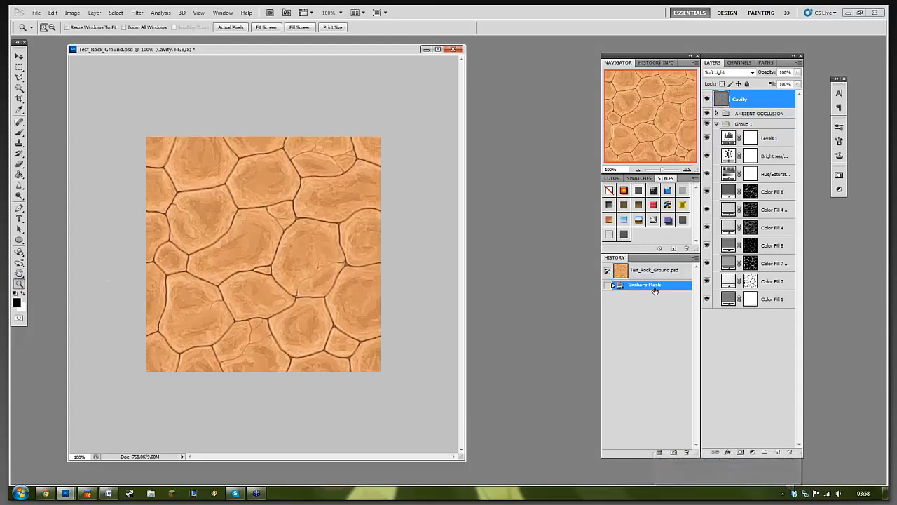
pyautogui.click(652, 274)
pyautogui.click(652, 285)
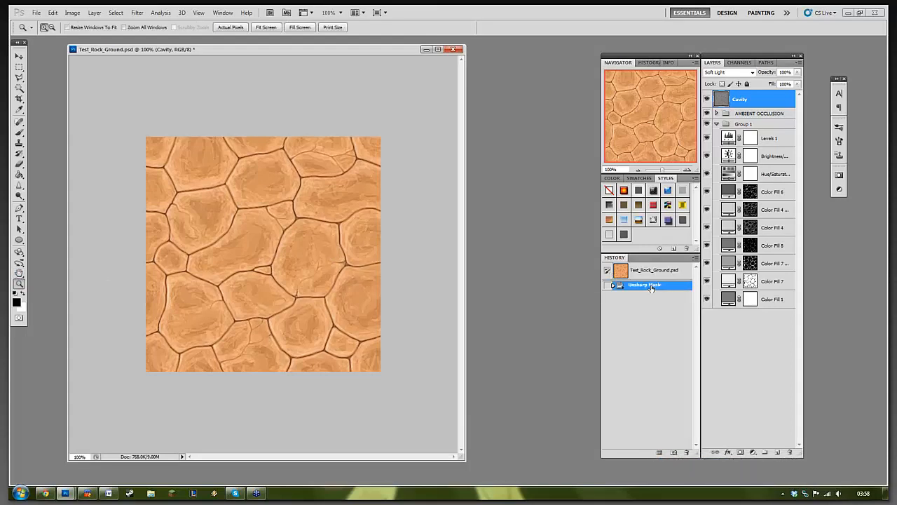
# Step: Add a pale yellow Solid Color fill layer (#d8c78d) above the Cavity layer and invert its mask to black
pyautogui.click(799, 63)
pyautogui.click(753, 454)
pyautogui.click(753, 453)
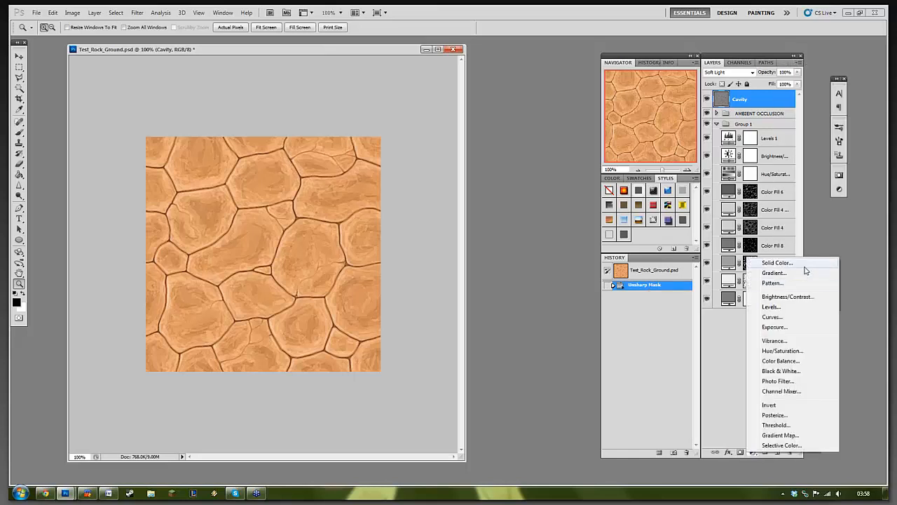
pyautogui.click(805, 265)
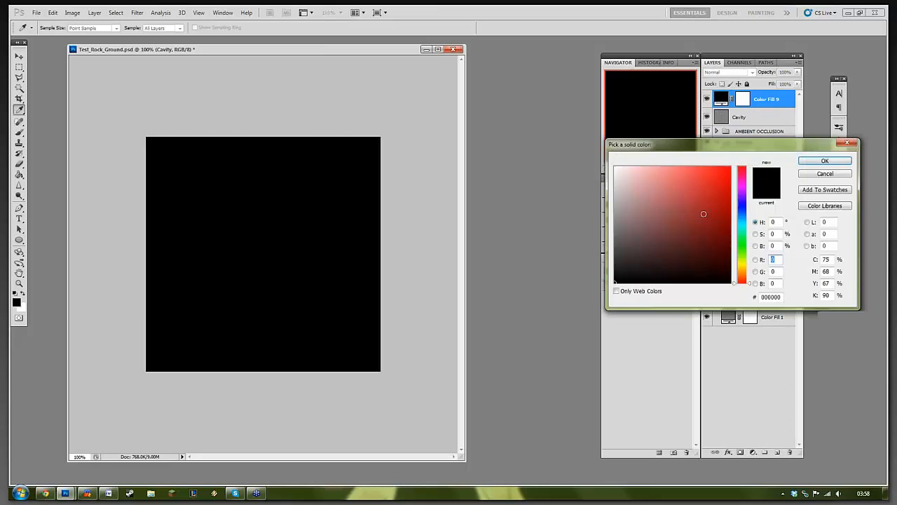
pyautogui.click(721, 237)
pyautogui.click(741, 268)
pyautogui.moveTo(703, 231); pyautogui.dragTo(715, 190)
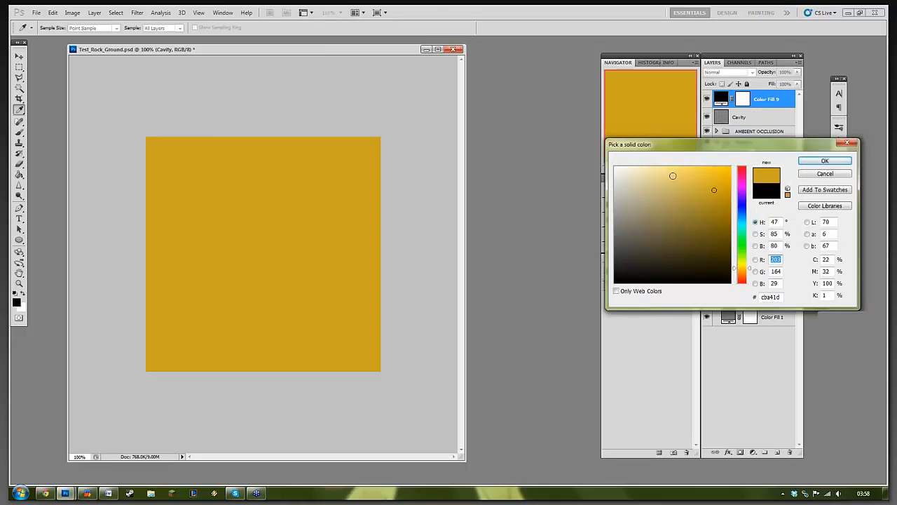
pyautogui.click(655, 184)
pyautogui.click(841, 164)
pyautogui.press('z')
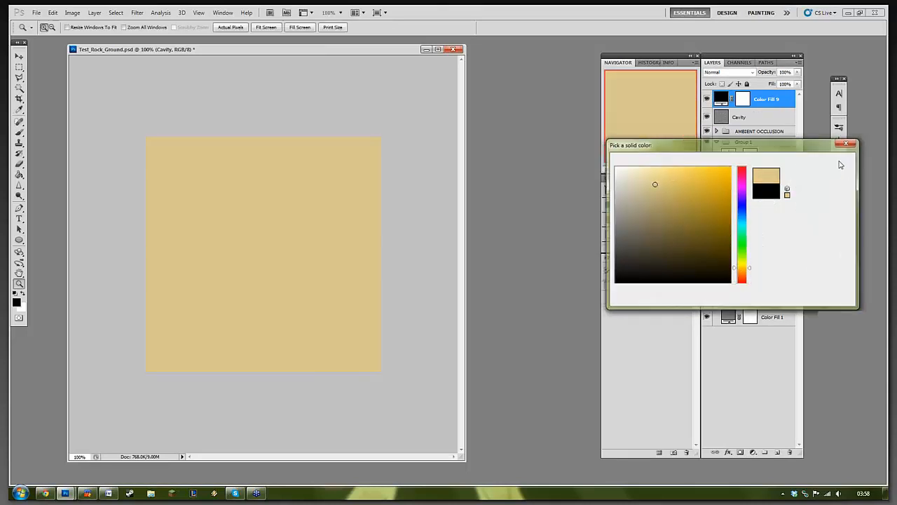
pyautogui.hotkey('ctrl', 'i')
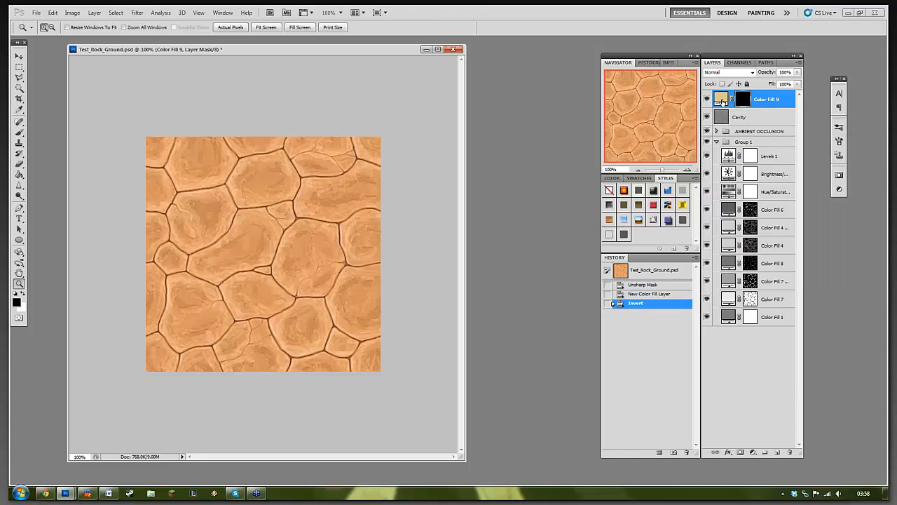
# Step: Change the new fill layer's colour to a light orange-beige, starting from a tone sampled from the rock
pyautogui.click(722, 99)
pyautogui.press('i')
pyautogui.doubleClick(721, 99)
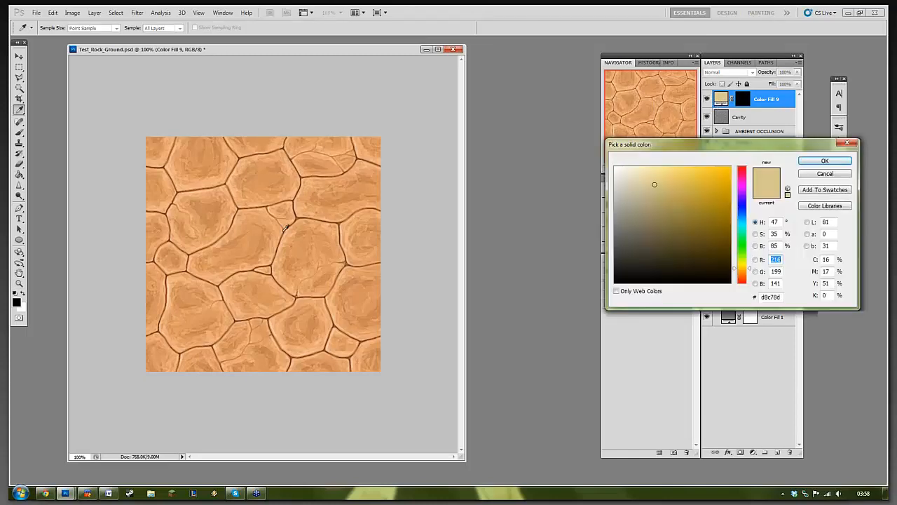
pyautogui.click(283, 232)
pyautogui.moveTo(665, 180); pyautogui.dragTo(649, 183)
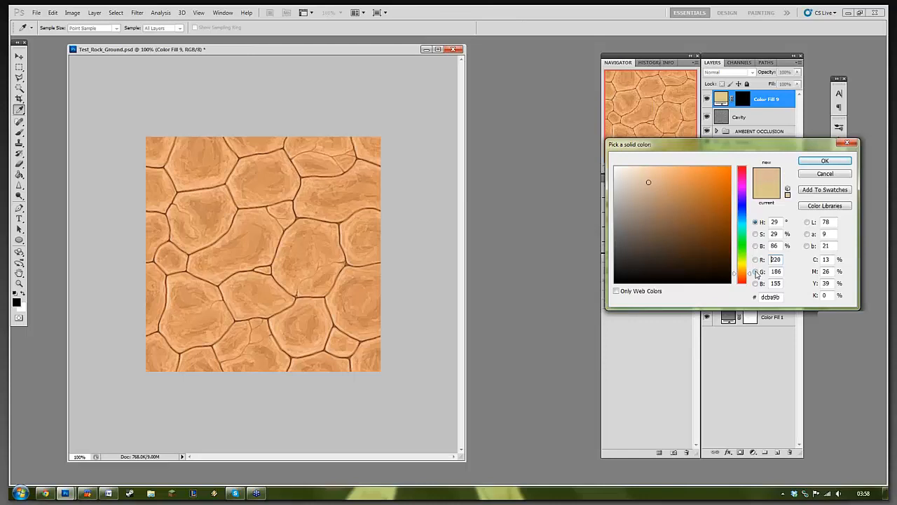
pyautogui.moveTo(743, 273); pyautogui.dragTo(741, 269)
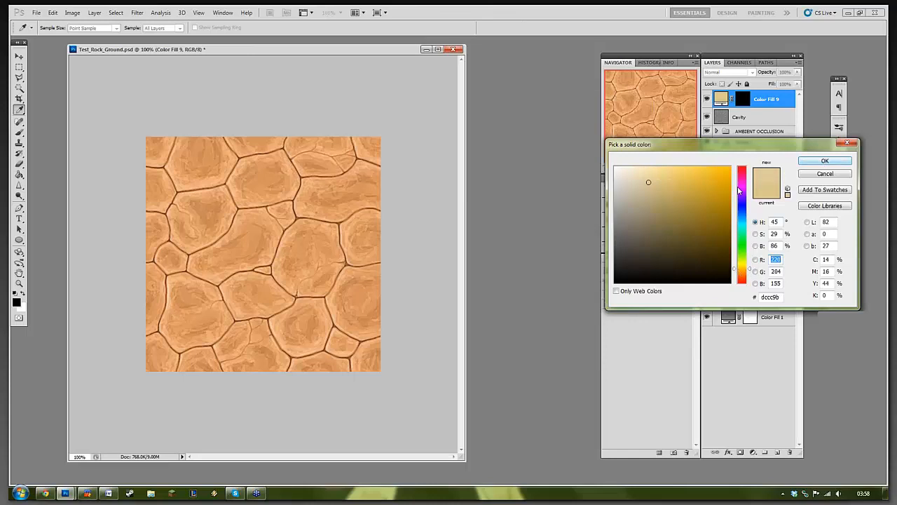
pyautogui.click(742, 274)
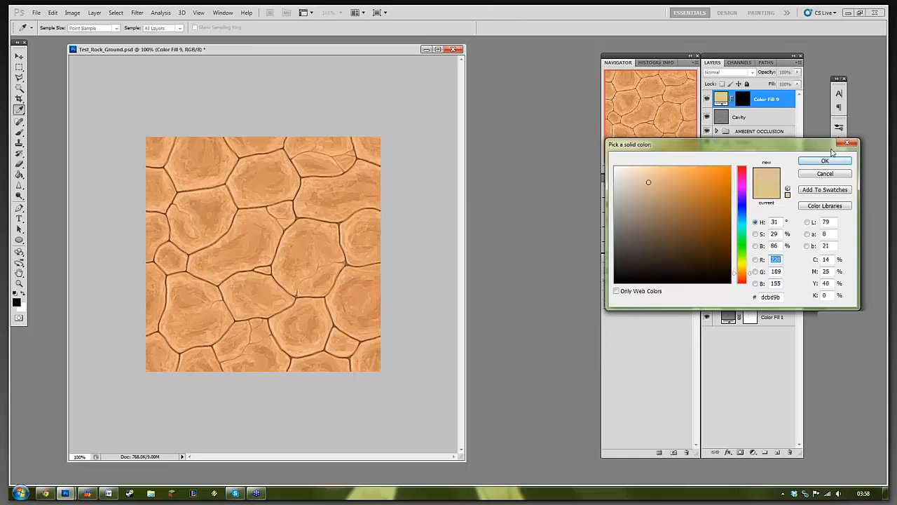
pyautogui.click(645, 179)
pyautogui.click(837, 162)
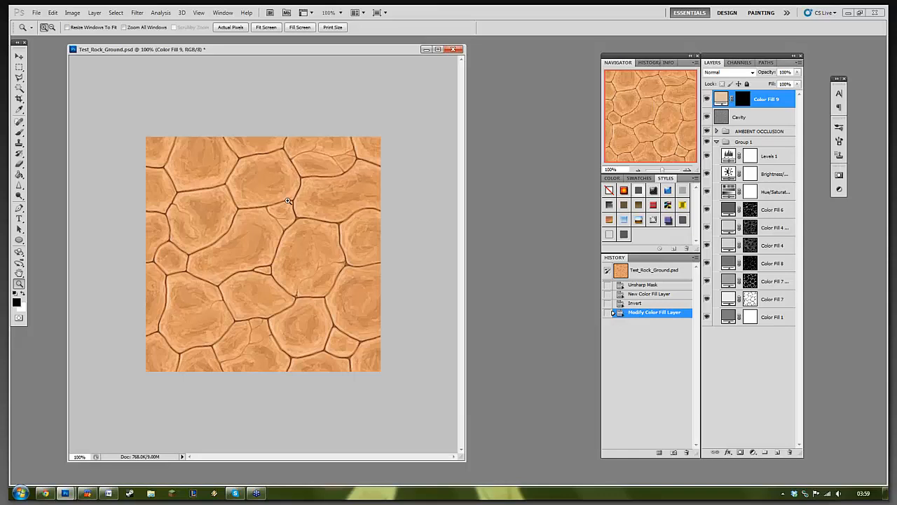
# Step: Set up a soft 141-pixel brush and make the new fill layer's mask the painting target
pyautogui.press('b')
pyautogui.rightClick(267, 195)
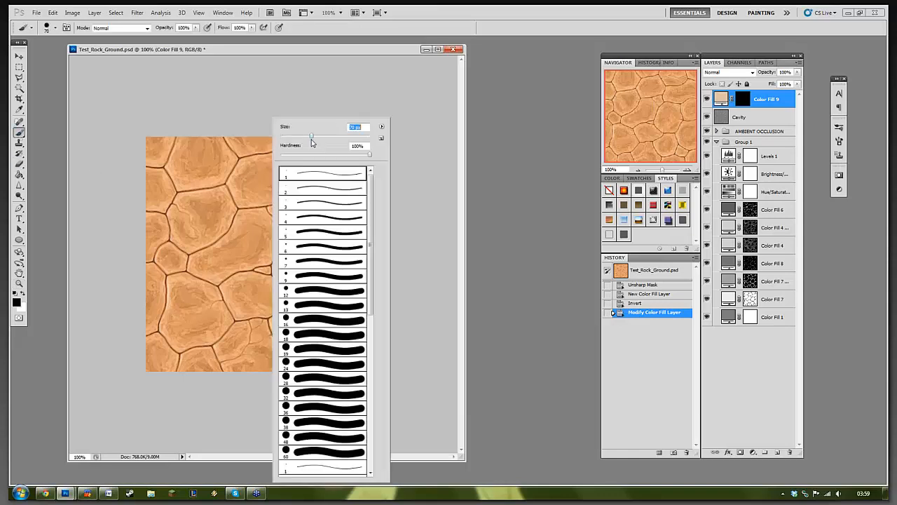
pyautogui.moveTo(304, 154)
pyautogui.mouseDown()
pyautogui.moveTo(343, 136)
pyautogui.moveTo(335, 136)
pyautogui.mouseUp()
pyautogui.click(321, 136)
pyautogui.click(324, 71)
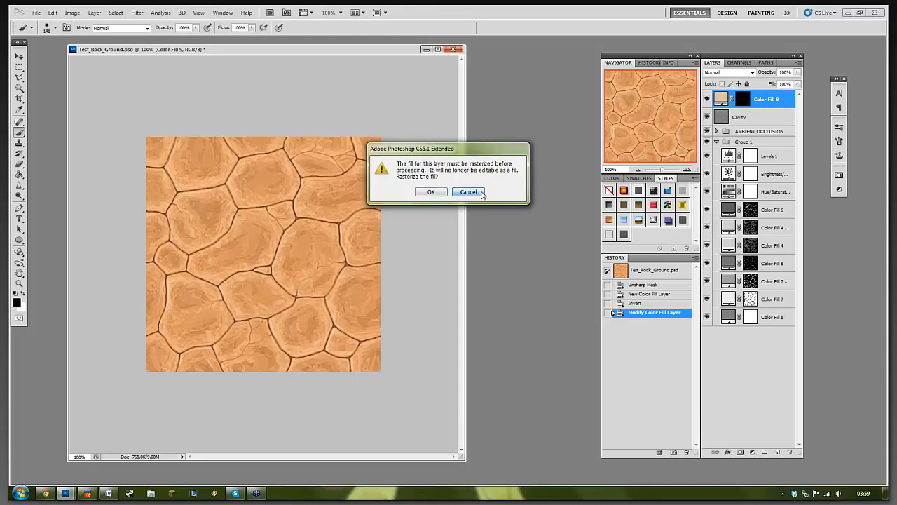
pyautogui.click(469, 192)
pyautogui.press('Return')
pyautogui.click(747, 100)
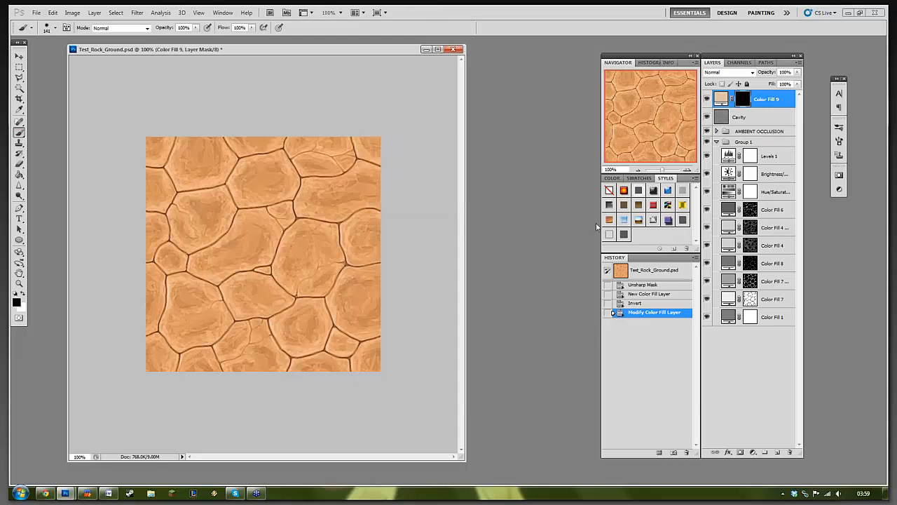
# Step: Try painting with black on the fill layer's mask over the lower-right and central stones
pyautogui.moveTo(301, 294)
pyautogui.mouseDown()
pyautogui.moveTo(364, 360)
pyautogui.moveTo(296, 302)
pyautogui.moveTo(358, 333)
pyautogui.mouseUp()
pyautogui.moveTo(358, 332)
pyautogui.mouseDown()
pyautogui.moveTo(271, 225)
pyautogui.moveTo(272, 251)
pyautogui.mouseUp()
pyautogui.moveTo(272, 252)
pyautogui.mouseDown()
pyautogui.moveTo(317, 296)
pyautogui.moveTo(302, 269)
pyautogui.mouseUp()
pyautogui.click(302, 270)
pyautogui.click(302, 271)
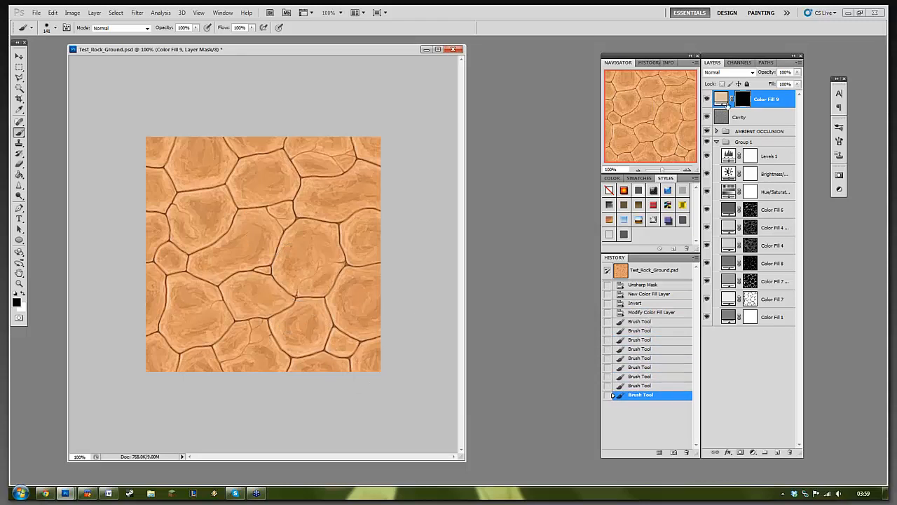
# Step: Paint the fill layer's mask in white at 41% brush opacity over the lower-right stones and up toward the centre
pyautogui.press('x')
pyautogui.click(196, 27)
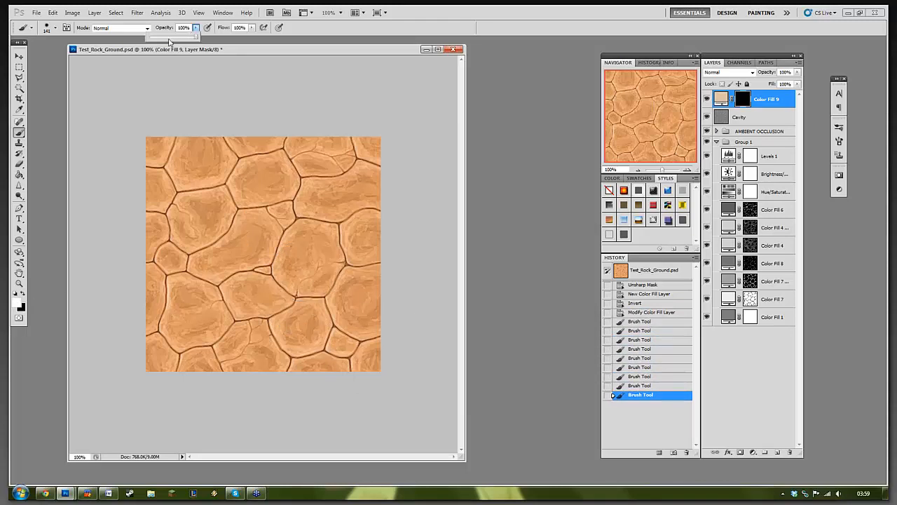
pyautogui.click(307, 320)
pyautogui.click(343, 333)
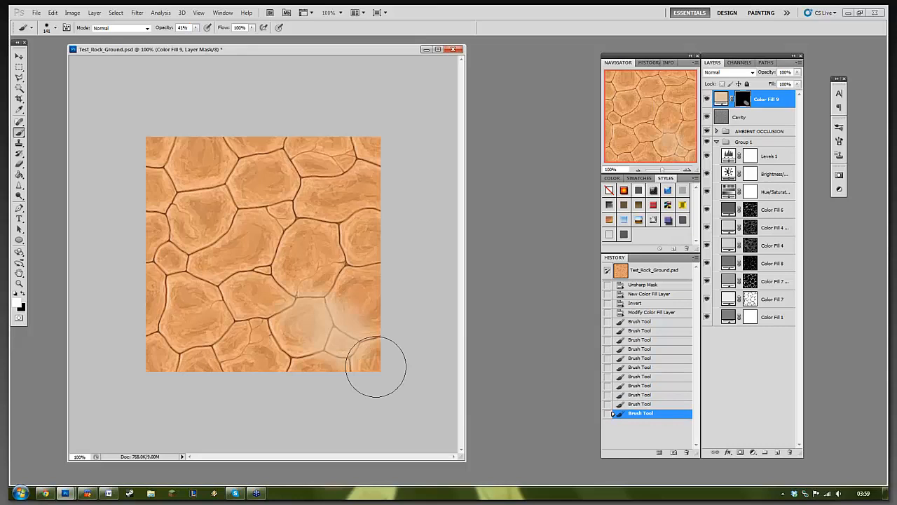
pyautogui.click(374, 366)
pyautogui.click(328, 309)
pyautogui.click(339, 324)
pyautogui.click(342, 322)
pyautogui.click(304, 287)
pyautogui.click(239, 202)
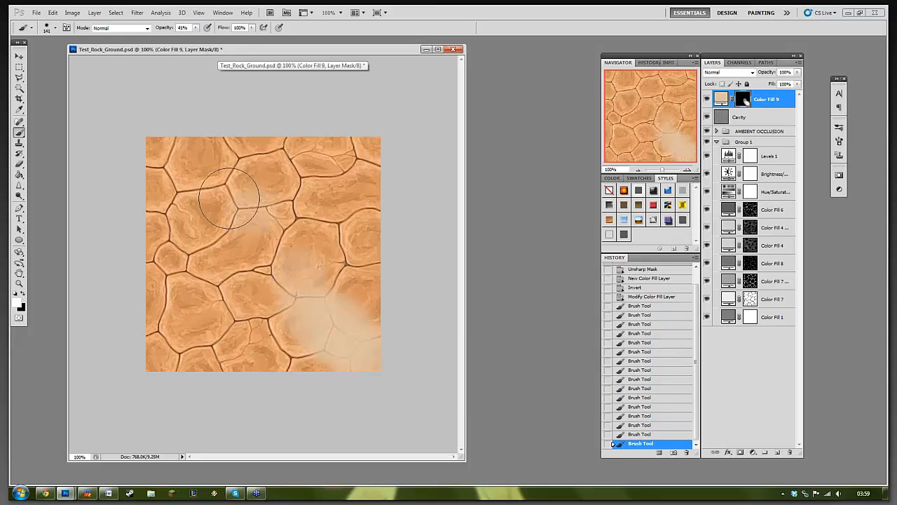
# Step: Paint more white on the fill layer's mask to spread the beige across the central and left-hand stones
pyautogui.click(230, 202)
pyautogui.click(246, 255)
pyautogui.click(198, 218)
pyautogui.click(264, 196)
pyautogui.click(306, 172)
pyautogui.click(296, 236)
pyautogui.click(262, 309)
pyautogui.click(211, 310)
pyautogui.click(309, 333)
pyautogui.click(222, 278)
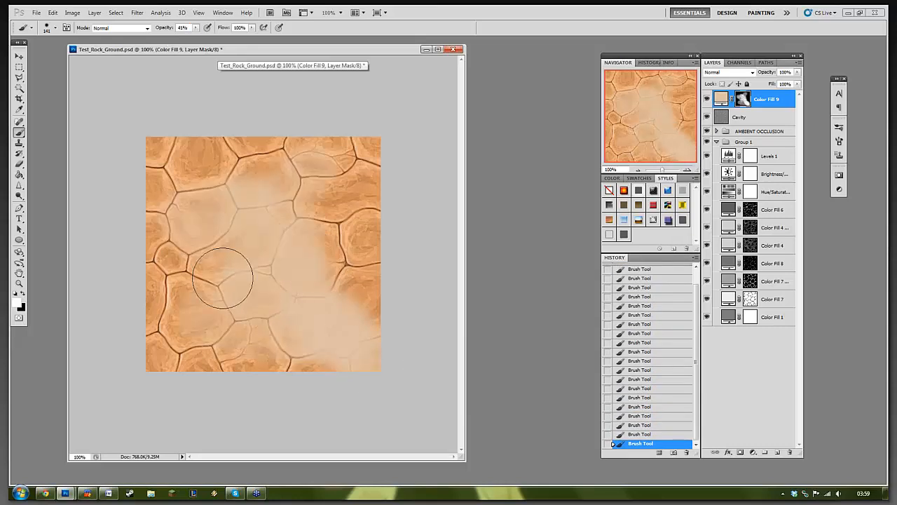
pyautogui.click(308, 301)
pyautogui.click(266, 239)
pyautogui.click(289, 258)
pyautogui.click(207, 175)
pyautogui.click(163, 218)
pyautogui.click(232, 278)
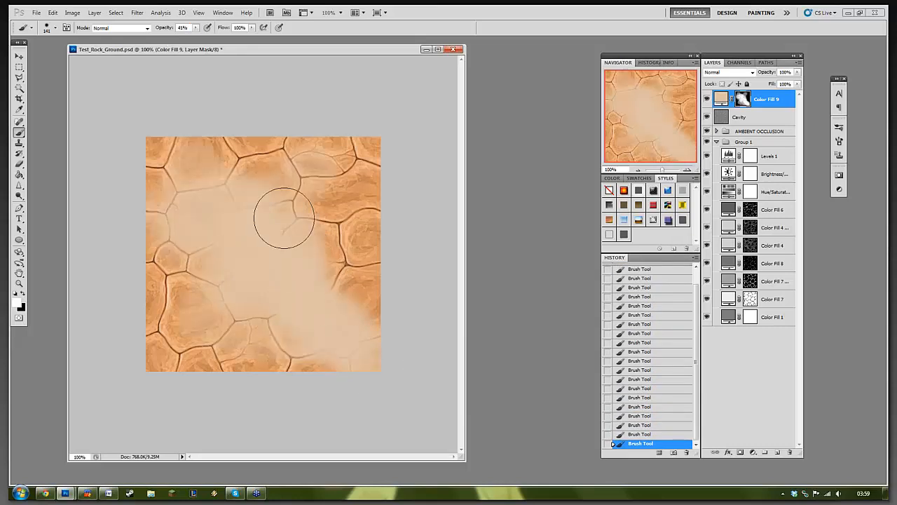
# Step: Extend the beige coverage outward to the lower-left, upper and right-hand stones, leaving the texture's outer edges mostly exposed
pyautogui.click(284, 218)
pyautogui.click(329, 175)
pyautogui.click(183, 324)
pyautogui.click(217, 328)
pyautogui.click(266, 359)
pyautogui.click(183, 307)
pyautogui.click(223, 206)
pyautogui.click(350, 265)
pyautogui.click(292, 198)
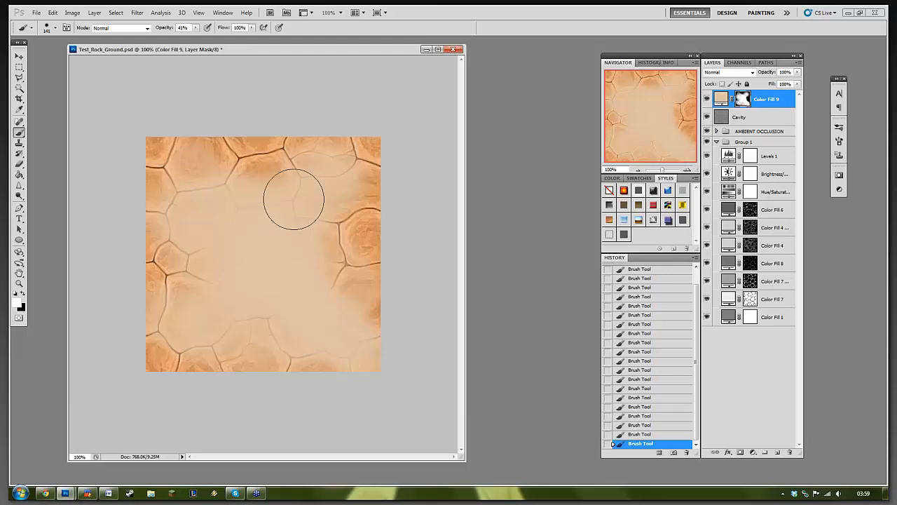
pyautogui.click(273, 182)
pyautogui.click(209, 150)
# Step: Open the top fill layer's Layer Style settings and try the Gradient Overlay and Color Overlay effects
pyautogui.doubleClick(769, 99)
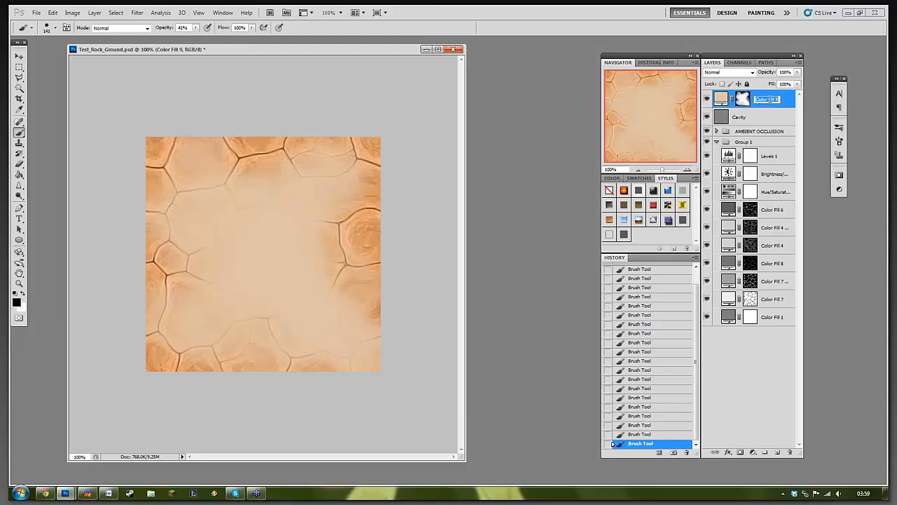
pyautogui.press('Escape')
pyautogui.press('h')
pyautogui.doubleClick(771, 97)
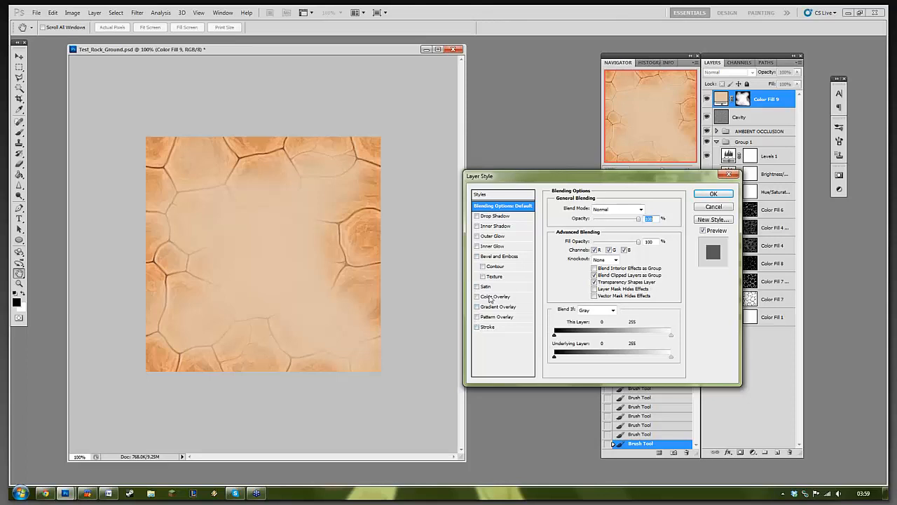
pyautogui.click(491, 307)
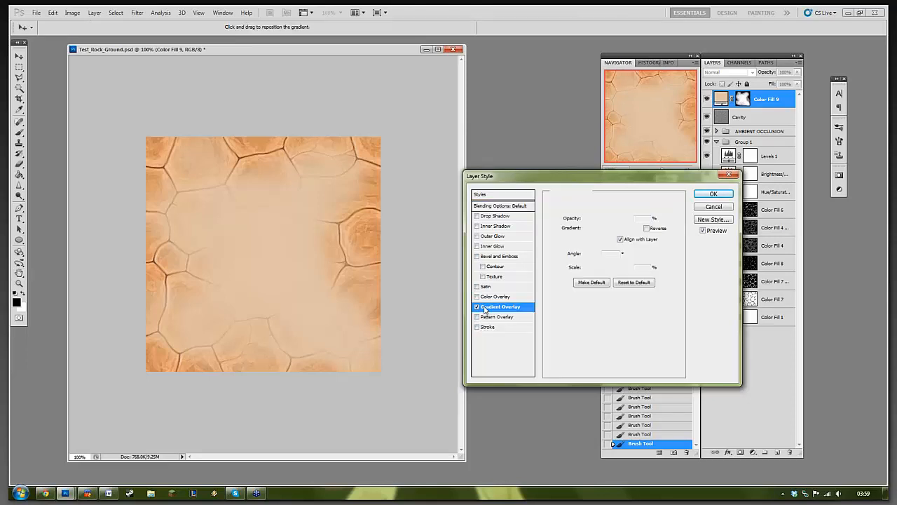
pyautogui.click(476, 307)
pyautogui.click(478, 296)
pyautogui.click(477, 296)
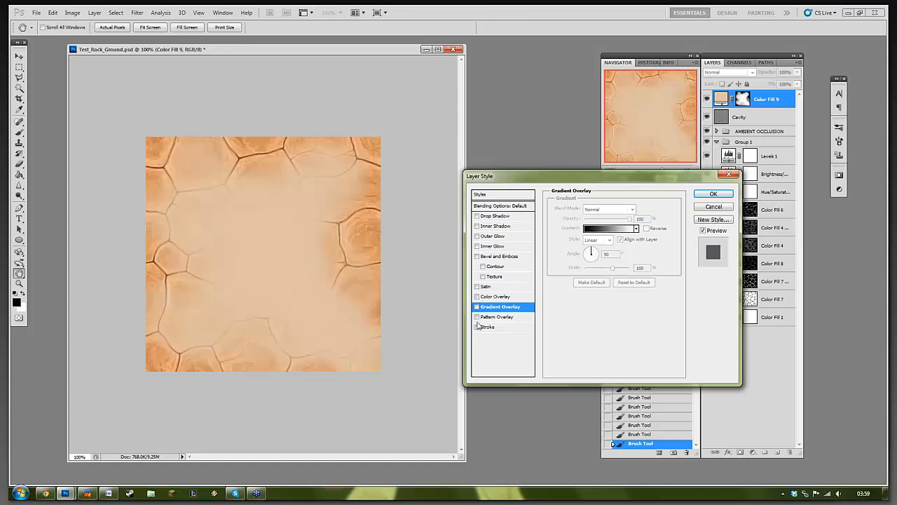
# Step: Try a Pattern Overlay and a Drop Shadow on the fill layer, and cancel the layer style changes
pyautogui.click(494, 316)
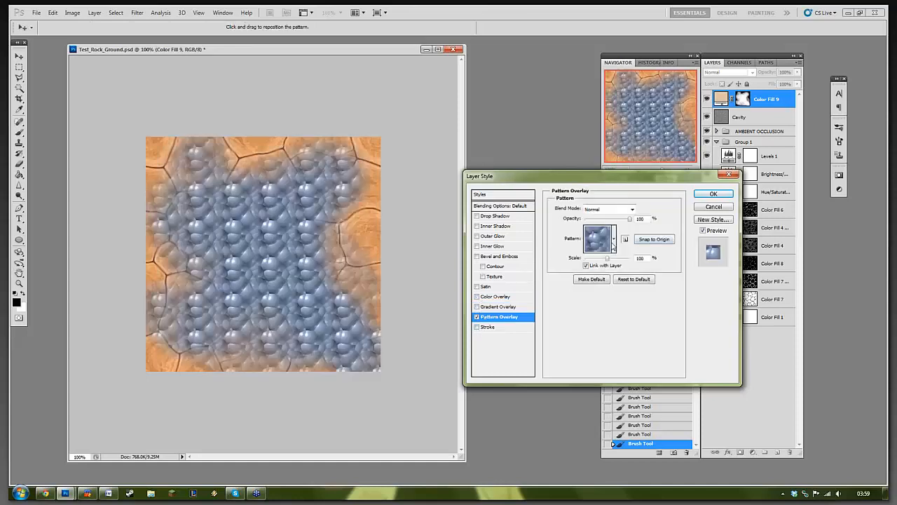
pyautogui.click(597, 240)
pyautogui.click(600, 241)
pyautogui.click(478, 317)
pyautogui.click(477, 217)
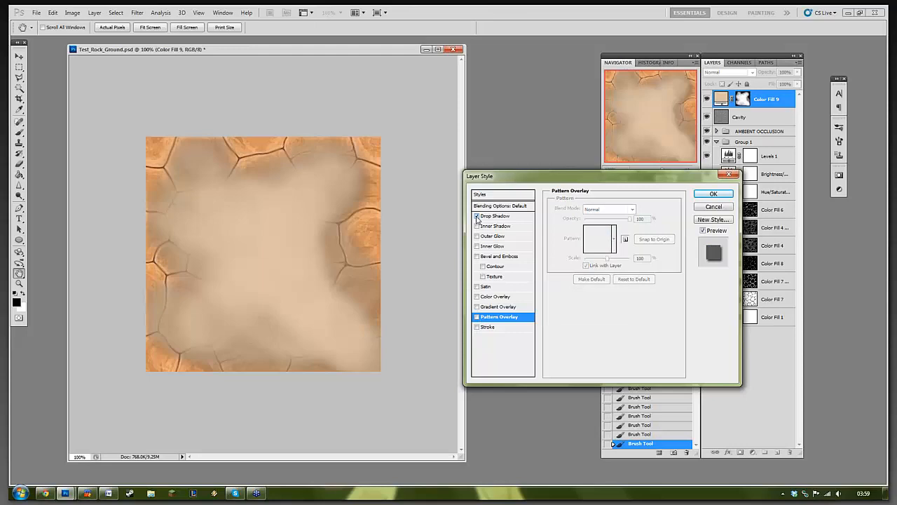
pyautogui.click(478, 218)
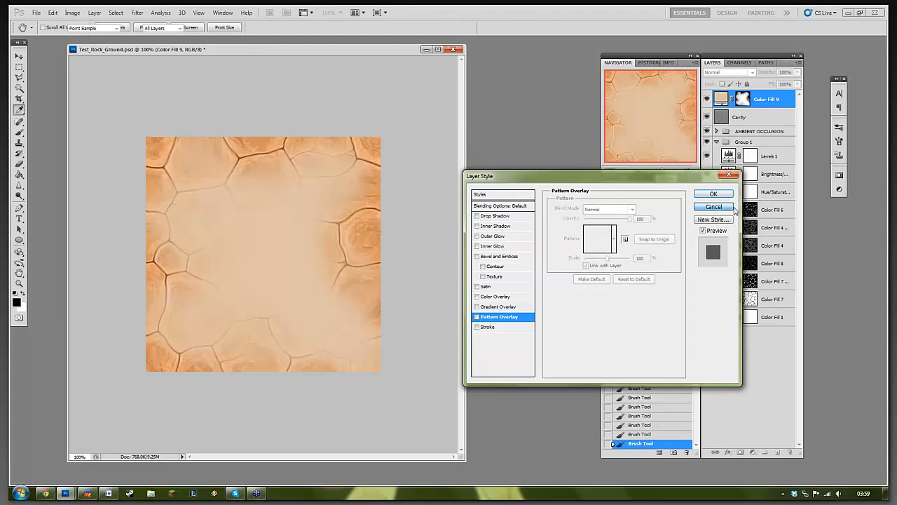
pyautogui.click(729, 208)
# Step: Try the Dissolve blend mode on the fill layer and return it to Normal
pyautogui.click(729, 72)
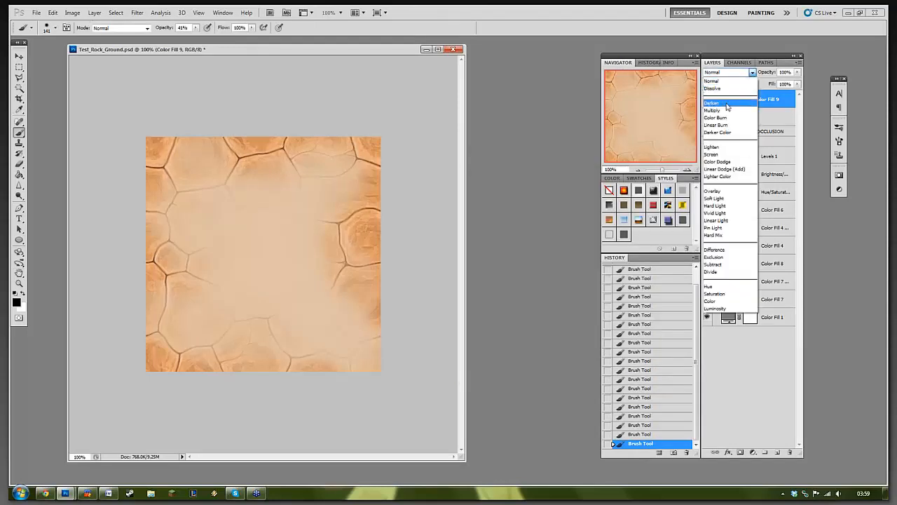
pyautogui.click(728, 93)
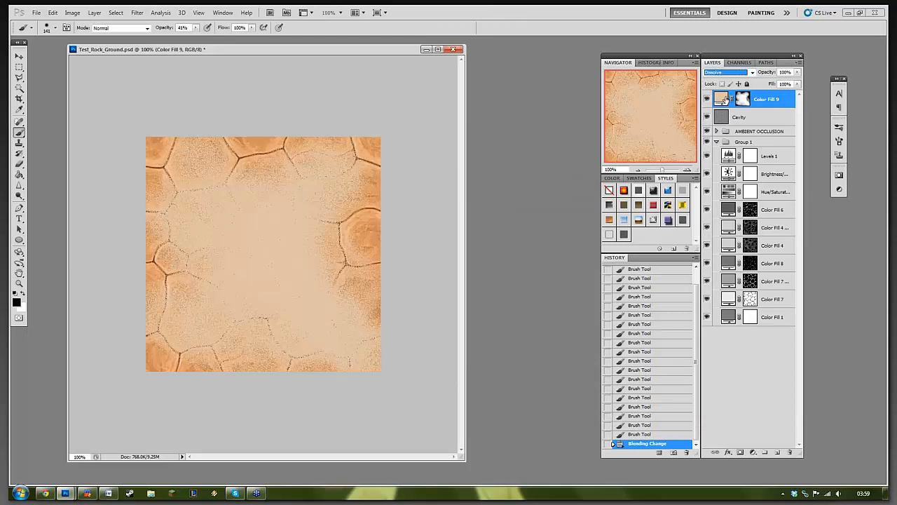
pyautogui.click(743, 73)
pyautogui.click(738, 82)
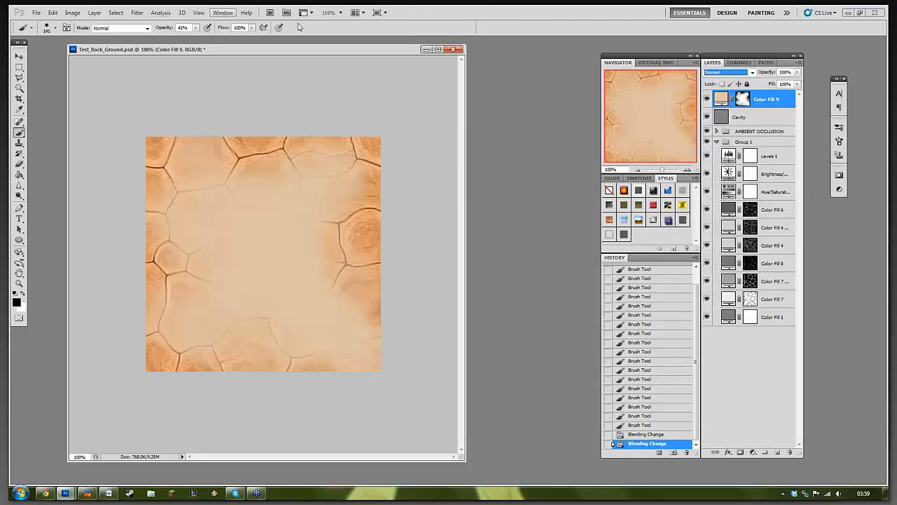
# Step: Rasterize the Color Fill 9 layer so that filters can be applied to it
pyautogui.rightClick(767, 99)
pyautogui.click(813, 176)
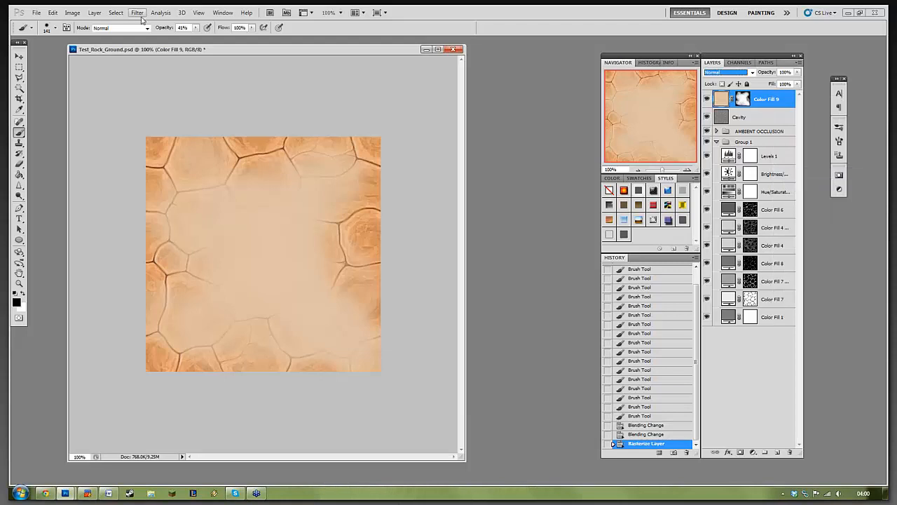
pyautogui.click(137, 13)
pyautogui.moveTo(177, 142)
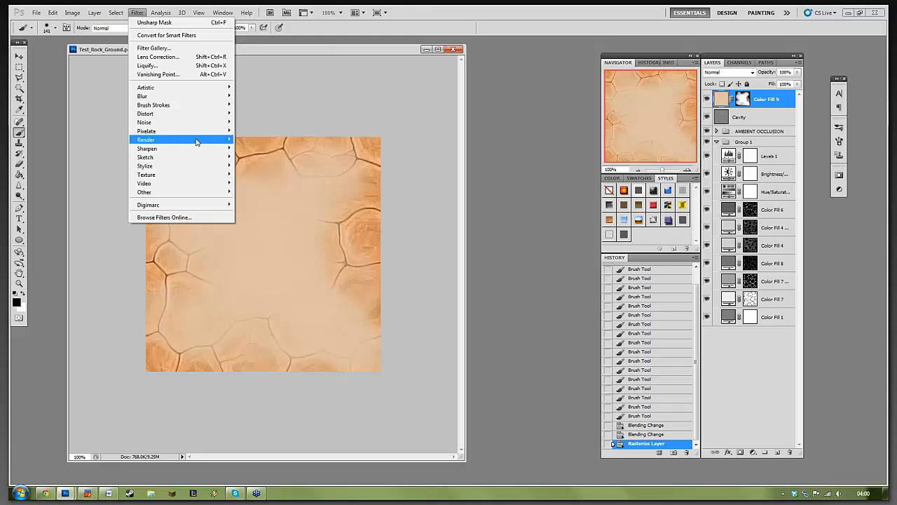
pyautogui.moveTo(200, 119)
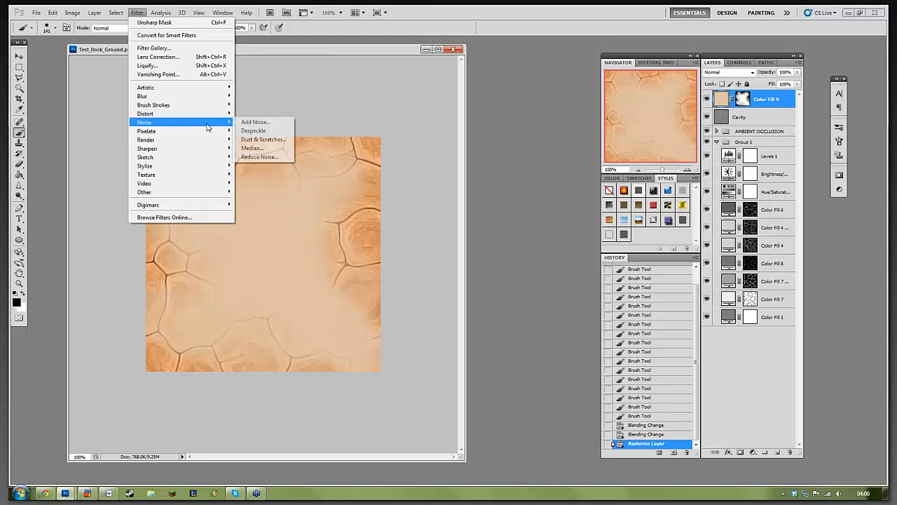
pyautogui.click(271, 157)
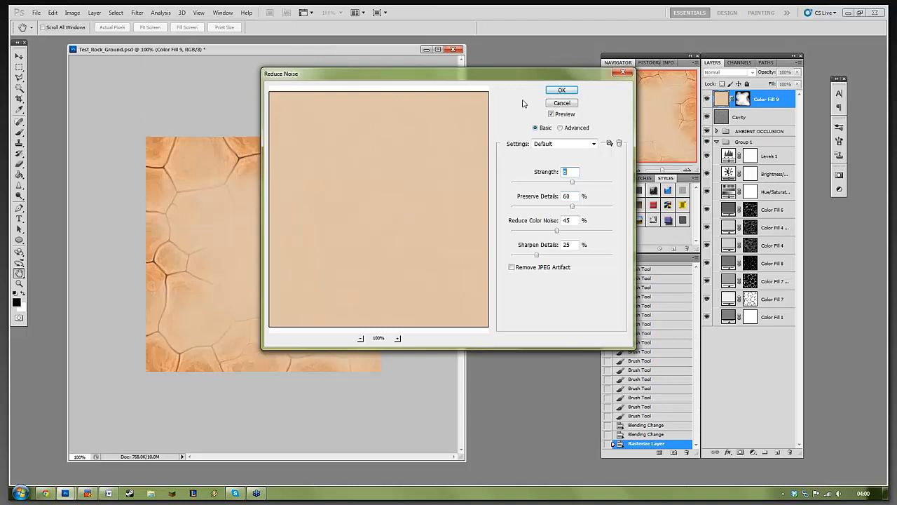
pyautogui.press('Escape')
# Step: Apply the Add Noise filter to the Color Fill 9 layer with uniform, monochromatic noise at a low amount
pyautogui.click(136, 13)
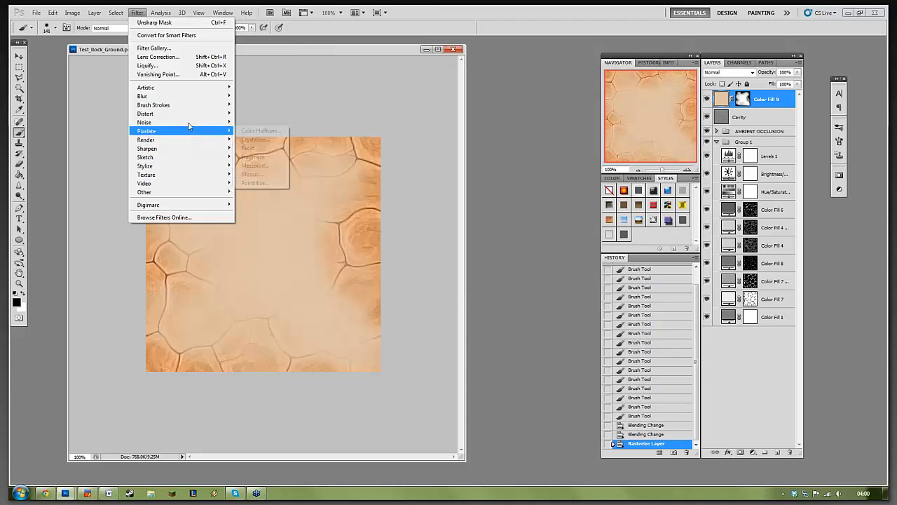
pyautogui.moveTo(191, 122)
pyautogui.click(265, 122)
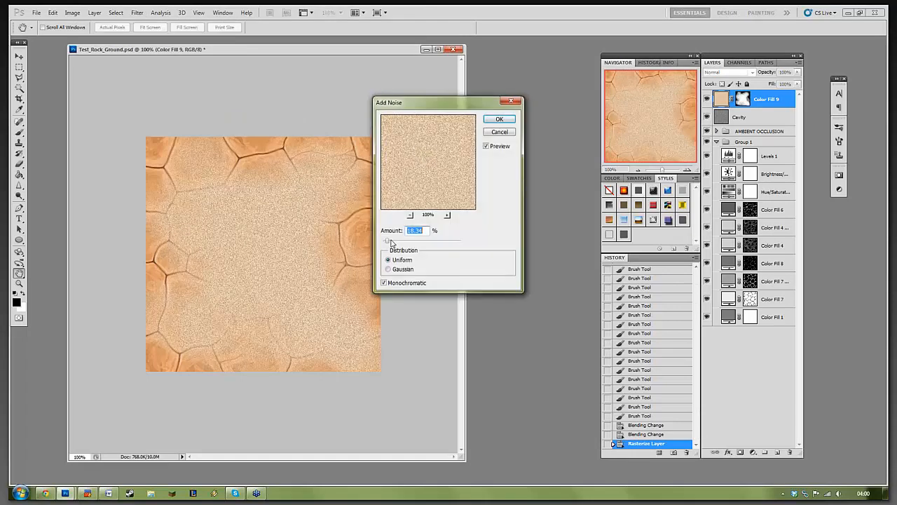
pyautogui.click(389, 241)
pyautogui.moveTo(388, 241); pyautogui.dragTo(387, 242)
pyautogui.press('Return')
# Step: Soften the noise on the Color Fill 9 layer with a slight Gaussian Blur
pyautogui.click(136, 12)
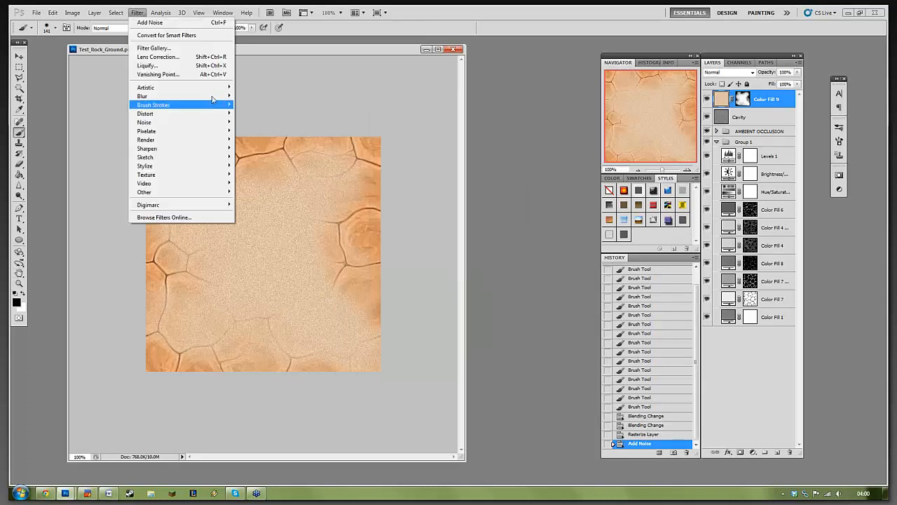
pyautogui.moveTo(212, 114)
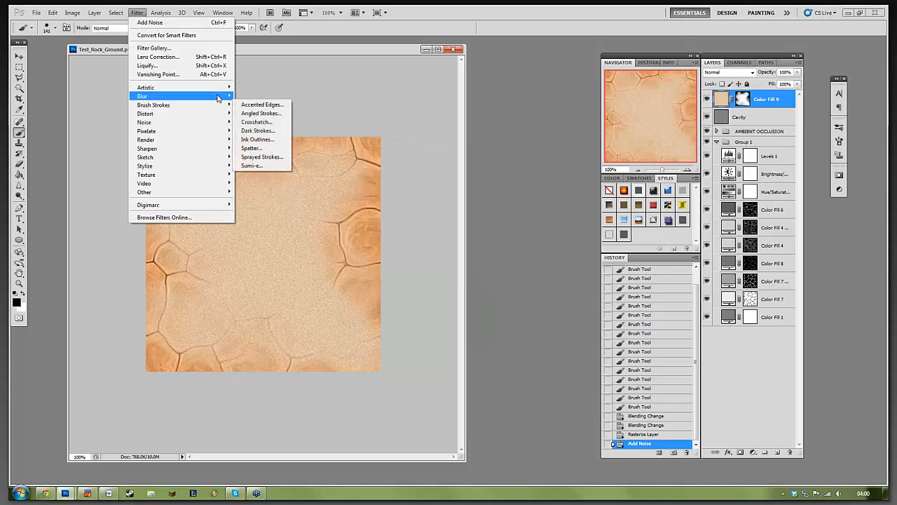
pyautogui.moveTo(223, 96)
pyautogui.click(256, 131)
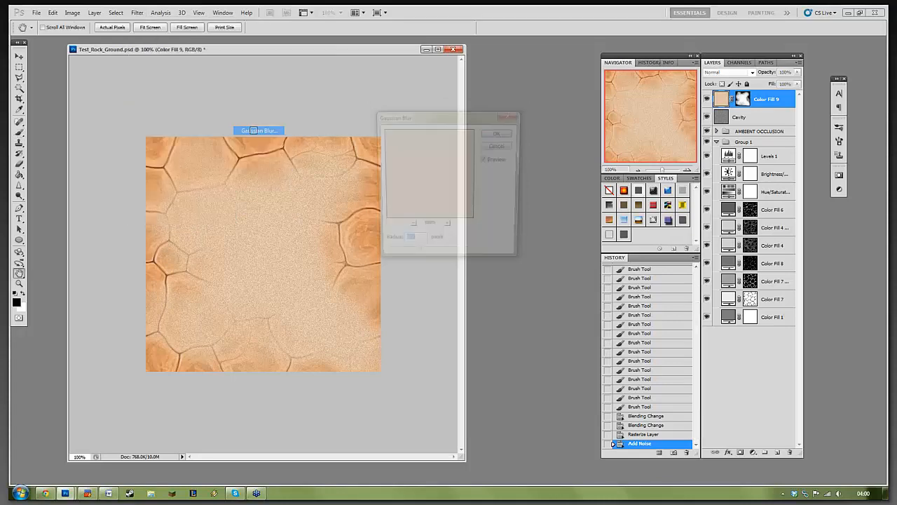
pyautogui.moveTo(385, 259); pyautogui.dragTo(390, 258)
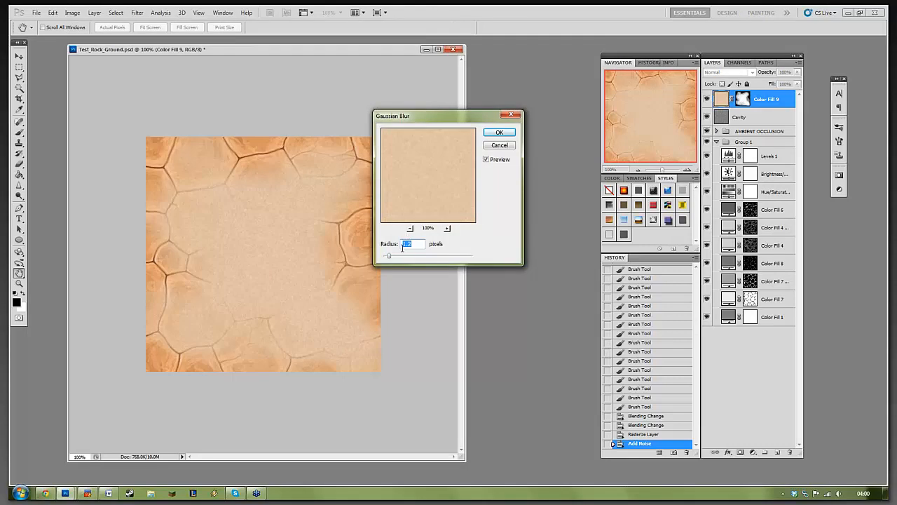
pyautogui.click(499, 133)
# Step: Try Unsharp Mask on the blurred sand layer with different amounts and radii, including 80% and 49.2 pixels, and cancel the filter
pyautogui.click(138, 13)
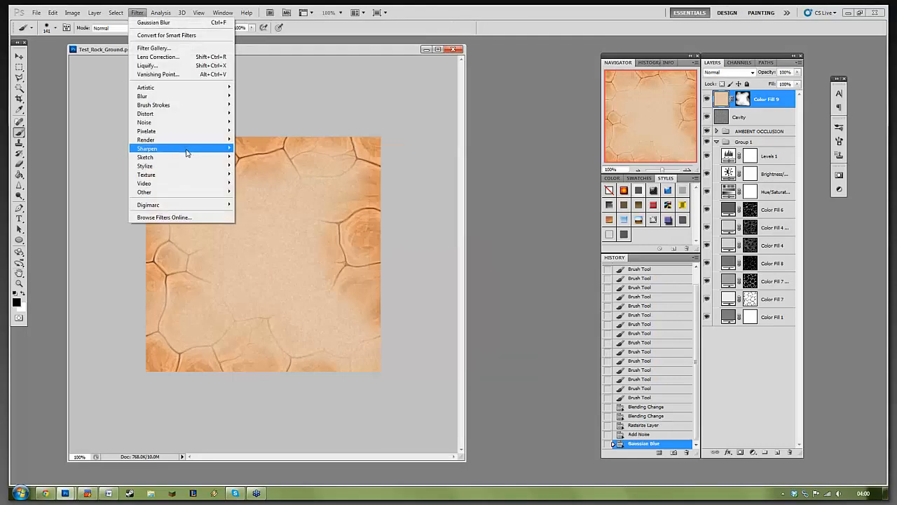
pyautogui.moveTo(162, 147)
pyautogui.click(267, 183)
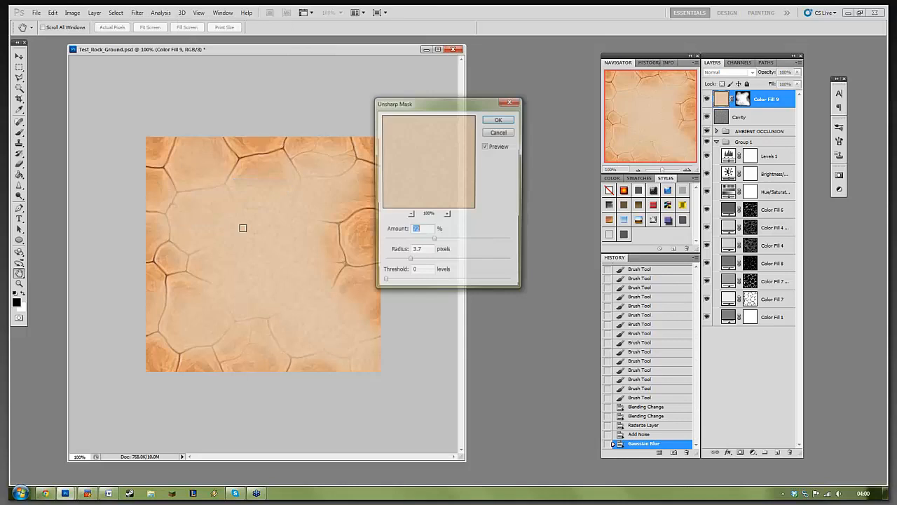
pyautogui.write('48')
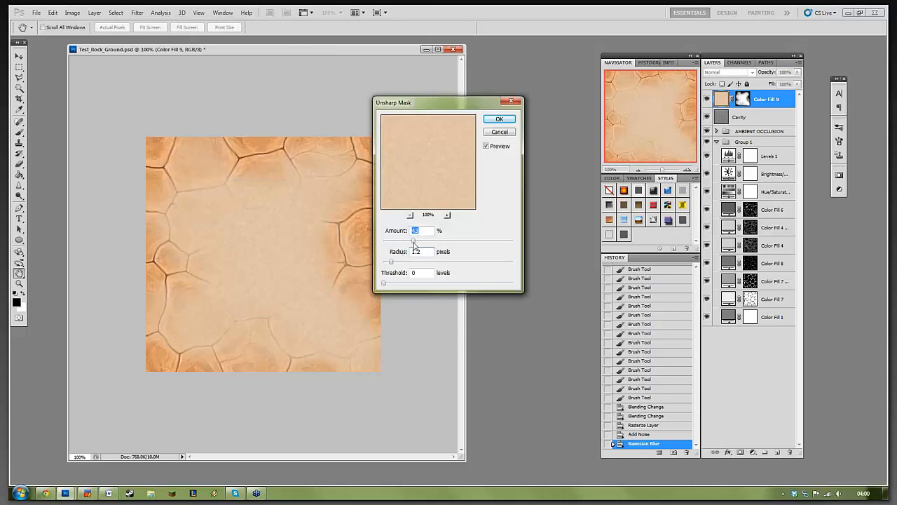
pyautogui.press('Tab')
pyautogui.moveTo(440, 241)
pyautogui.mouseDown()
pyautogui.moveTo(432, 241)
pyautogui.moveTo(439, 241)
pyautogui.mouseUp()
pyautogui.click(463, 263)
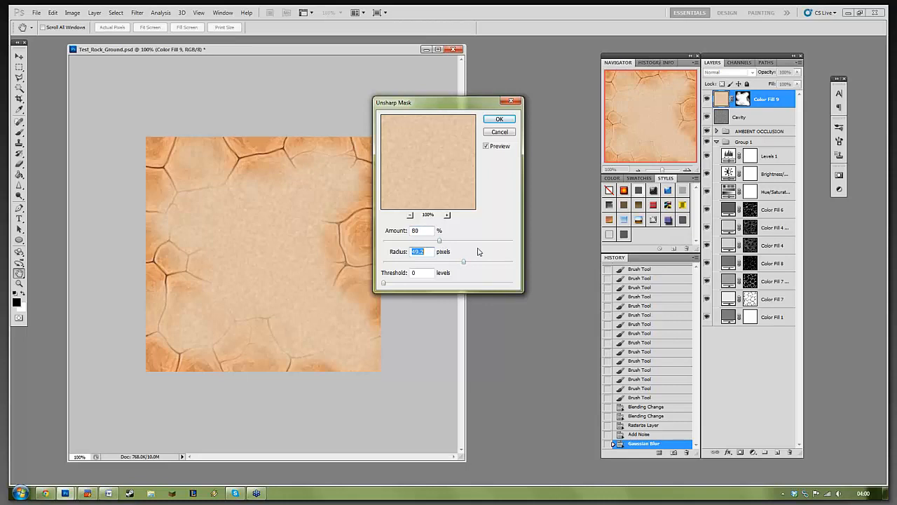
pyautogui.click(408, 263)
pyautogui.click(494, 241)
pyautogui.press('Escape')
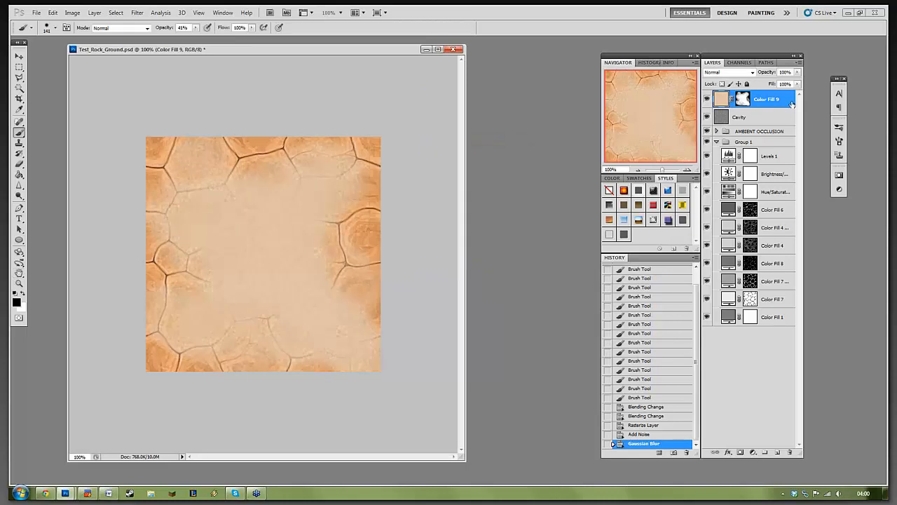
# Step: Revert the history to the last brush stroke before rasterizing, and try Dissolve and the blend modes after it on Color Fill 9
pyautogui.click(638, 399)
pyautogui.click(638, 400)
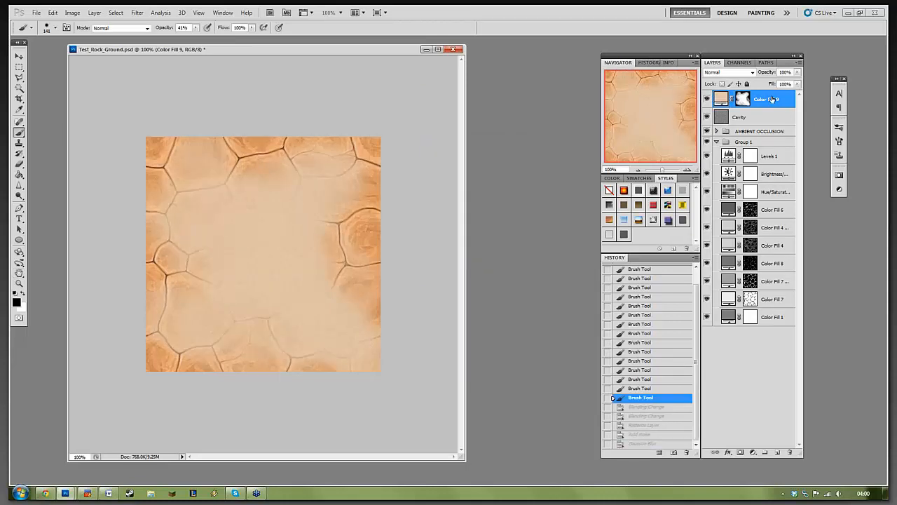
pyautogui.click(718, 73)
pyautogui.press('Down')
pyautogui.press('Down')
pyautogui.press('Down')
pyautogui.press('Down')
pyautogui.press('Down')
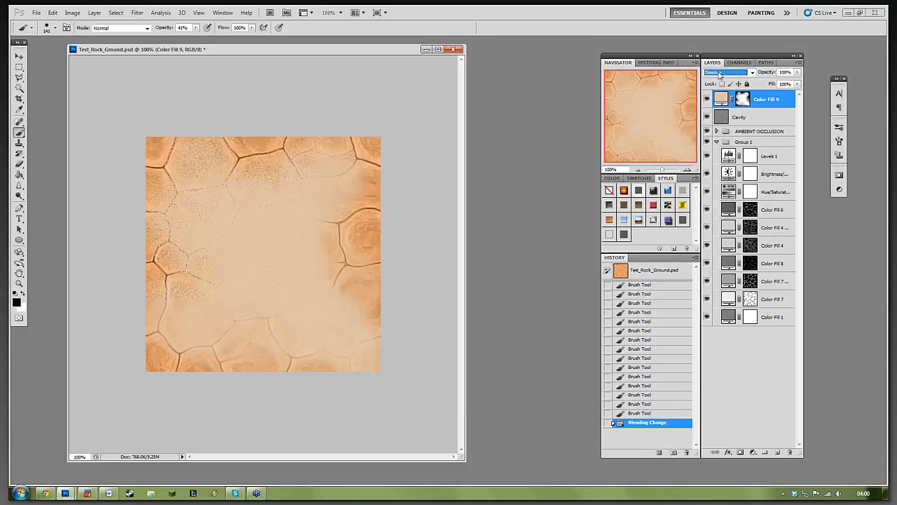
pyautogui.press('Down')
# Step: Delete the Color Fill 9 sand layer above the Cavity layer
pyautogui.click(775, 113)
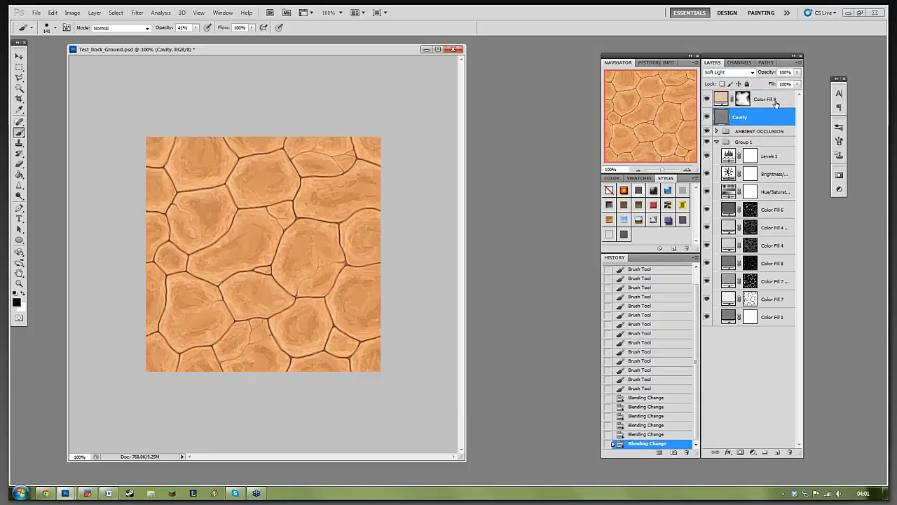
pyautogui.click(776, 103)
pyautogui.press('Delete')
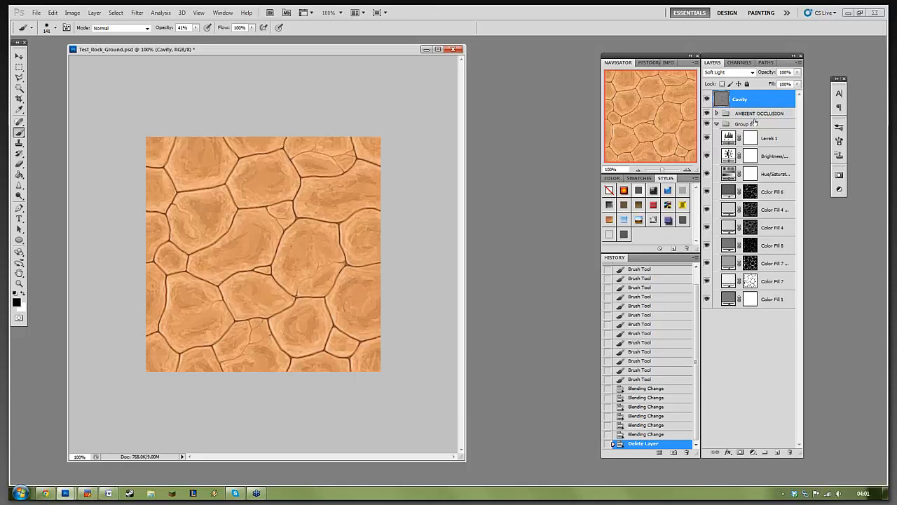
# Step: Switch to the Brush tool and choose the 5 px brush preset
pyautogui.click(19, 56)
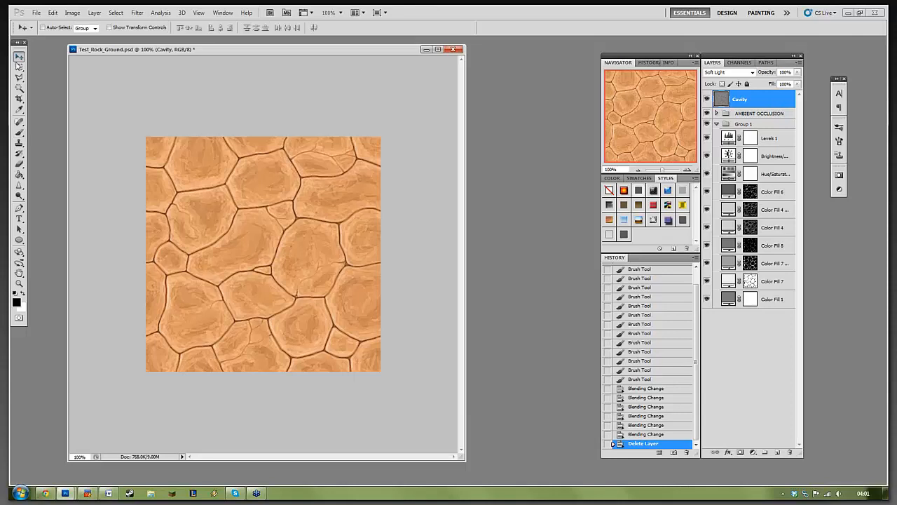
pyautogui.click(19, 68)
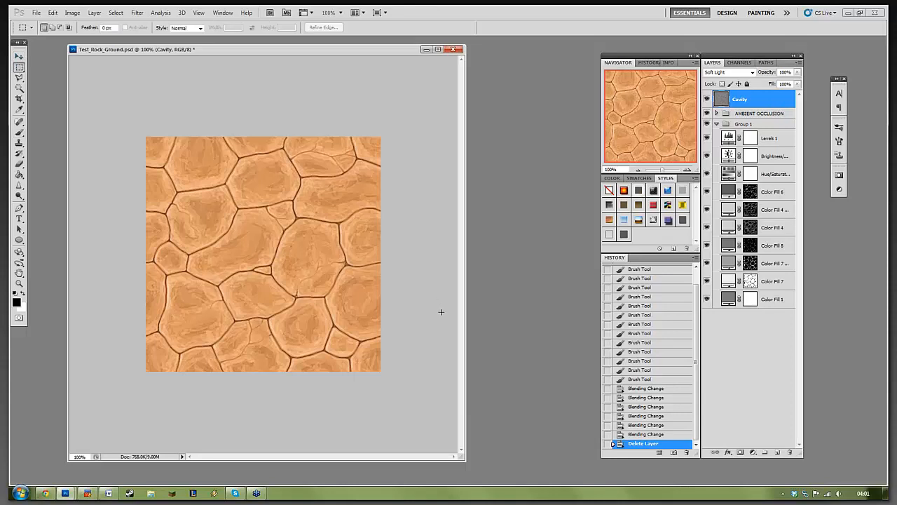
pyautogui.click(19, 133)
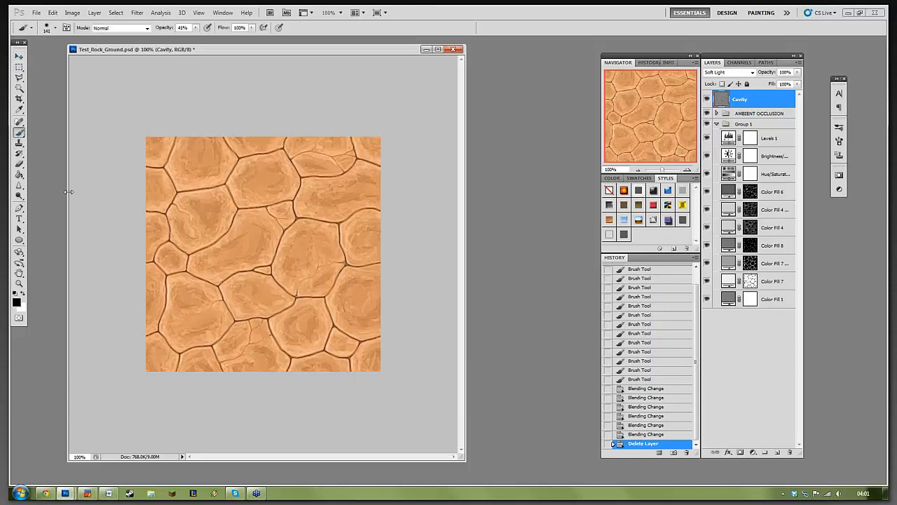
pyautogui.rightClick(226, 222)
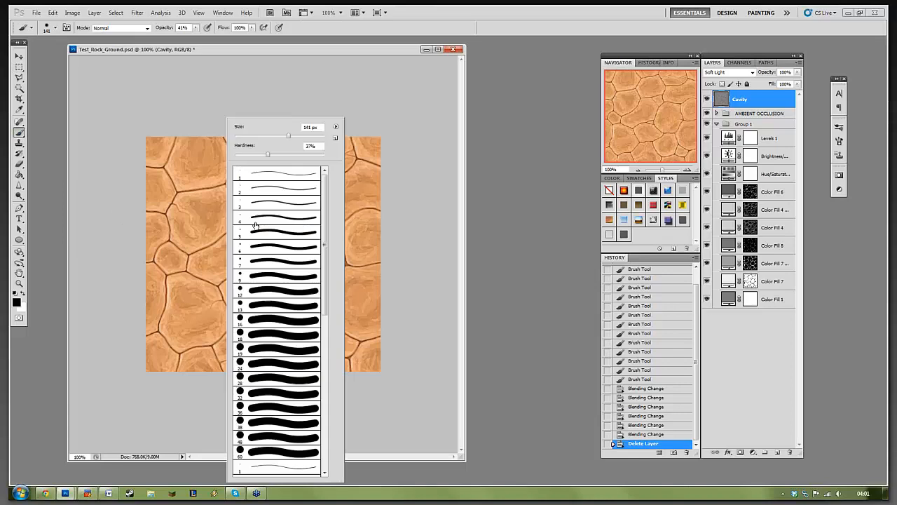
pyautogui.click(257, 230)
pyautogui.click(387, 54)
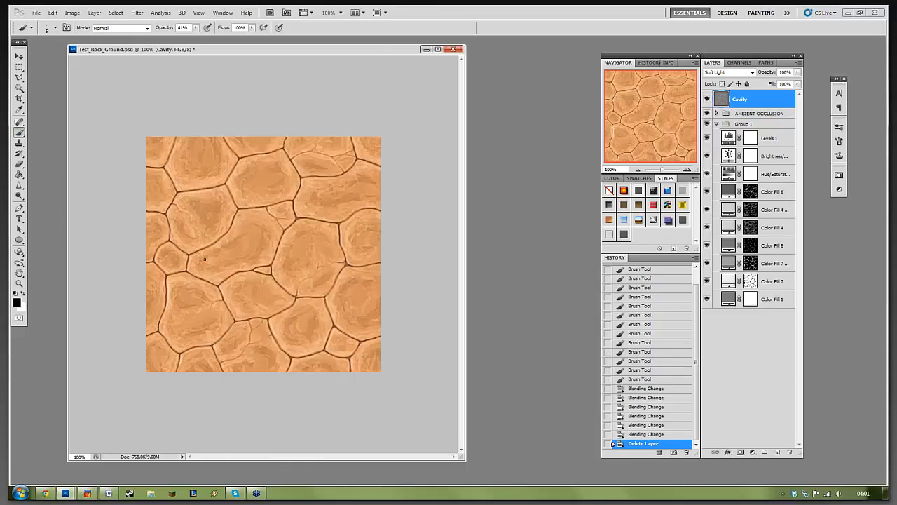
# Step: Activate the layer mask of Color Fill 7 and swap the foreground colour to white for painting on it
pyautogui.click(763, 284)
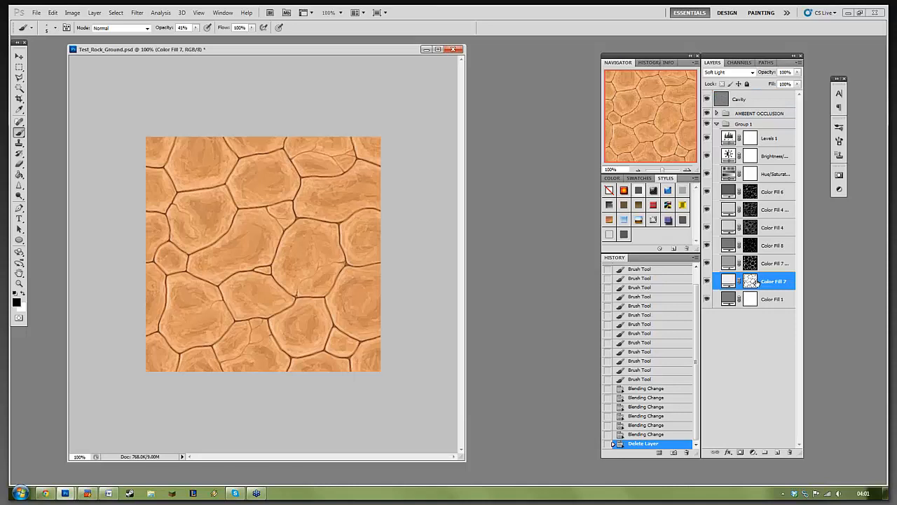
pyautogui.click(750, 281)
pyautogui.press('x')
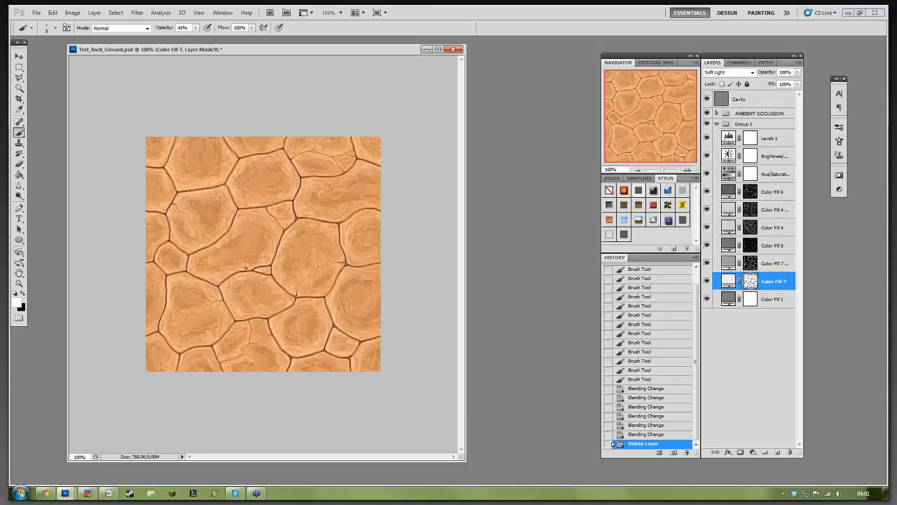